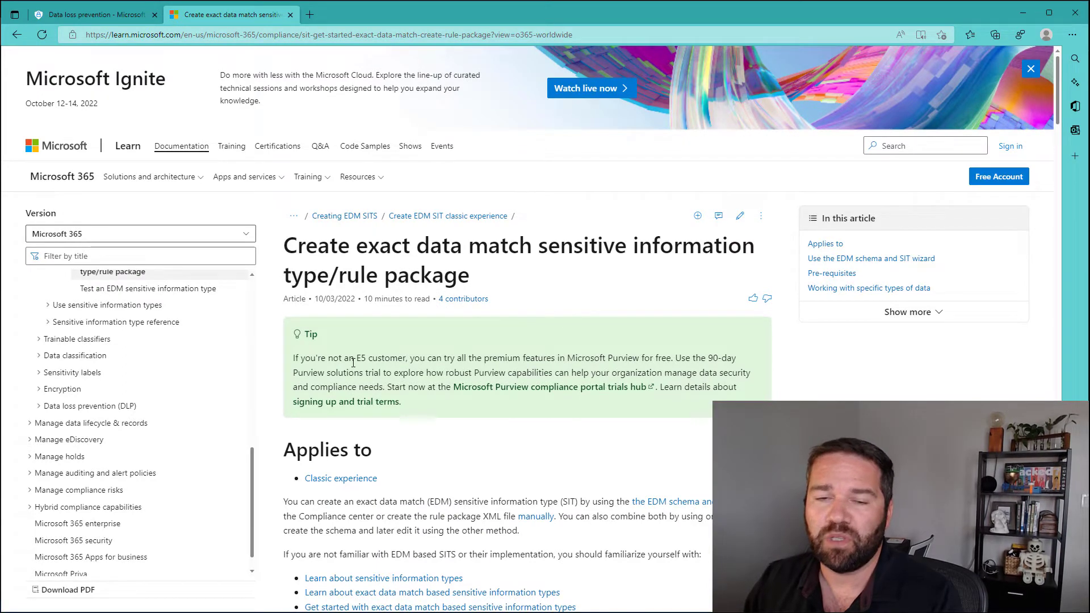
Step: Copy the sample Health Care EDM Rulepack XML from the exact data match rule package article
scroll(380, 386, "down", 2)
scroll(381, 386, "up", 2)
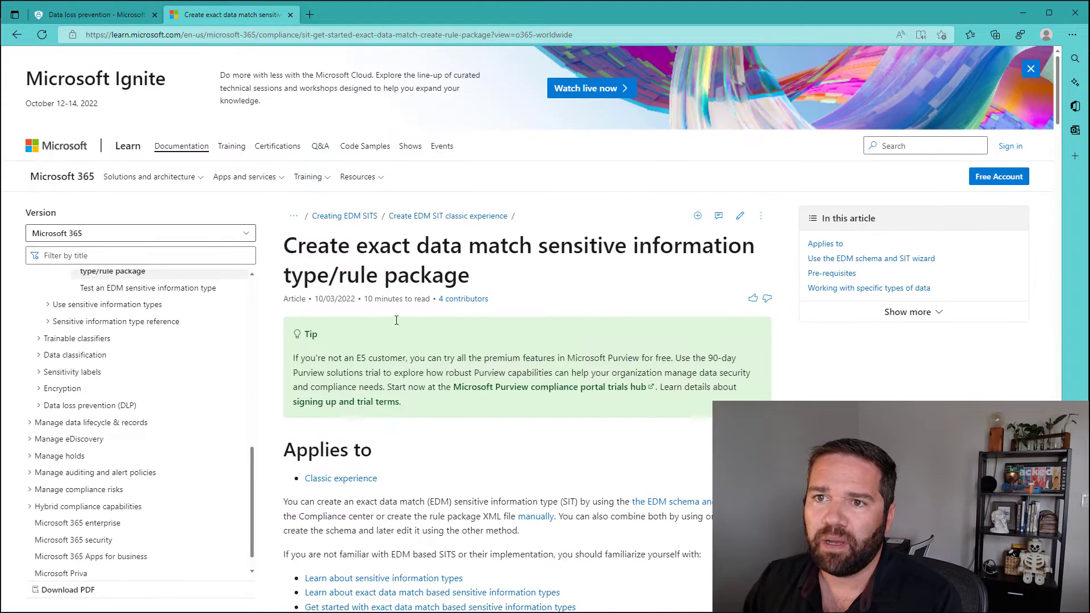
left_click(495, 34)
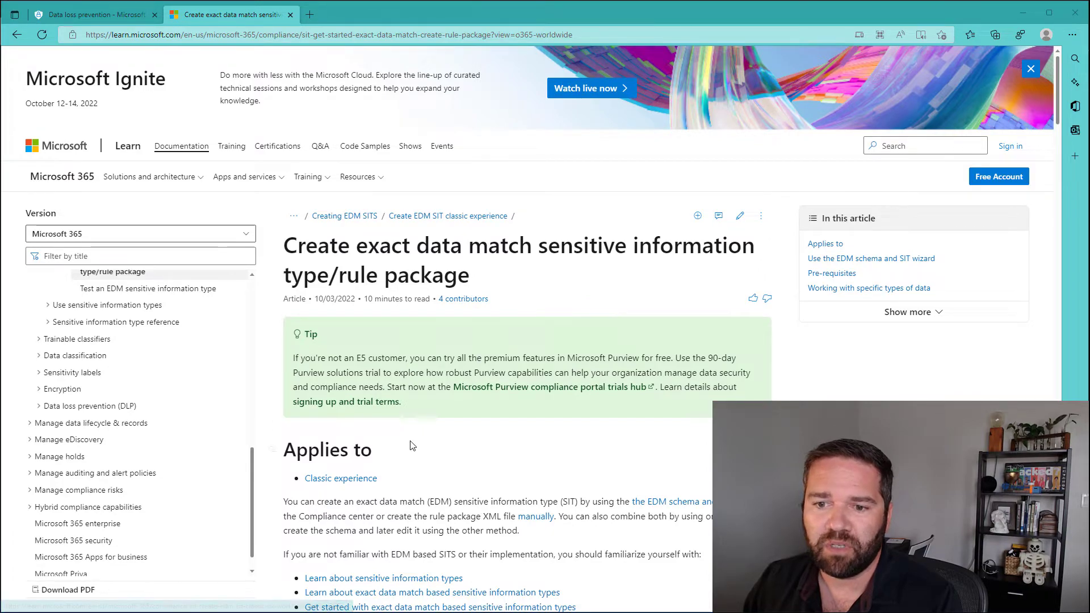
scroll(411, 446, "down", 10)
scroll(445, 459, "down", 15)
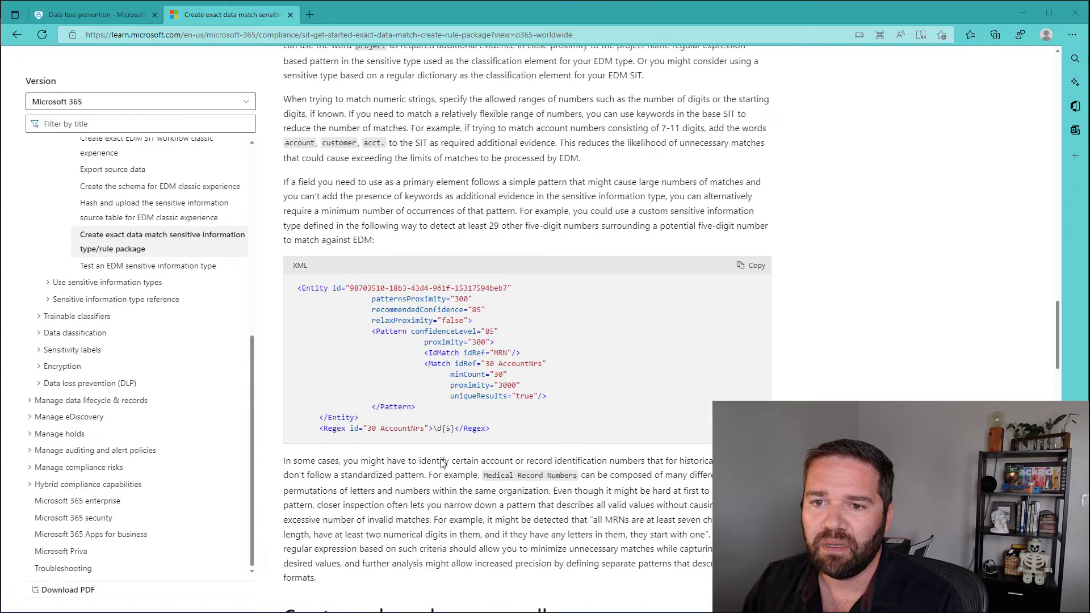
scroll(443, 464, "down", 15)
scroll(441, 458, "down", 3)
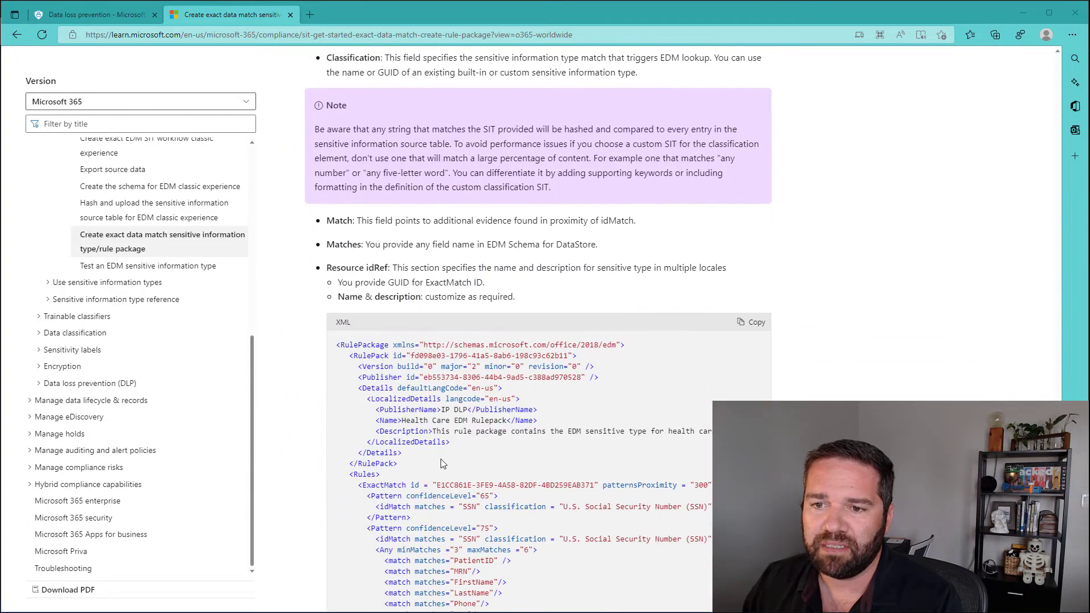
left_click(754, 153)
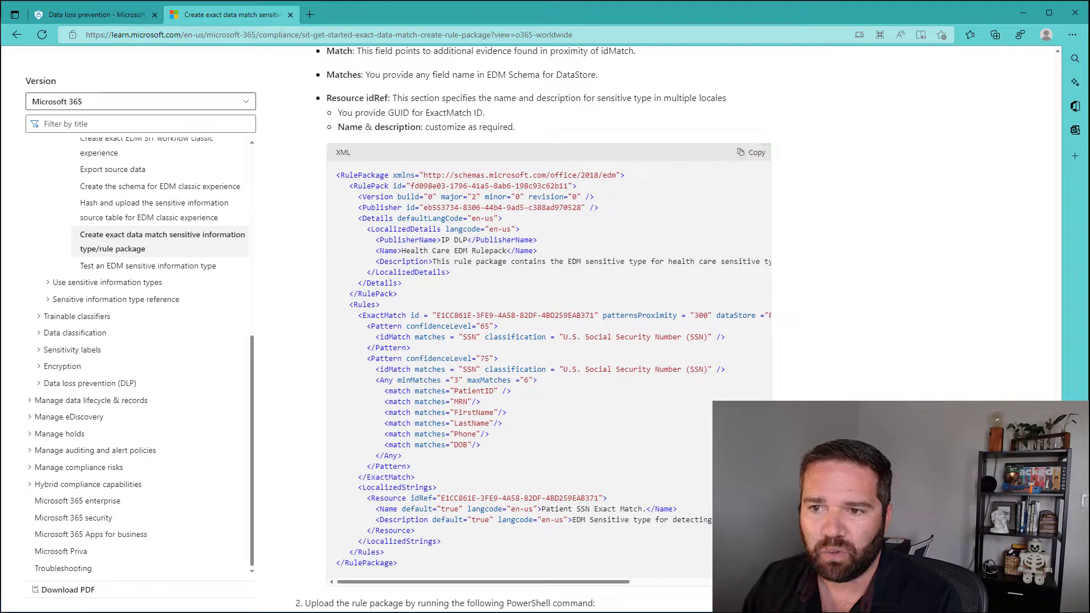
Step: Switch to Visual Studio Code, paste the rule package XML into the empty DLP-Schema-MSFT.xml file and enlarge the display
key("alt+Tab")
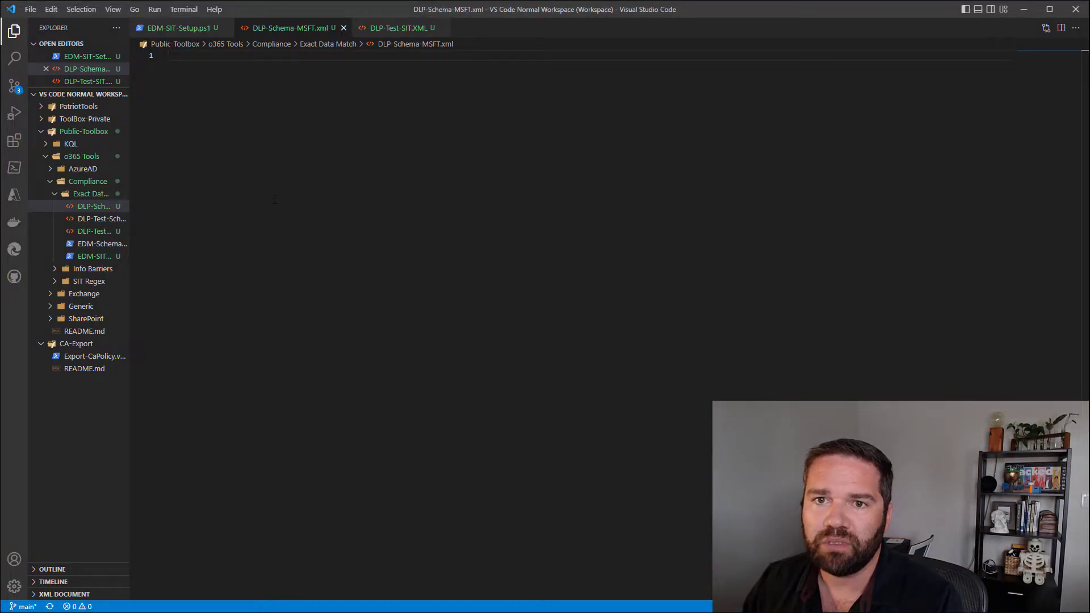
key("ctrl+v")
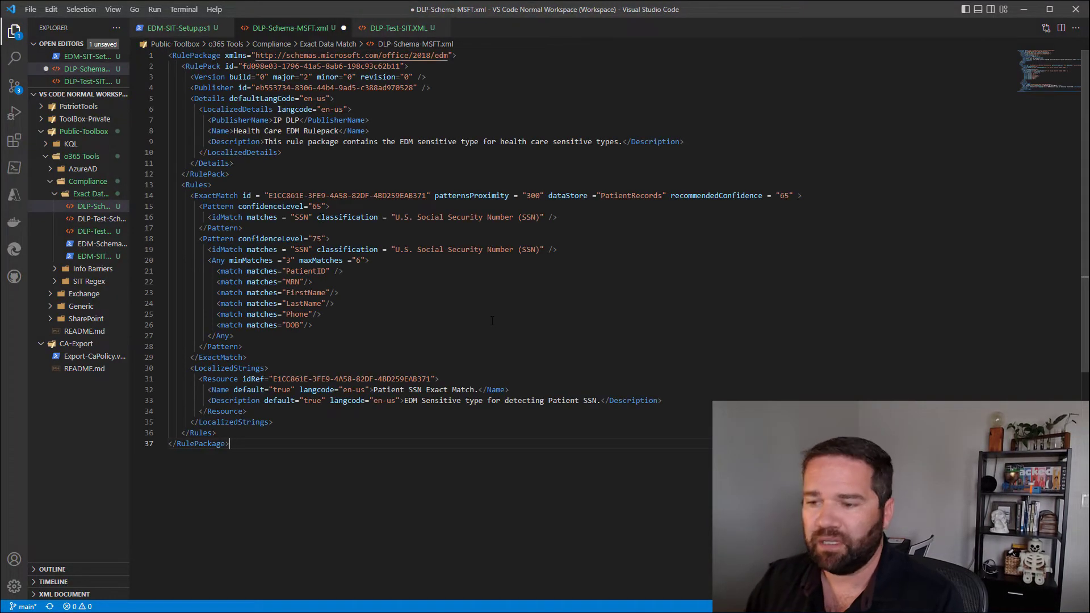
key("ctrl+equal")
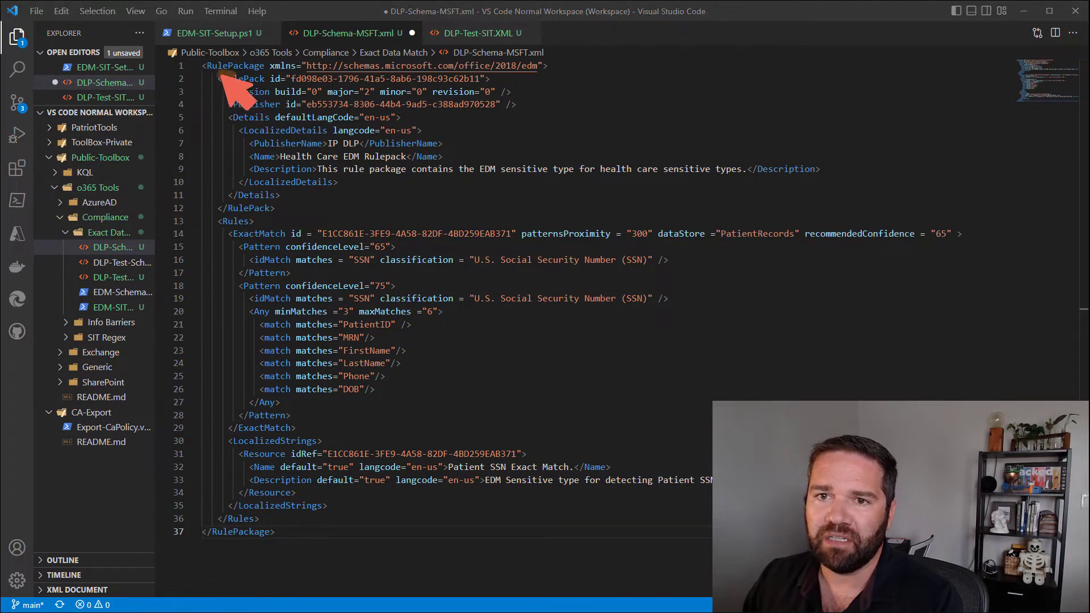
mouse_move(220, 73)
left_mouse_down()
mouse_move(216, 193)
mouse_move(228, 207)
left_mouse_up()
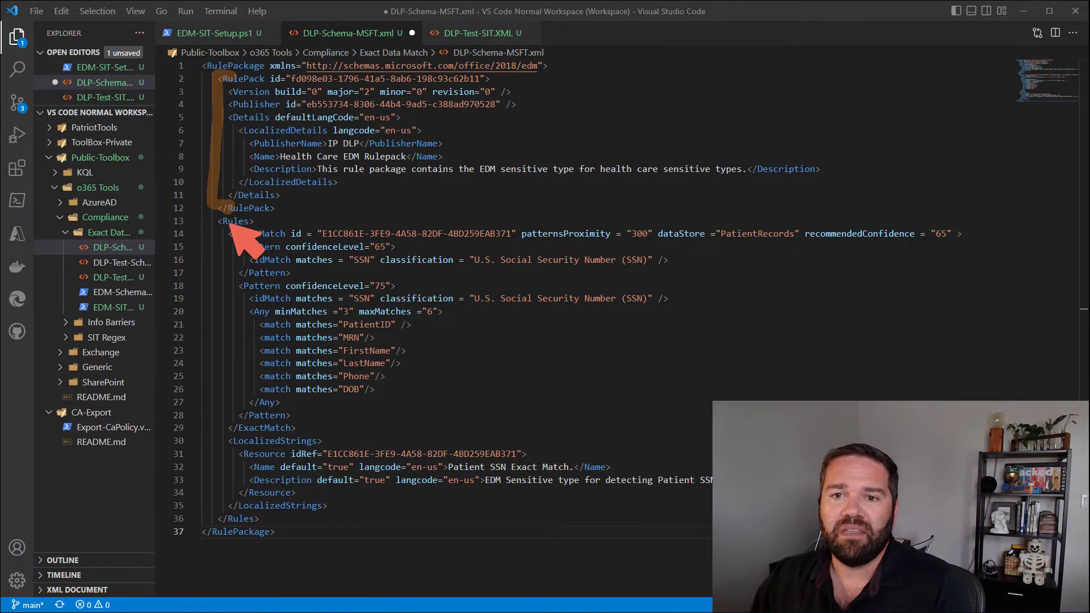
mouse_move(229, 221)
left_mouse_down()
mouse_move(219, 220)
mouse_move(214, 244)
mouse_move(215, 293)
left_mouse_up()
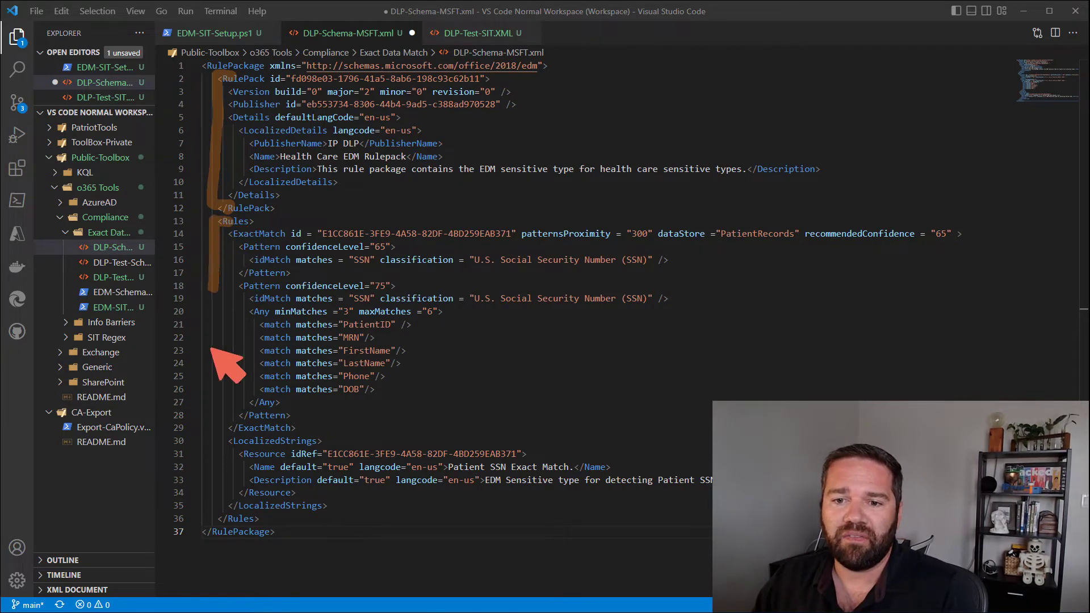
mouse_move(212, 347)
left_mouse_down()
mouse_move(215, 517)
mouse_move(247, 520)
left_mouse_up()
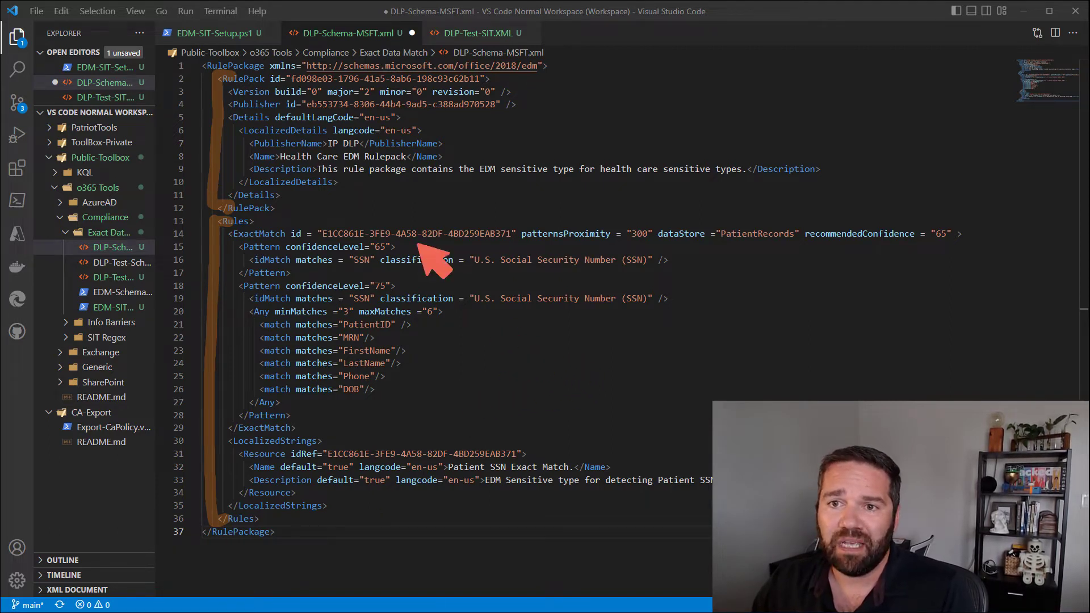
mouse_move(295, 81)
left_mouse_down()
mouse_move(484, 83)
mouse_move(457, 71)
mouse_move(321, 69)
mouse_move(291, 71)
mouse_move(296, 81)
left_mouse_up()
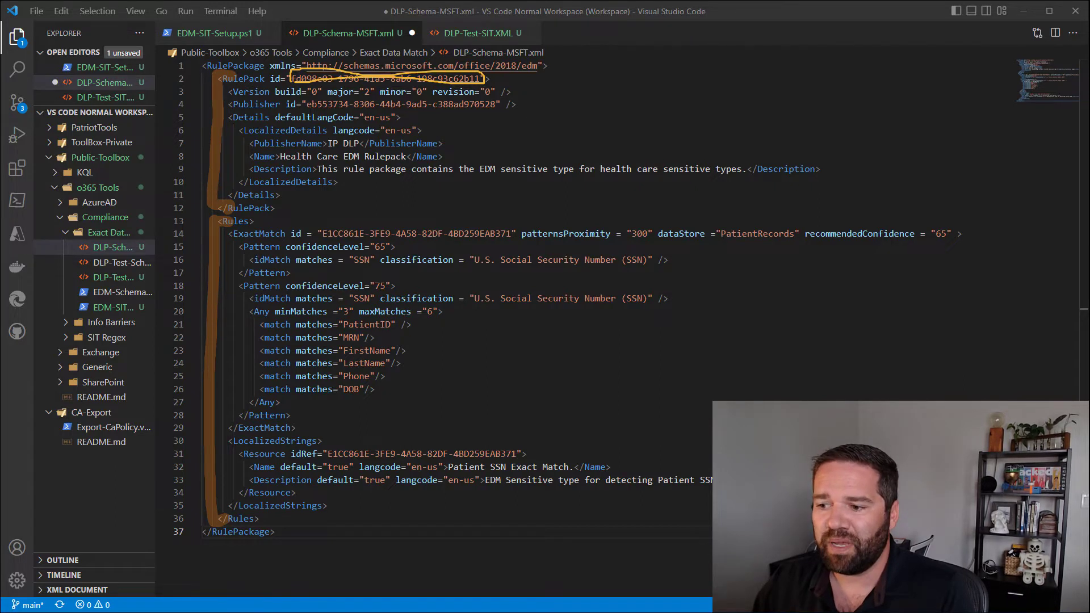
key("ctrl+z")
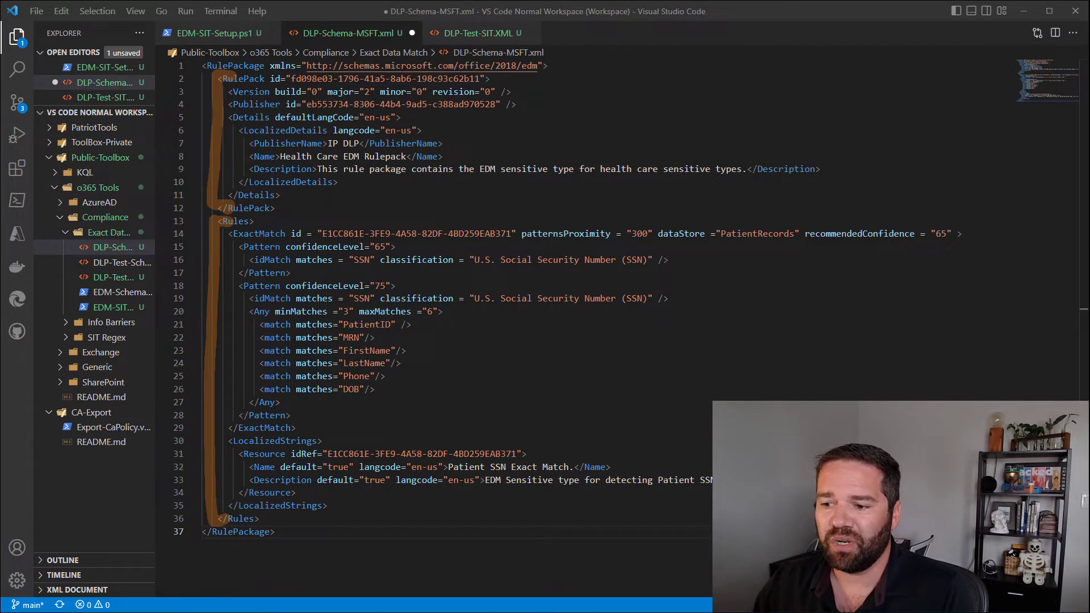
key("ctrl+z")
key("ctrl+z")
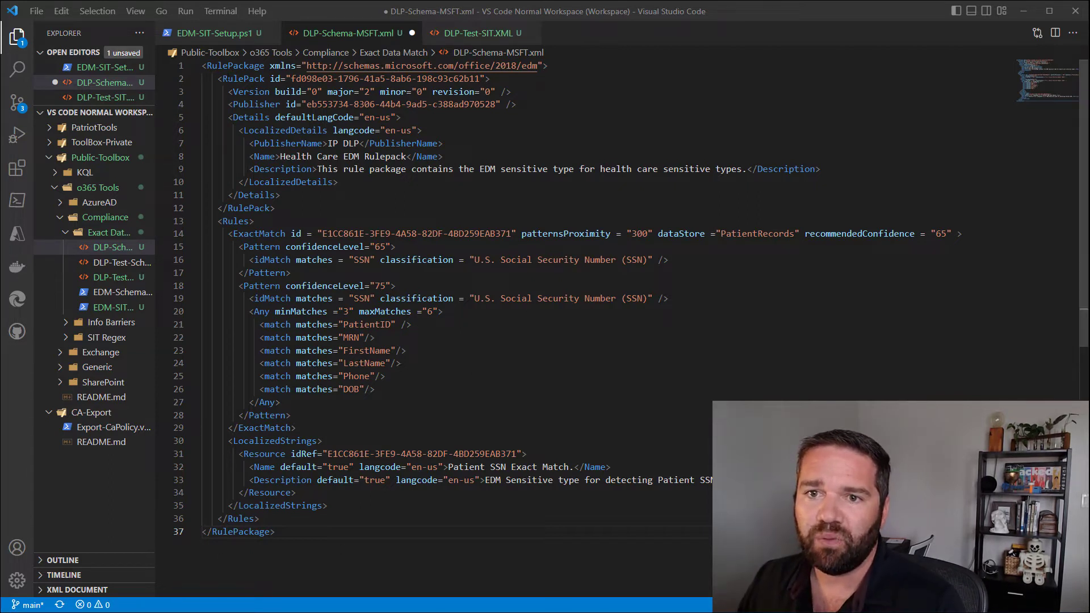
Step: Open a new terminal with Public-Toolbox as its working directory
double_click(225, 79)
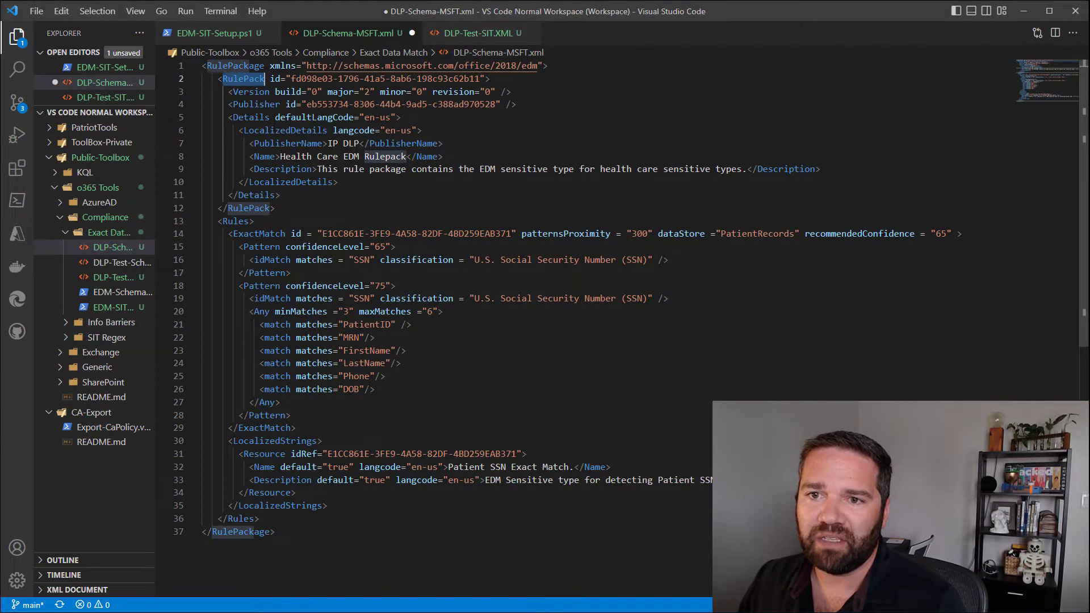
left_click_drag(292, 79, 482, 78)
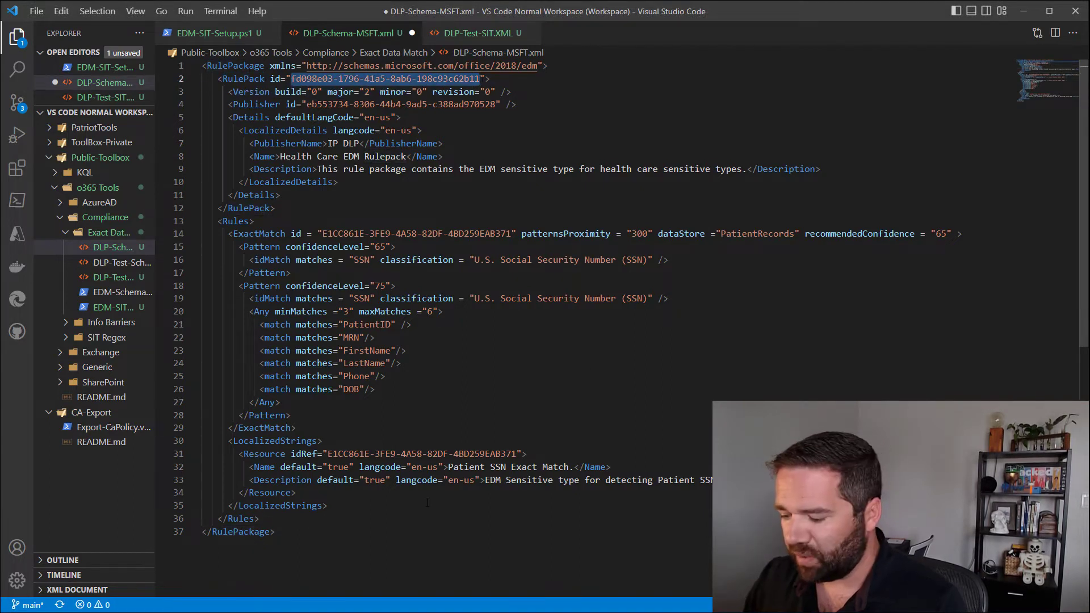
key("ctrl+shift+grave")
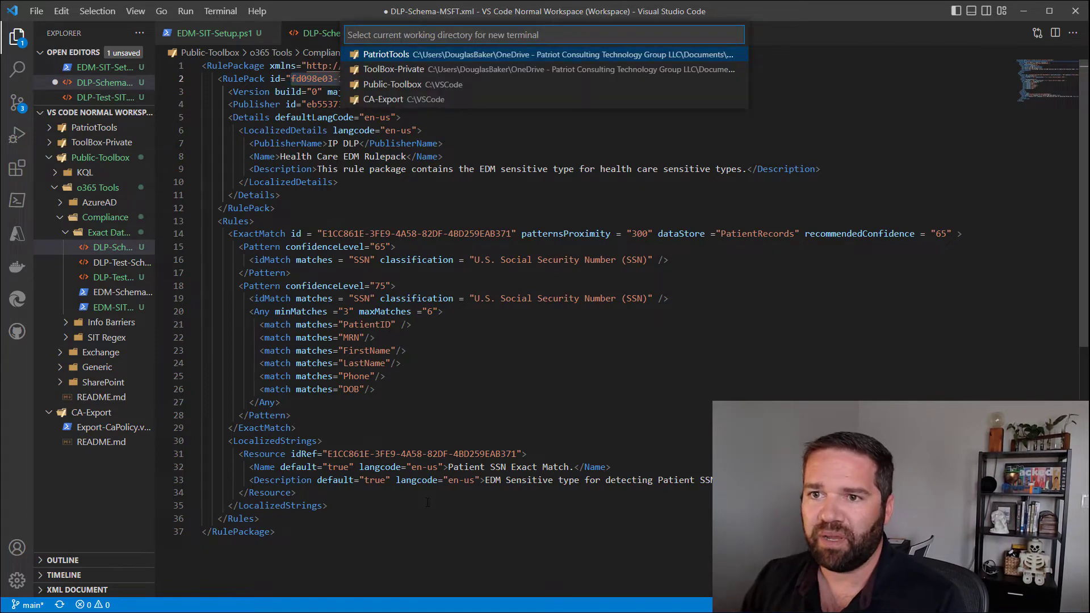
key("Down")
key("Down")
key("Return")
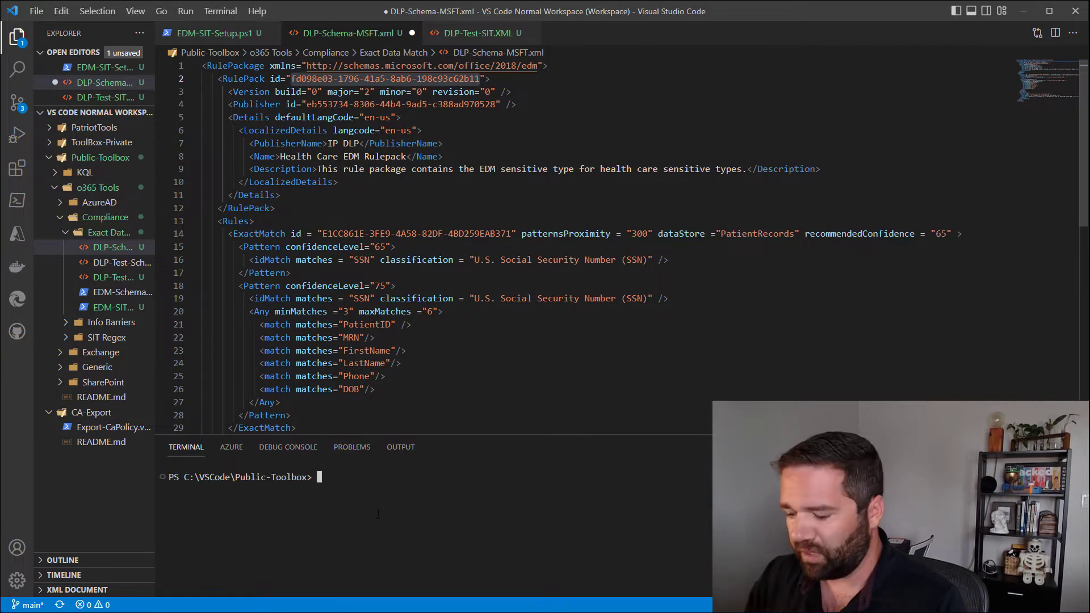
Step: Generate a GUID for the rule pack by running new-guid in the terminal
type("new-")
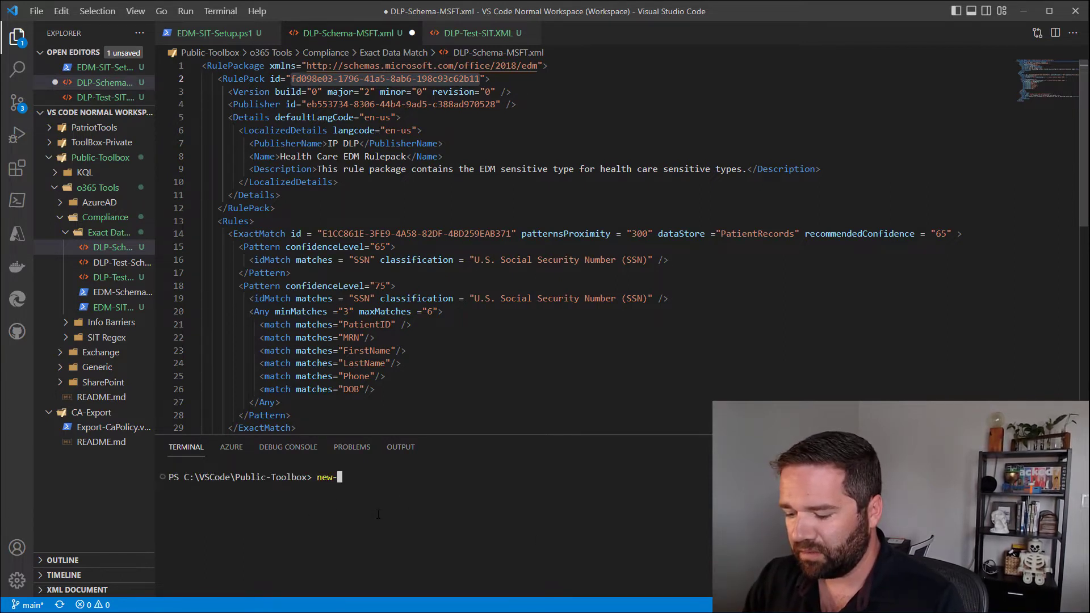
type("gu")
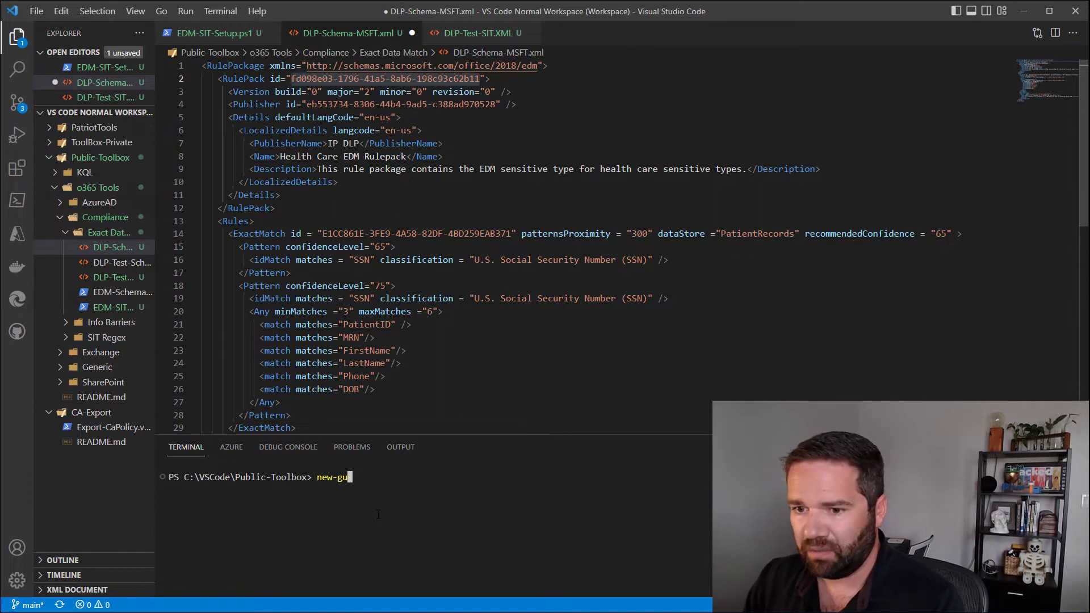
type("diid |")
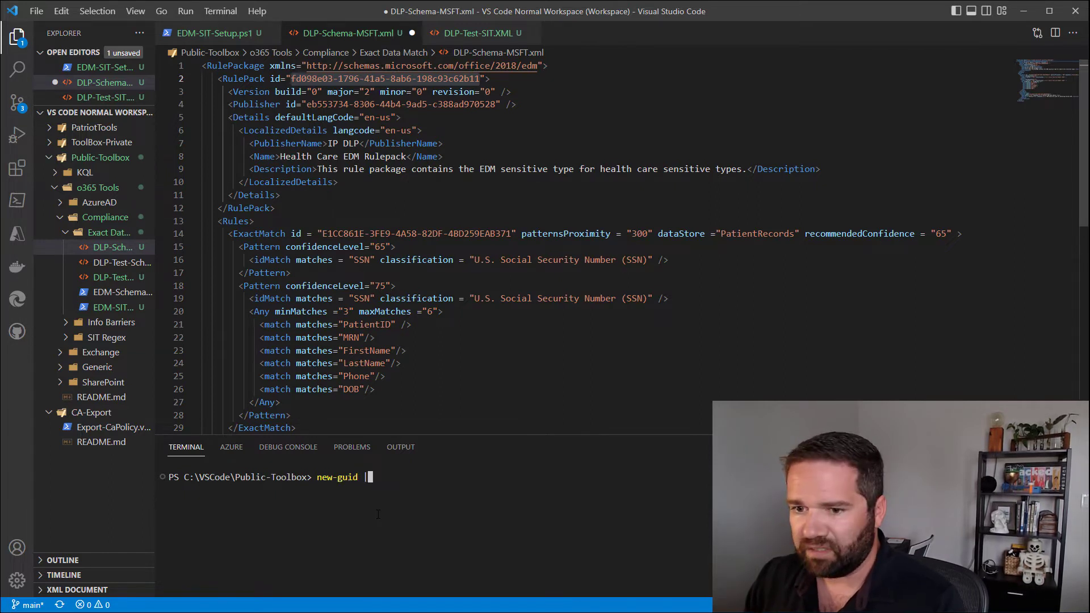
key("BackSpace")
key("BackSpace")
key("BackSpace")
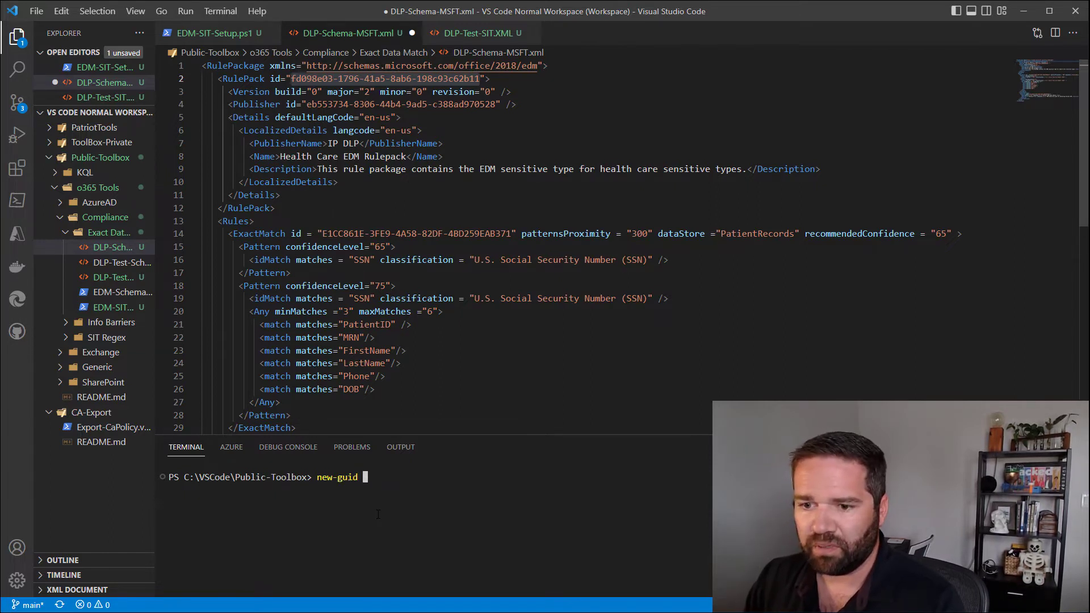
key("Return")
Step: Copy the generated GUID from the terminal and replace the RulePack id in DLP-Schema-MSFT.xml with it
left_click_drag(358, 522, 165, 522)
key("ctrl+c")
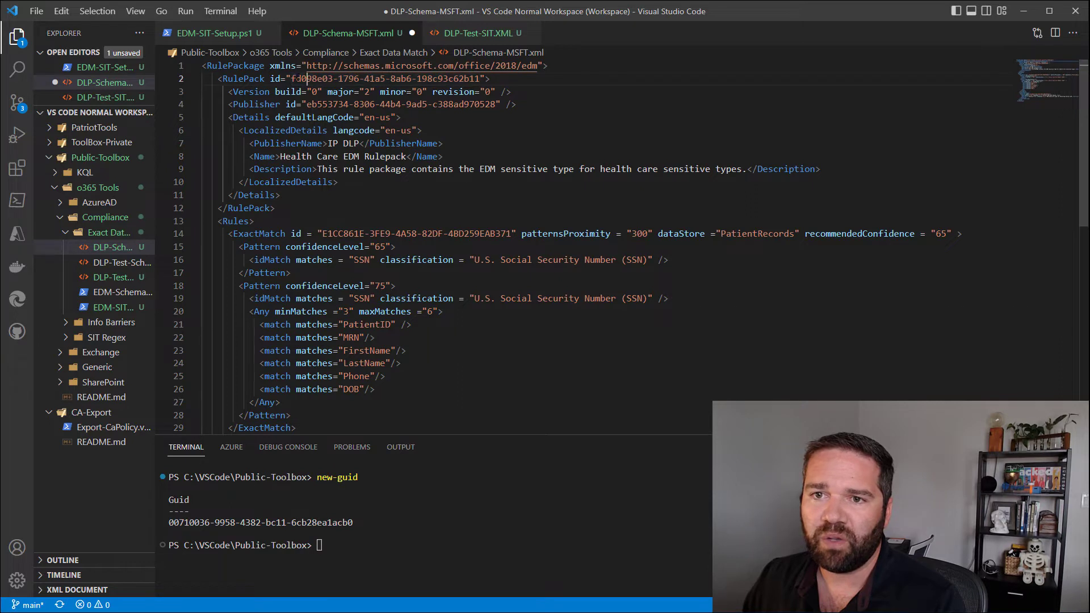
left_click_drag(291, 78, 482, 78)
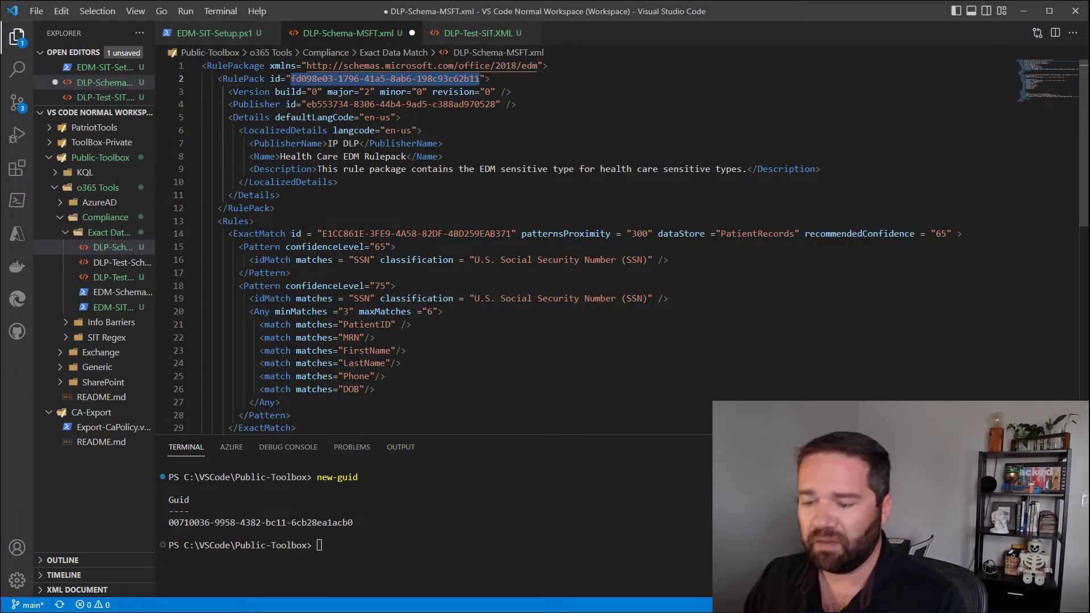
key("ctrl+v")
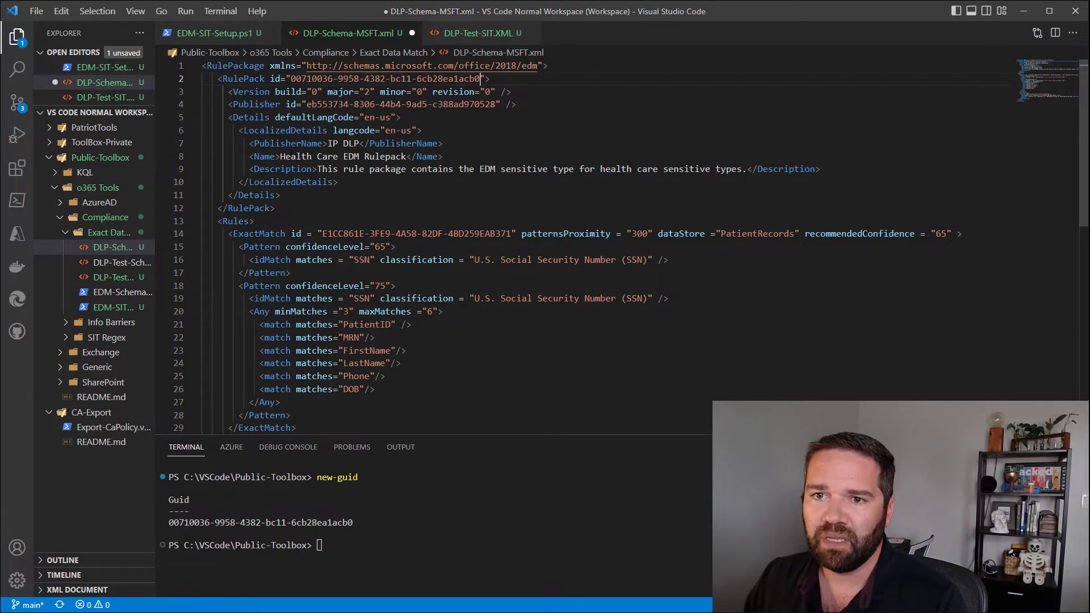
left_click_drag(229, 104, 309, 196)
left_click(376, 181)
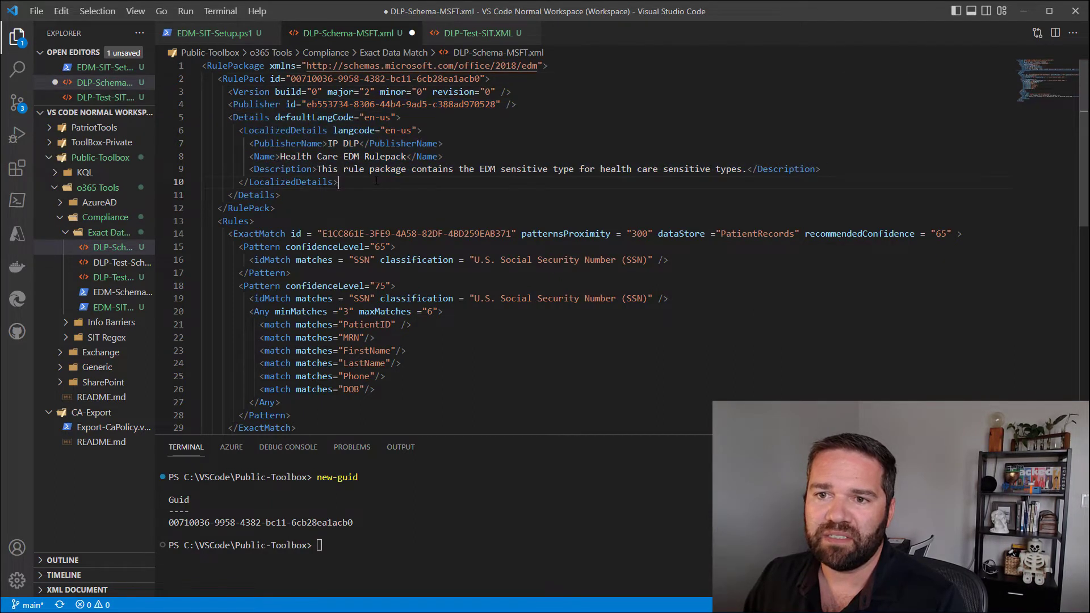
left_click_drag(228, 104, 516, 104)
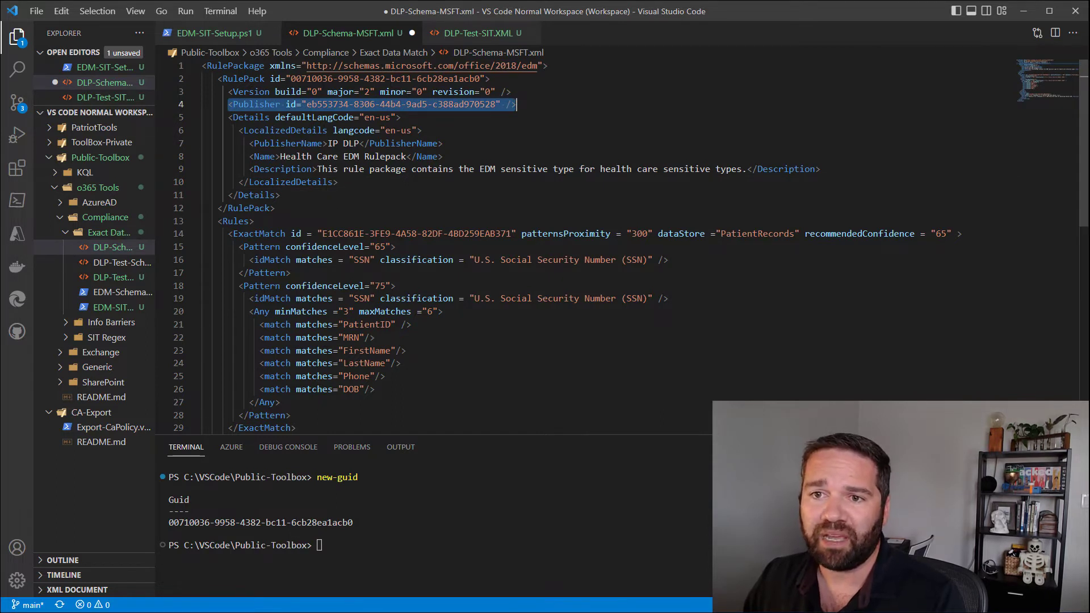
left_click_drag(291, 78, 480, 79)
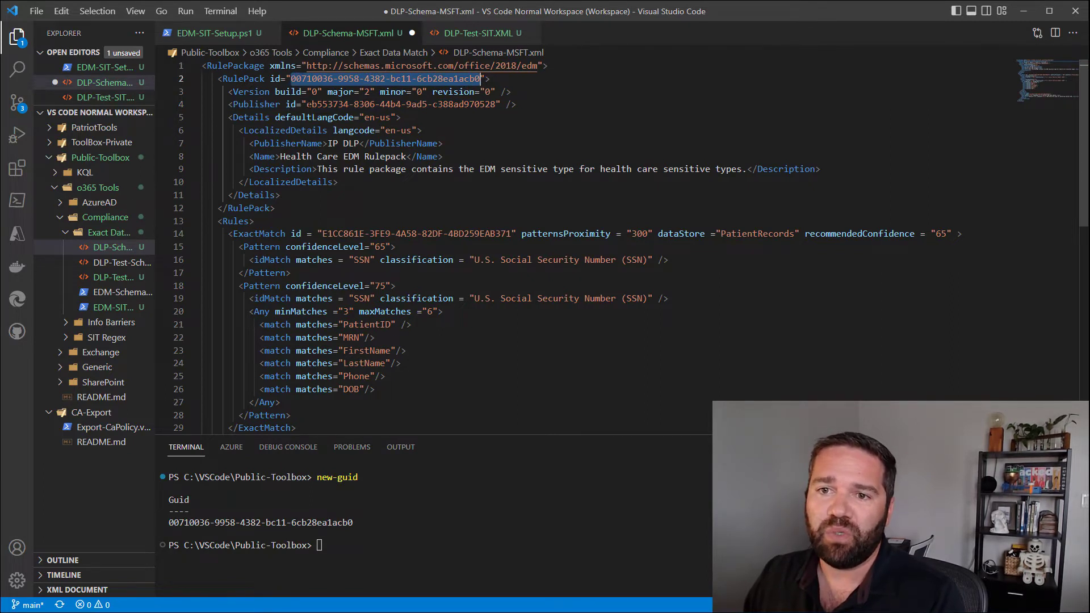
Step: Generate a second GUID for the publisher by running new-guid in the terminal
left_click_drag(306, 104, 496, 104)
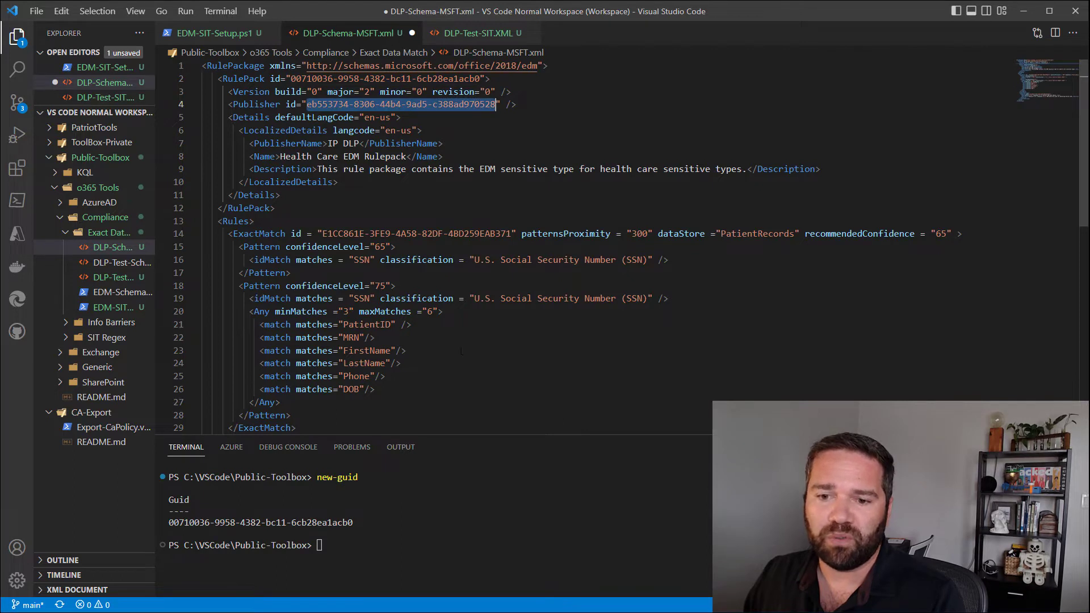
left_click(379, 554)
type("new-guid")
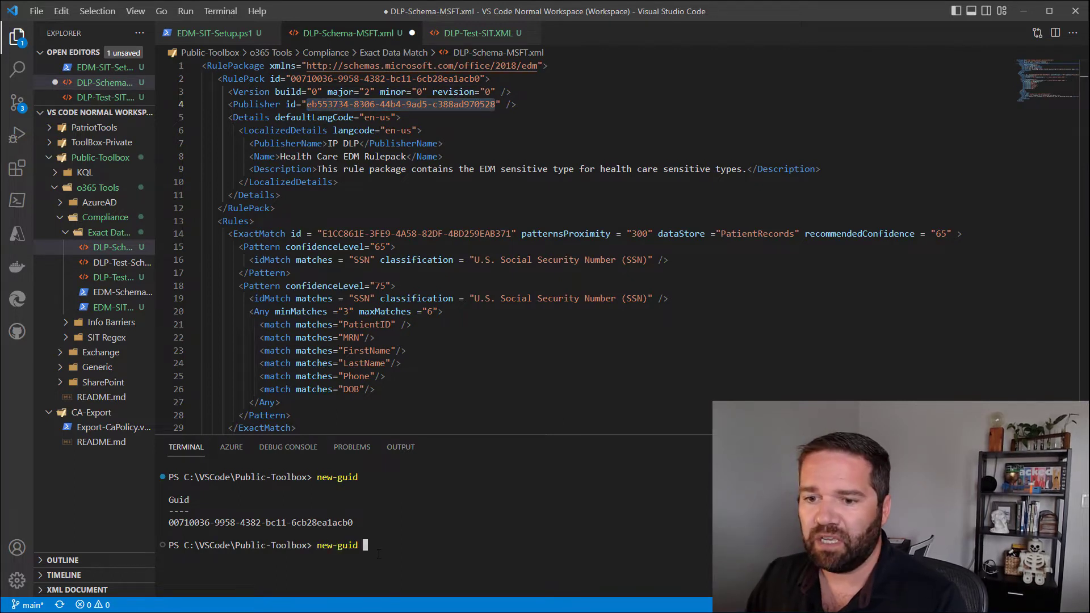
key("Return")
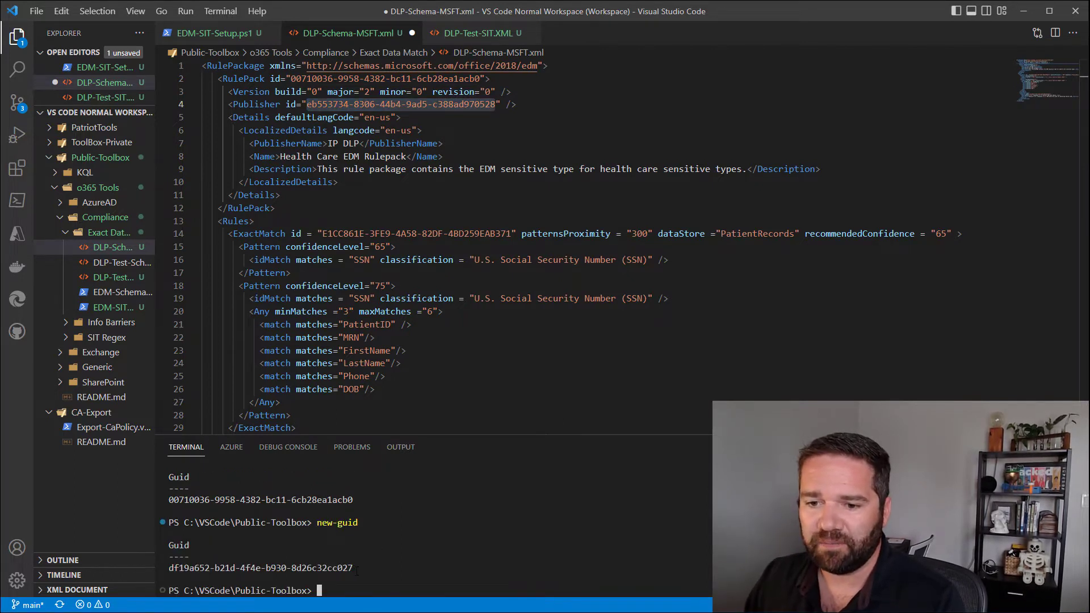
Step: Copy the second generated GUID and replace the Publisher id in the XML with it
left_click_drag(353, 568, 174, 568)
key("ctrl+c")
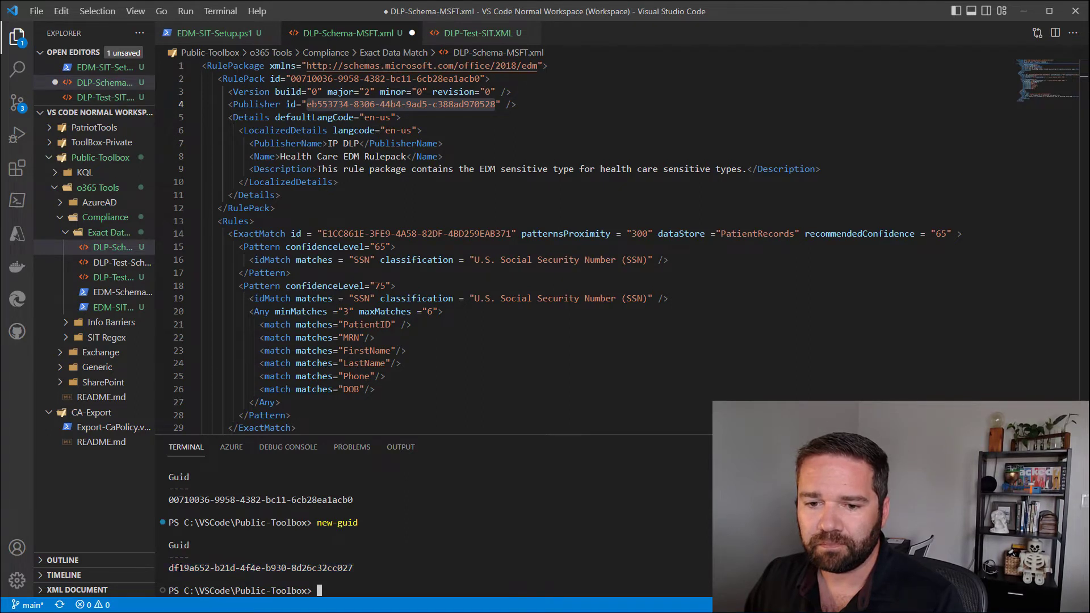
left_click(372, 130)
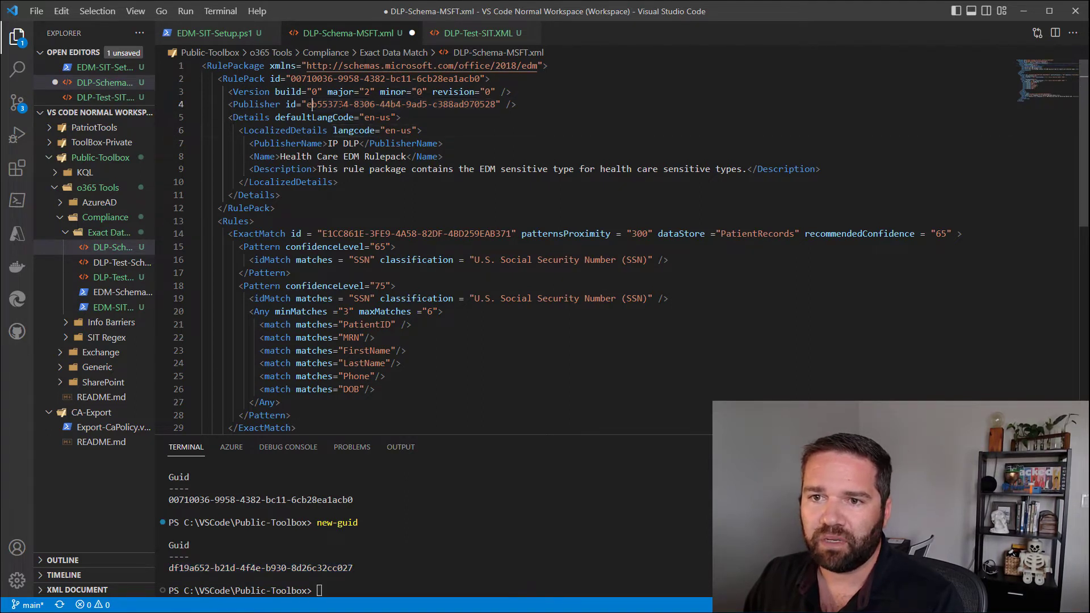
left_click_drag(307, 104, 496, 103)
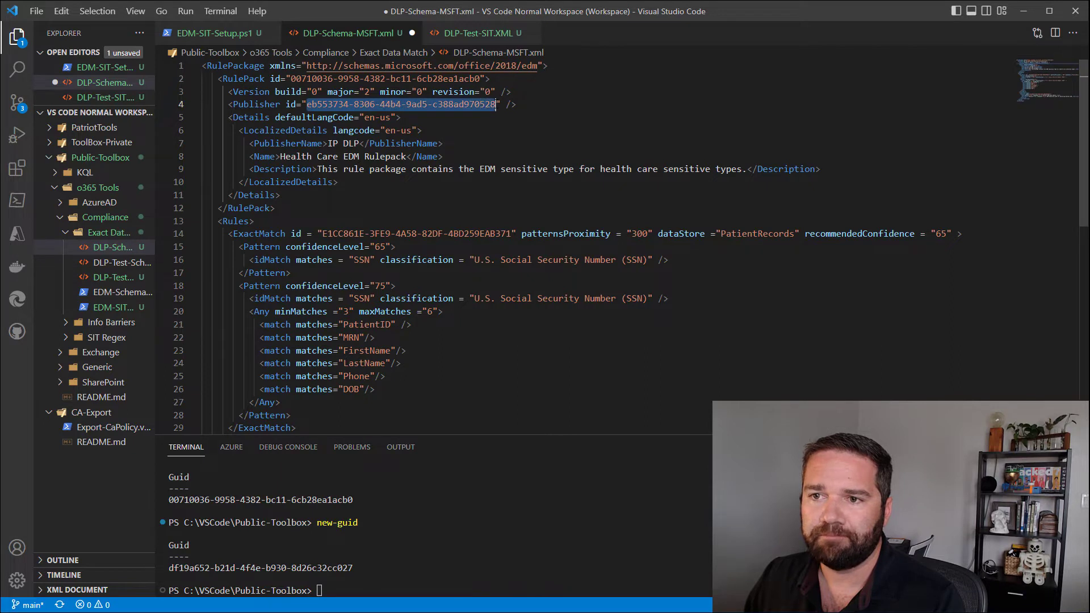
key("ctrl+v")
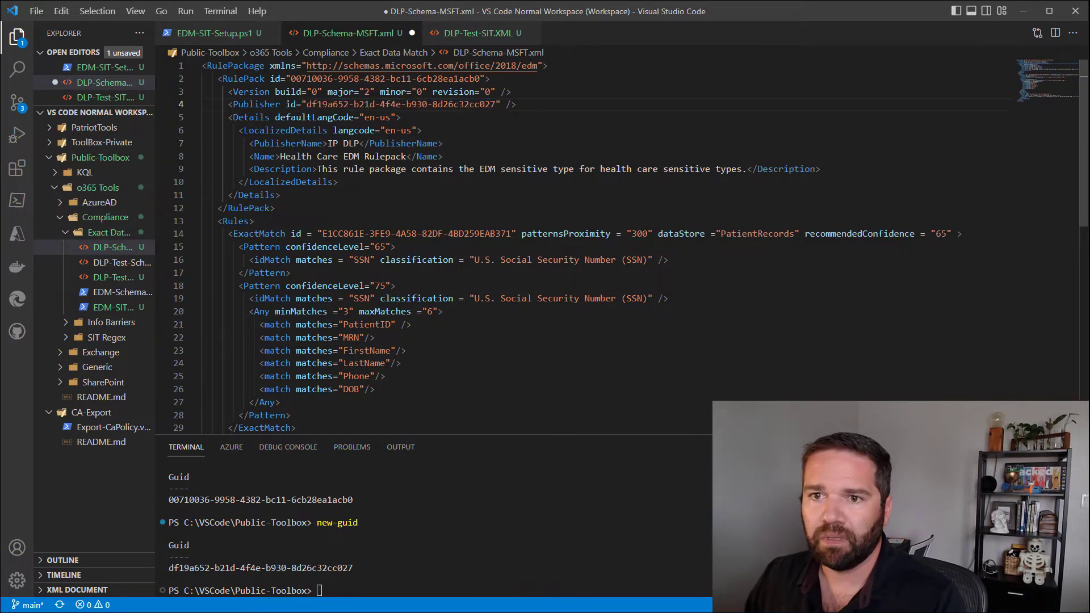
Step: Replace the PublisherName text in the rule pack's LocalizedDetails block with Doug Does Tech
left_click(329, 143)
left_click(239, 130)
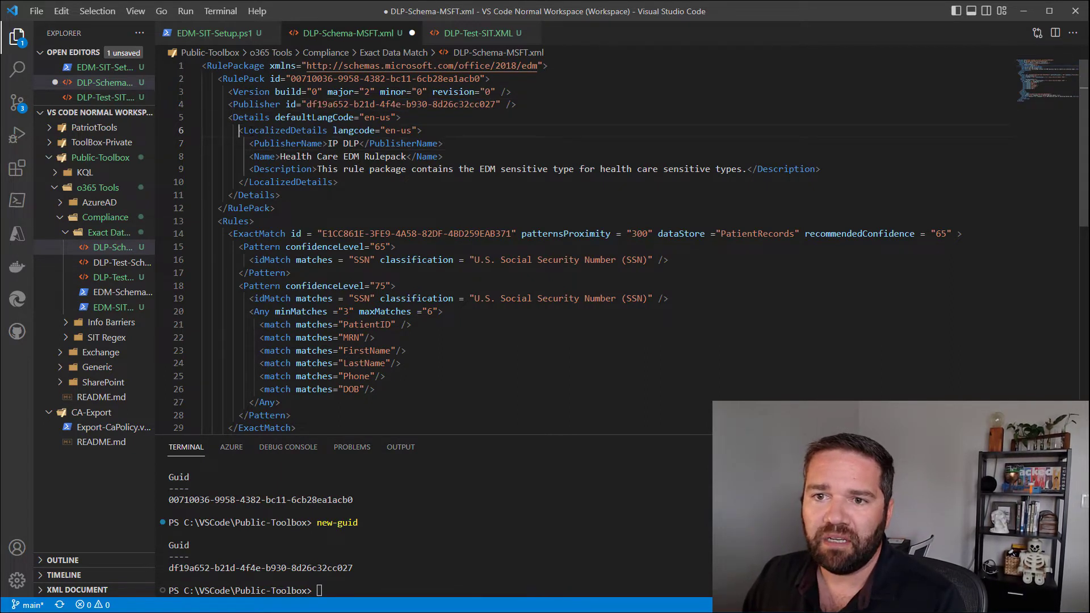
left_click_drag(239, 130, 339, 181)
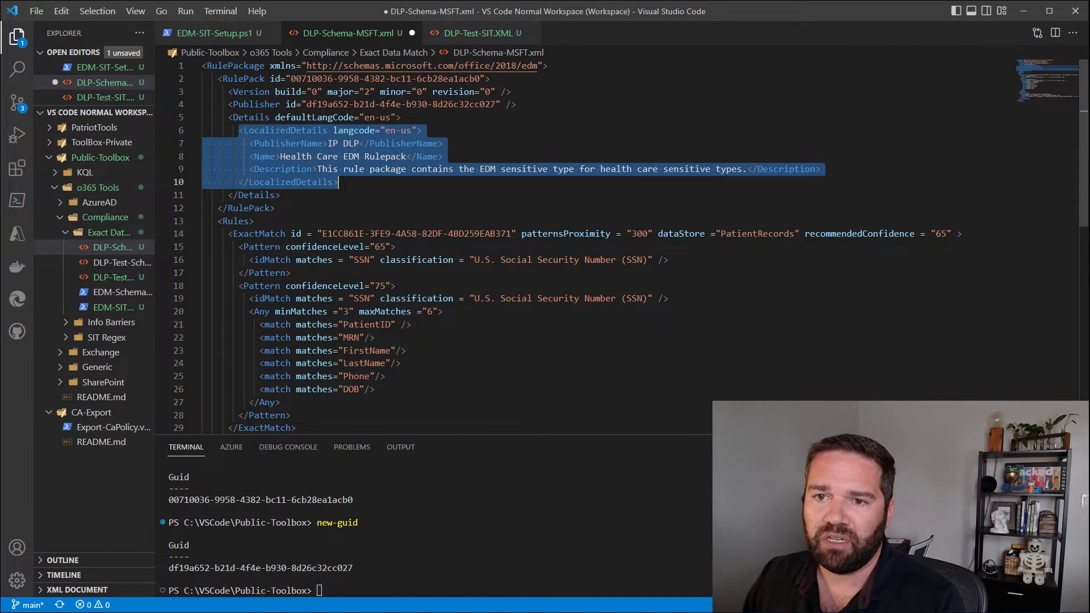
left_click(343, 186)
left_click_drag(328, 143, 360, 144)
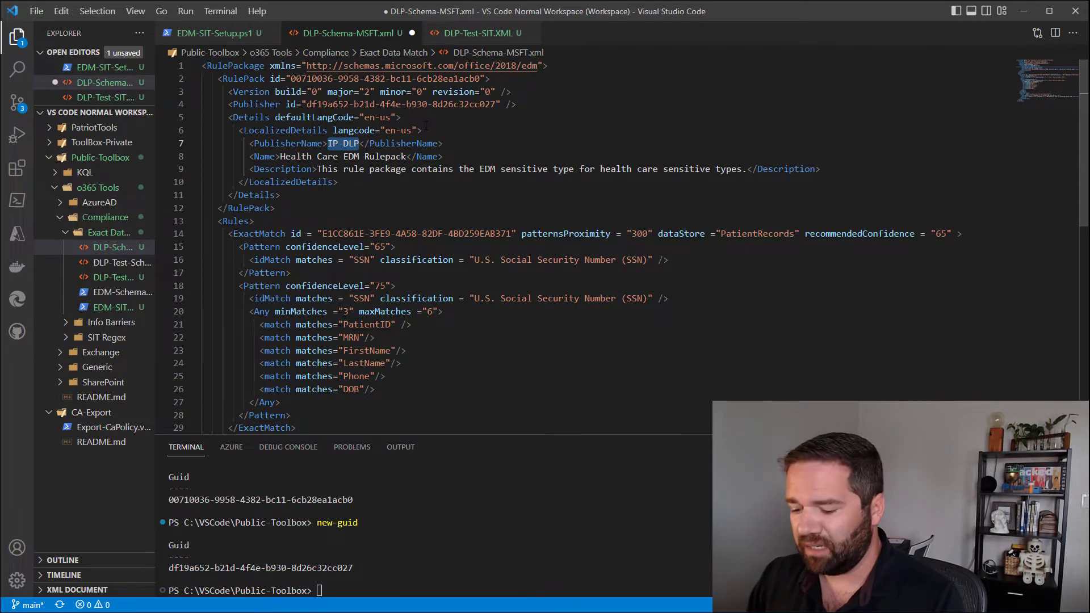
type("Doug Does ")
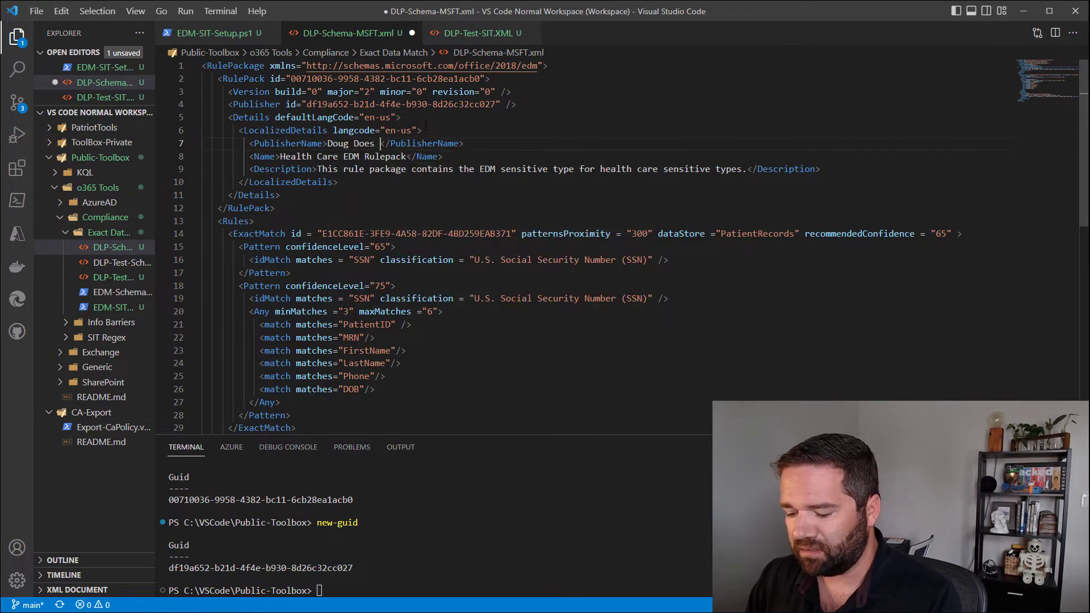
type("Tech")
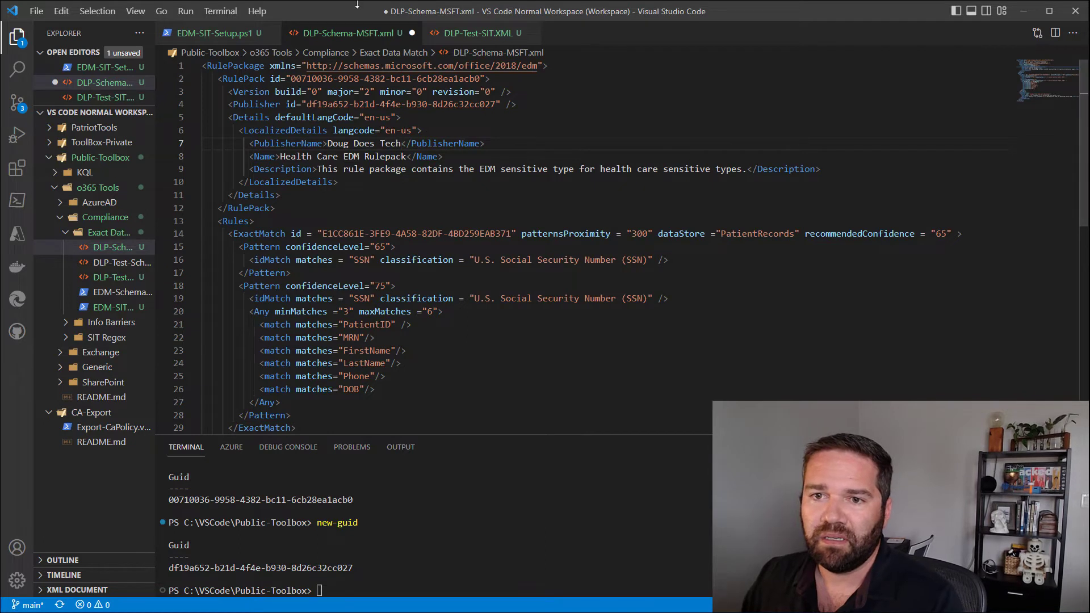
Step: Replace the rule pack's Name text in LocalizedDetails with DLPTest Rule Pack
left_click(388, 169)
left_click_drag(407, 156, 279, 157)
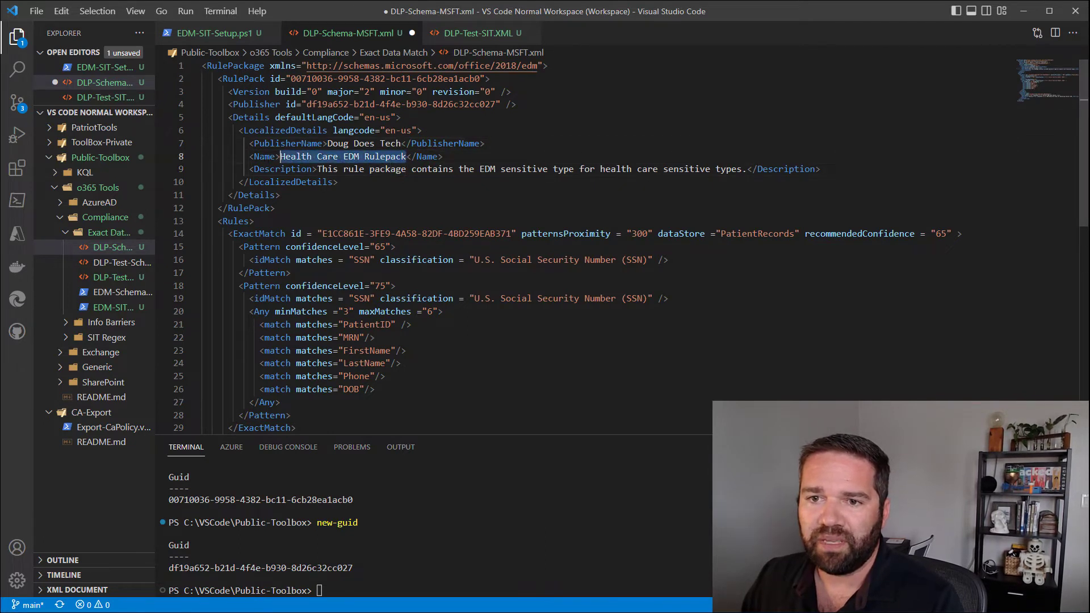
type("DLPTE")
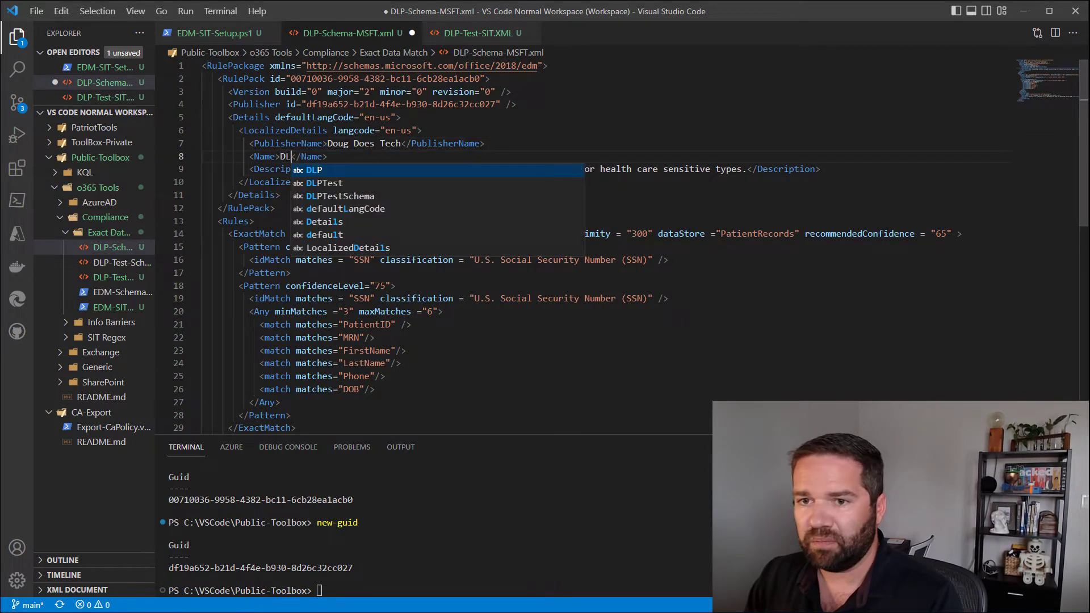
key("BackSpace")
key("BackSpace")
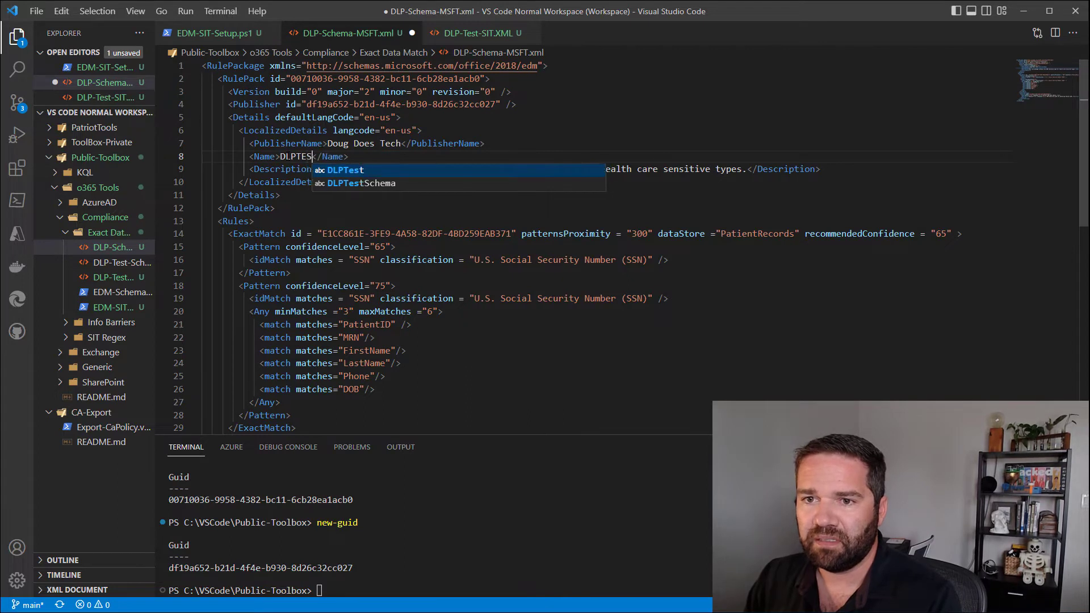
type("Te")
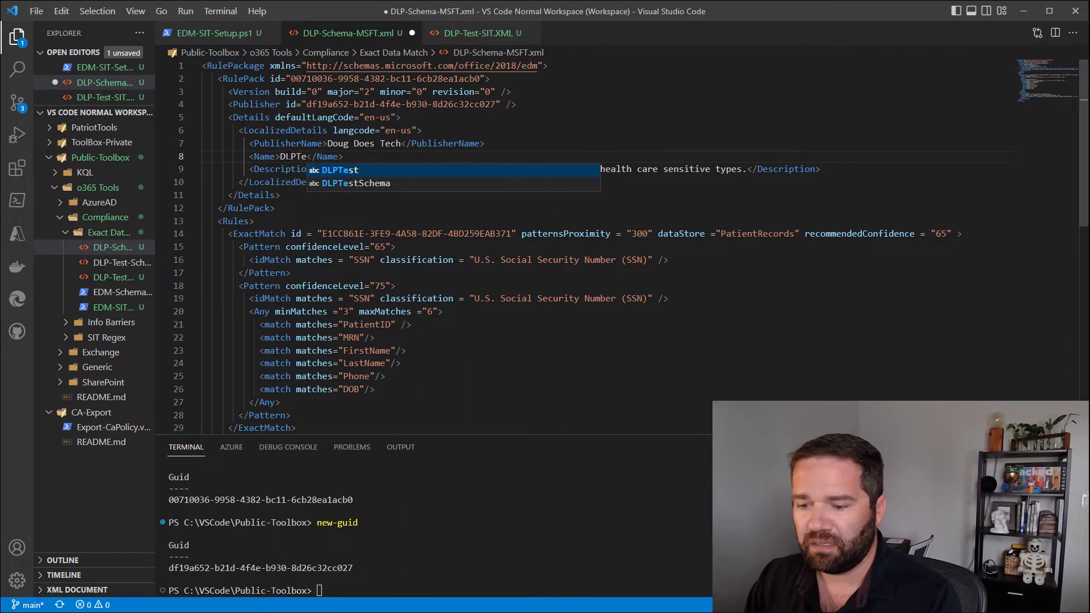
type("st R")
type("ule Pacl")
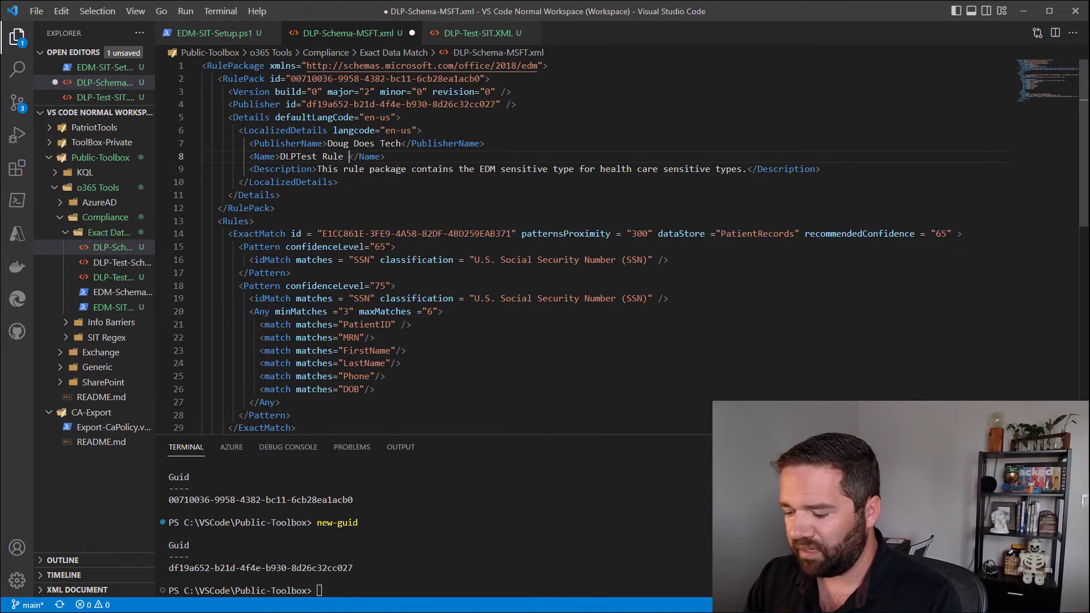
key("BackSpace")
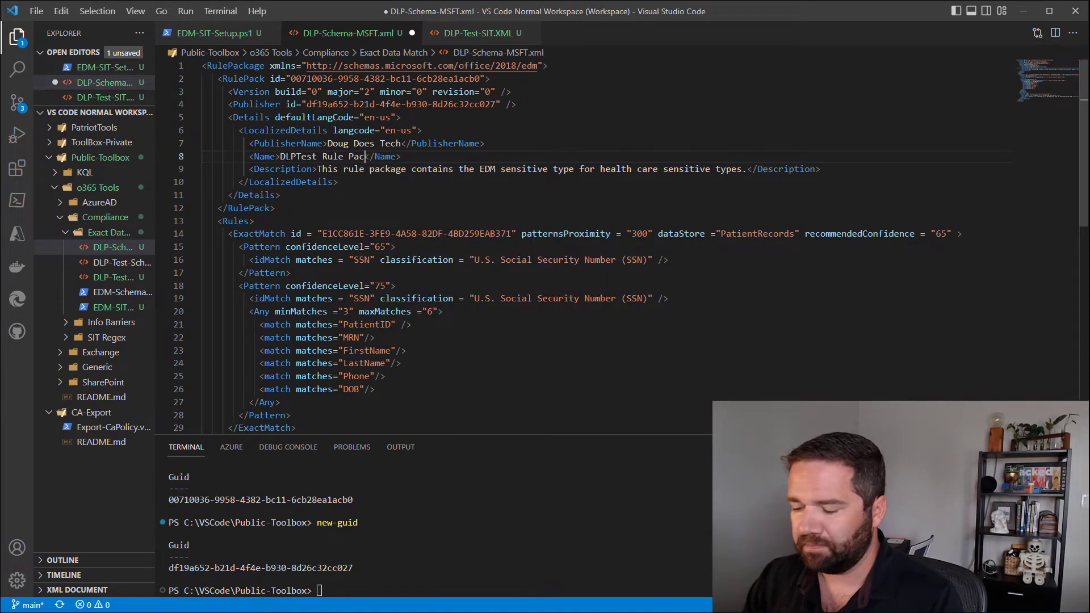
type("k")
Step: Insert DLPTEST.com before EDM in the rule pack's Description text
left_click(287, 168)
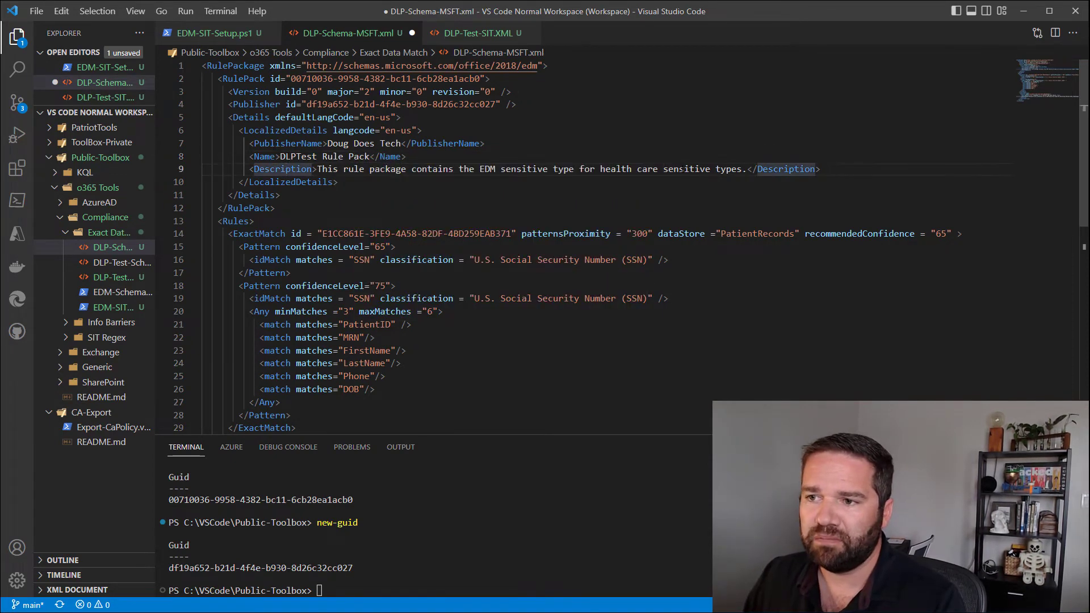
left_click(480, 168)
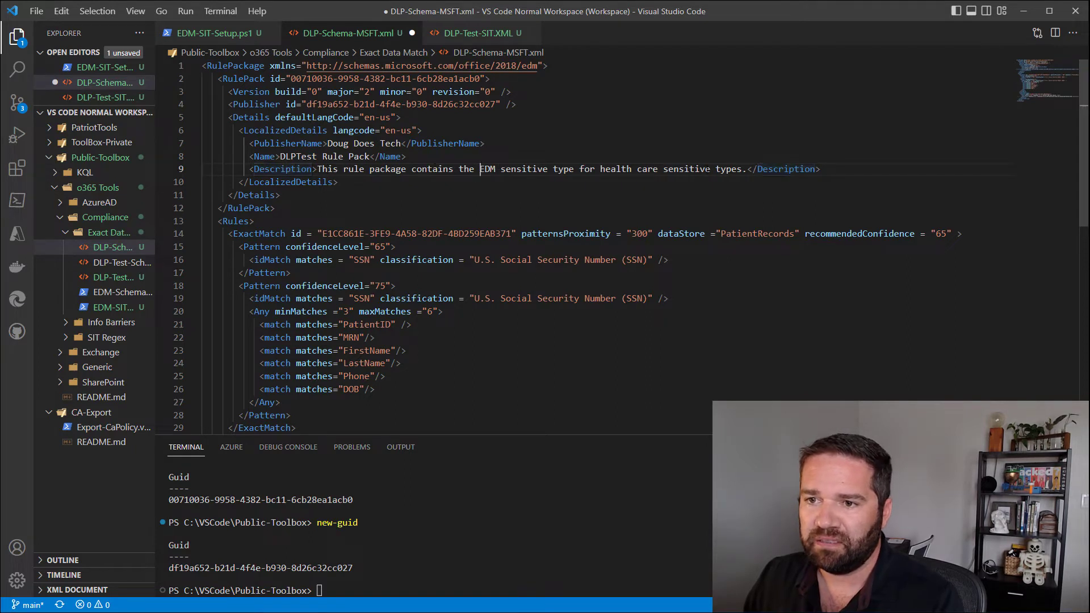
type("DLPTEST.com")
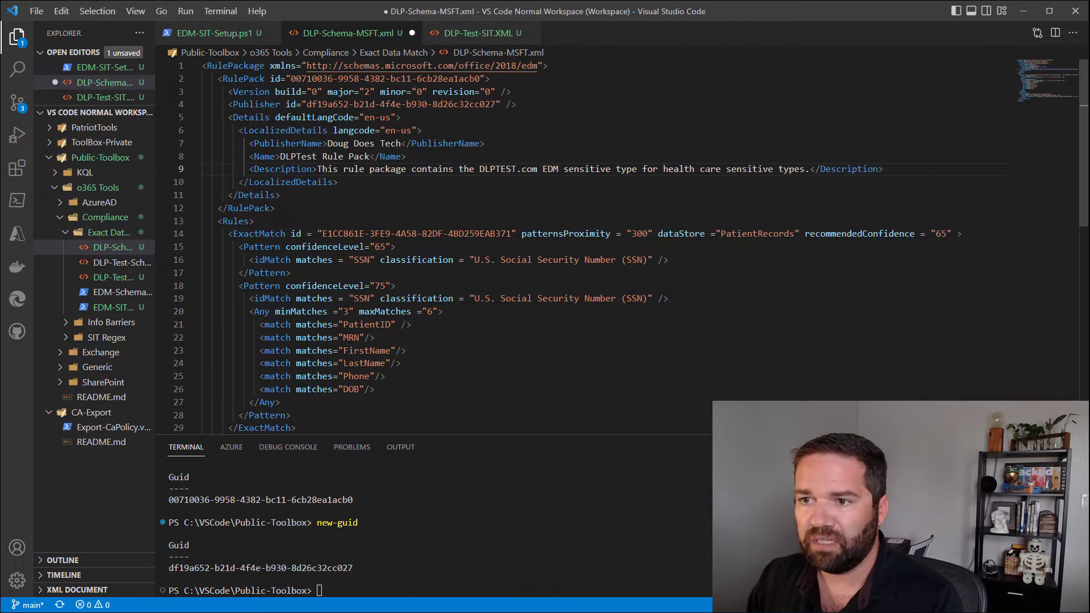
Step: Replace "health care sensitive types" in the rule pack's Description with "our Demo", keeping the final period
double_click(685, 168)
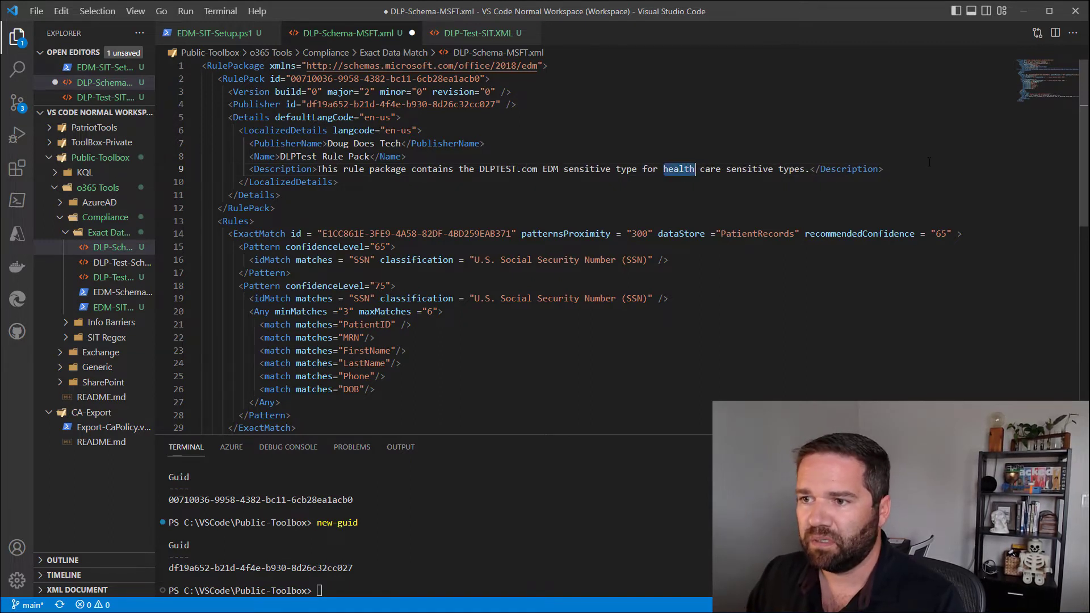
key("Delete")
key("Delete")
key("Delete")
key("Delete")
key("Delete")
key("Delete")
key("Delete")
key("Delete")
key("Delete")
key("Delete")
key("Delete")
key("Delete")
key("Delete")
key("Delete")
key("Delete")
key("Delete")
key("Delete")
key("Delete")
key("Delete")
key("Delete")
key("Delete")
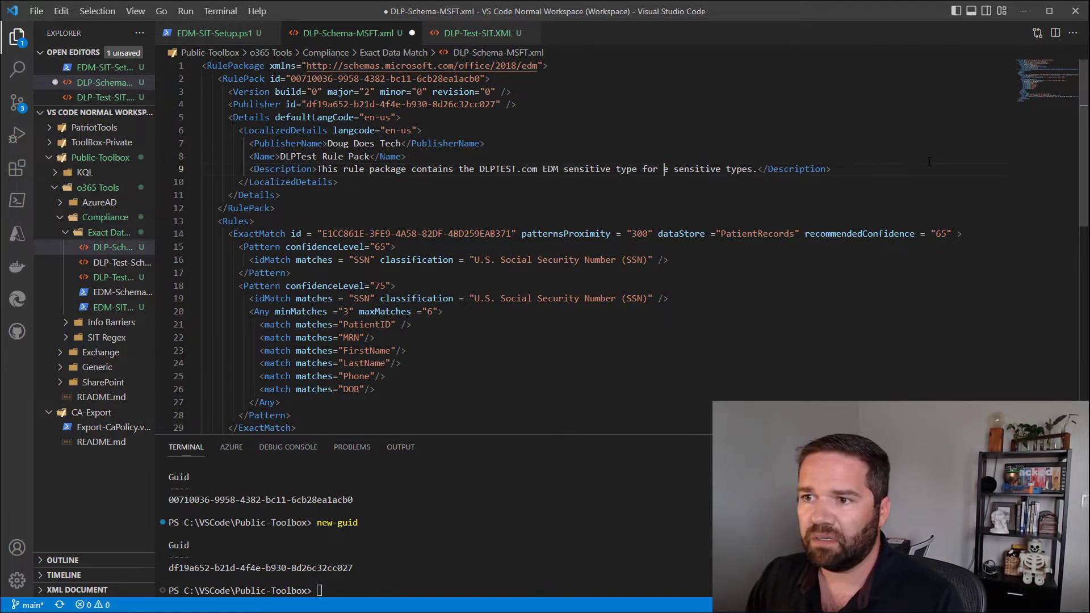
key("Delete")
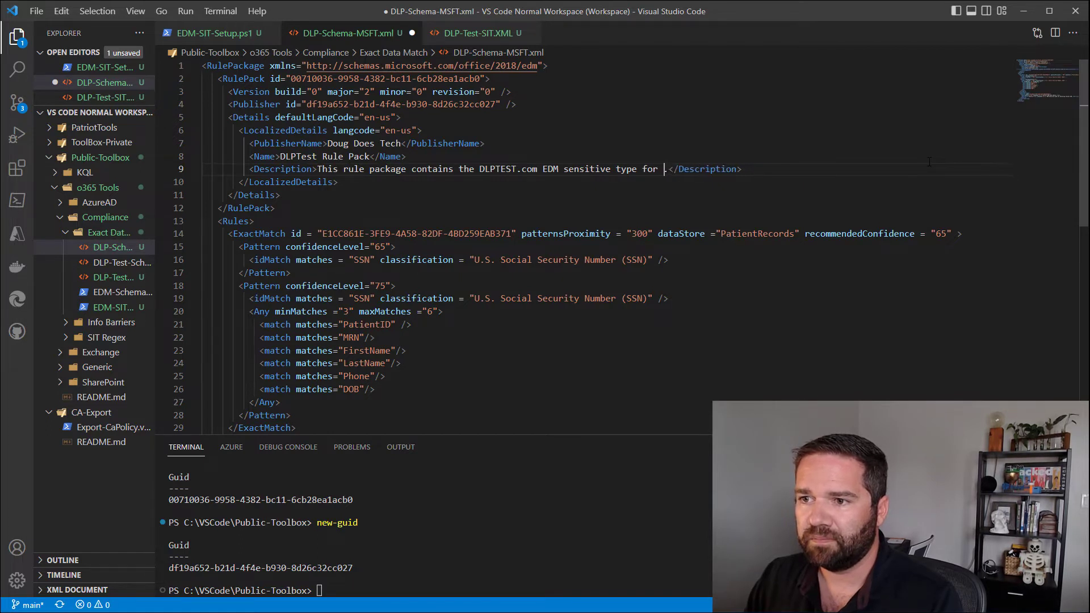
type("our Demo")
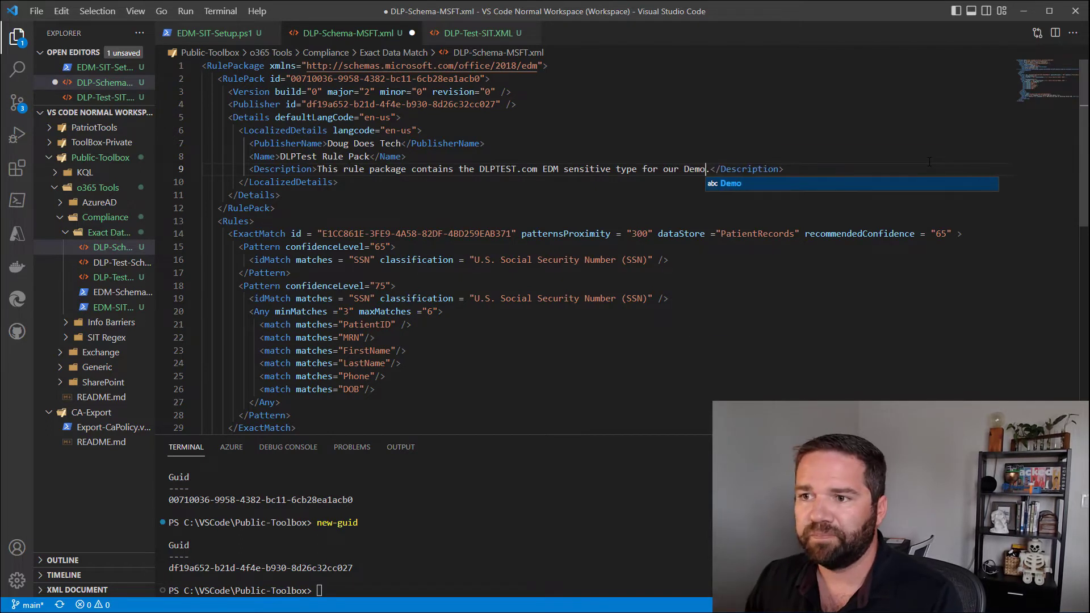
left_click(500, 311)
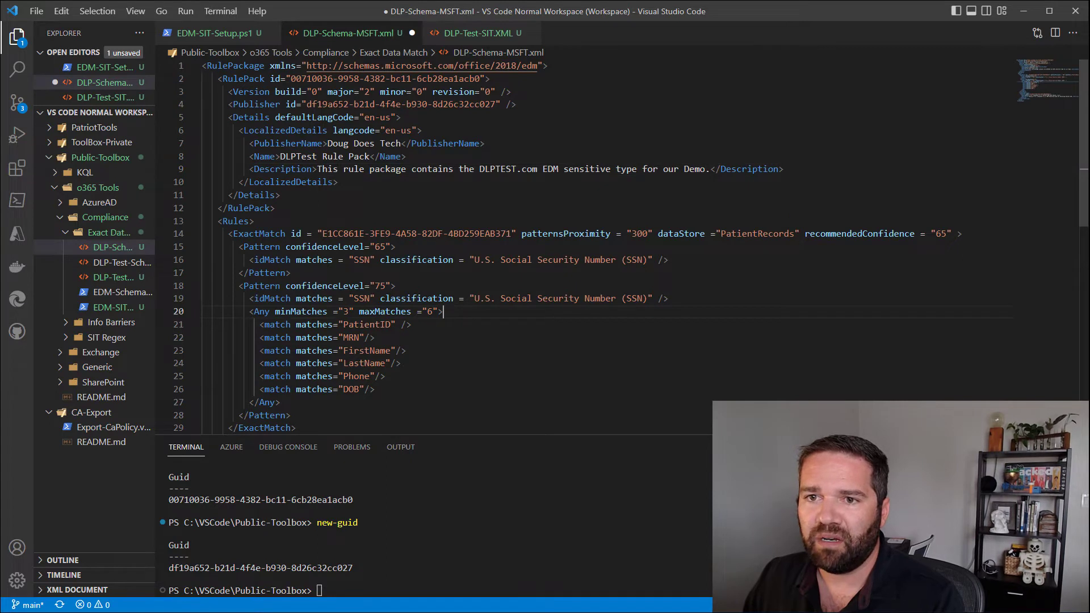
Step: Review the ExactMatch and LocalizedStrings blocks under Rules, comparing the ExactMatch id with the Resource idRef
double_click(233, 79)
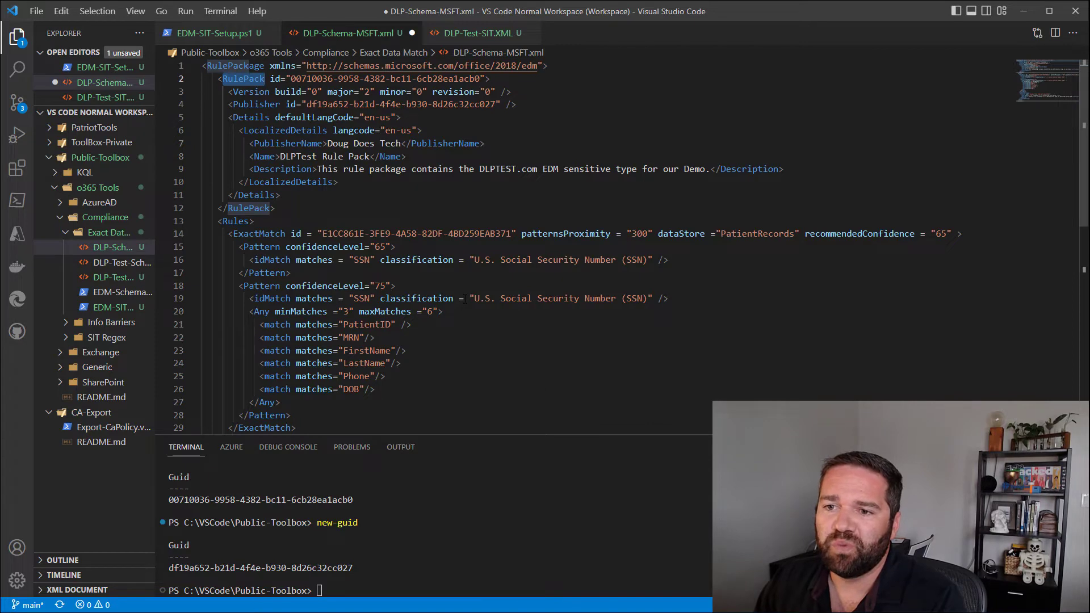
scroll(465, 299, "down", 2)
scroll(466, 300, "down", 1)
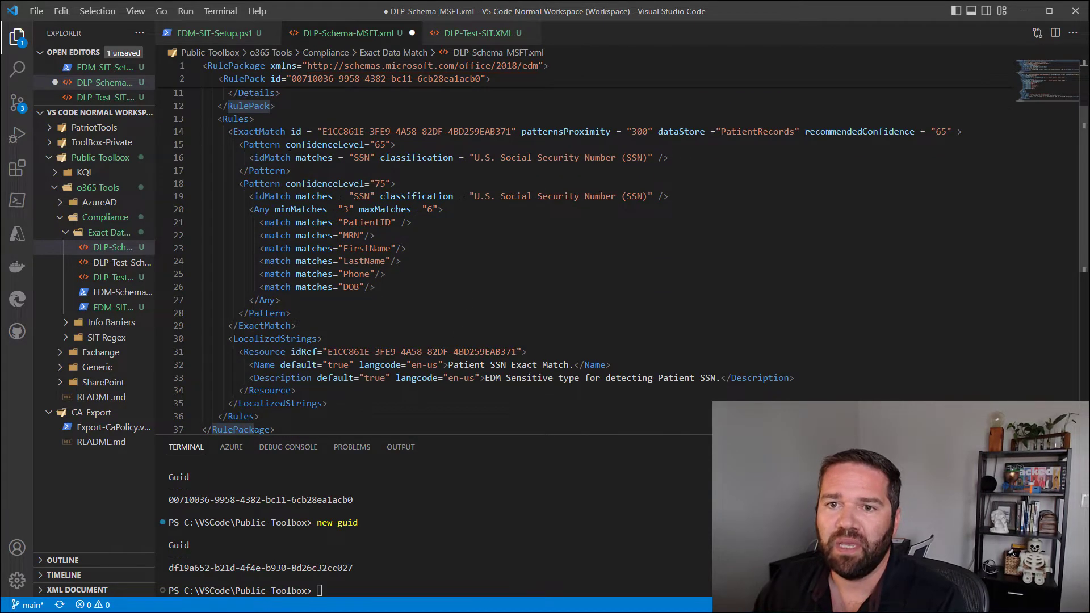
scroll(490, 323, "down", 1)
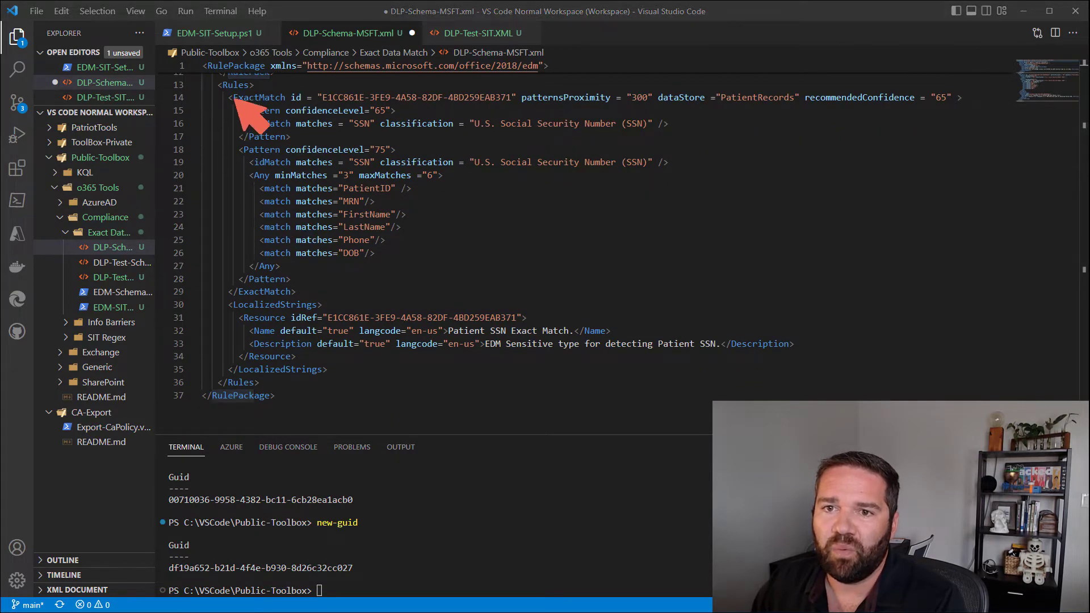
left_click_drag(222, 95, 234, 293)
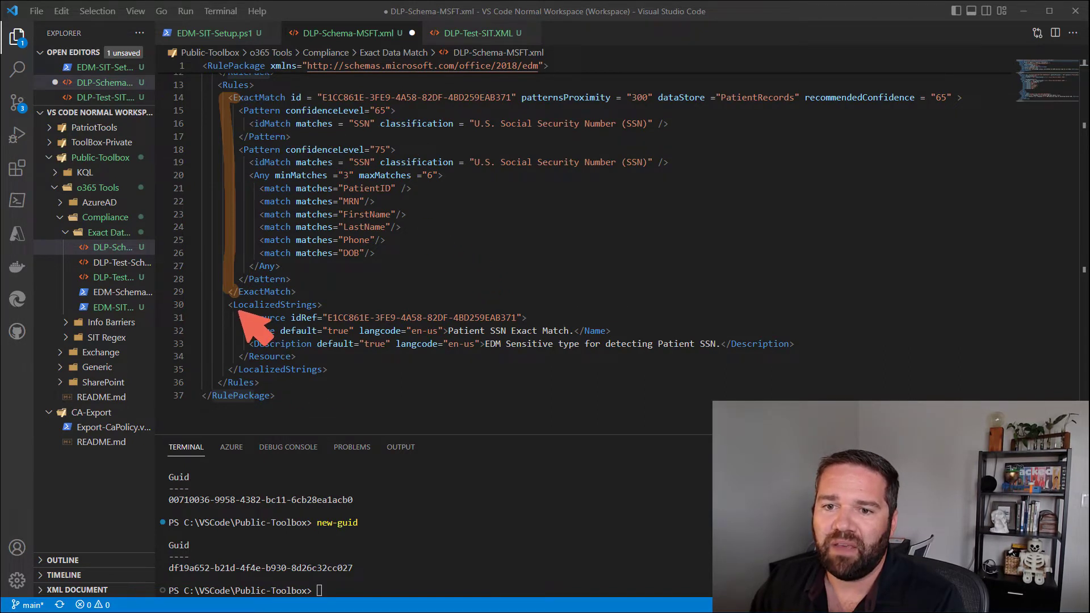
mouse_move(234, 305)
left_mouse_down()
mouse_move(222, 329)
mouse_move(233, 372)
left_mouse_up()
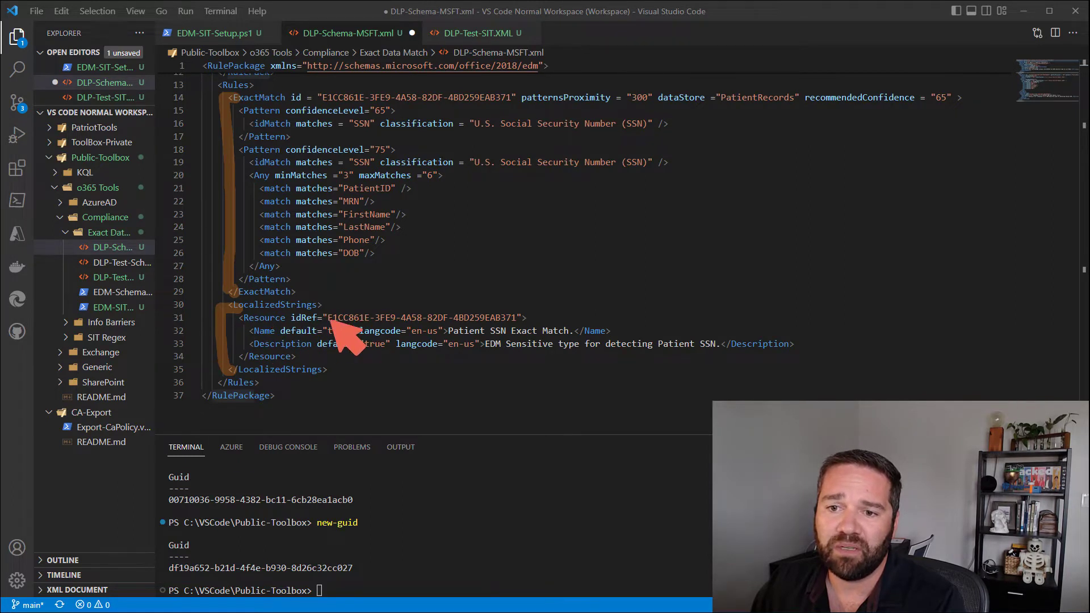
left_click_drag(330, 322, 519, 321)
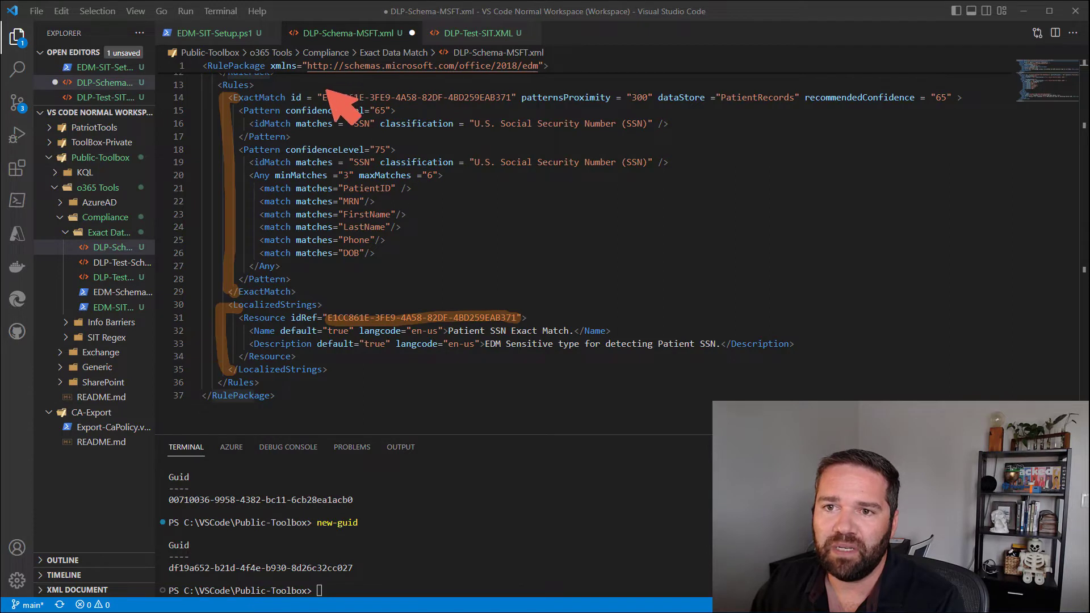
left_click_drag(323, 97, 516, 99)
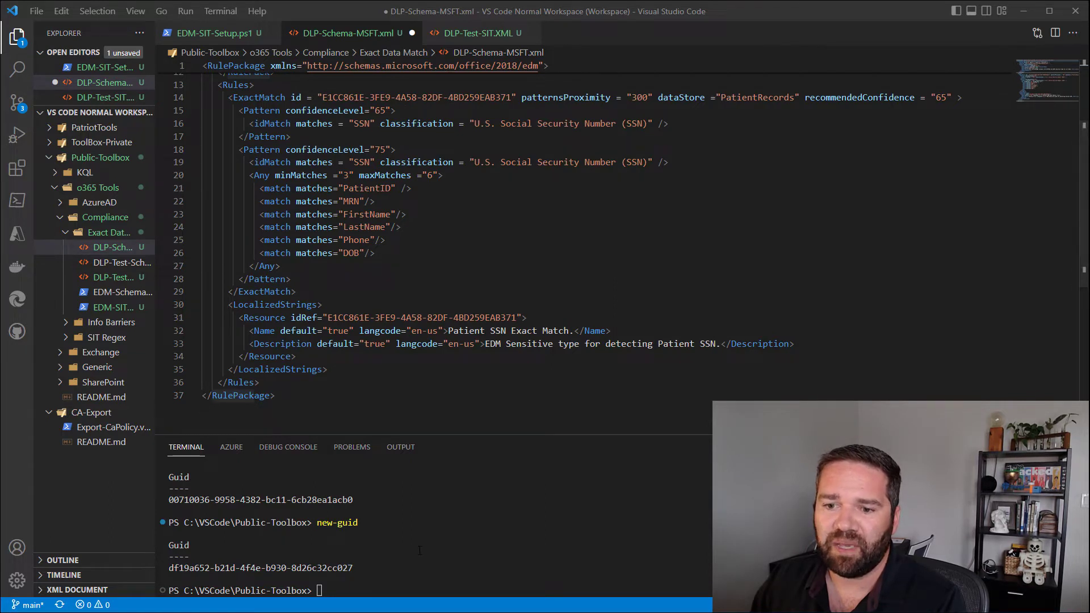
Step: Generate a third GUID by running new-guid in the terminal and copy it
type("new-guid")
key("Return")
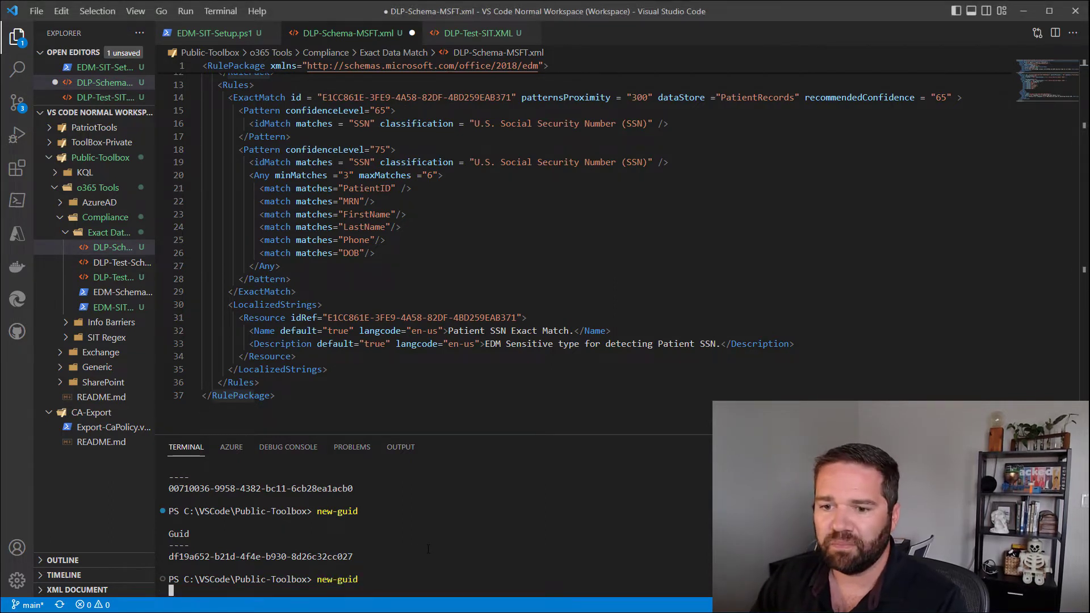
left_click_drag(354, 568, 174, 568)
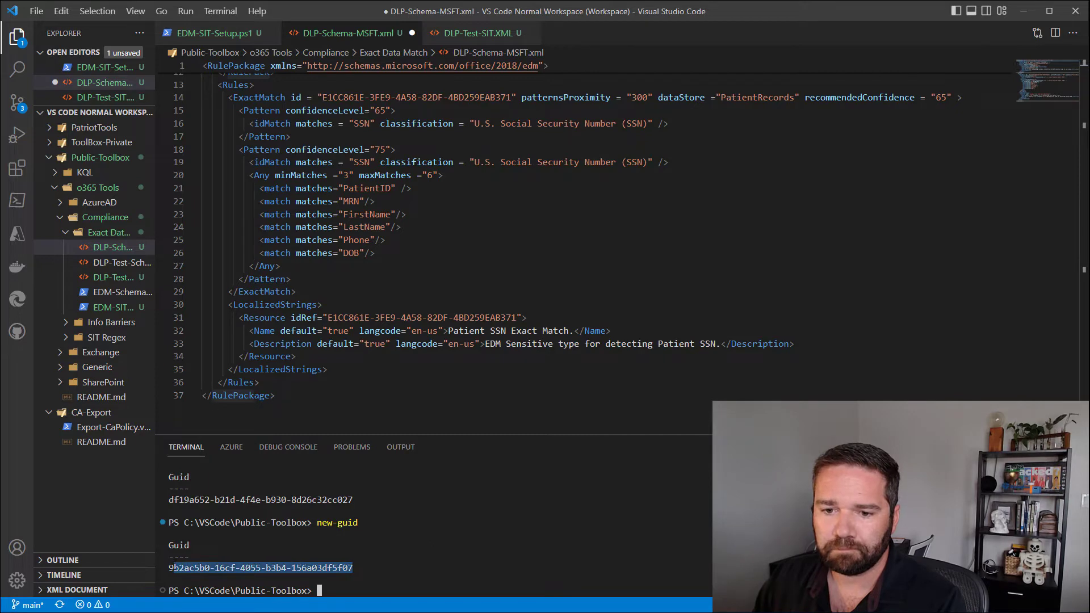
key("ctrl+c")
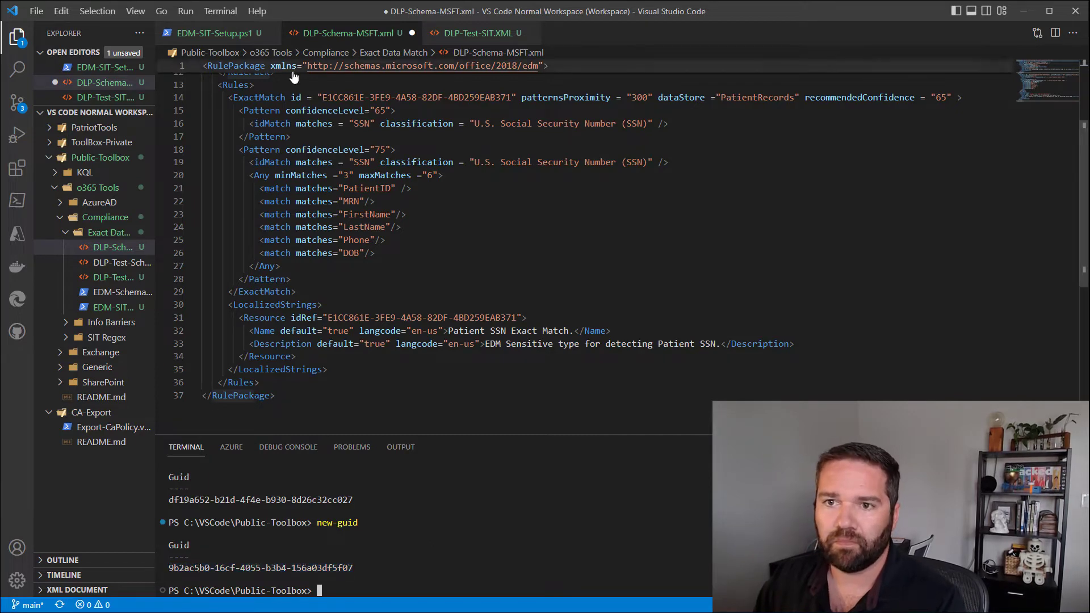
Step: Replace both the ExactMatch id and the Resource idRef under LocalizedStrings with the copied GUID
left_click_drag(323, 97, 515, 97)
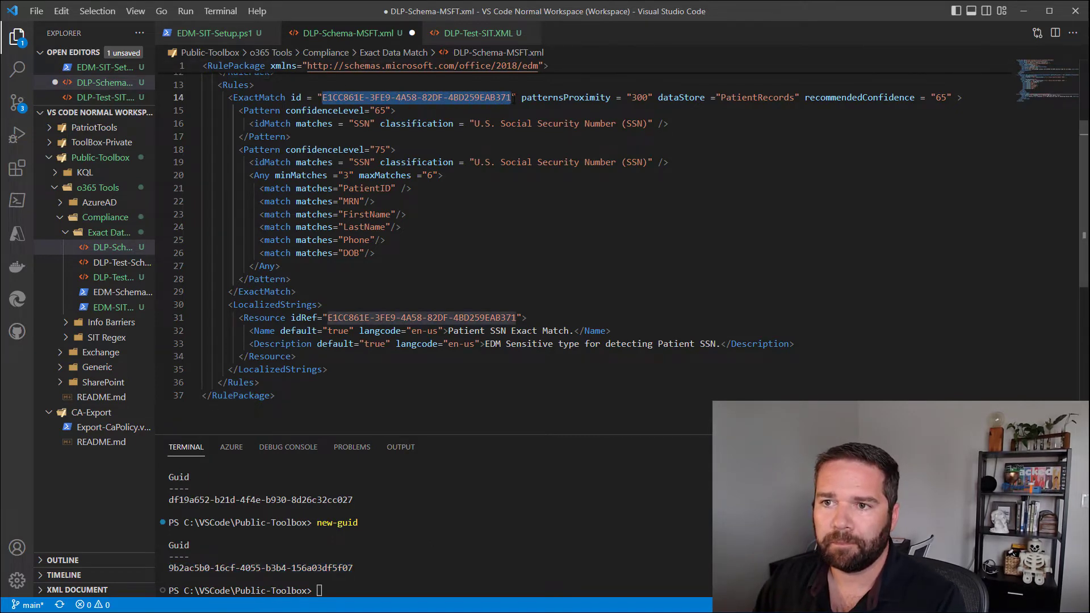
key("ctrl+v")
scroll(453, 260, "up", 1)
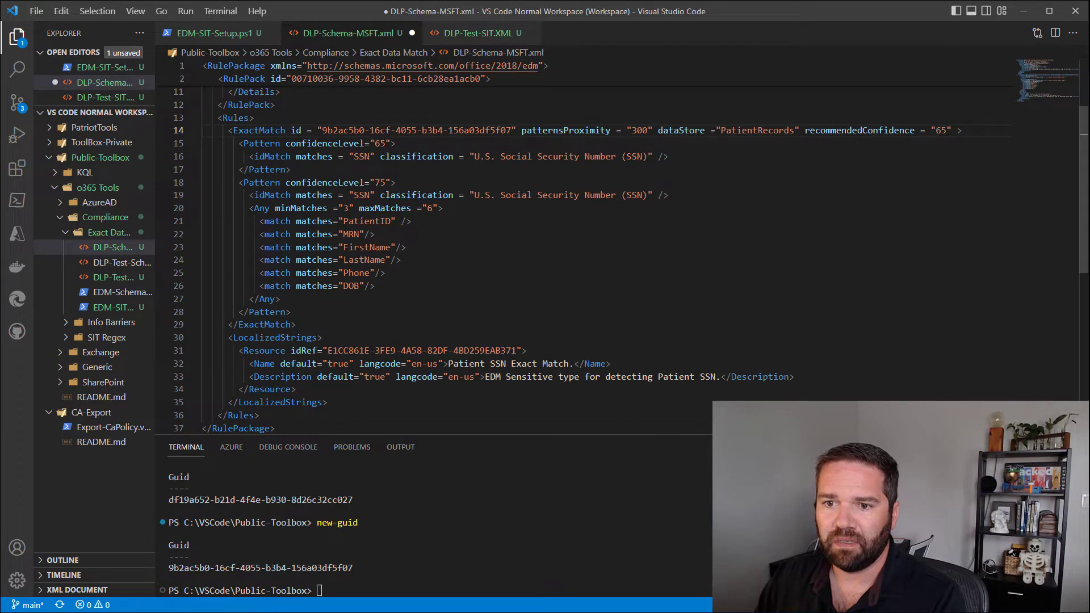
left_click_drag(328, 351, 523, 351)
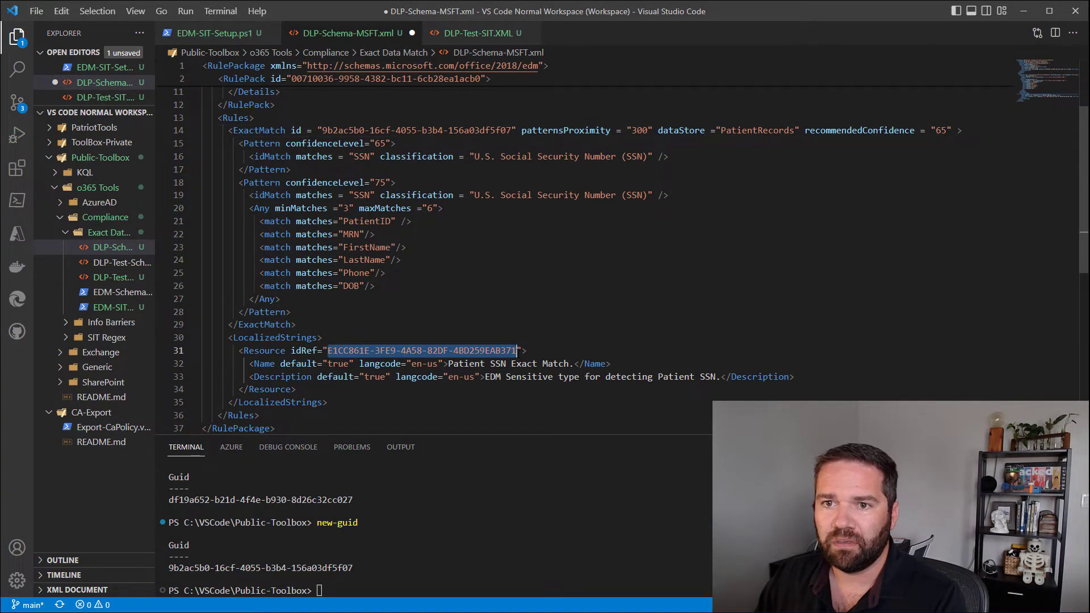
key("ctrl+v")
left_click(565, 272)
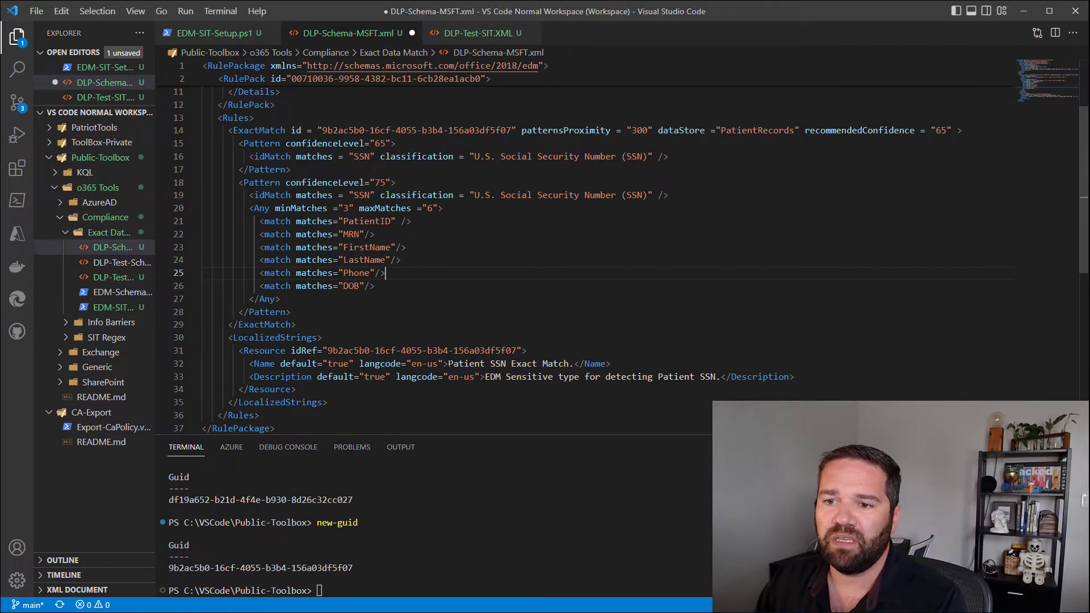
Step: Replace the Resource Name text under LocalizedStrings with "EDM-SSN-DLPTEST"
left_click_drag(449, 363, 580, 364)
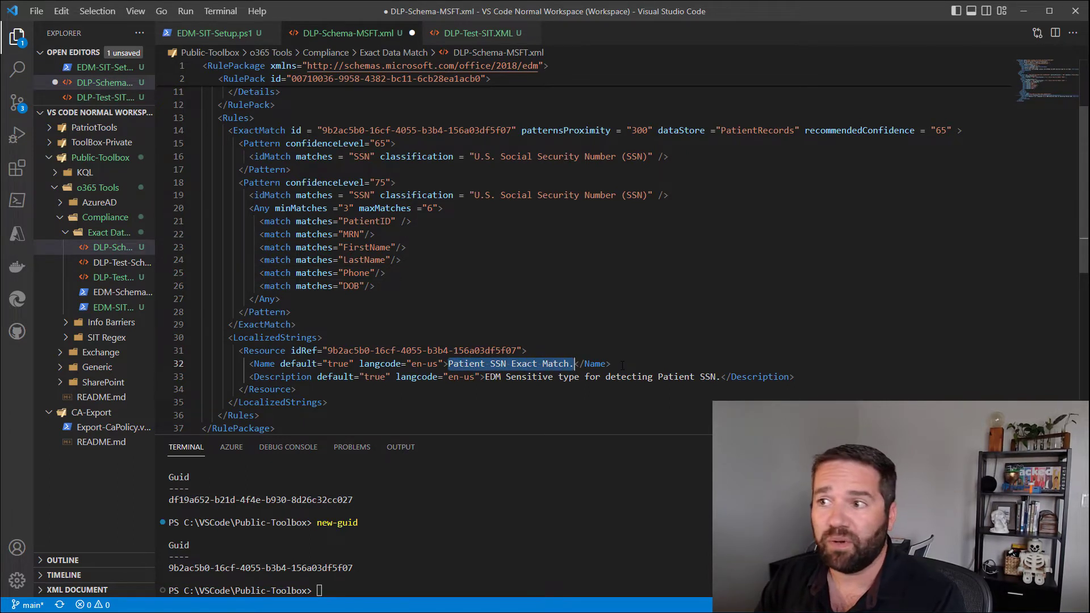
type("DLP")
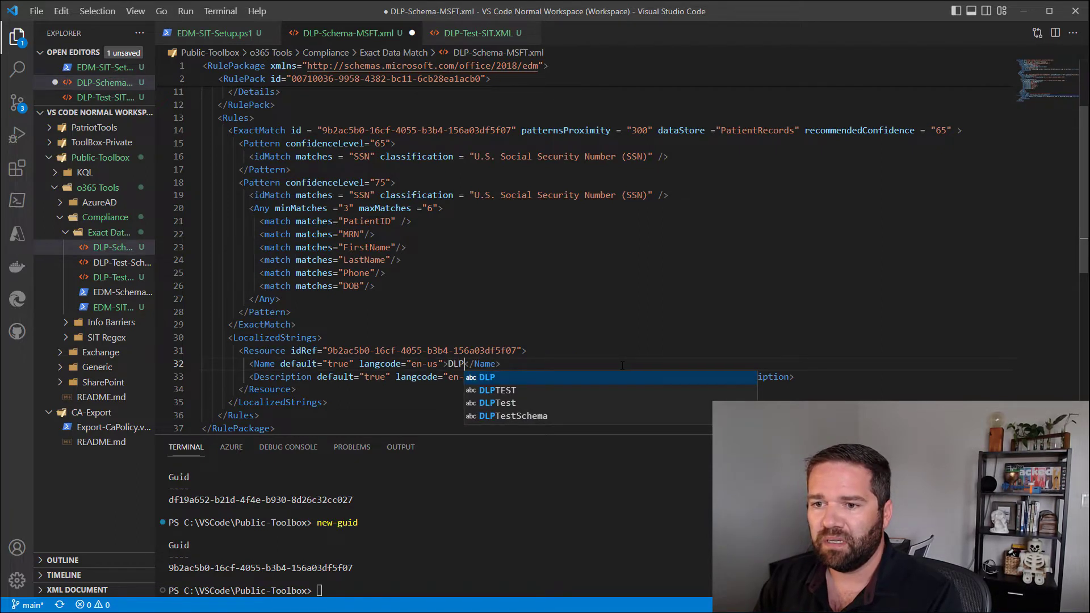
key("BackSpace")
key("BackSpace")
key("BackSpace")
type("EDM-")
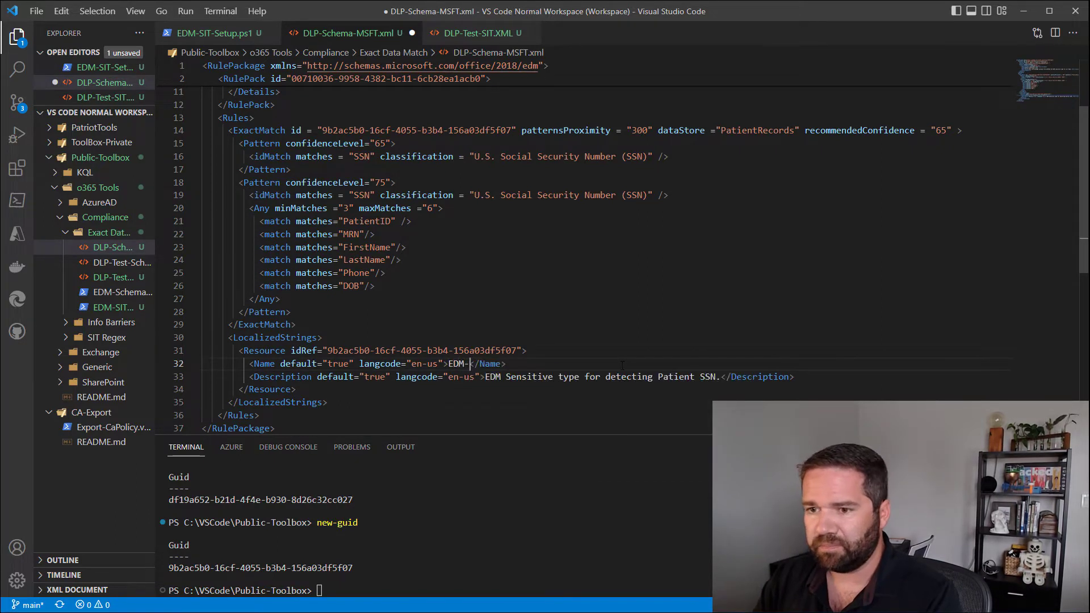
type("SSN")
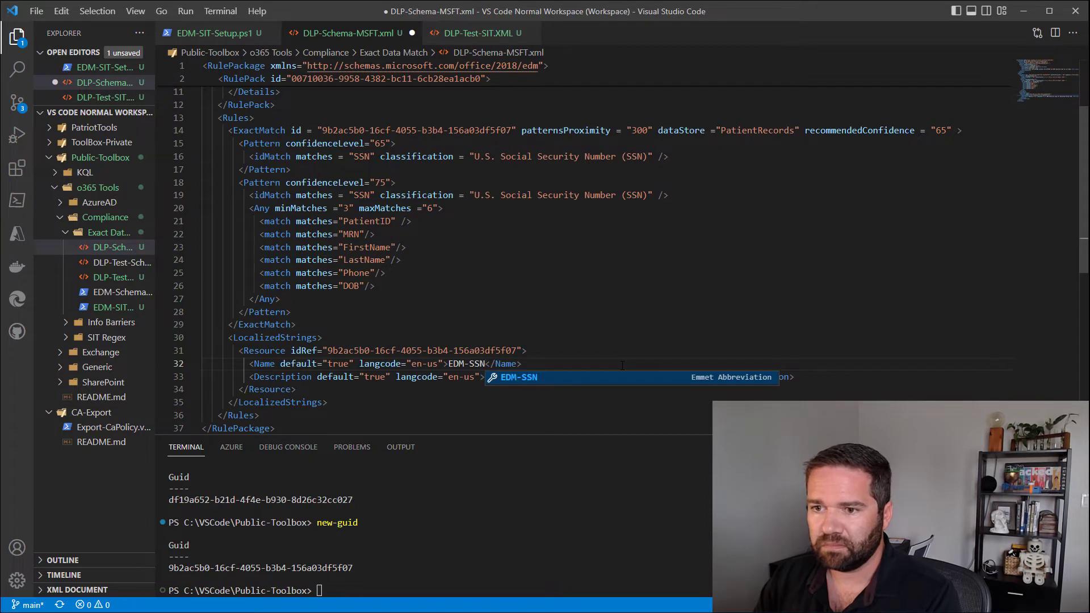
type("-DLPTEST")
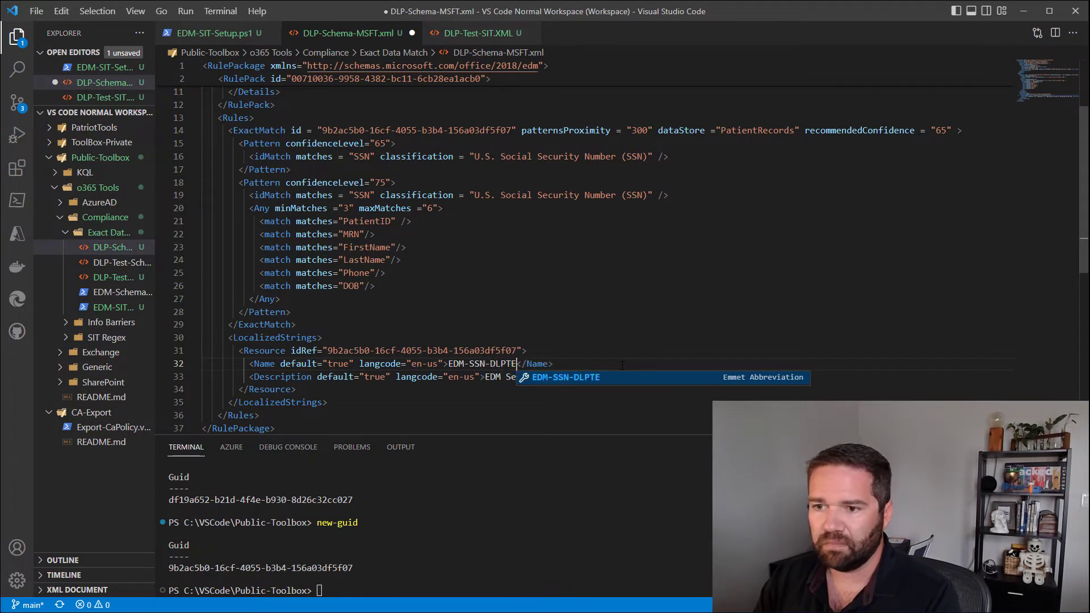
key("Escape")
key("Up")
key("Up")
key("Up")
key("Up")
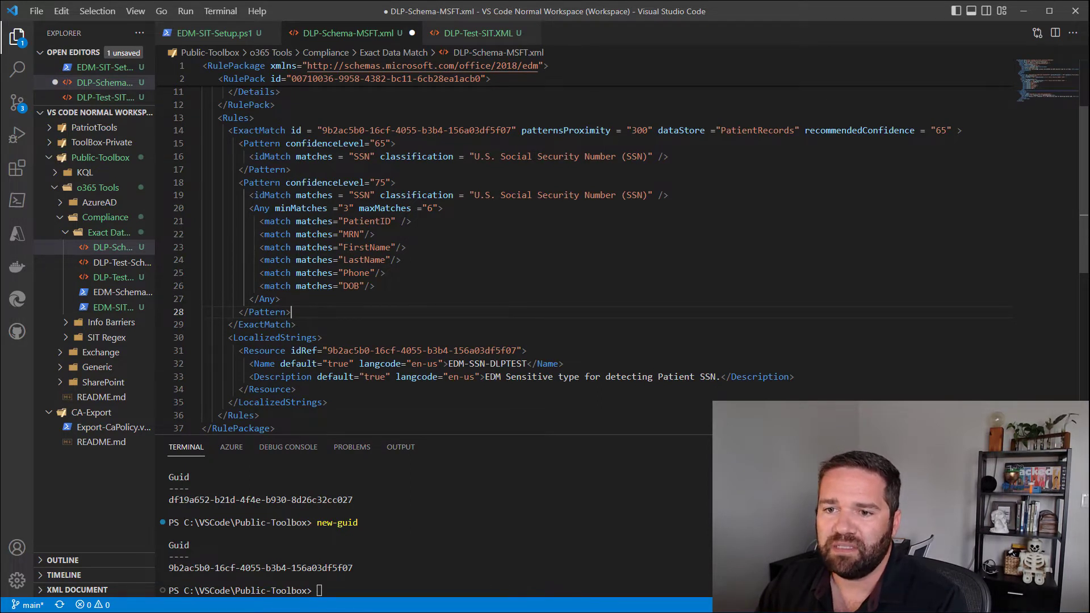
double_click(499, 365)
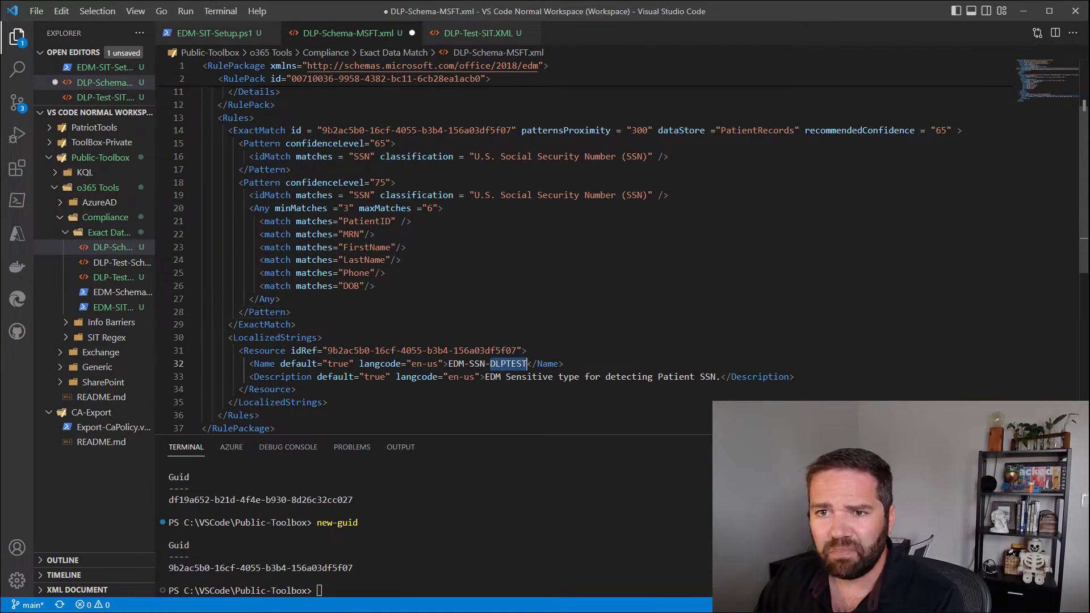
Step: Select the ExactMatch dataStore value, switch to Microsoft Purview, and list the EDM schemas under Data classification with the new EDM experience off
left_click(329, 130)
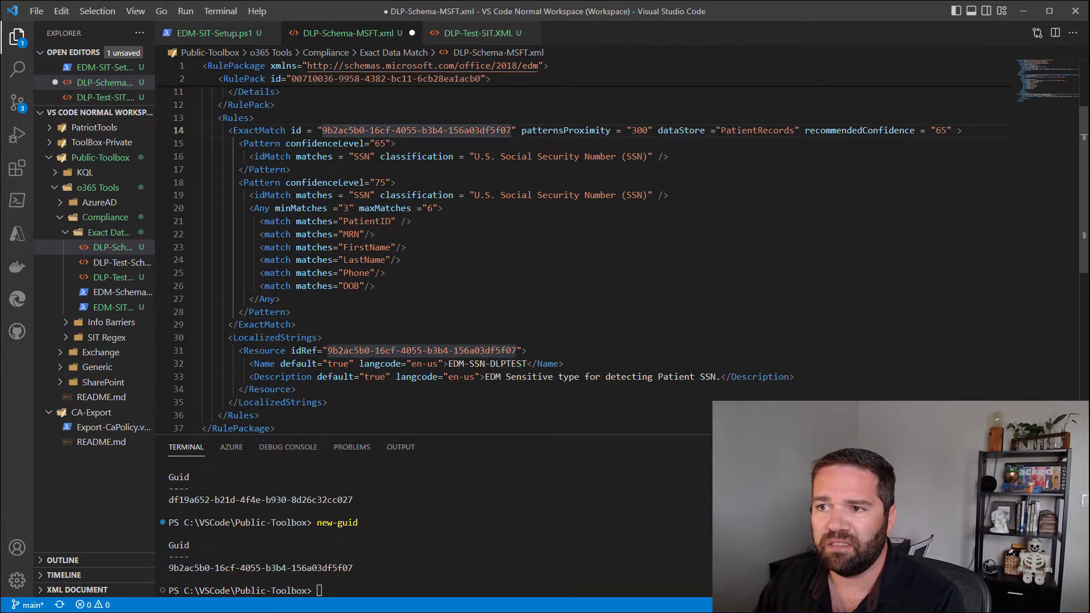
left_click(681, 131)
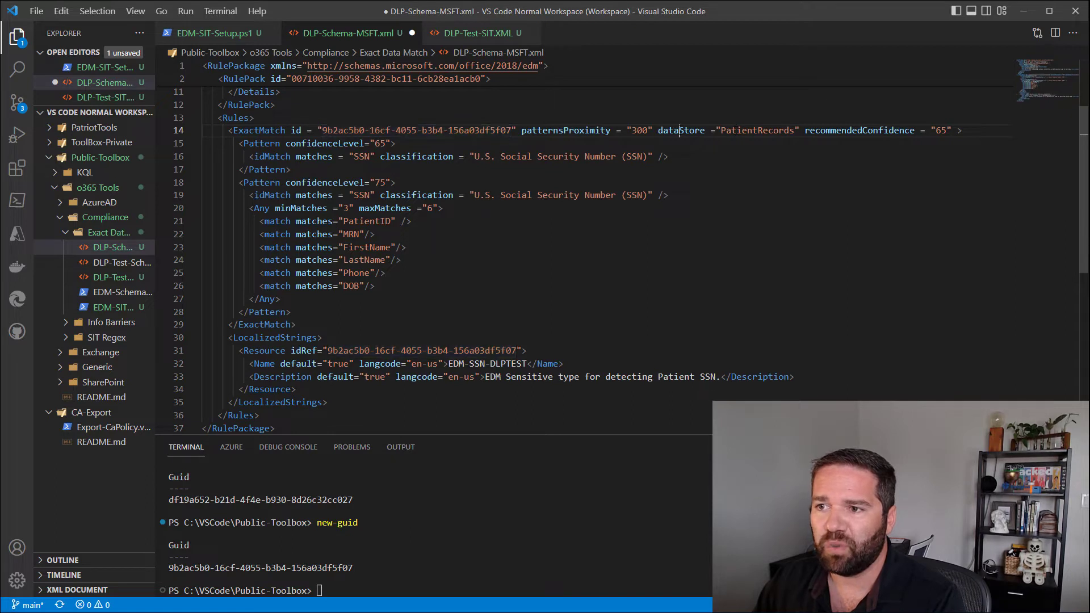
double_click(744, 130)
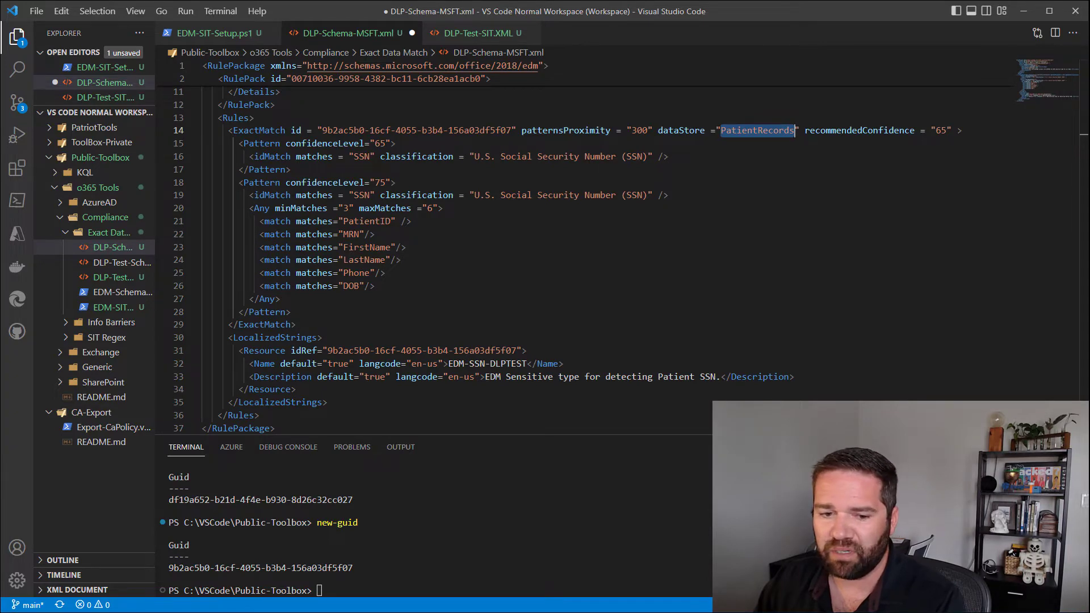
key("alt+Tab")
left_click(97, 15)
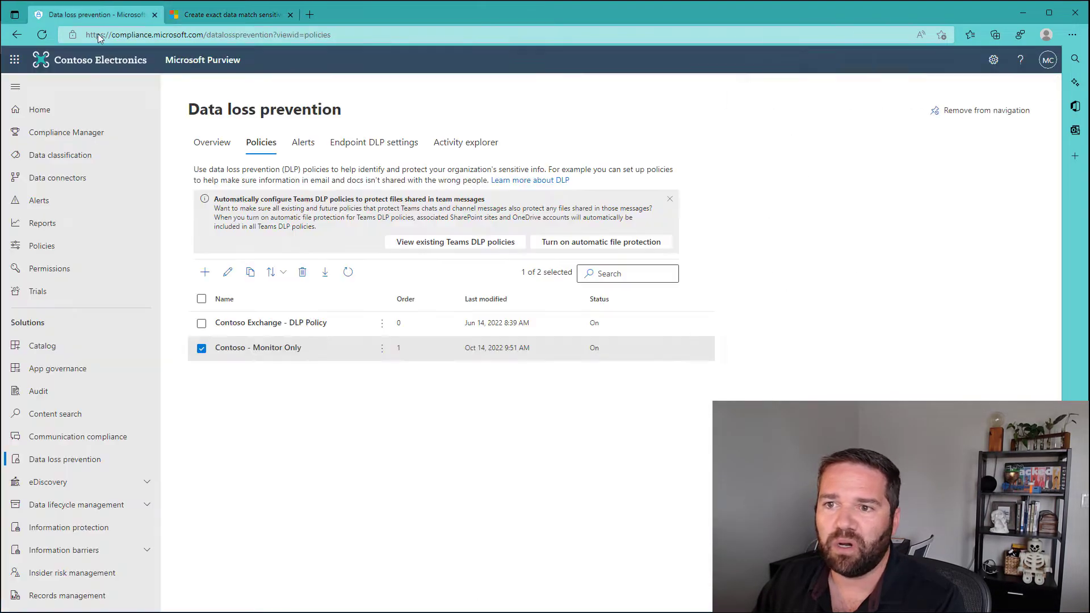
left_click(1055, 91)
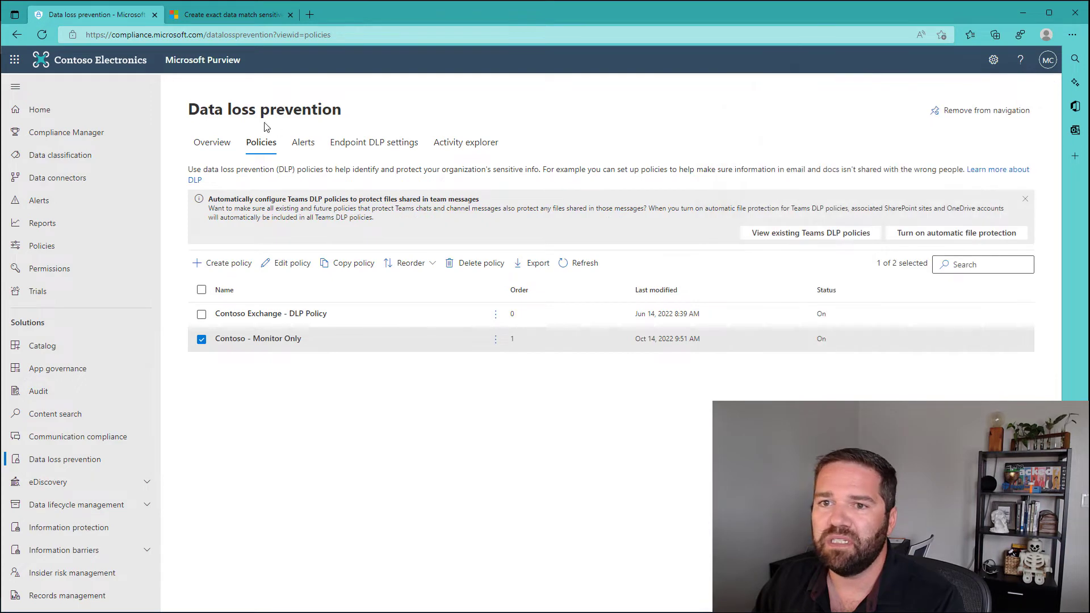
left_click(59, 163)
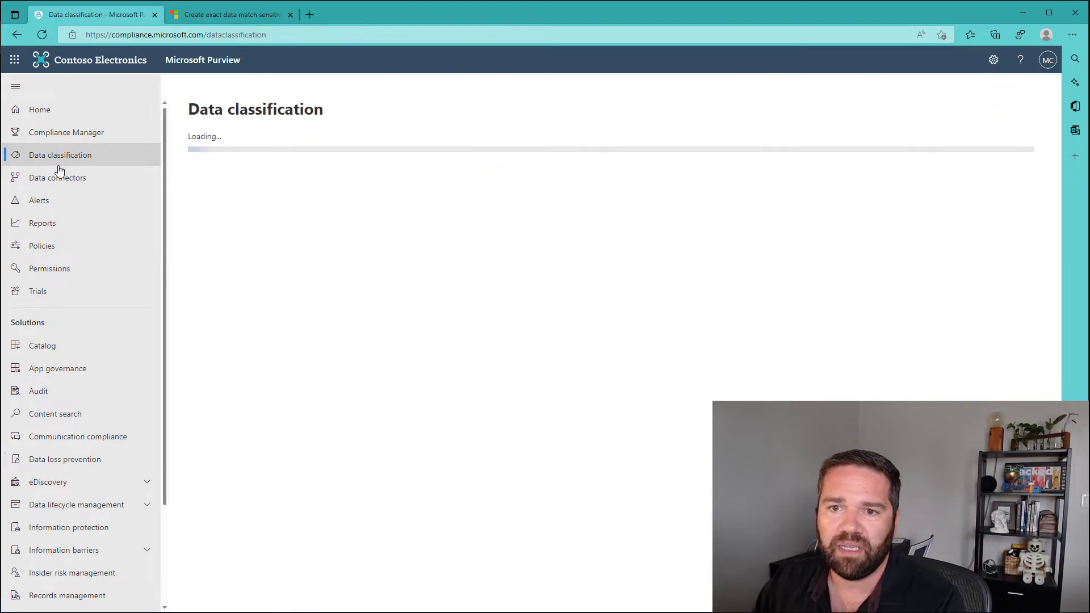
left_click(377, 149)
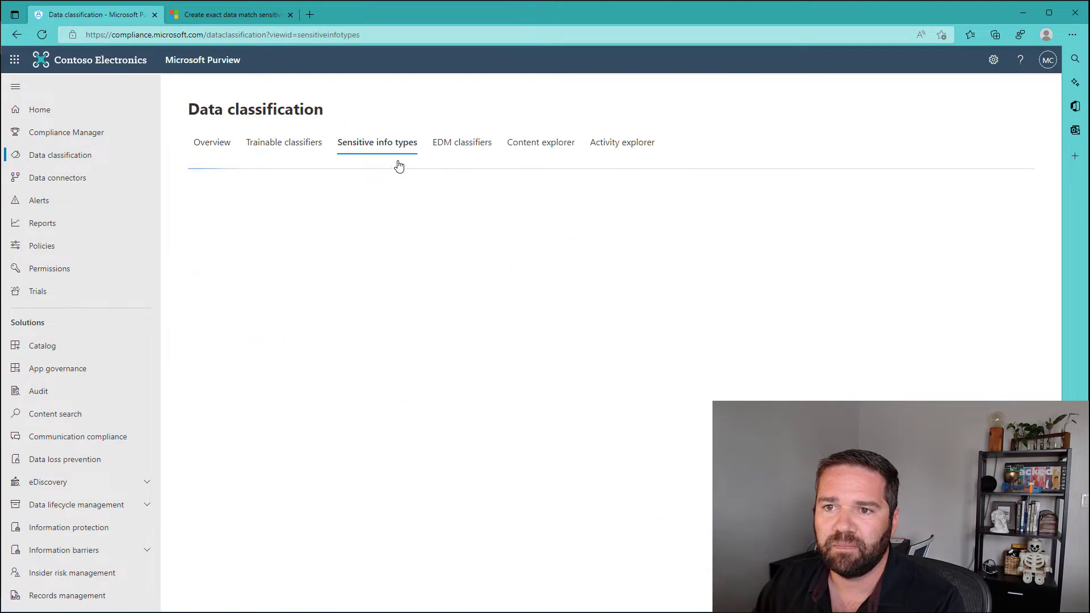
left_click(462, 143)
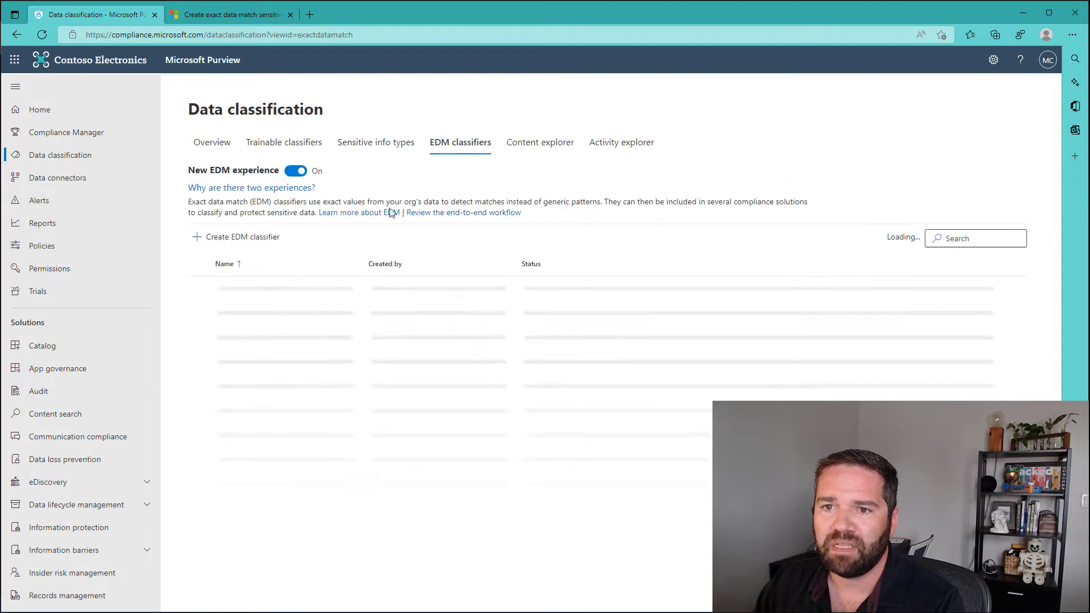
left_click(295, 171)
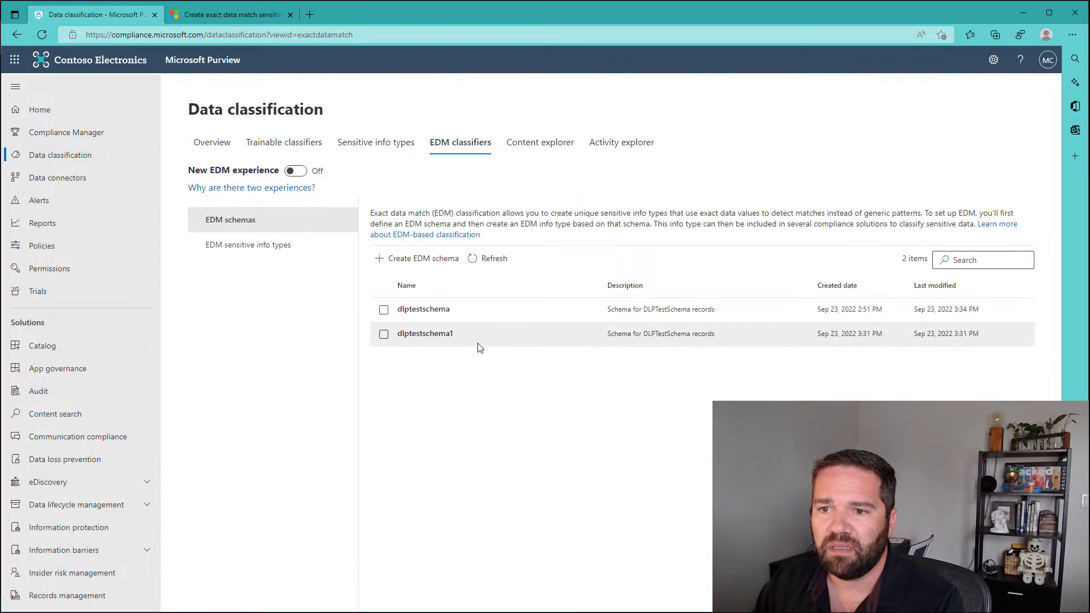
Step: Copy the schema name dlptestschema and, back in VS Code, replace the ExactMatch dataStore value "PatientRecords" with it
left_click_drag(450, 312, 388, 317)
key("ctrl+c")
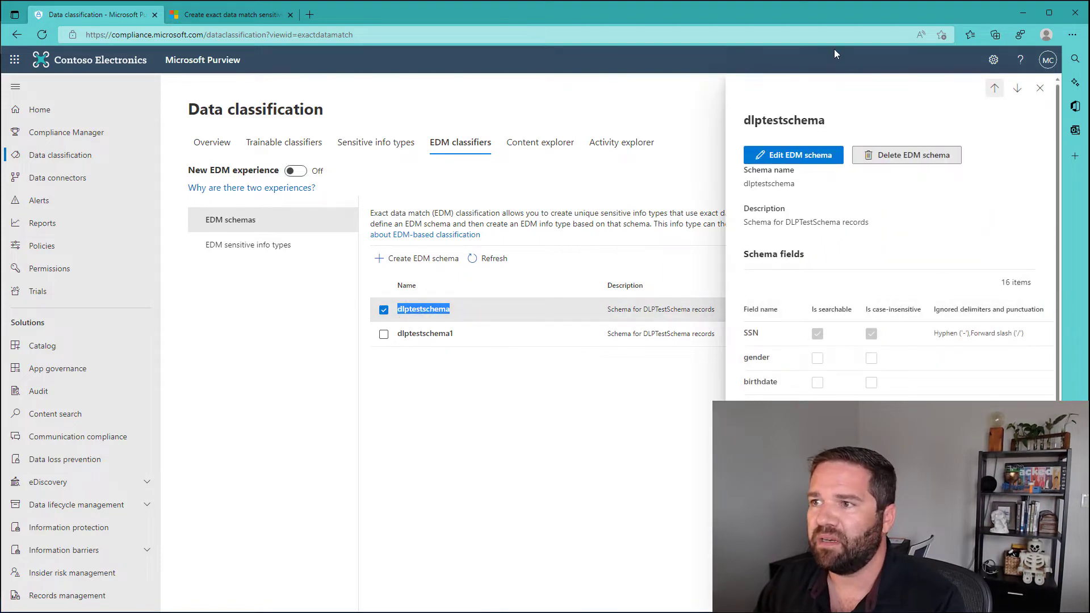
key("alt+Tab")
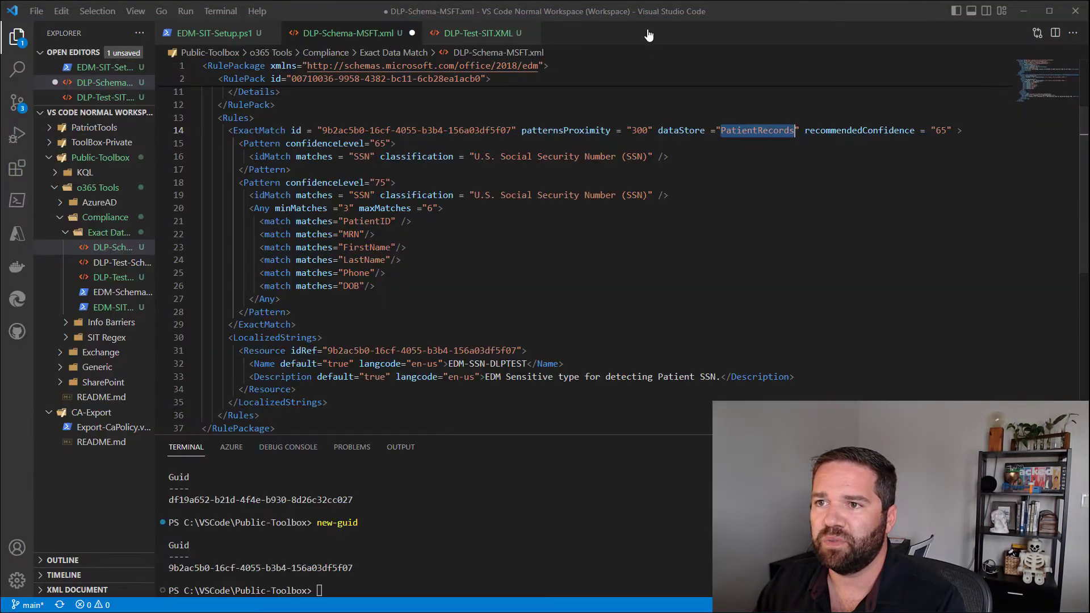
key("ctrl+v")
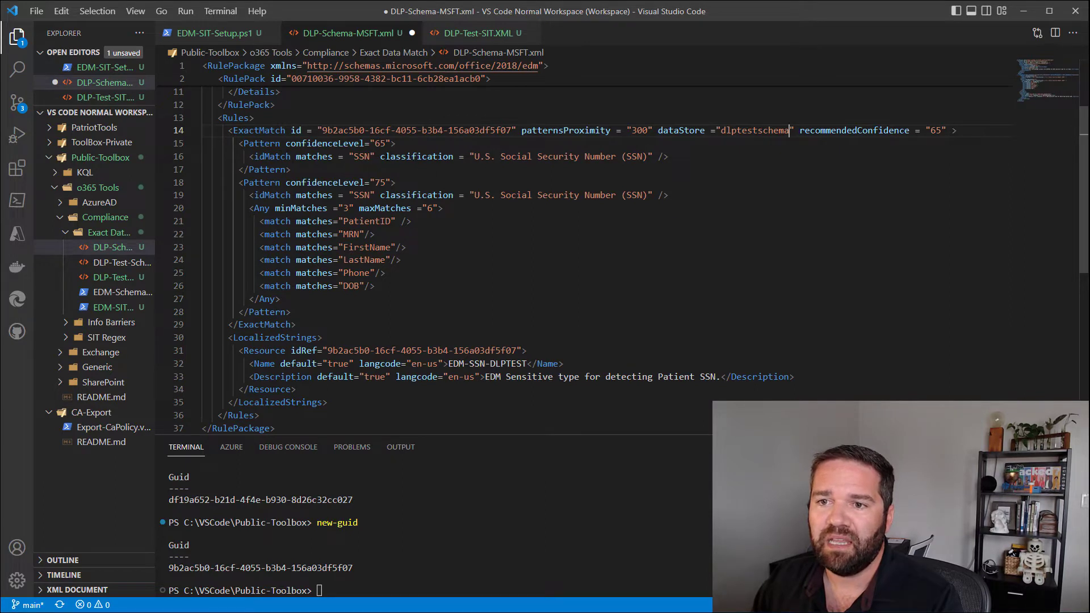
Step: Examine the classification and matches values of the first Pattern's idMatch line
double_click(430, 157)
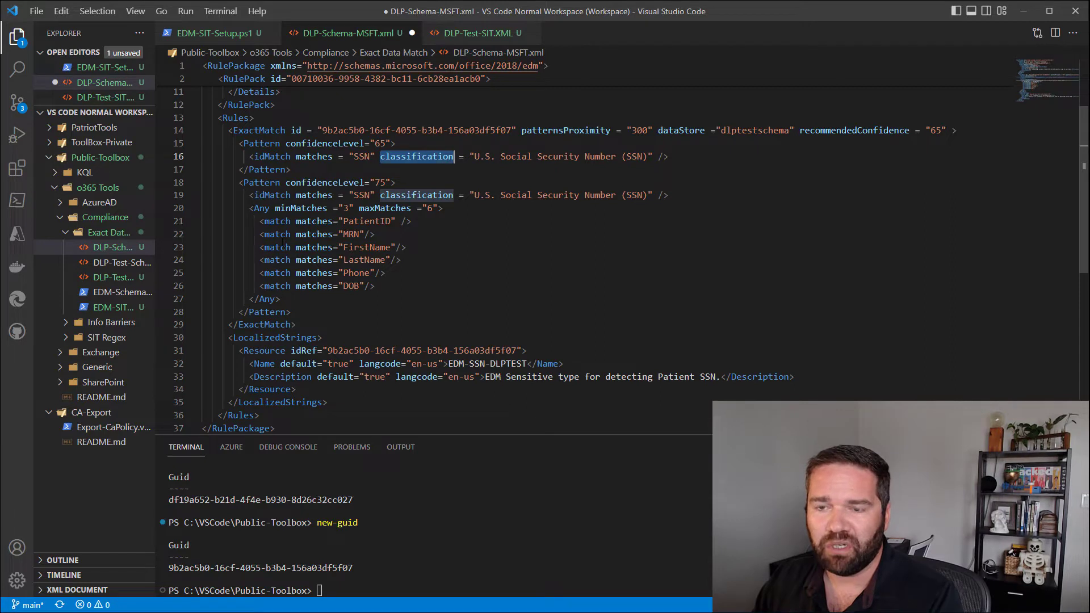
mouse_move(481, 156)
left_mouse_down()
mouse_move(647, 156)
mouse_move(475, 157)
left_mouse_up()
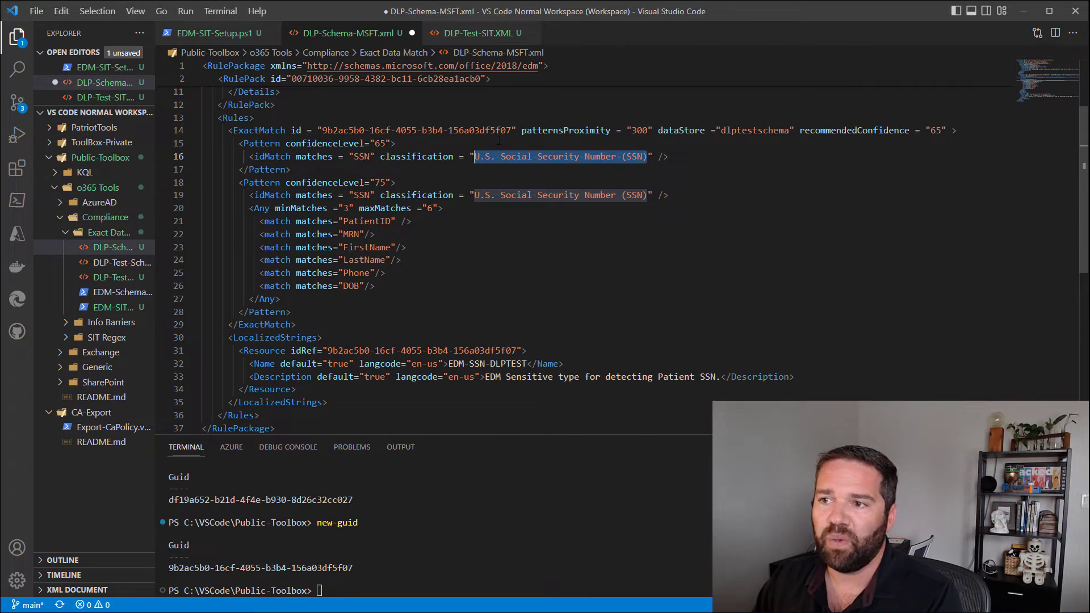
double_click(362, 157)
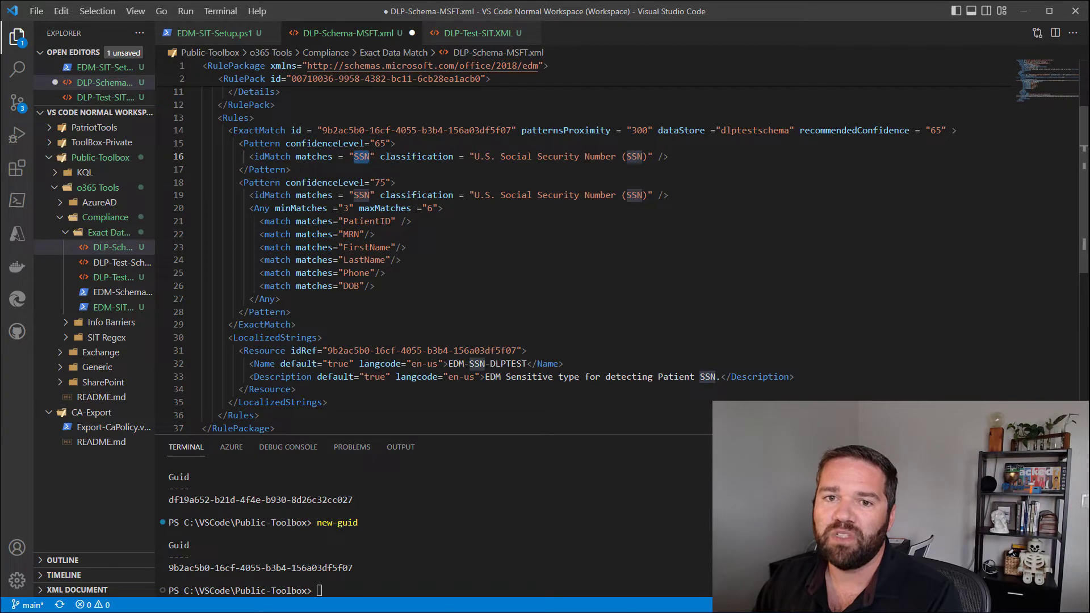
Step: Search Microsoft Purview's sensitive info types for "ssn" and open U.S. Social Security Number (SSN) to compare it with the idMatch classification
key("alt+Tab")
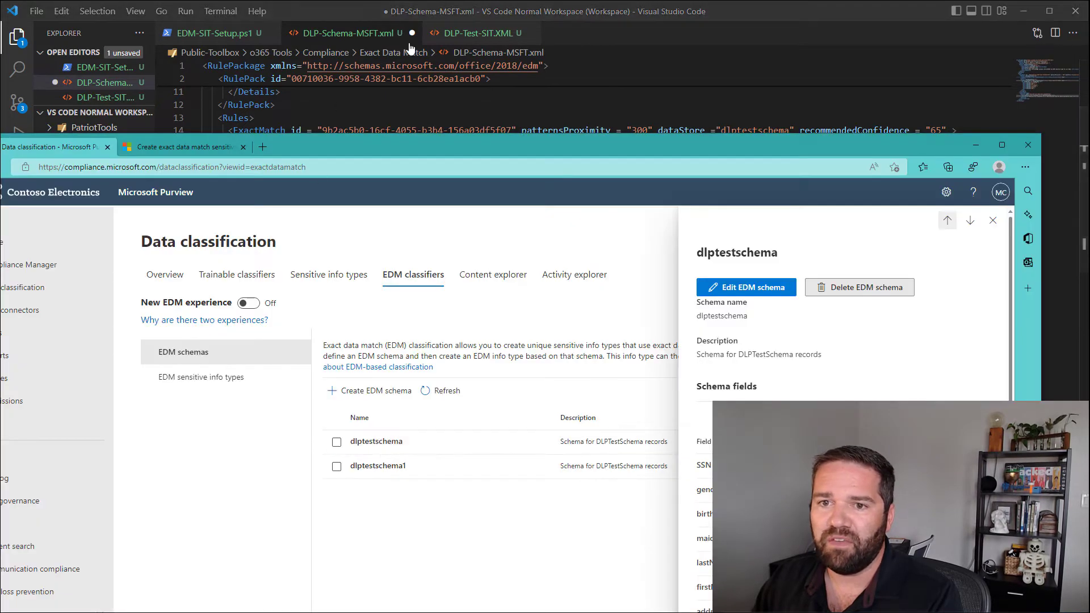
double_click(454, 142)
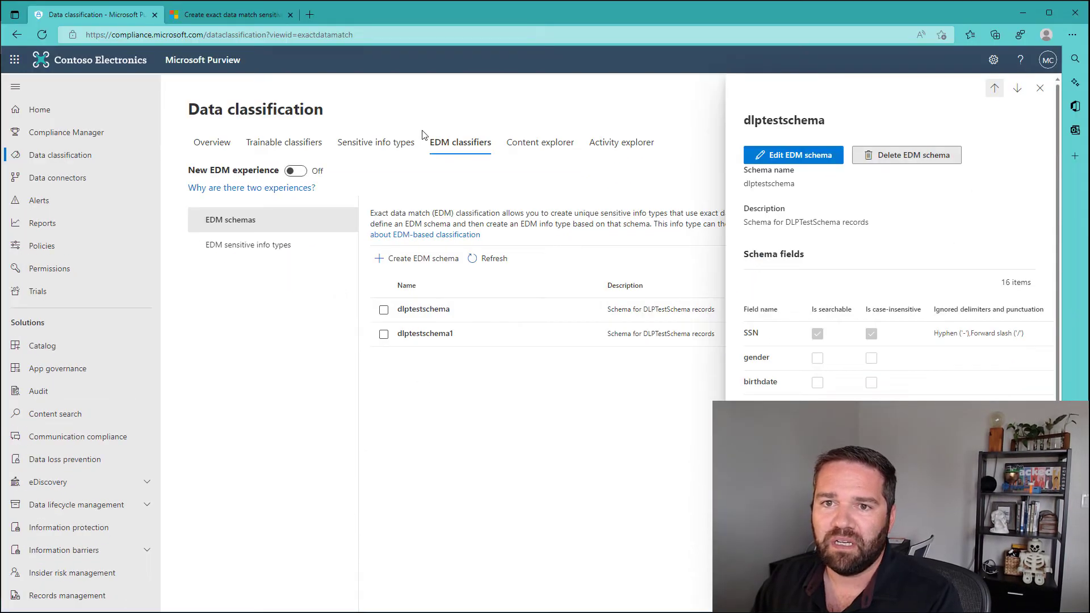
left_click(386, 143)
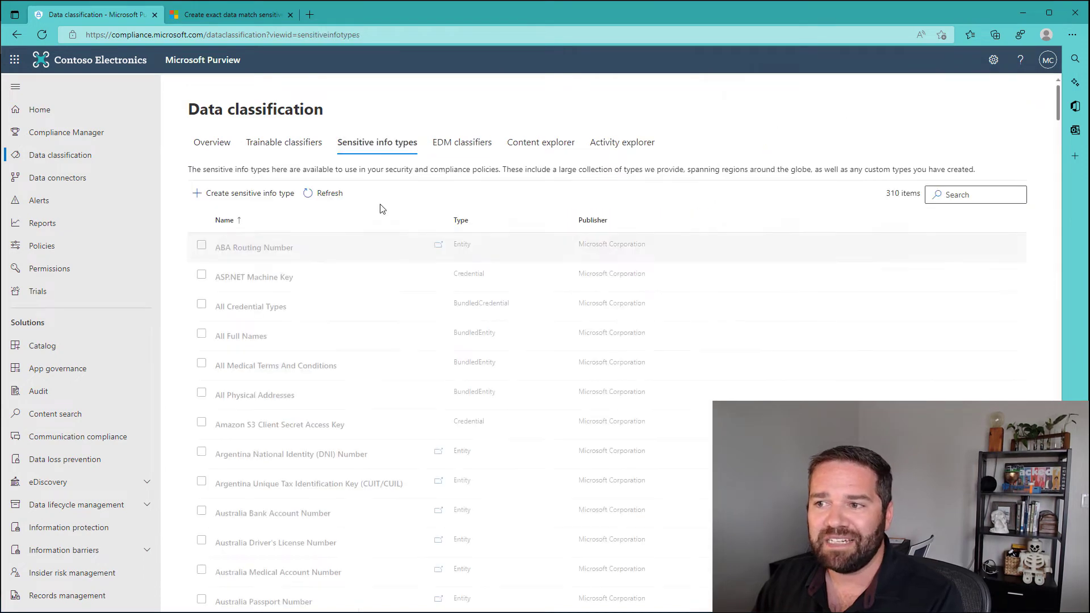
left_click(972, 194)
type("ssn")
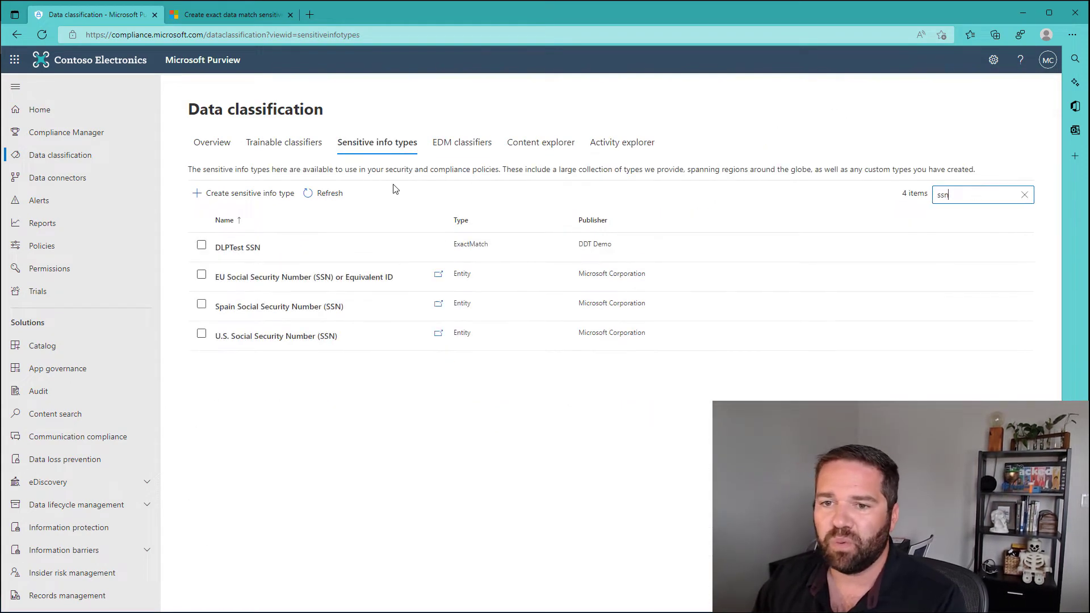
left_click_drag(343, 337, 225, 336)
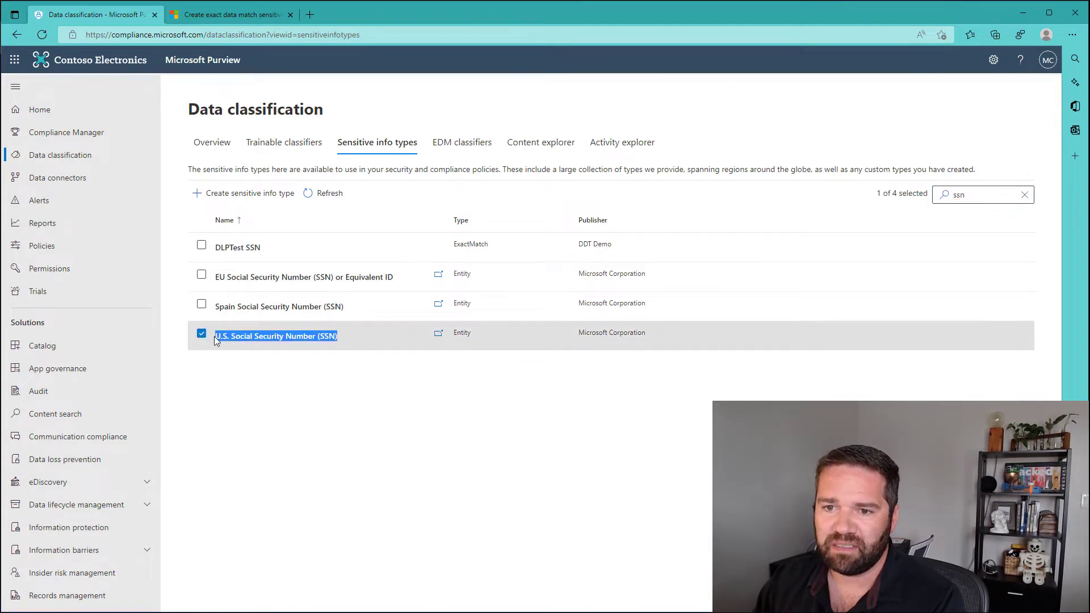
left_click(214, 336)
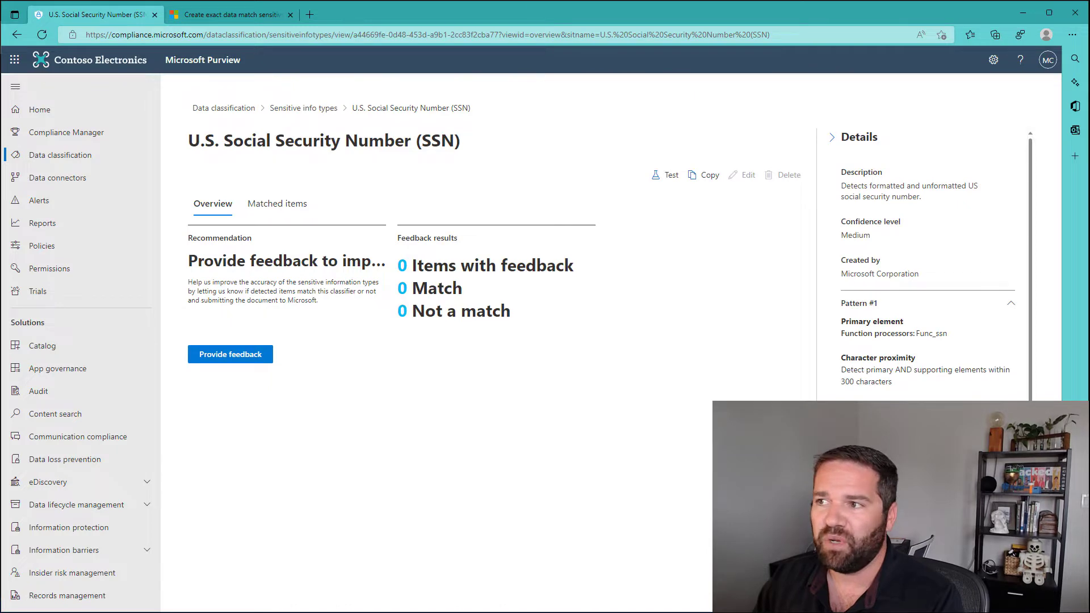
key("alt+Tab")
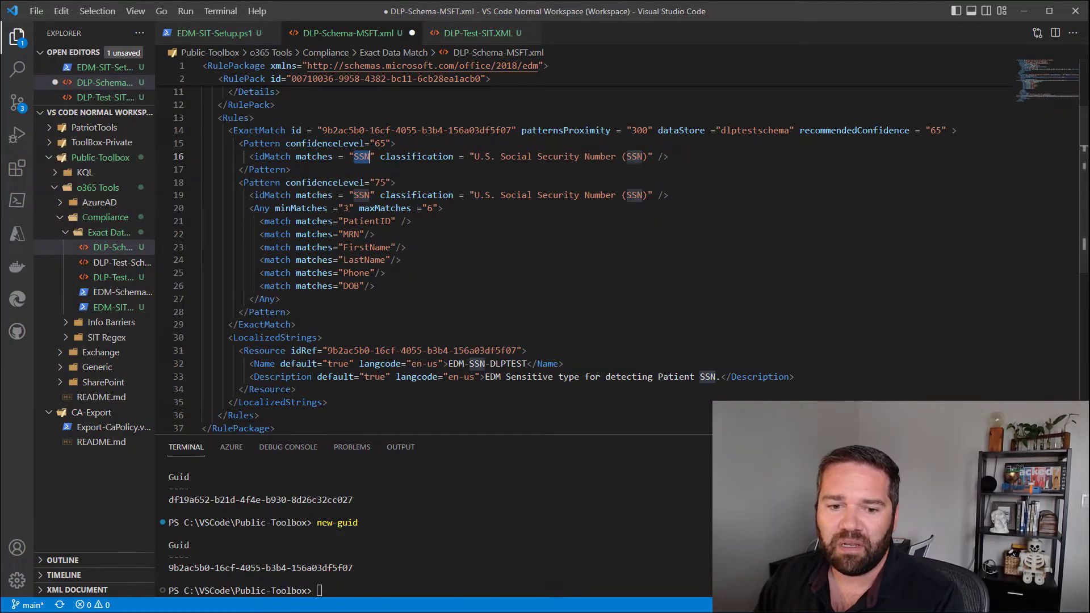
key("alt+Tab")
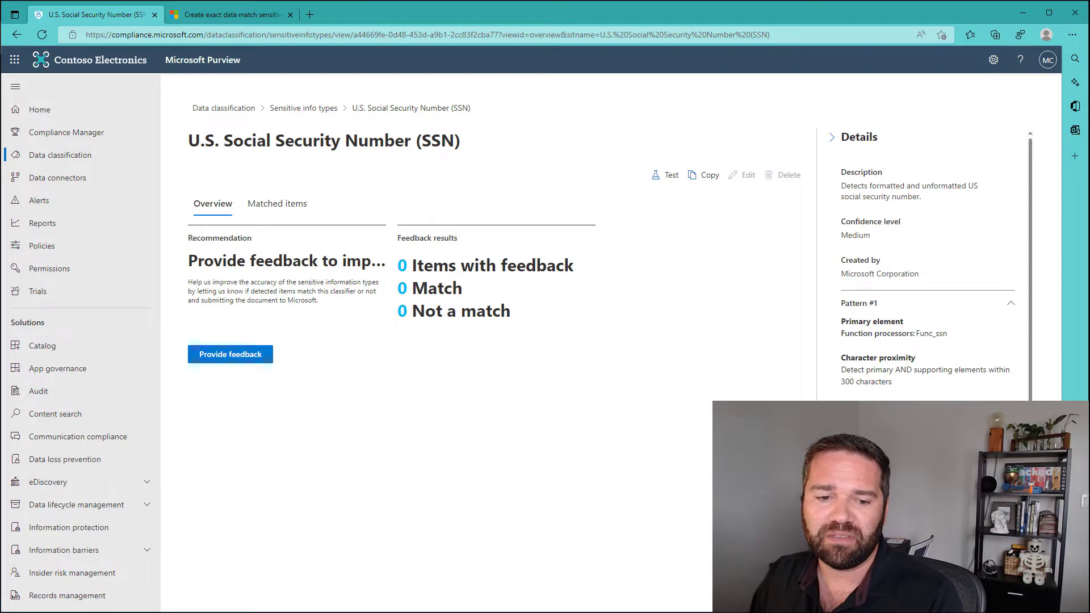
Step: Switch back to VS Code and open DLP-Test-Schema.xml to check the DataStore name and the SSN field name
key("alt+Tab")
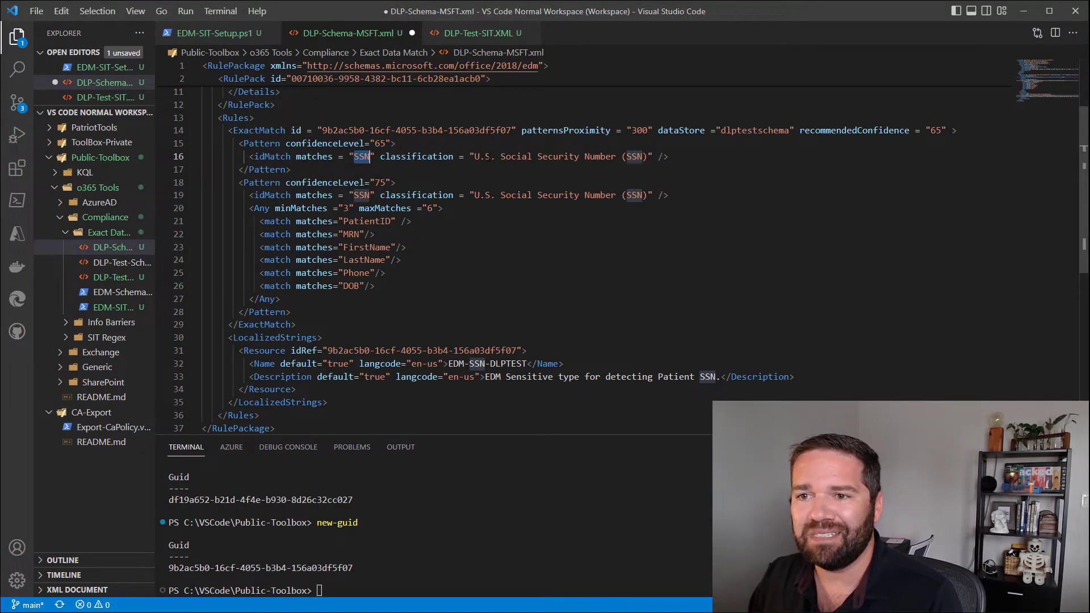
left_click(487, 157)
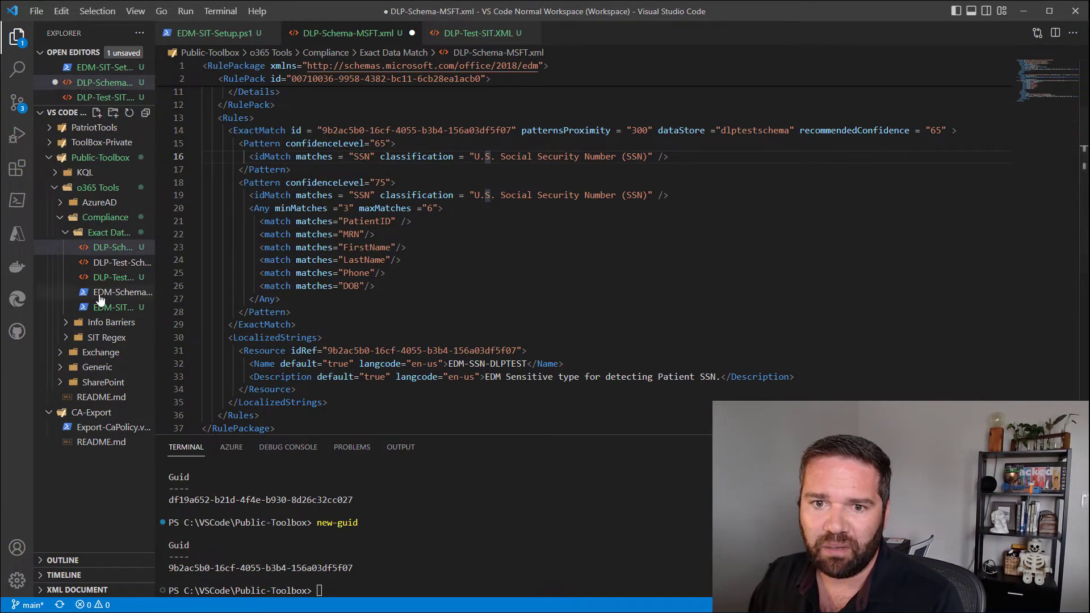
left_click(115, 263)
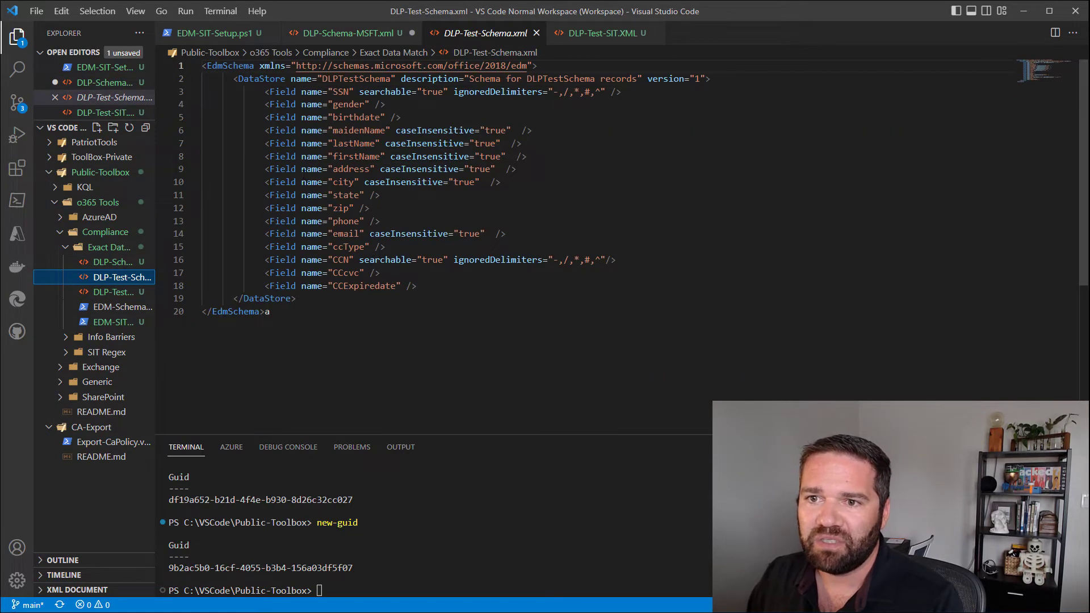
double_click(357, 79)
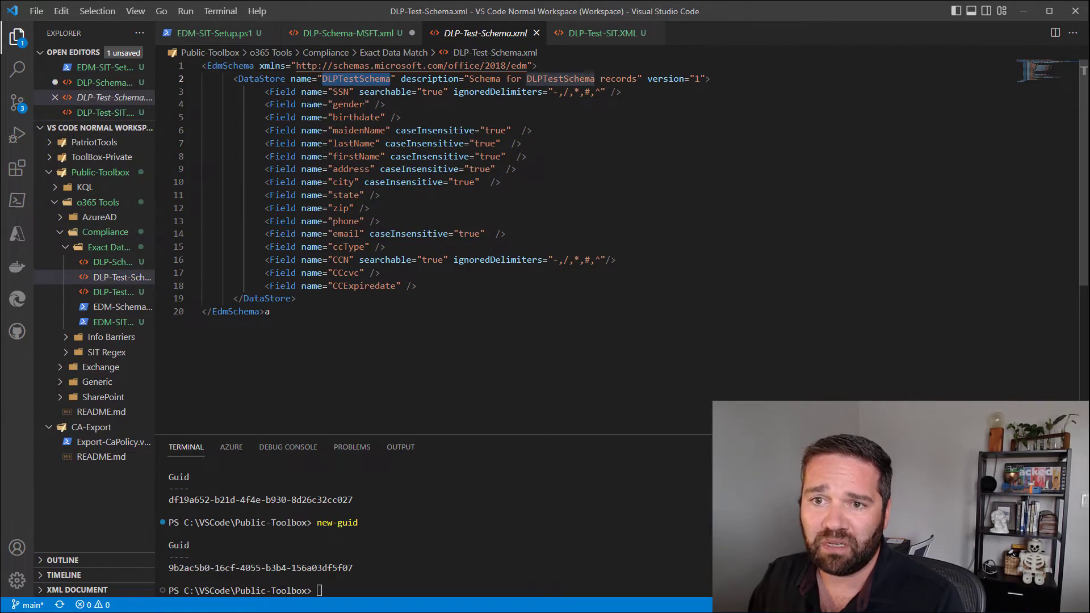
double_click(339, 93)
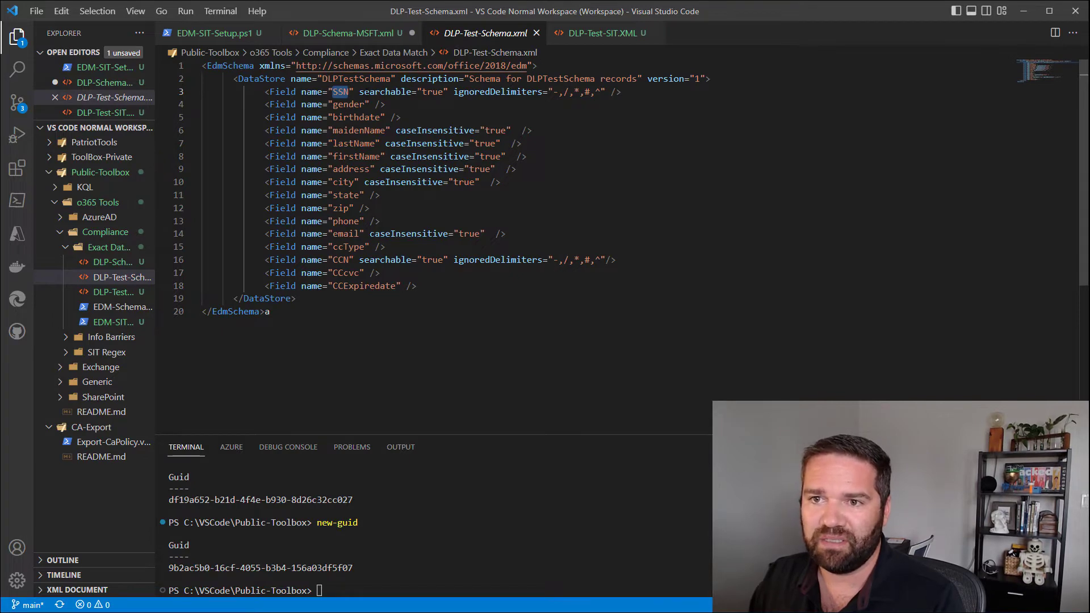
Step: Return to DLP-Schema-MSFT.xml and compare the two Pattern blocks with confidence levels 65 and 75
key("ctrl+Tab")
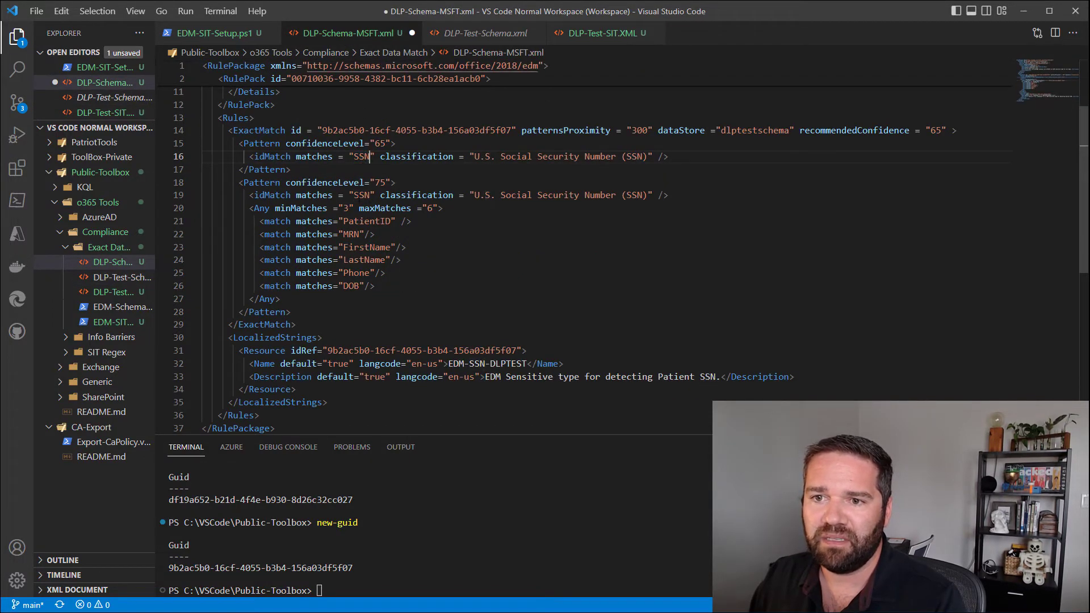
left_click(359, 195)
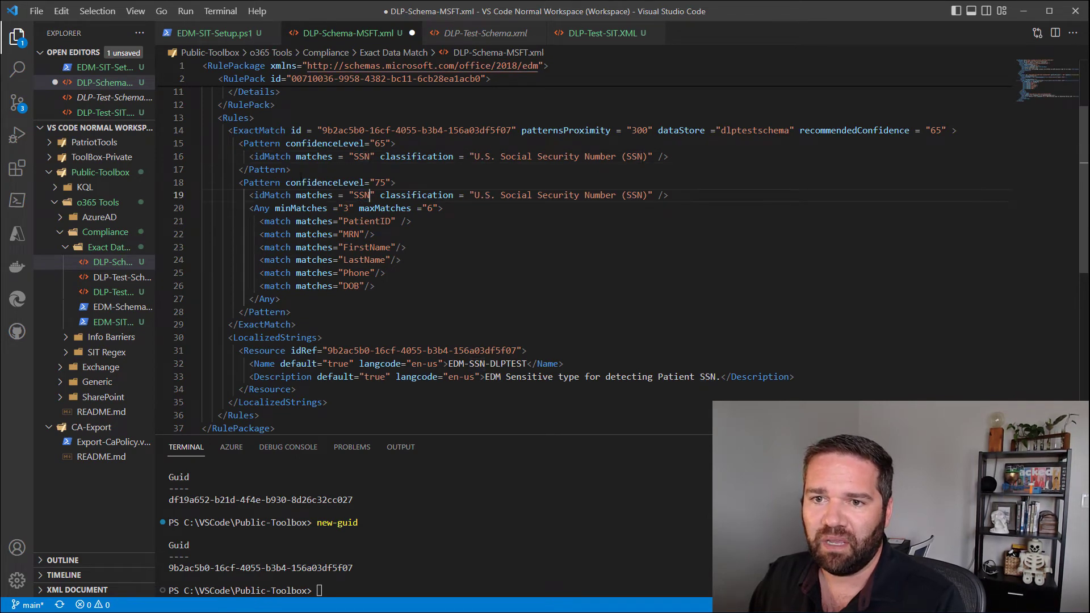
left_click_drag(239, 143, 314, 170)
left_click(314, 169)
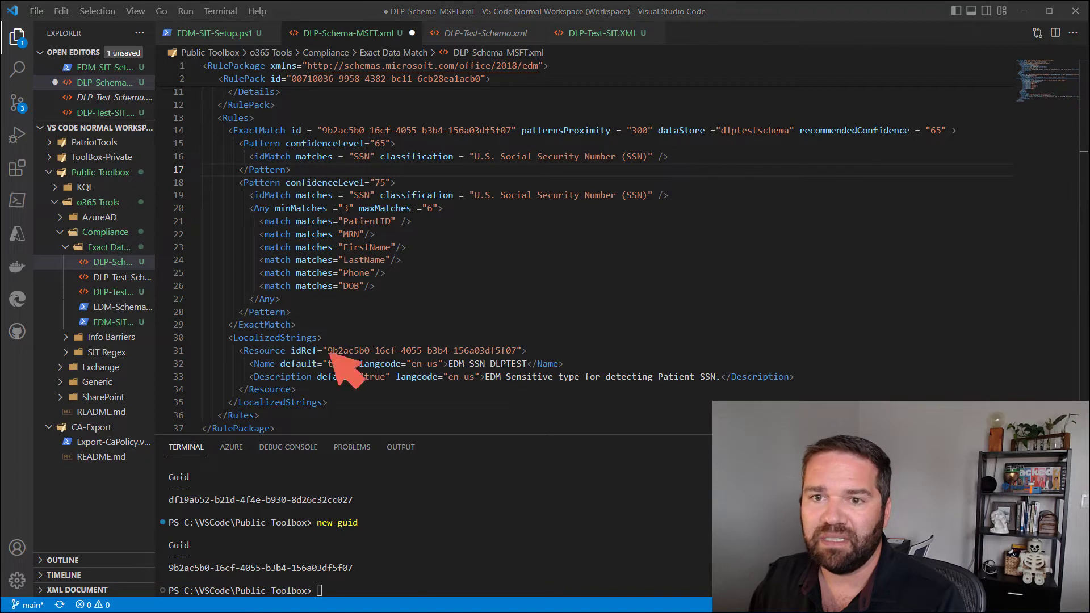
left_click_drag(240, 143, 240, 173)
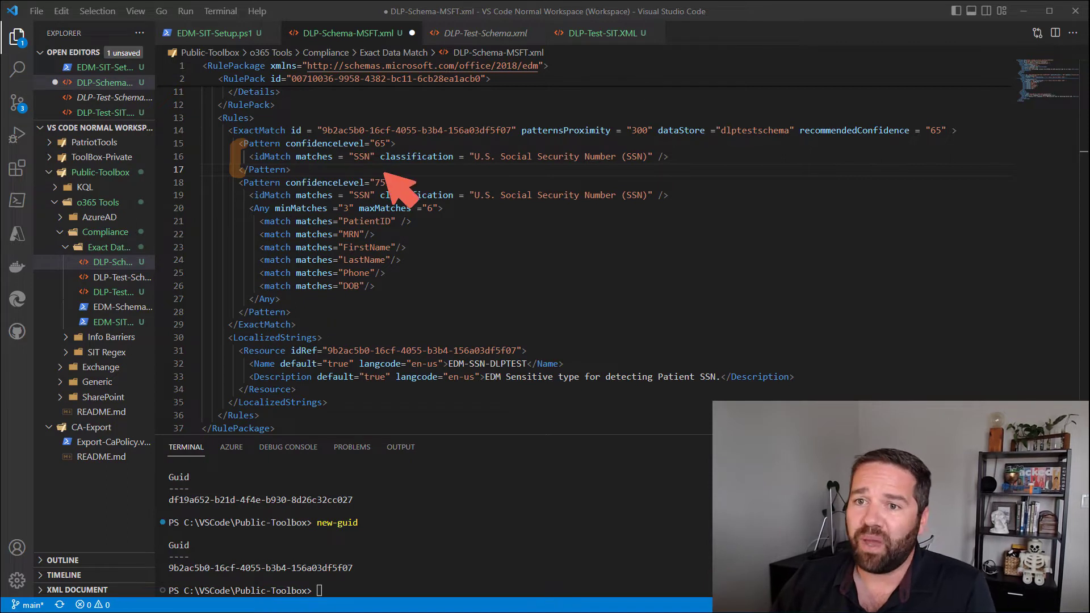
left_click_drag(375, 145, 389, 145)
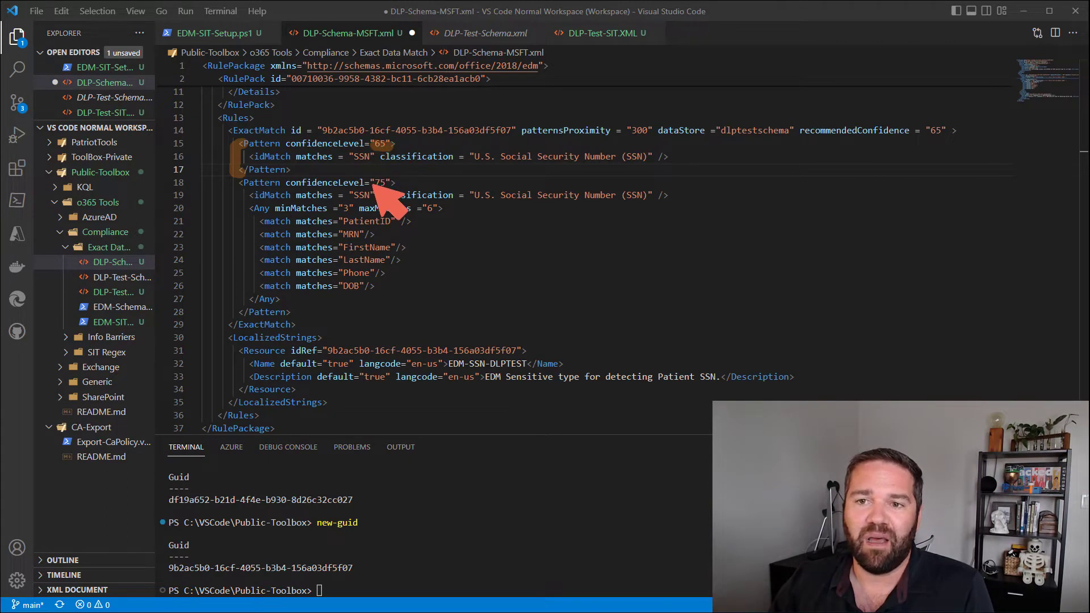
left_click_drag(370, 183, 389, 184)
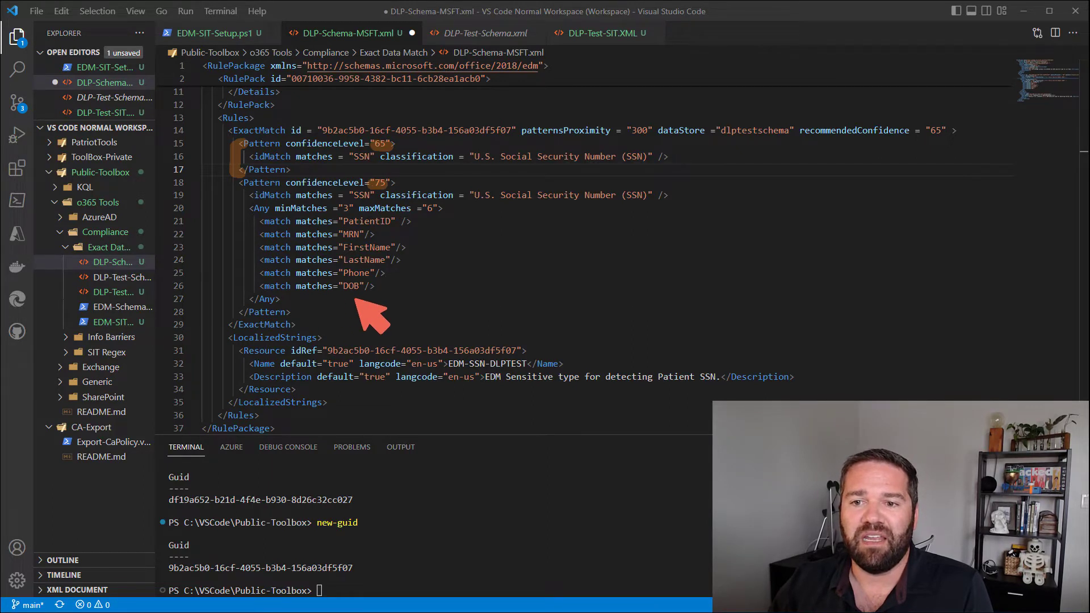
left_click_drag(371, 299, 397, 301)
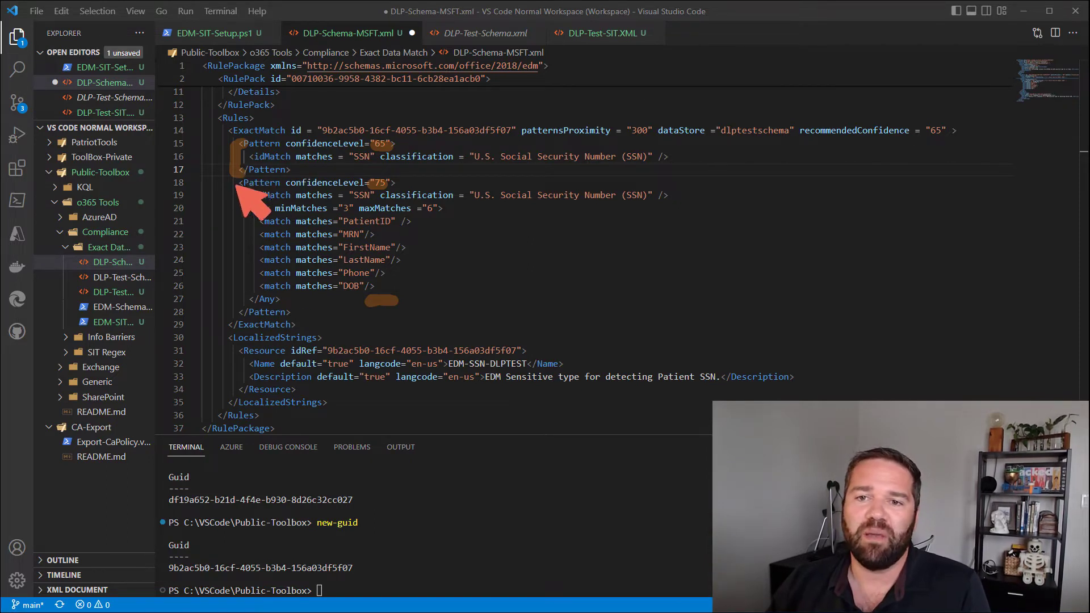
left_click_drag(238, 180, 253, 304)
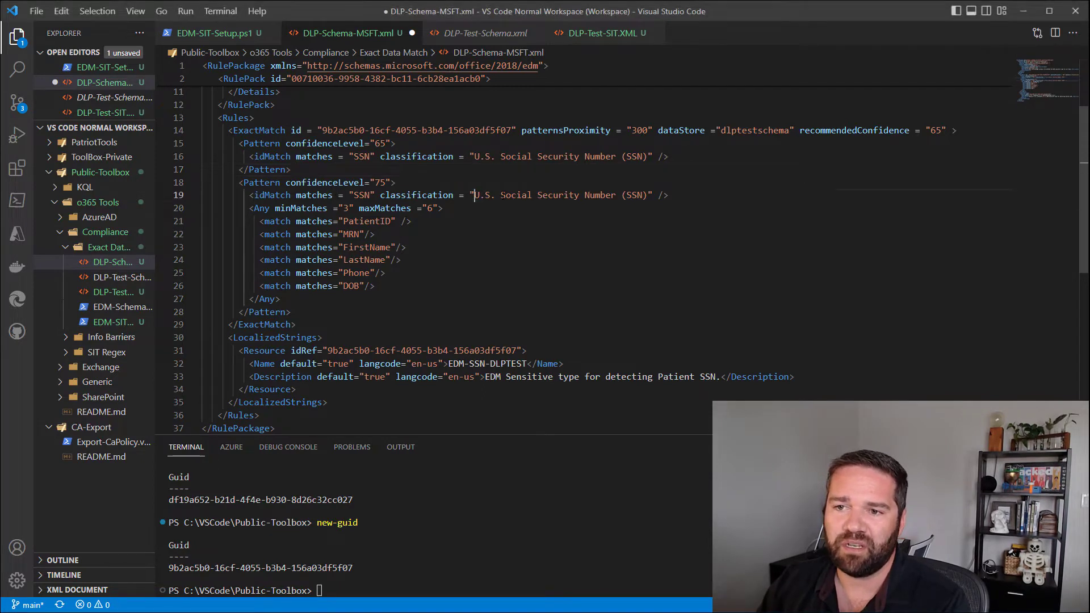
Step: Examine the second Pattern's idMatch and match entries against the fields in DLP-Test-Schema.xml, and check the ExactMatch patternsProximity value
left_click_drag(475, 194, 648, 194)
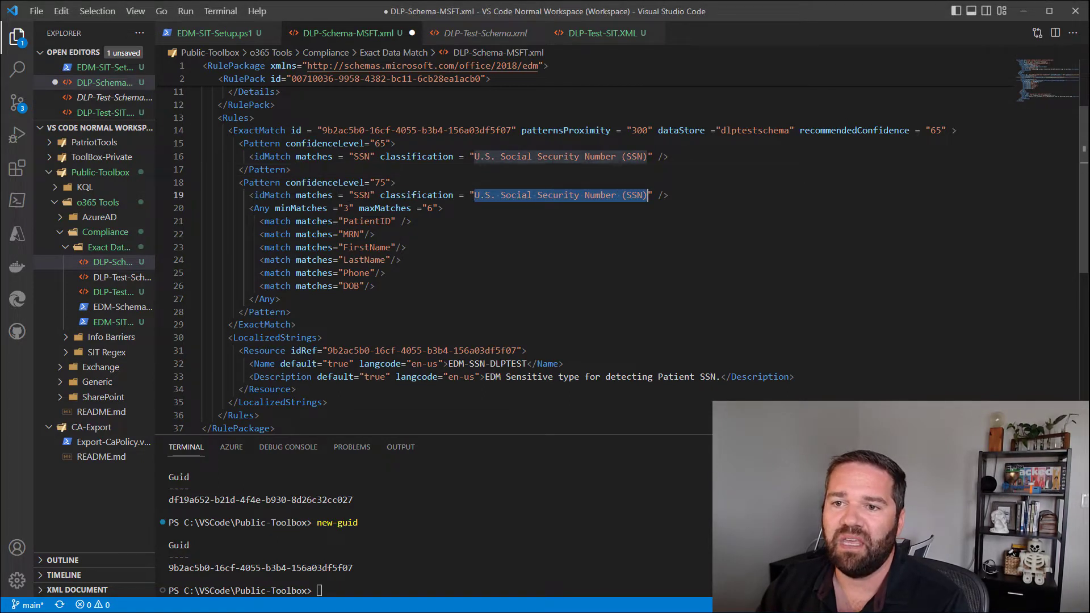
double_click(368, 195)
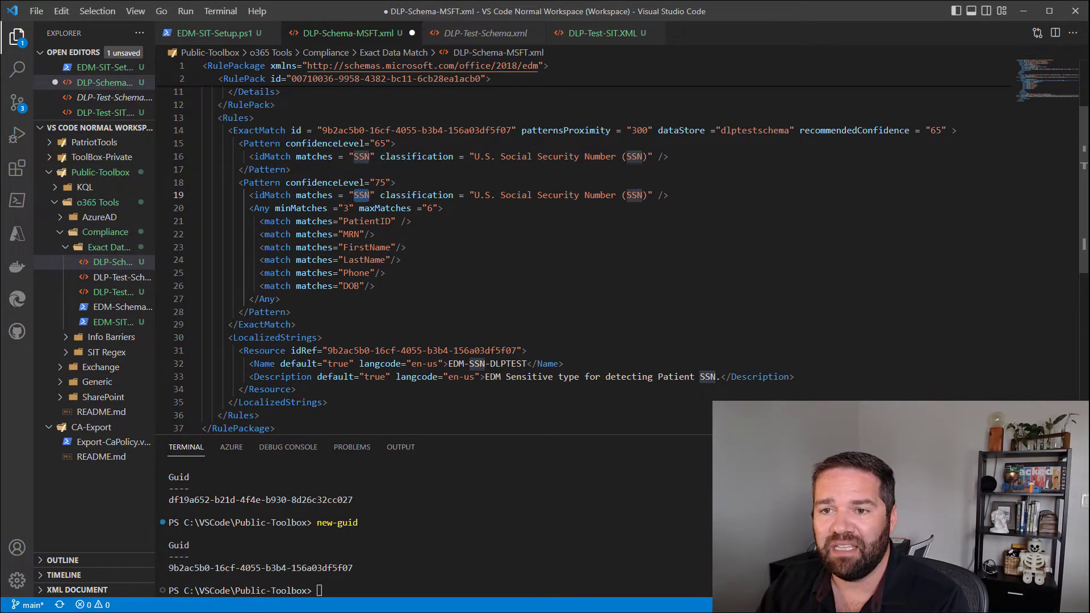
left_click_drag(389, 282, 254, 221)
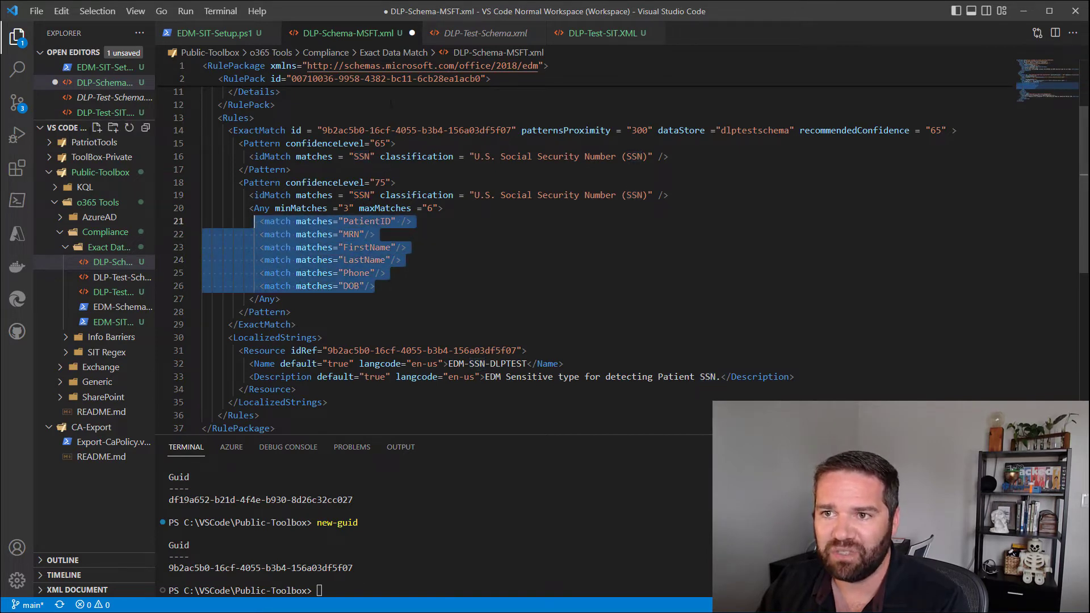
left_click(475, 35)
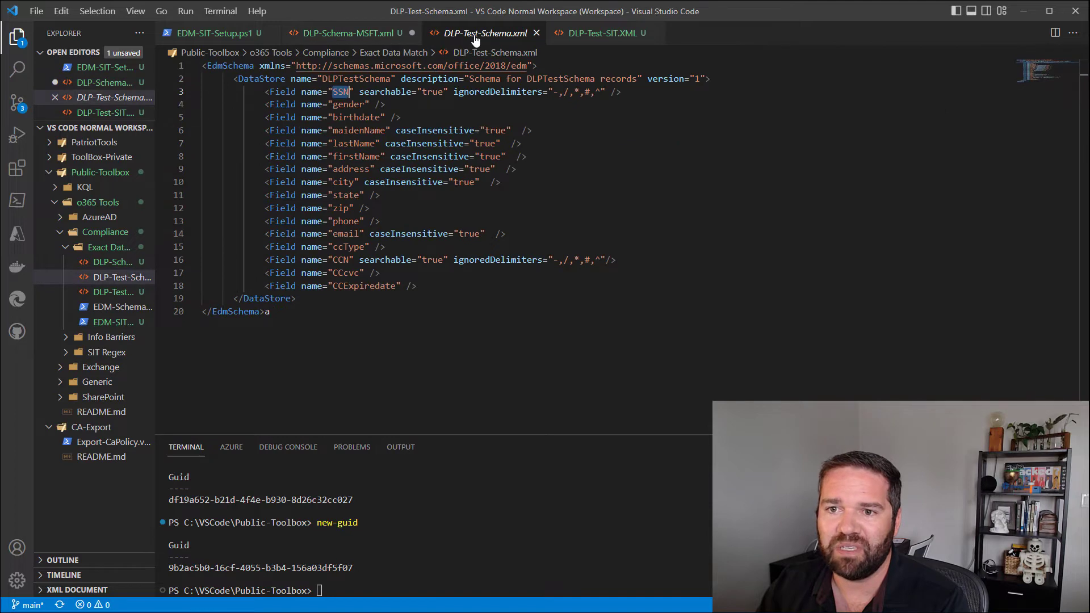
left_click(348, 34)
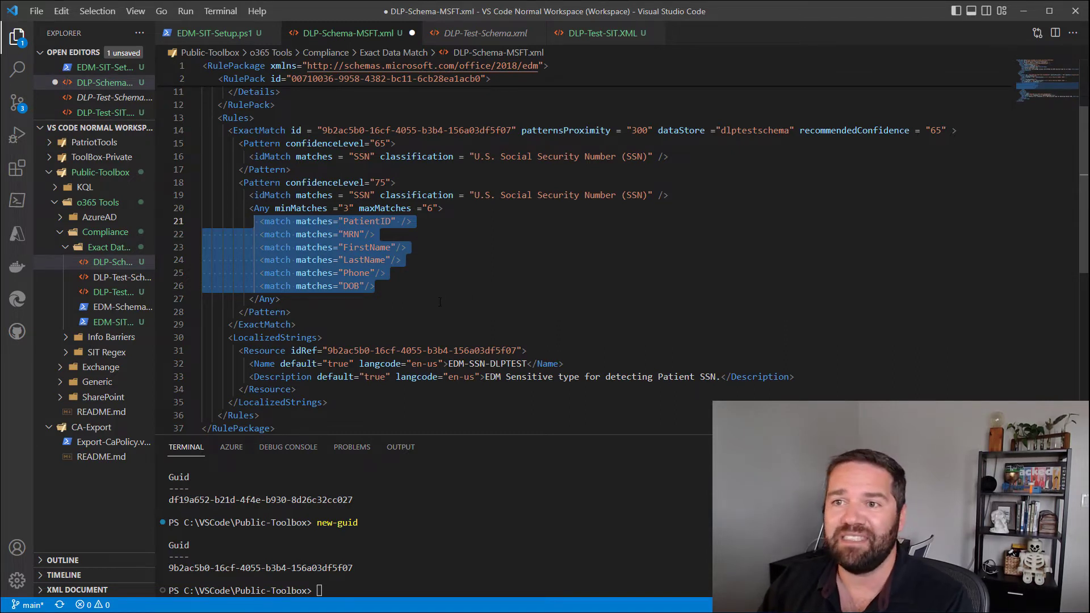
left_click_drag(630, 130, 648, 130)
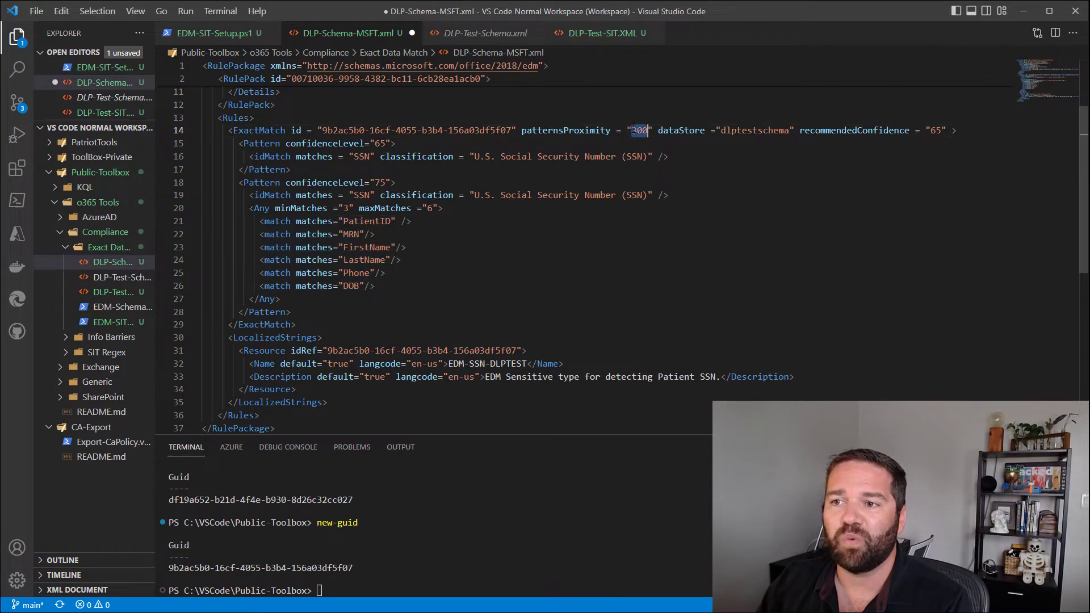
Step: Copy the lastName field name from DLP-Test-Schema.xml and set it as the first match value in the confidence 75 Pattern of DLP-Schema-MSFT.xml
left_click(472, 35)
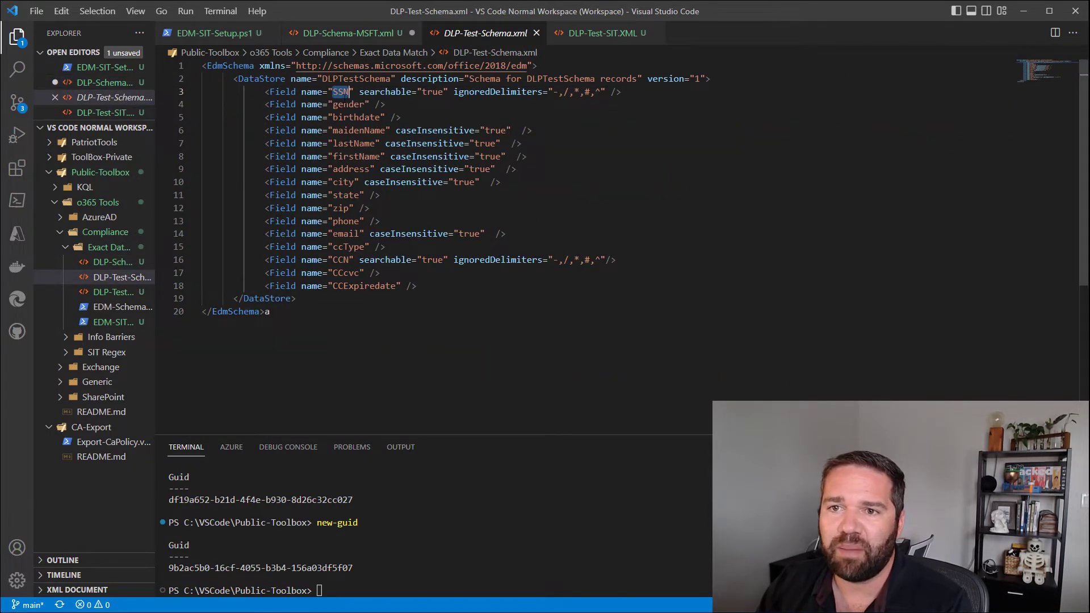
double_click(353, 143)
key("ctrl+c")
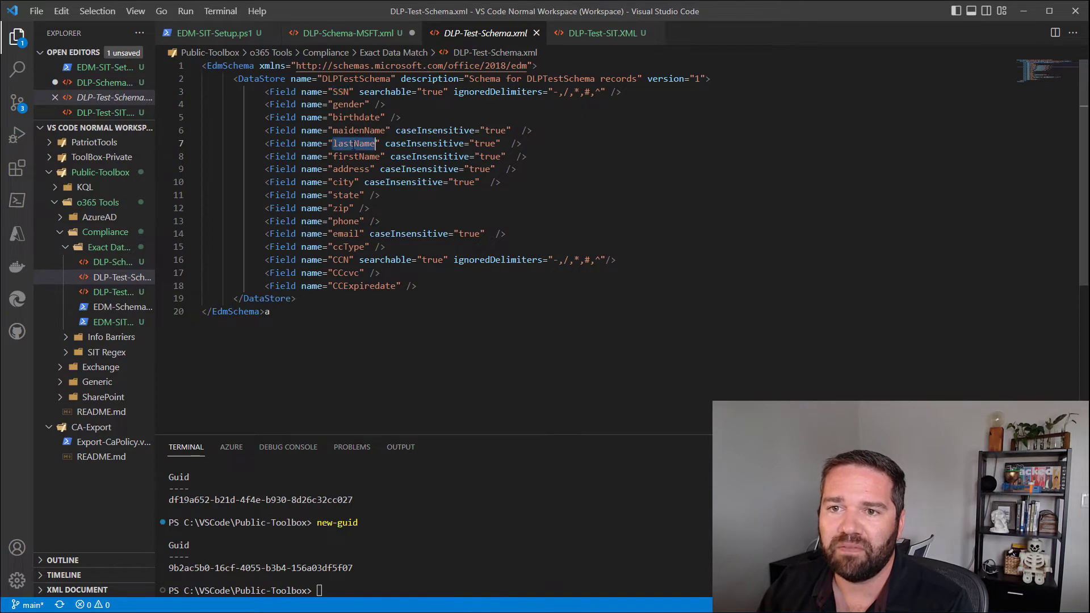
left_click(349, 35)
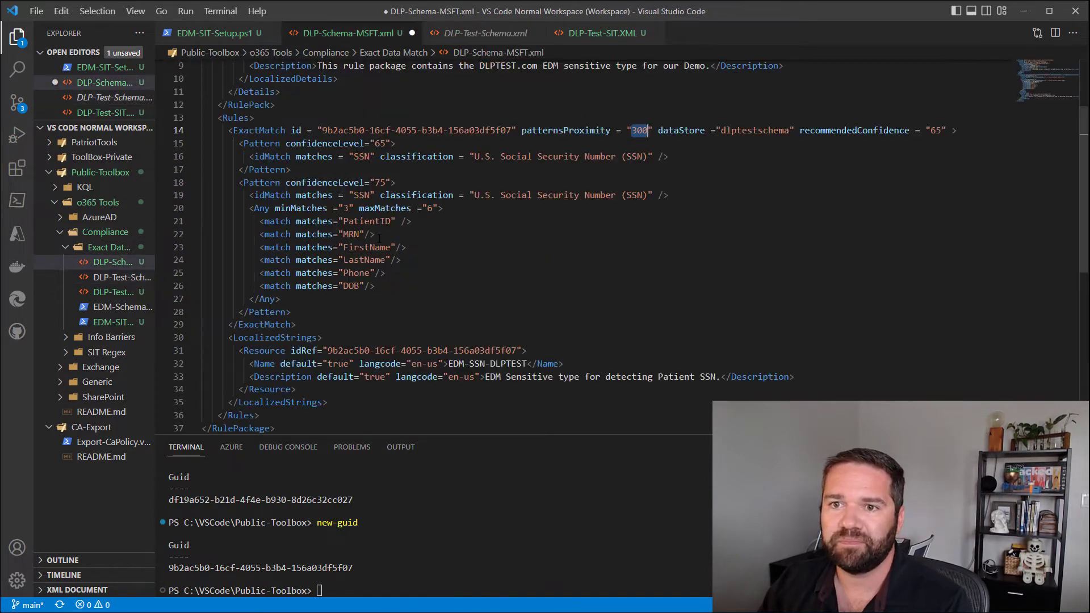
double_click(364, 220)
key("ctrl+v")
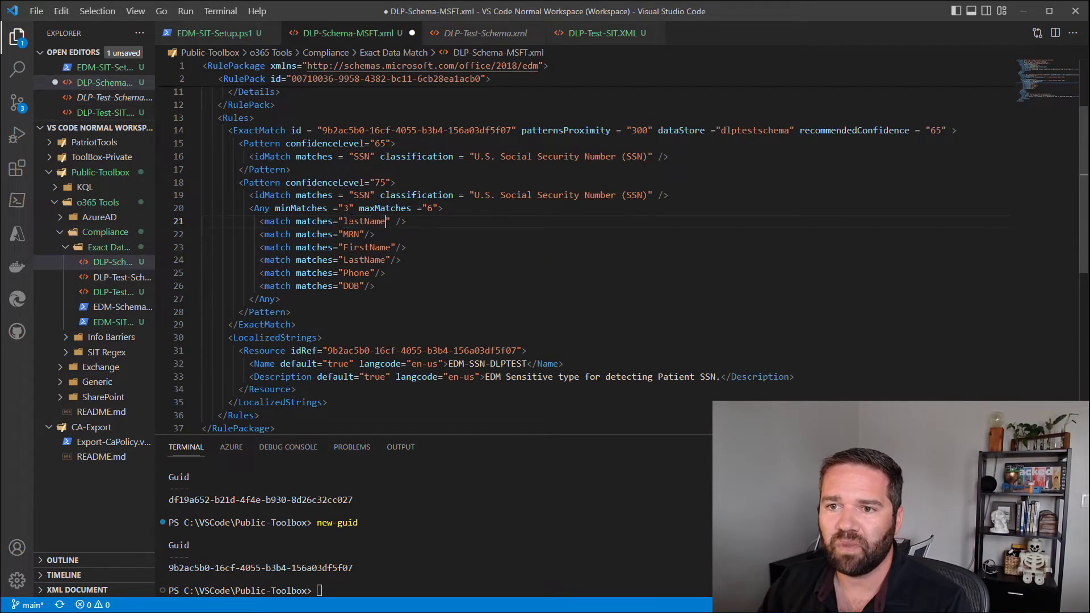
Step: Copy the firstName field name from the test schema and set it as the second match value in the rule package's Any block
left_click(519, 40)
double_click(351, 158)
key("ctrl+c")
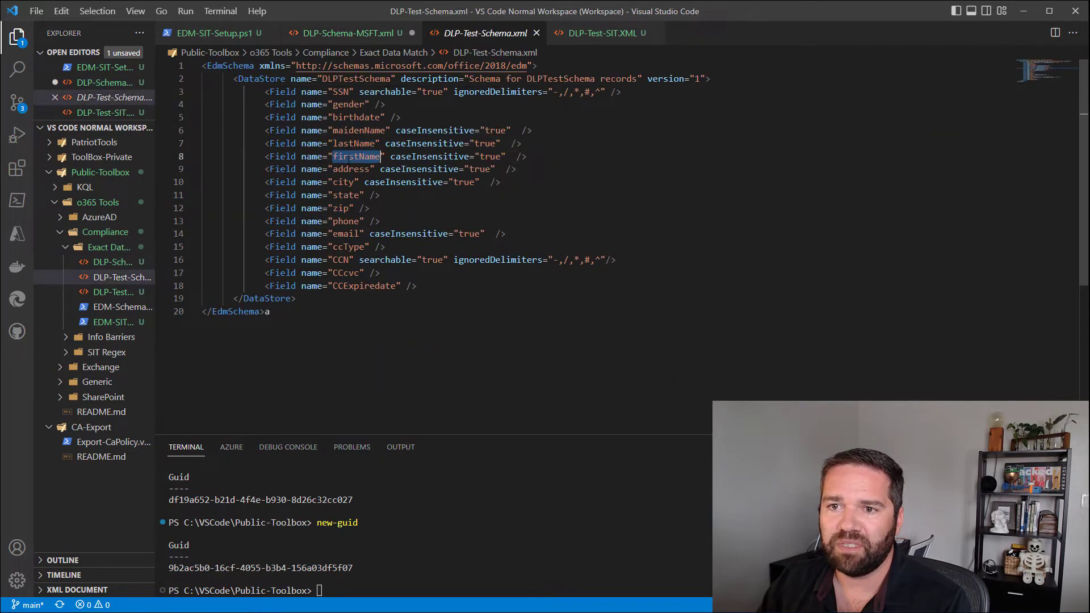
left_click(370, 34)
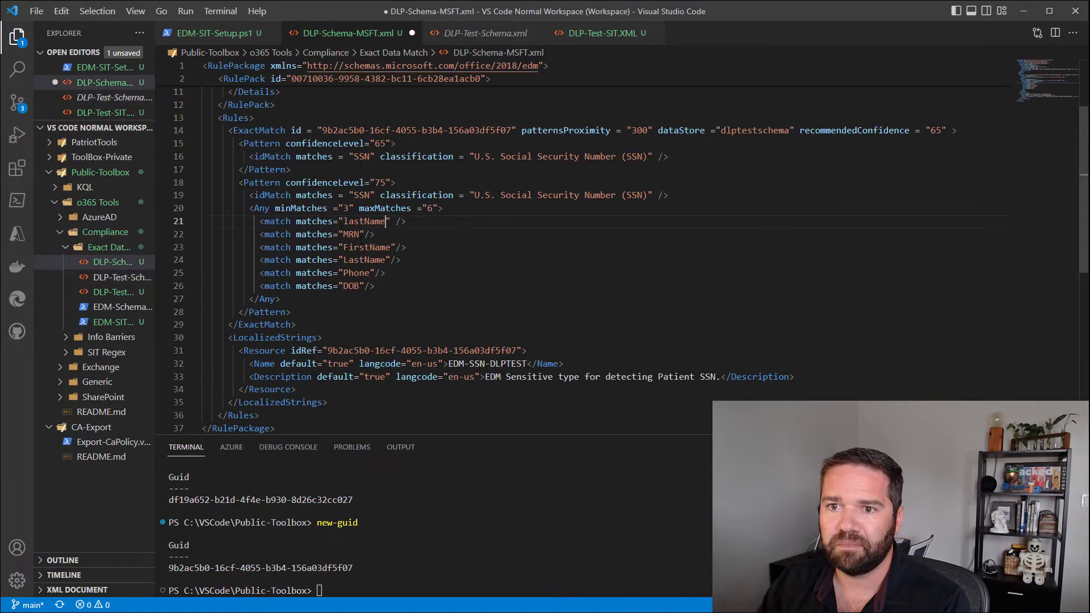
double_click(351, 234)
key("ctrl+v")
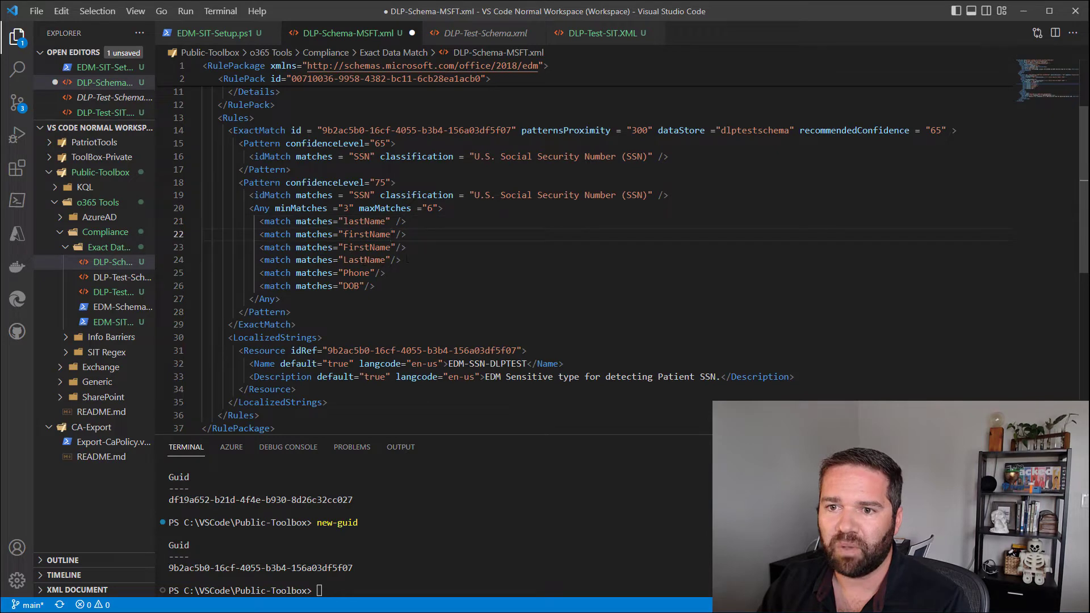
Step: Replace the third match value in the Any block with the address field name copied from the test schema
left_click(476, 36)
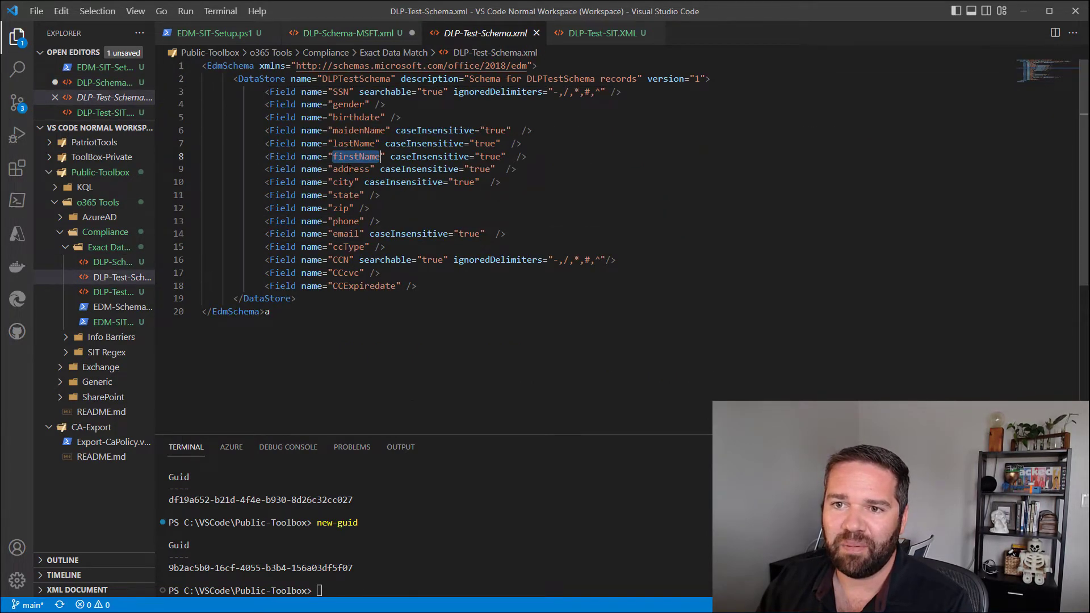
double_click(349, 170)
key("ctrl+c")
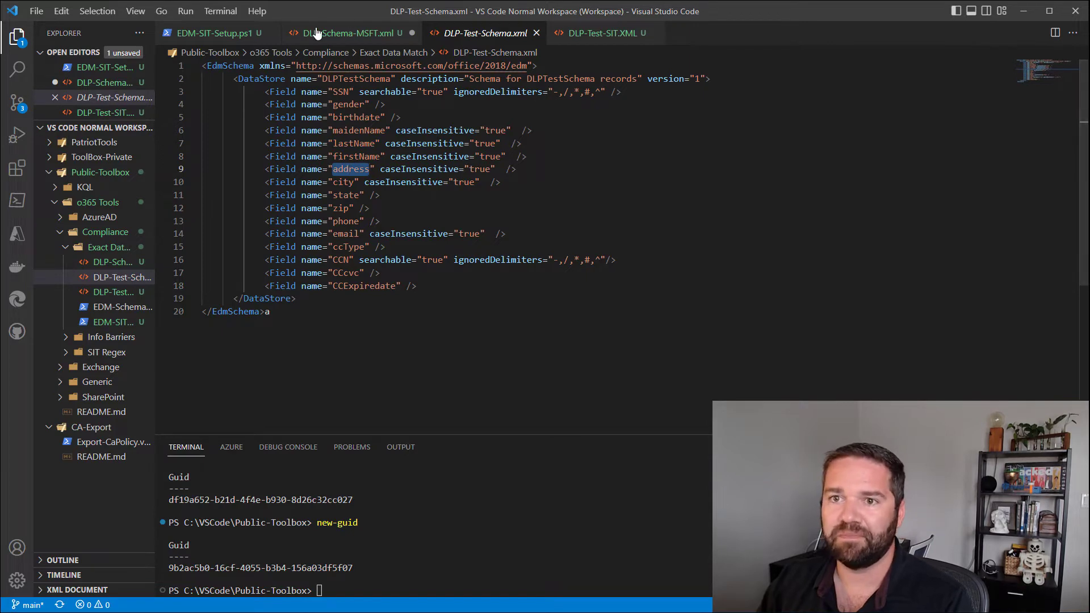
key("ctrl+Tab")
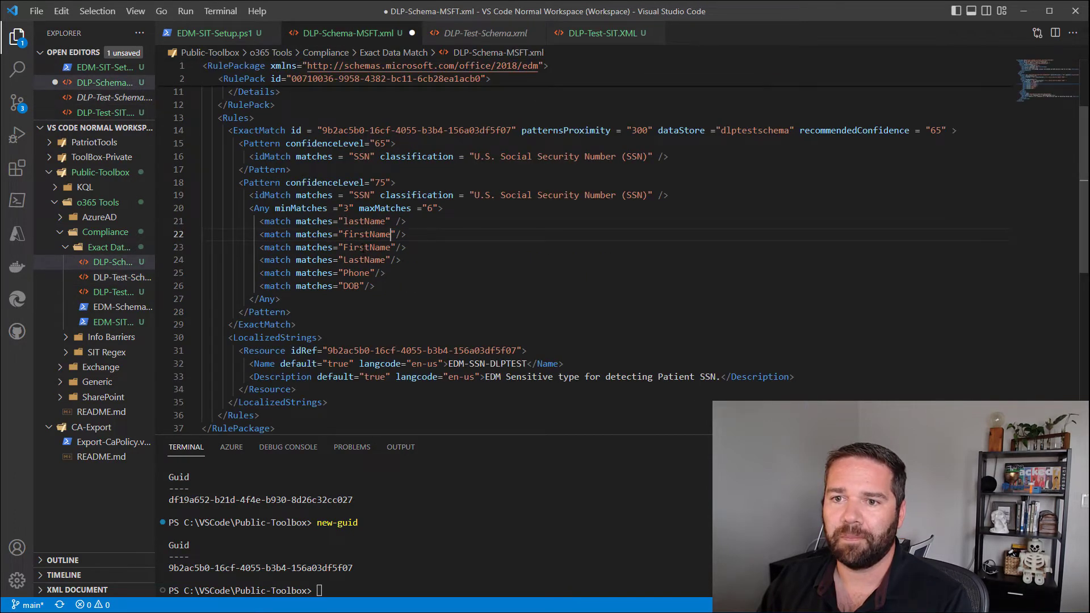
key("ctrl+shift+Left")
key("ctrl+v")
Step: Replace the fourth match value in the Any block with the birthdate field name copied from the test schema
key("ctrl+Tab")
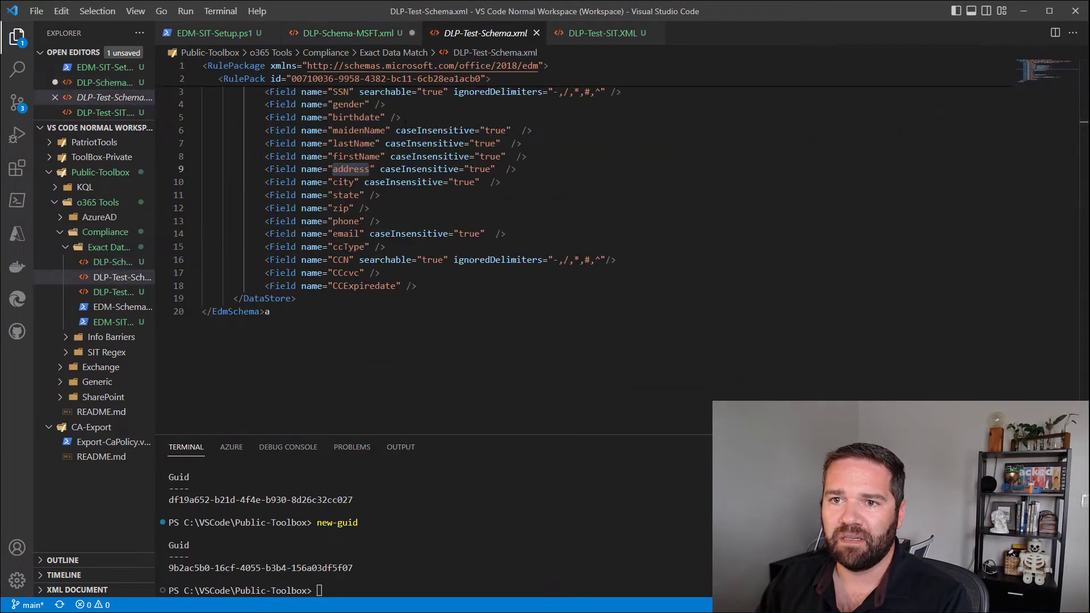
double_click(349, 117)
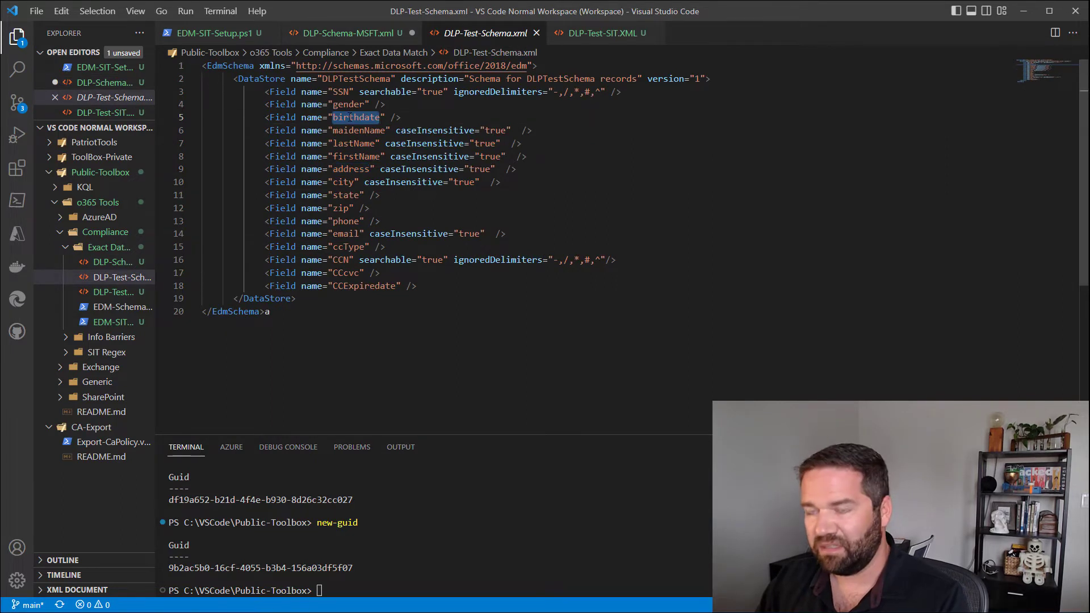
left_click(364, 33)
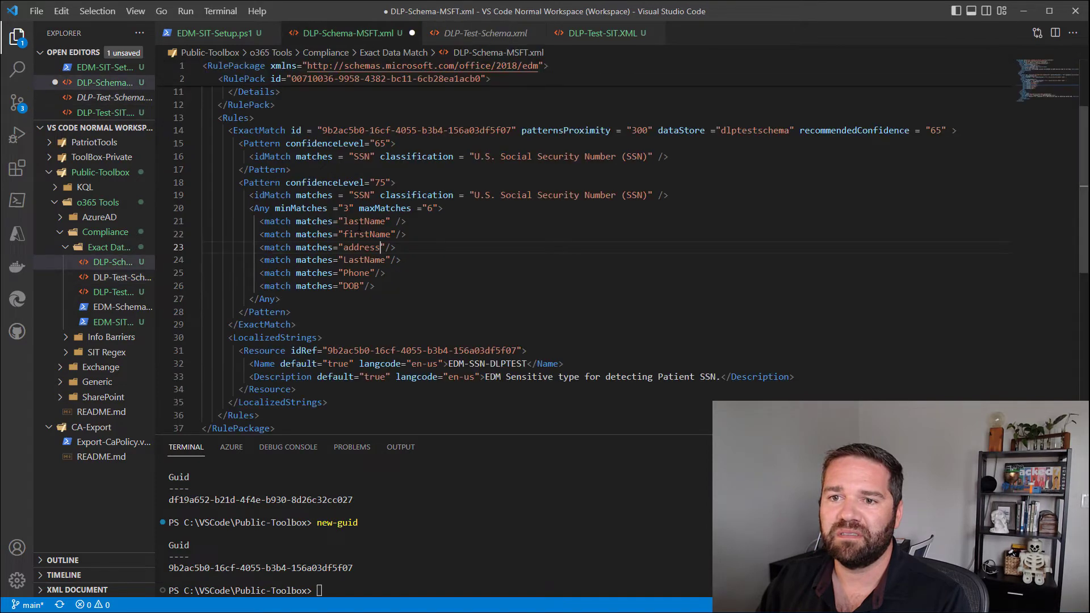
double_click(359, 262)
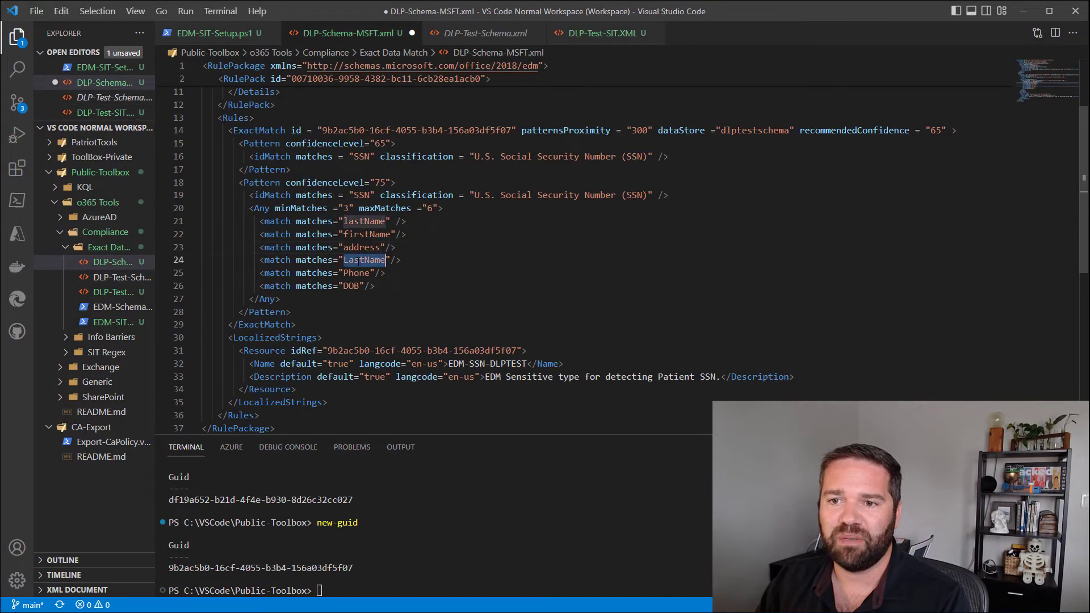
Step: Replace the fifth match value in the Any block with the phone field name copied from the test schema
left_click(488, 33)
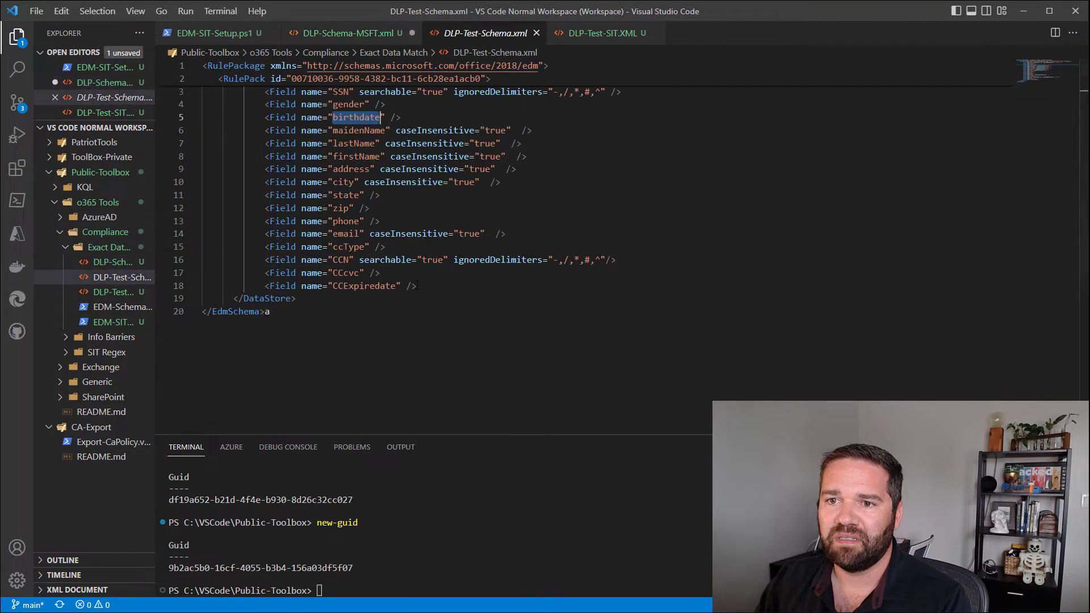
double_click(346, 221)
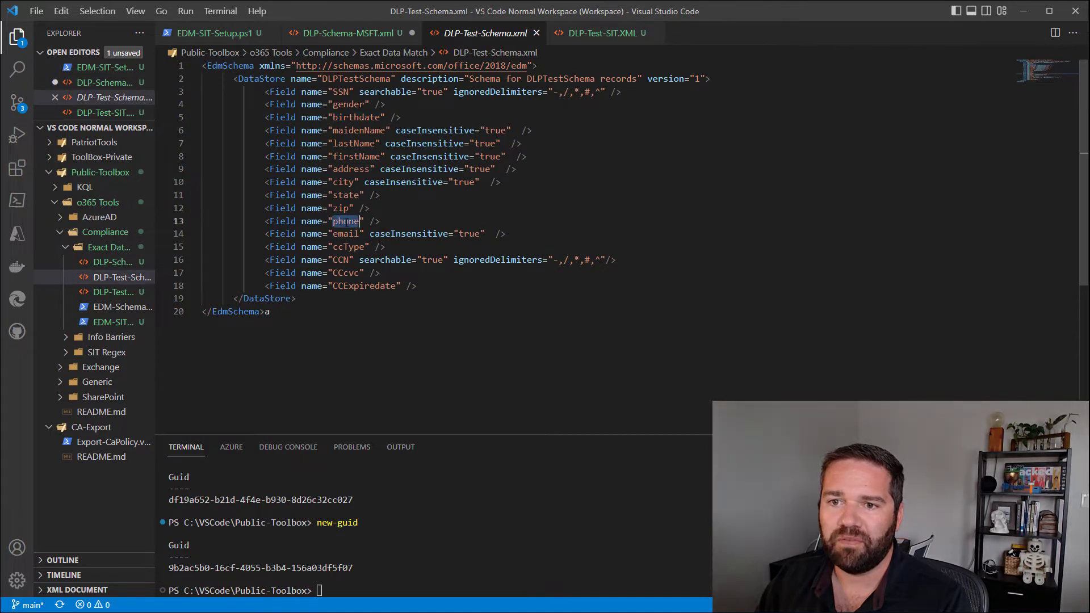
left_click(361, 32)
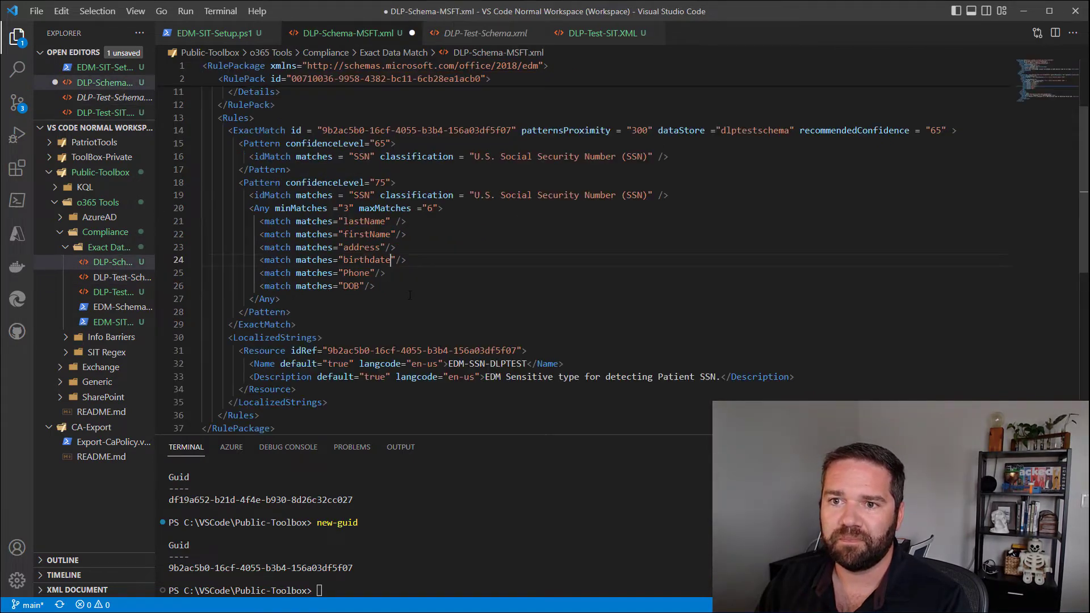
double_click(360, 274)
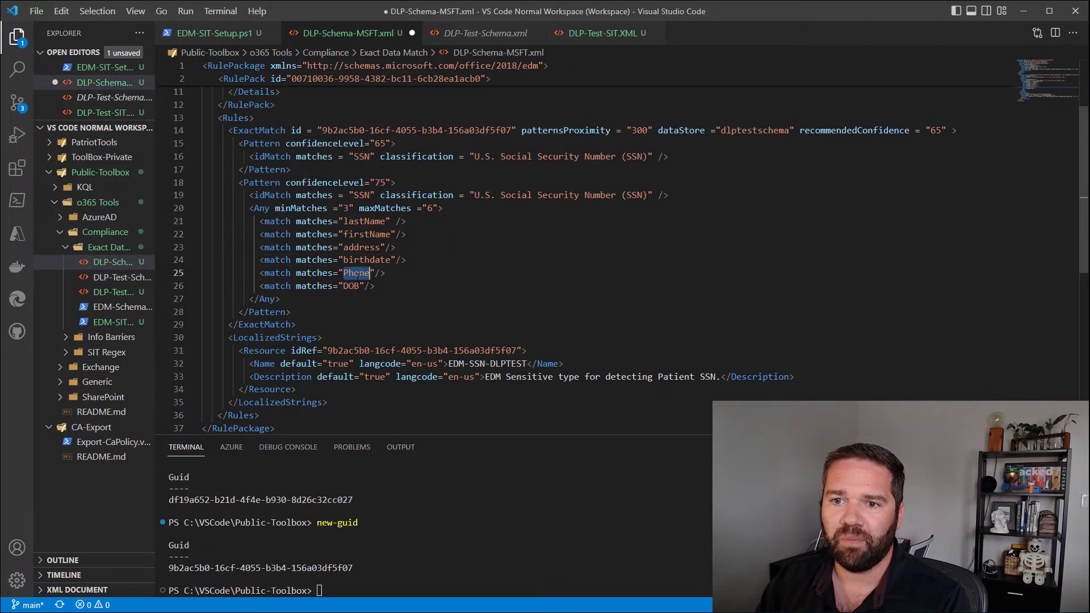
Step: Replace the sixth match value in the Any block with the email field name copied from the test schema
left_click(498, 33)
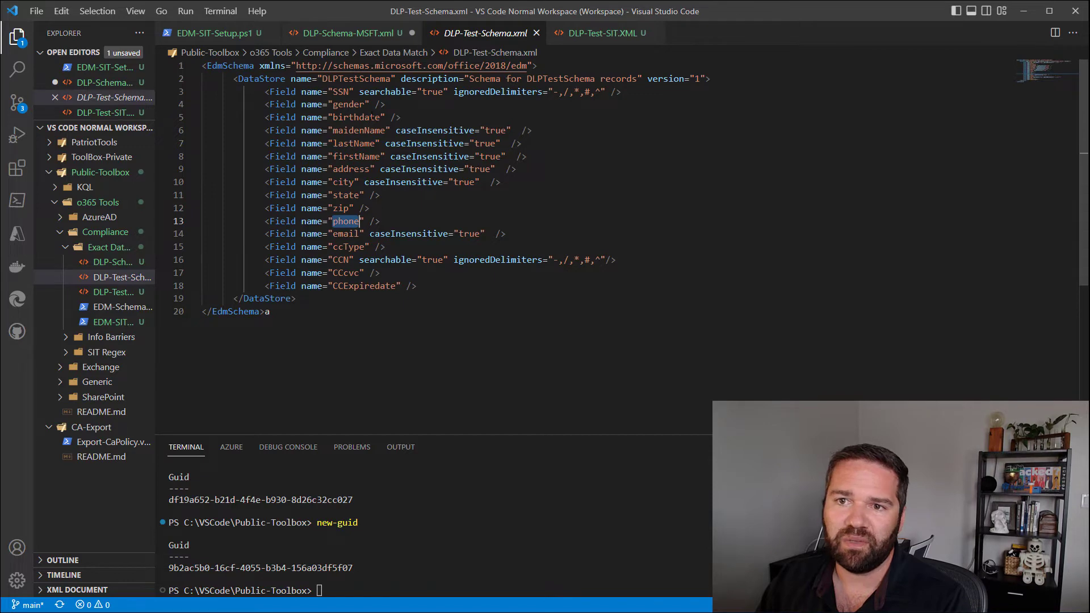
double_click(346, 233)
key("ctrl+c")
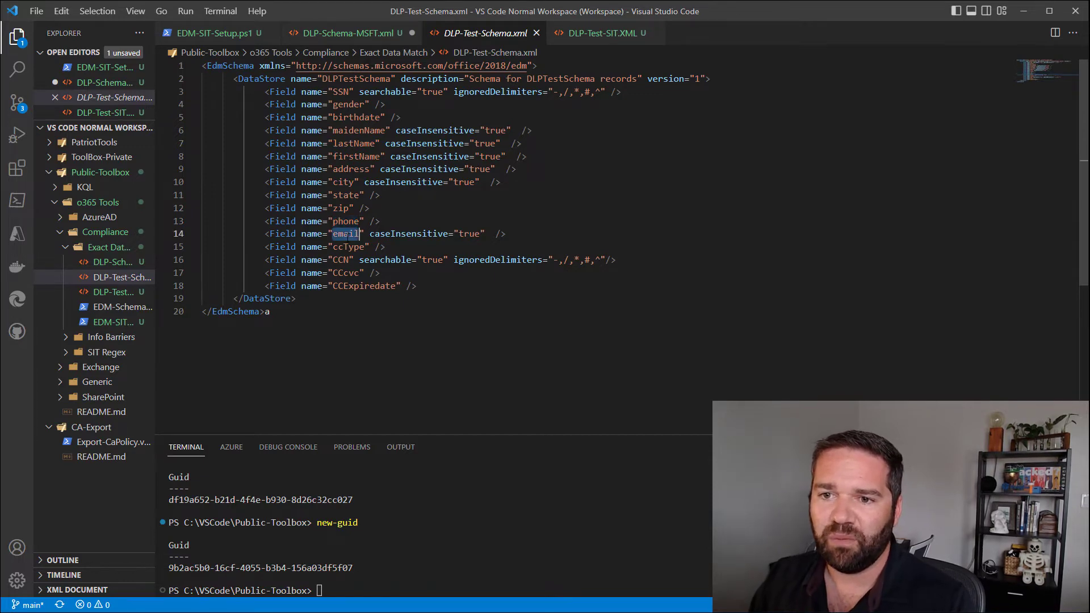
left_click(366, 33)
double_click(355, 286)
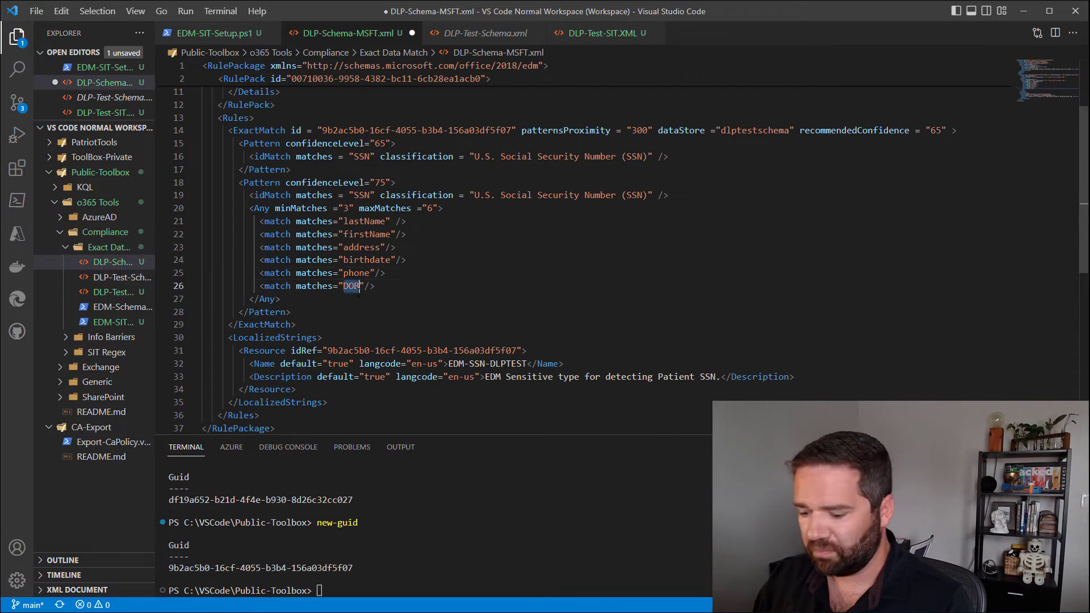
key("ctrl+v")
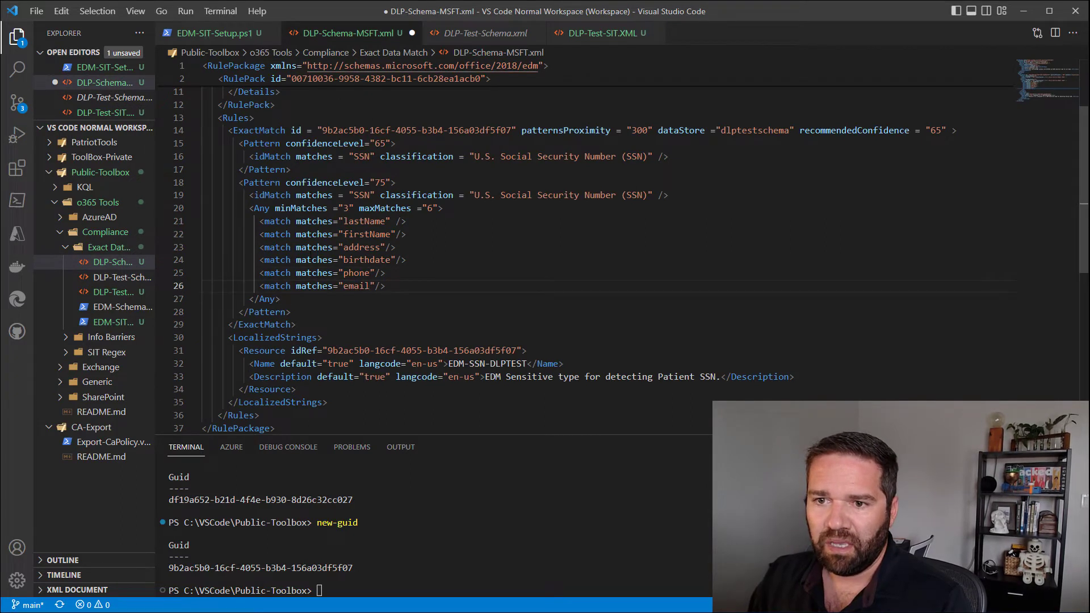
Step: Set minMatches to 0 on the Any block of the 75-confidence pattern
left_click_drag(250, 208, 442, 208)
left_click(324, 207)
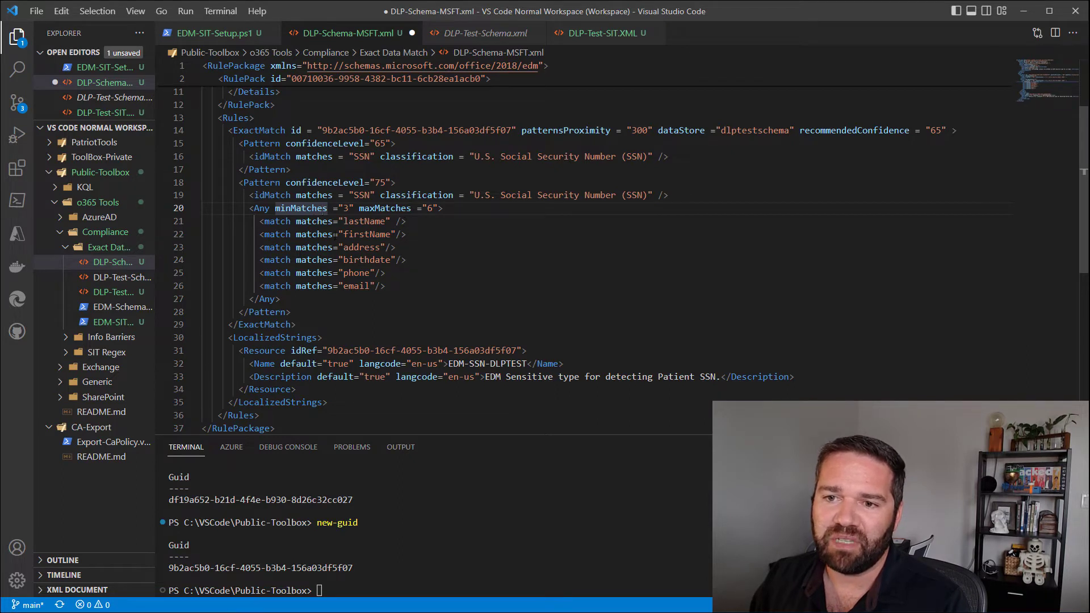
double_click(346, 208)
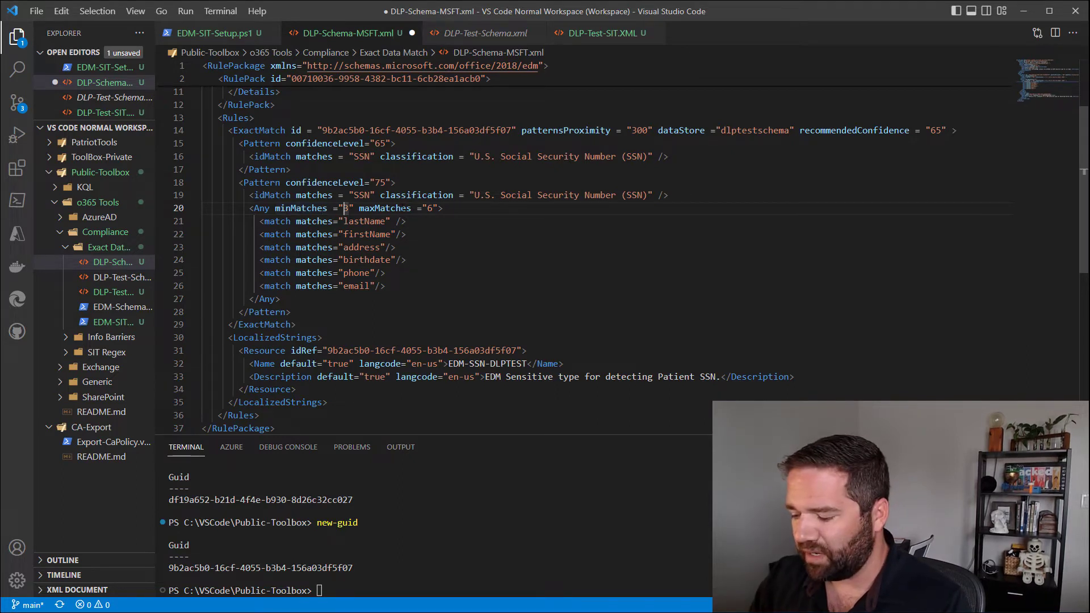
key("BackSpace")
type("0")
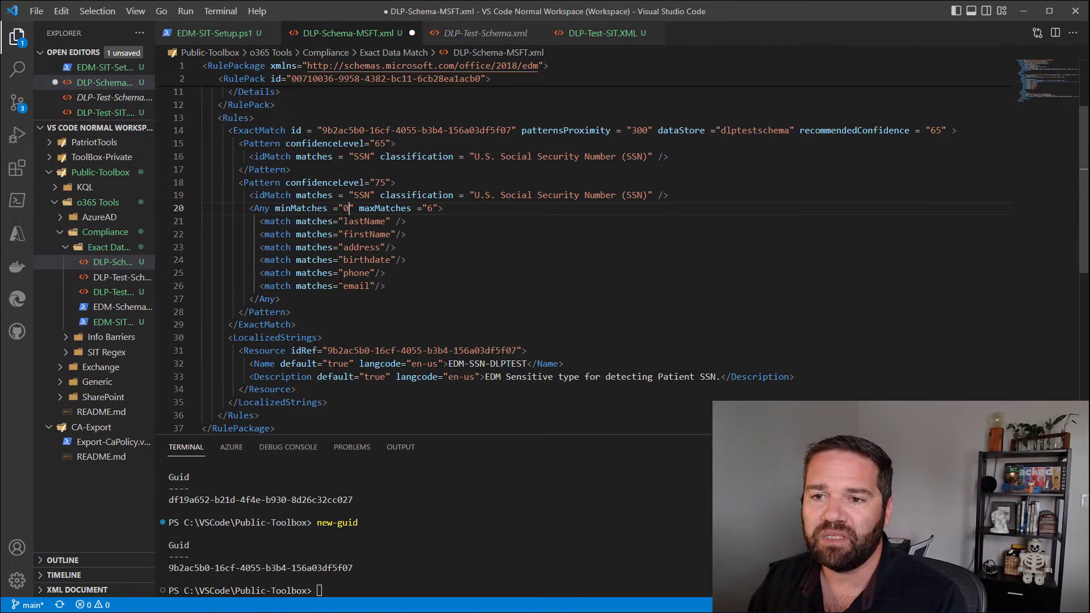
Step: Duplicate the whole 75-confidence pattern directly below itself inside the ExactMatch block
left_click_drag(309, 309, 239, 183)
key("ctrl+c")
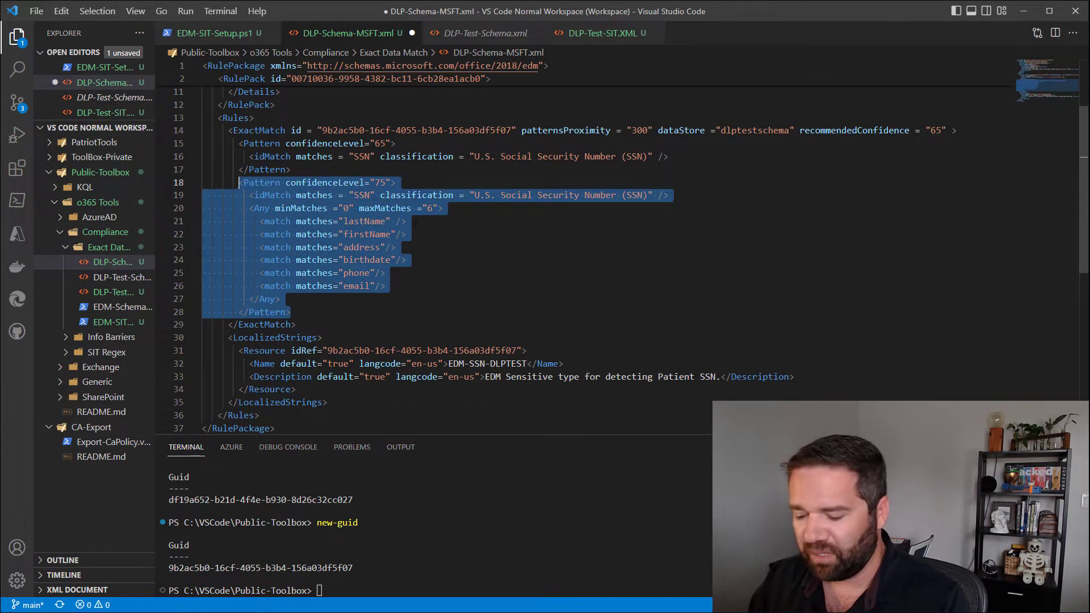
left_click(307, 313)
key("Return")
key("ctrl+v")
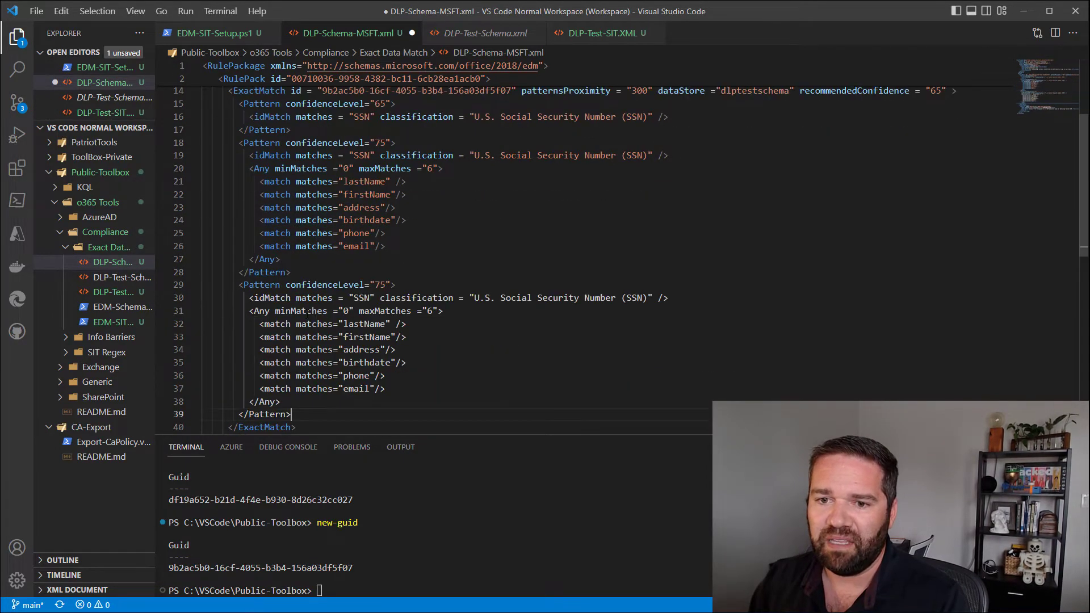
Step: Set the duplicated pattern's confidenceLevel to 85 and its minMatches to 2
double_click(380, 284)
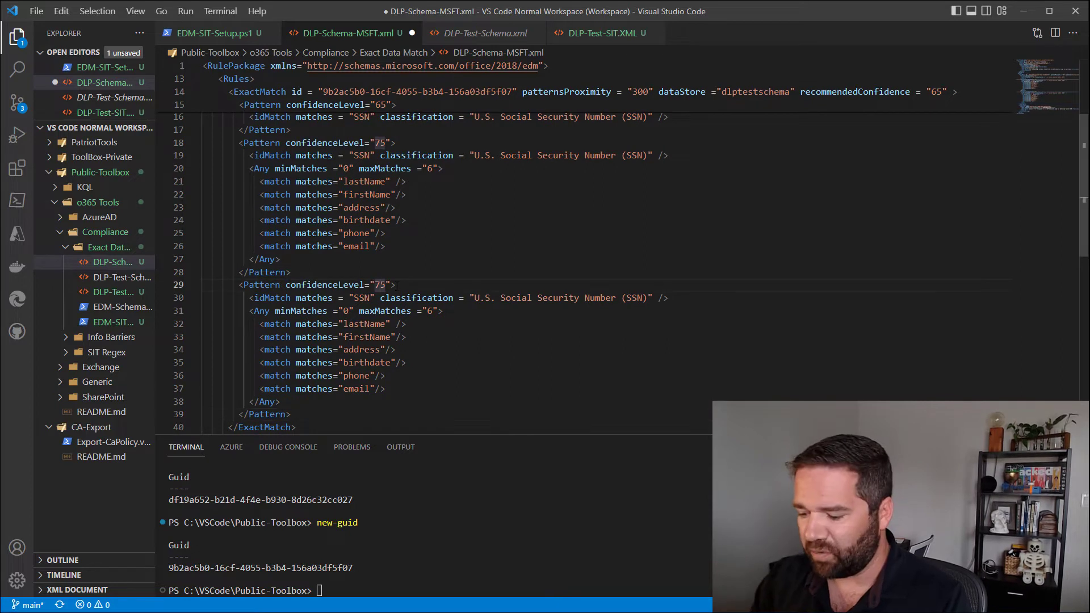
type("85")
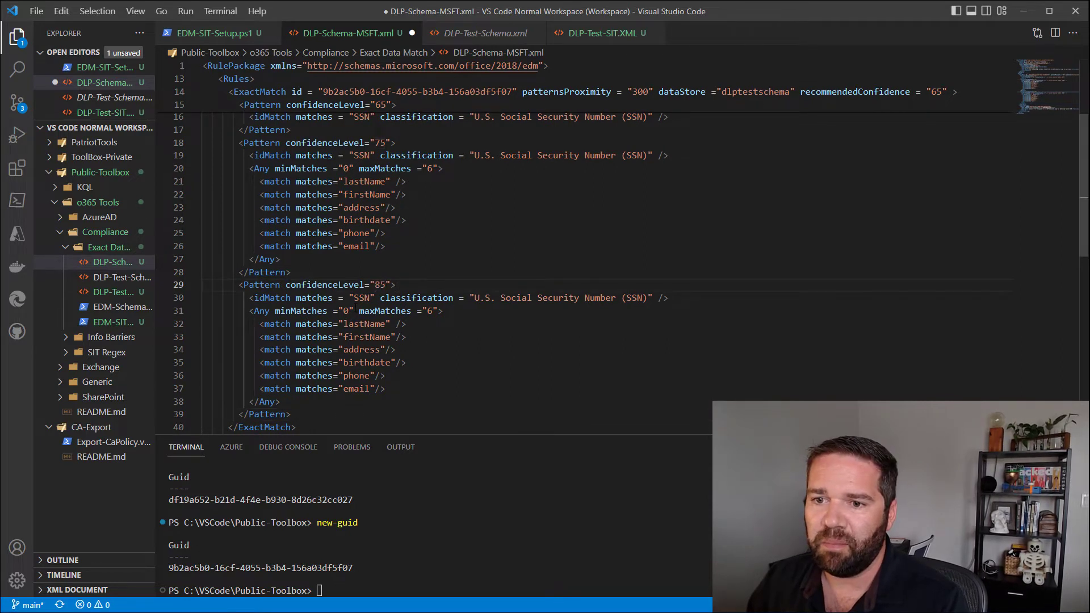
double_click(347, 311)
type("2")
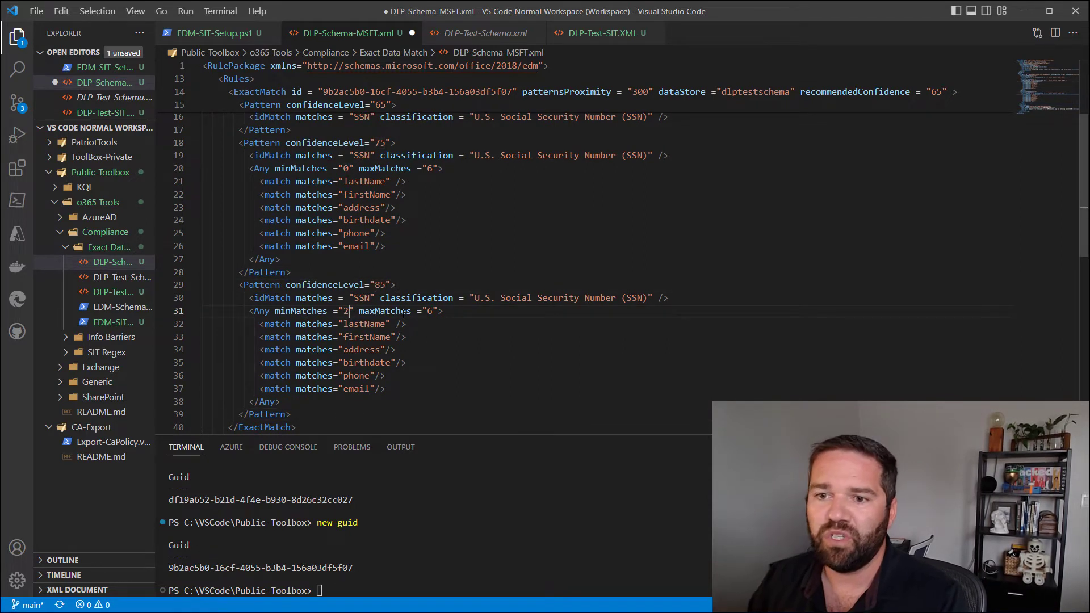
Step: Set maxMatches to 2 on the Any block of the 75-confidence pattern
double_click(430, 168)
key("BackSpace")
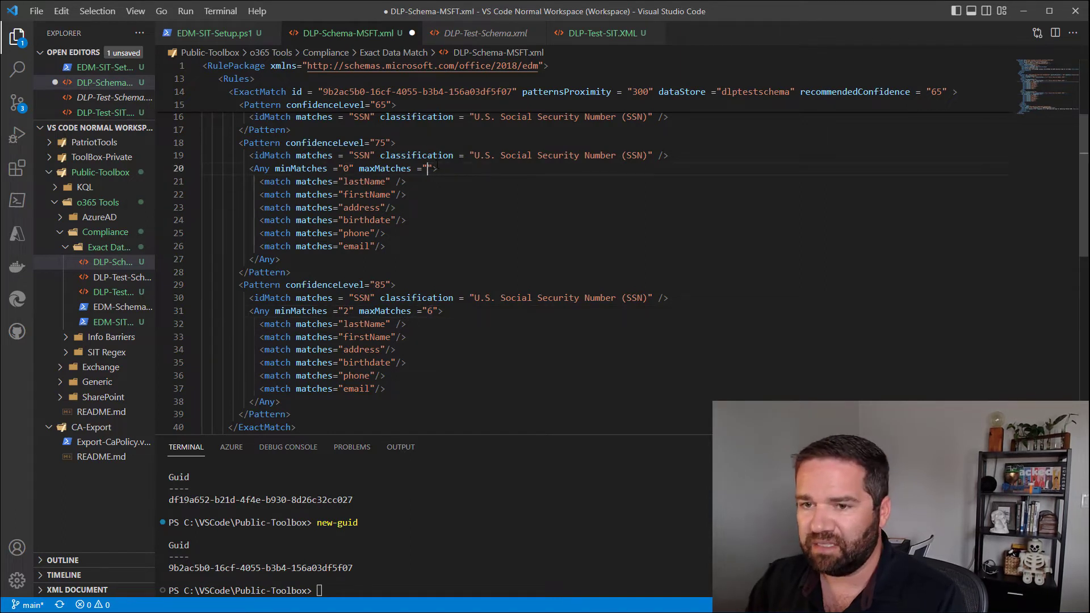
type("2")
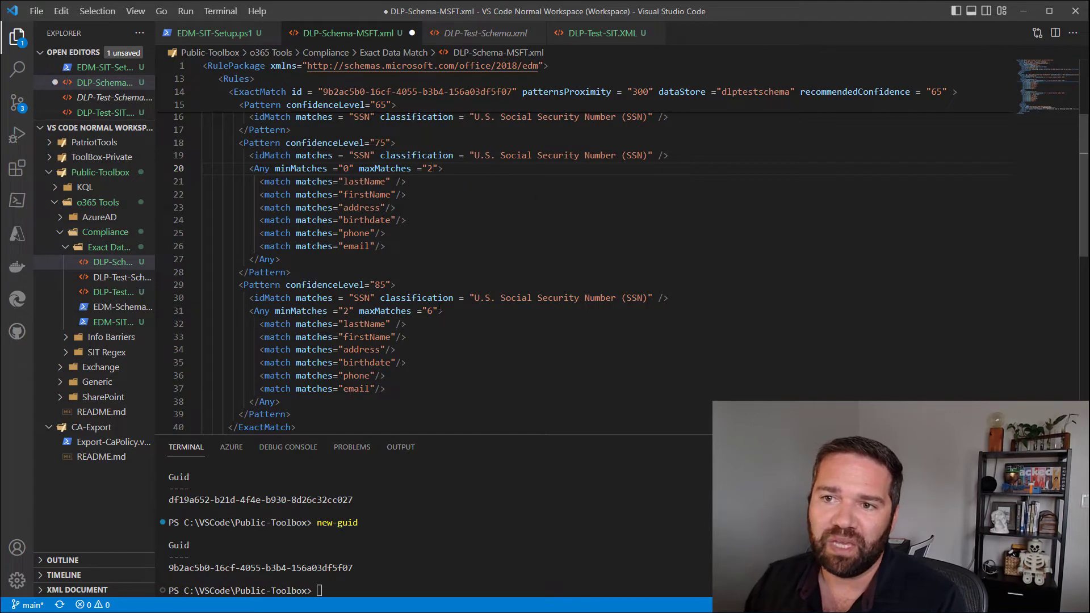
Step: Undo the duplicated pattern and its match-count edits, keeping minMatches at 0 on the 75-confidence pattern
scroll(455, 256, "up", 5)
scroll(454, 255, "down", 3)
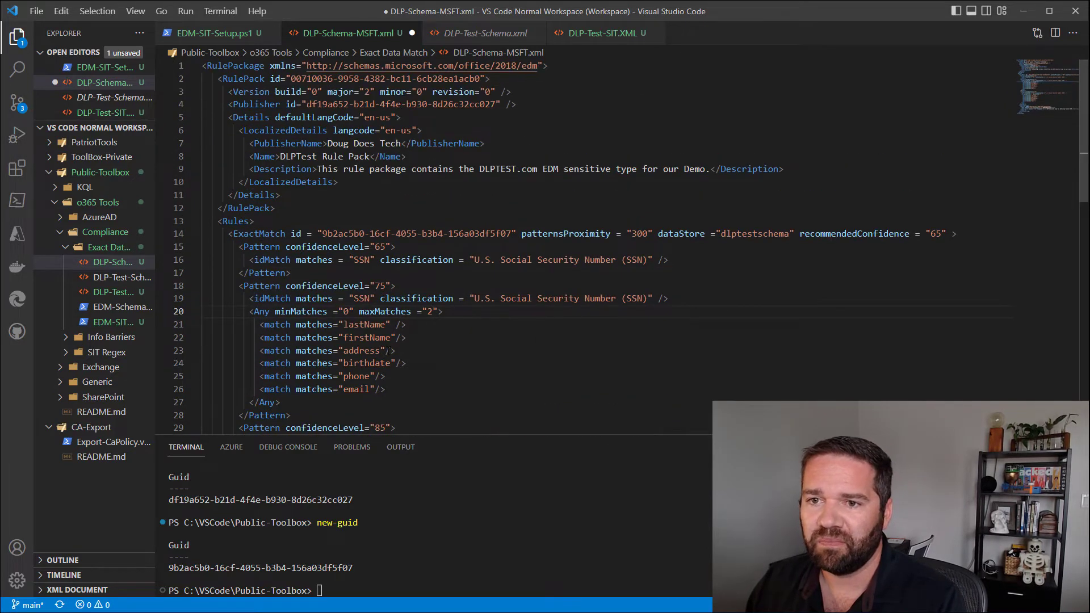
scroll(568, 250, "down", 1)
scroll(513, 244, "down", 3)
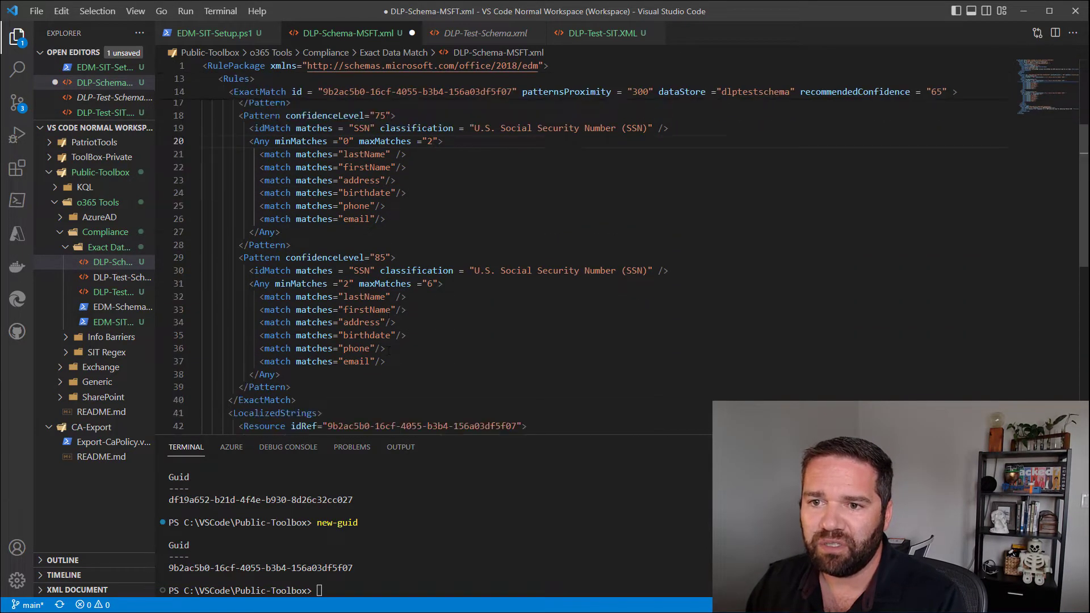
left_click(513, 241)
key("ctrl+z")
key("ctrl+z")
key("ctrl+z")
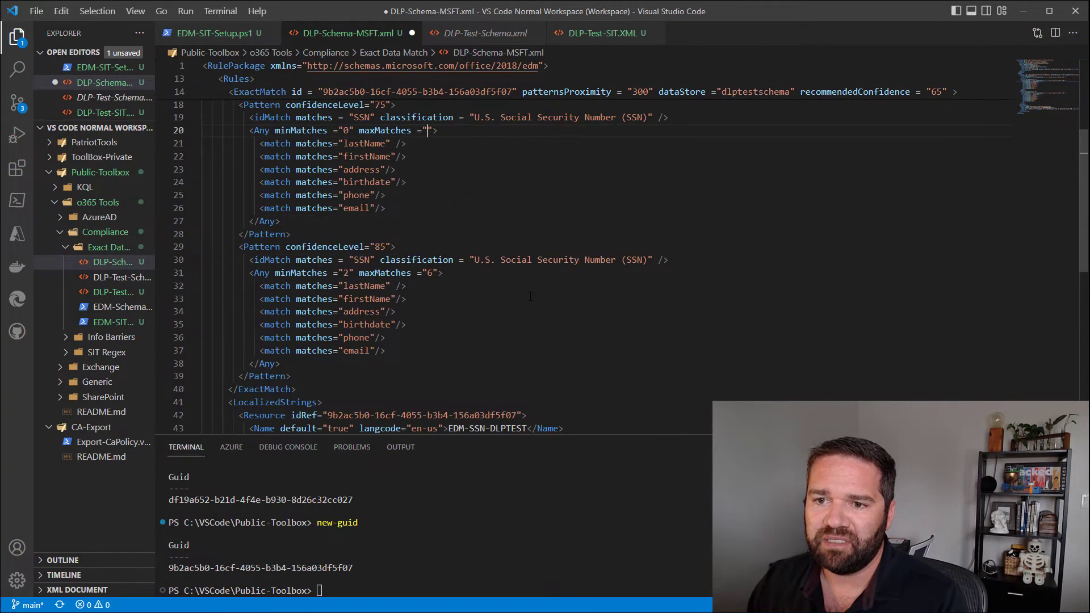
key("ctrl+z")
key("ctrl+z")
key("ctrl+z")
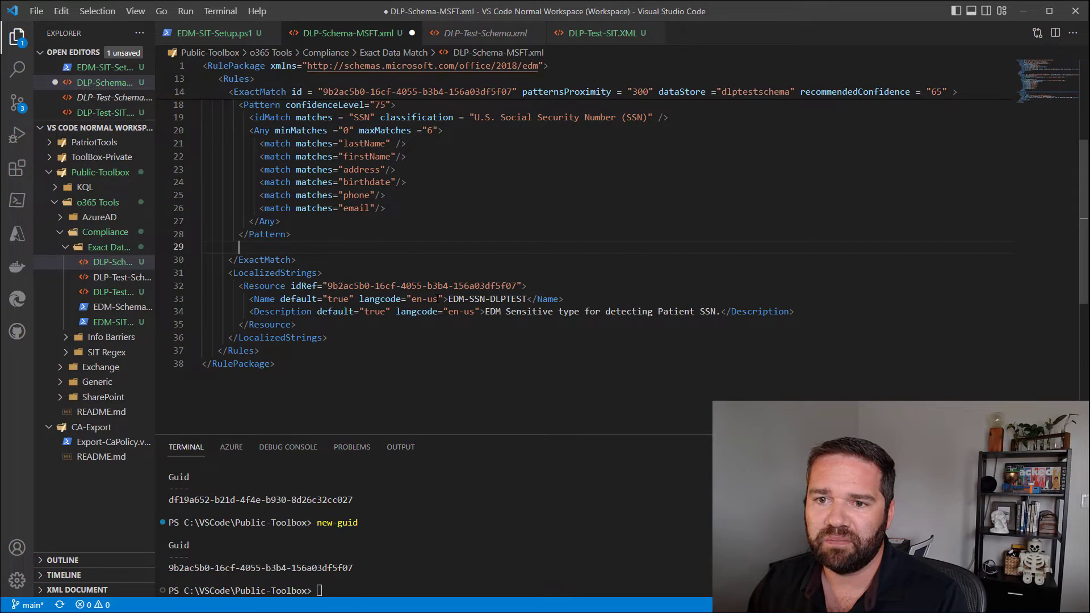
key("ctrl+z")
key("ctrl+z")
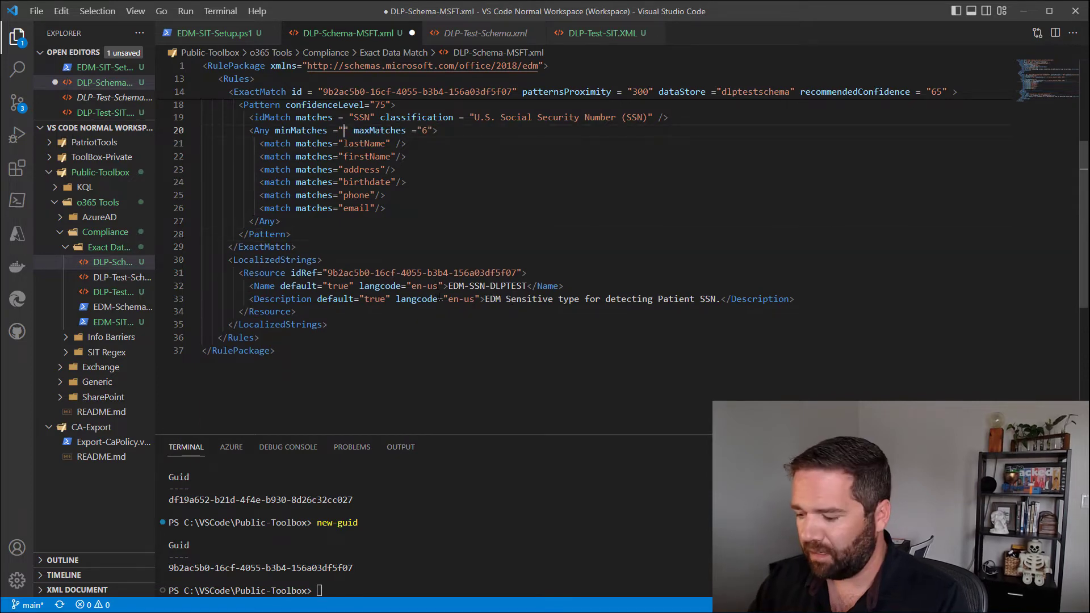
type("0")
Step: Check the searchable CCN field in the test schema against the SSN rule in the rule package
scroll(463, 268, "up", 2)
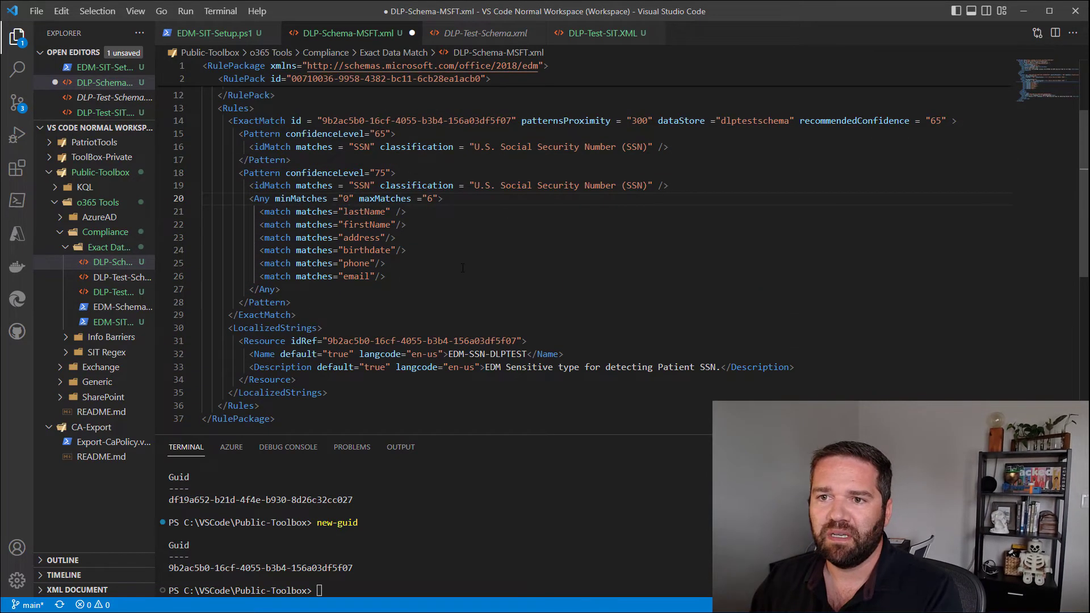
scroll(463, 268, "up", 2)
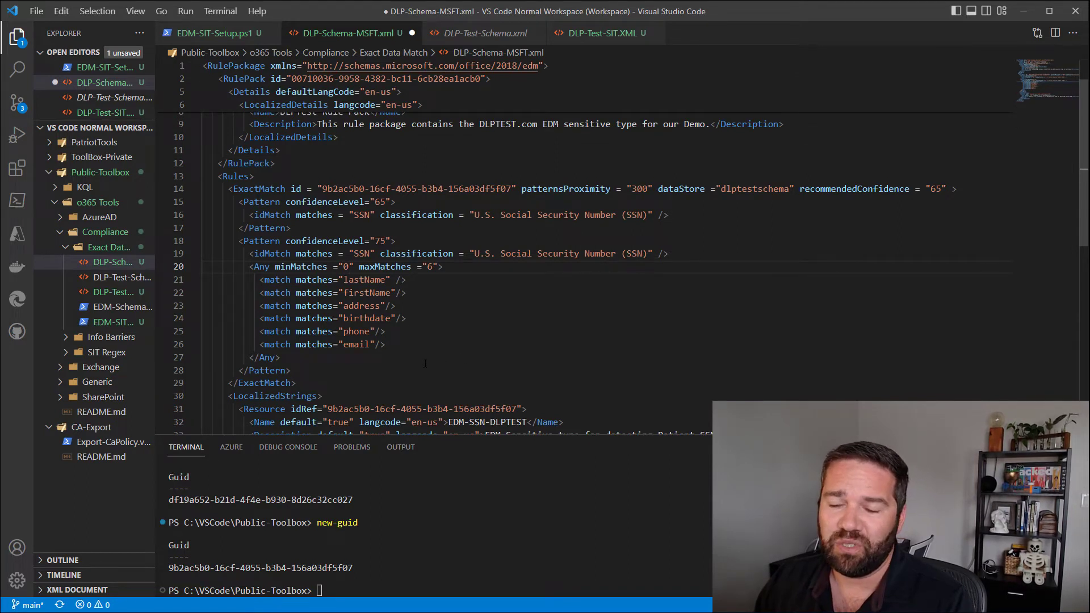
left_click(477, 39)
left_click(350, 335)
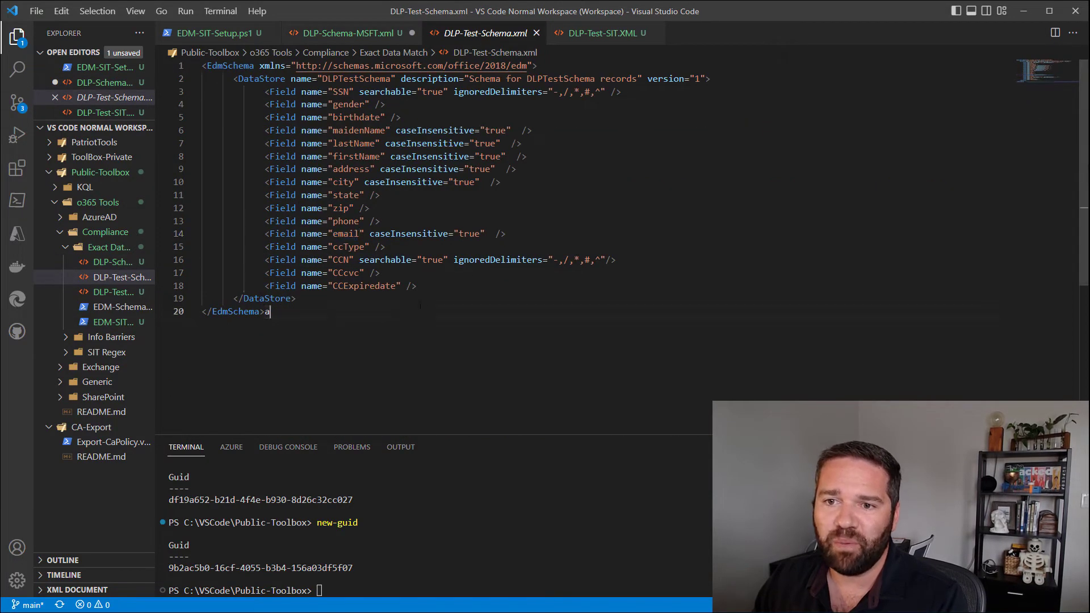
double_click(341, 259)
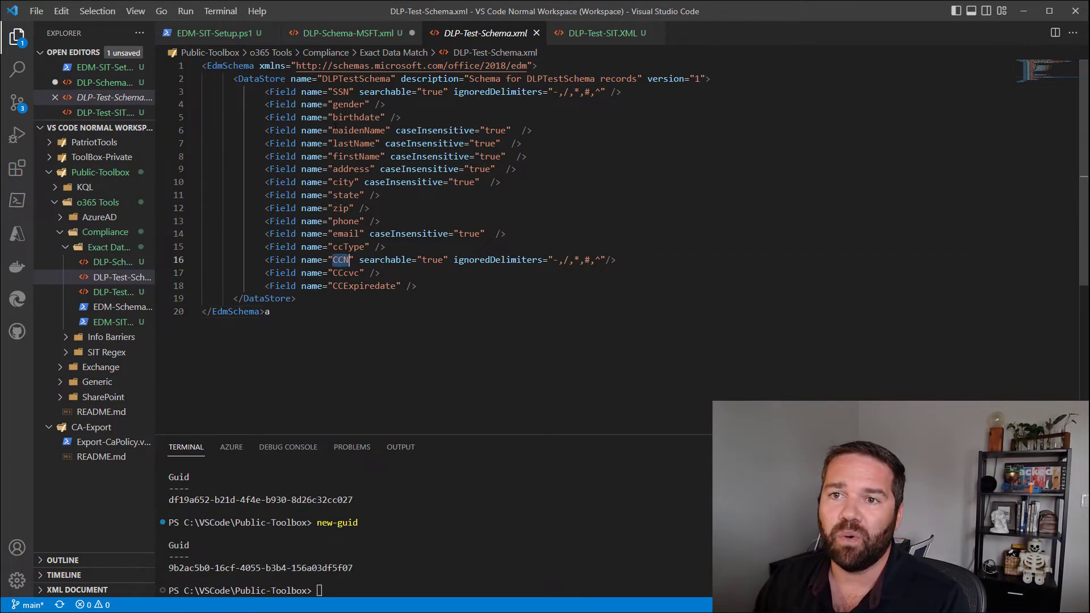
left_click(348, 32)
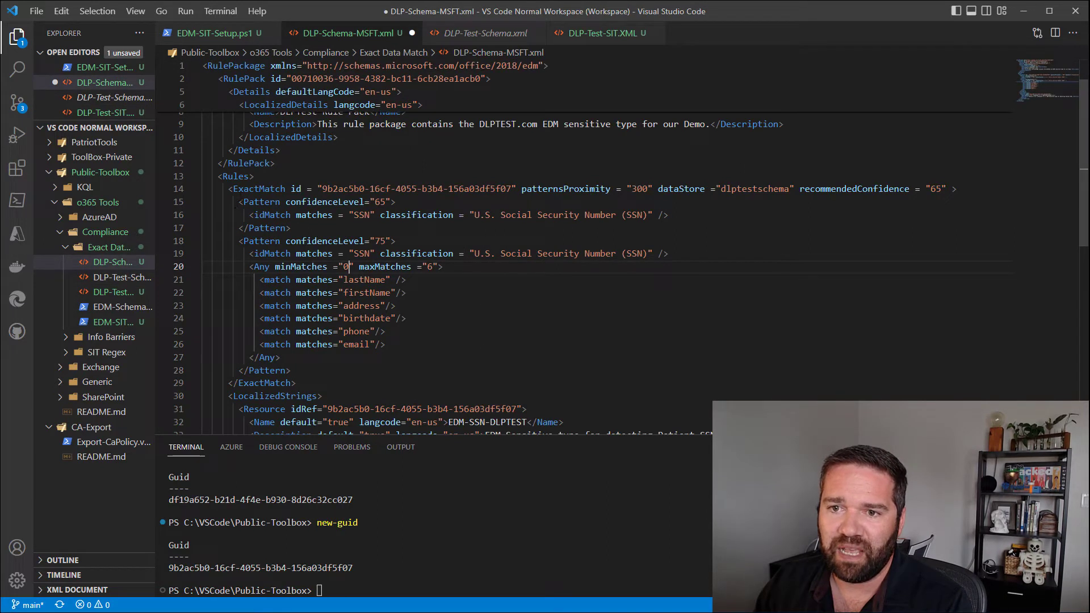
Step: Duplicate the entire SSN ExactMatch block directly below itself in the Rules section
left_click_drag(227, 189, 312, 385)
key("ctrl+c")
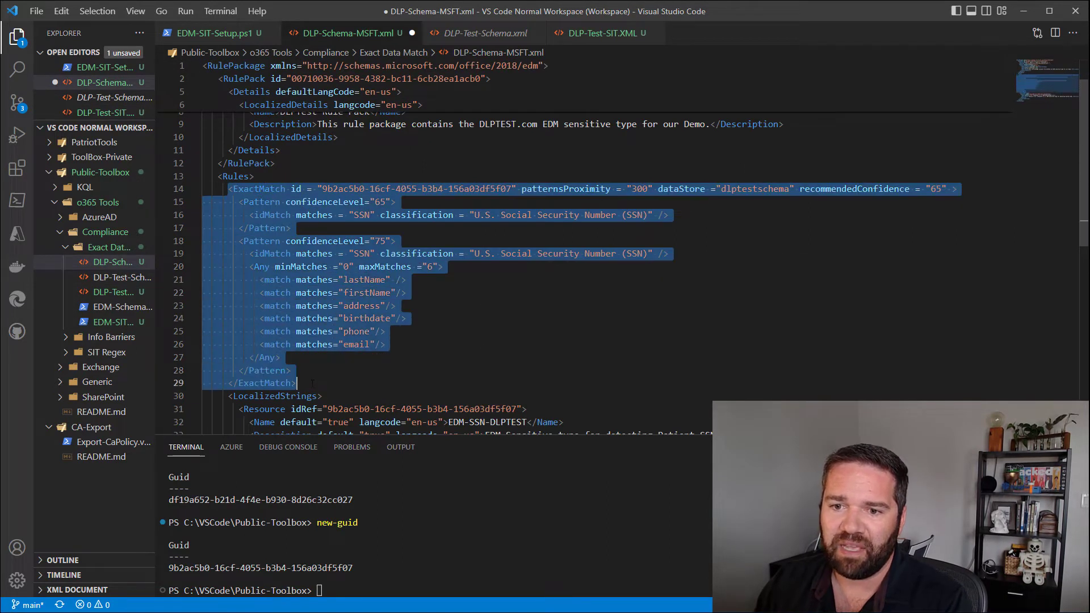
left_click(314, 384)
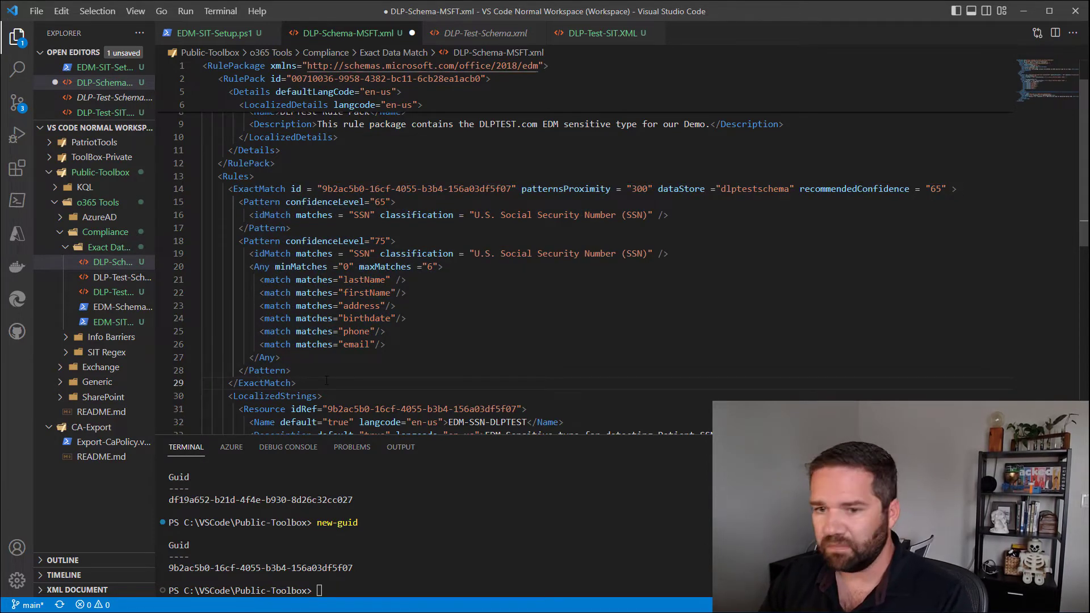
key("Return")
key("ctrl+v")
Step: Generate another GUID with new-guid and set it as the id of the second ExactMatch block
left_click(392, 519)
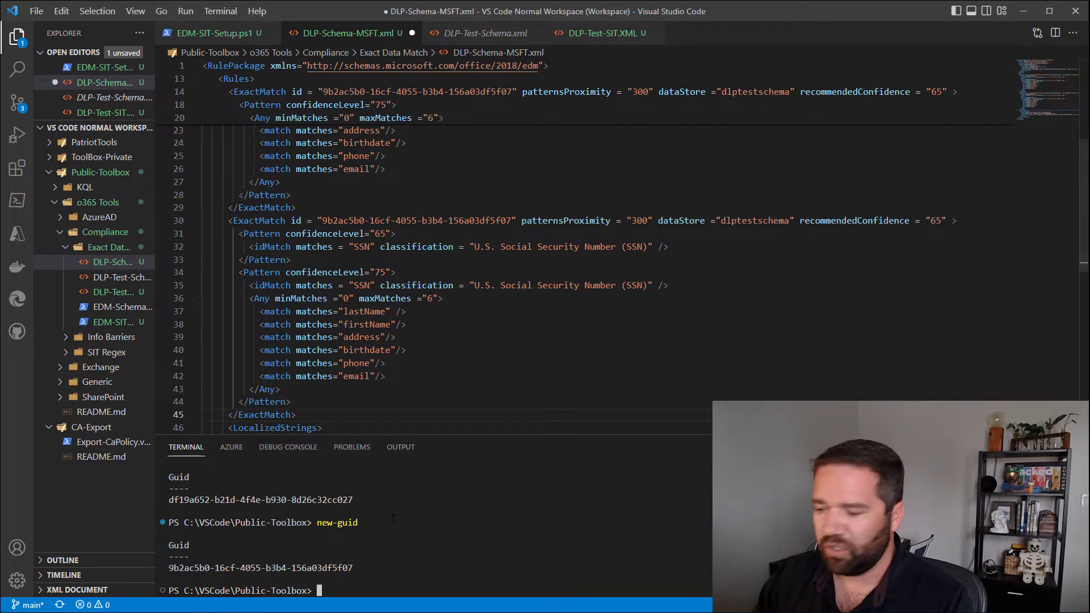
key("Up")
key("Return")
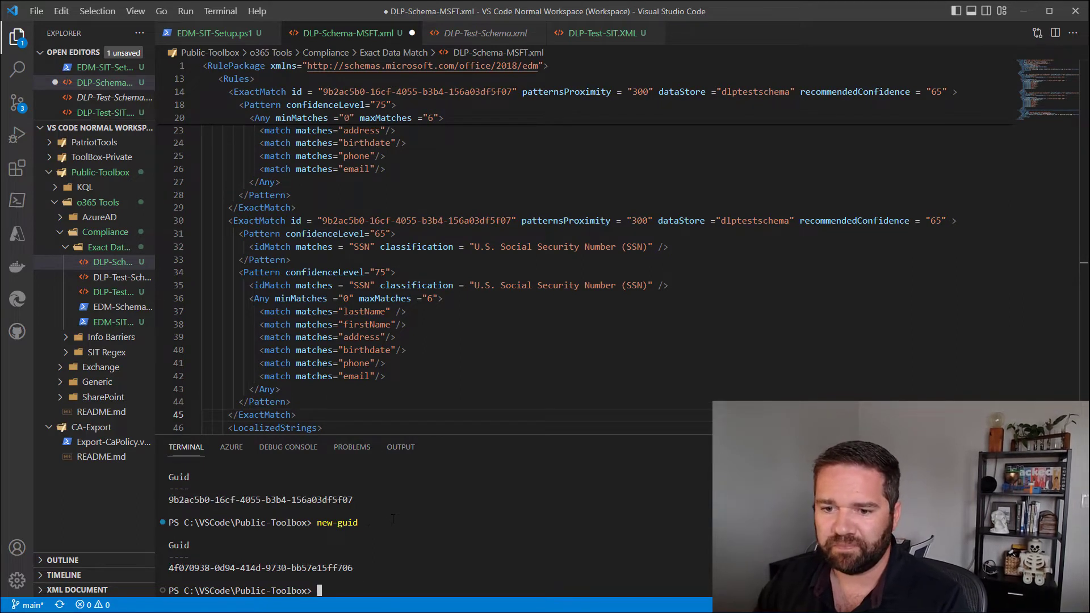
left_click_drag(353, 568, 168, 568)
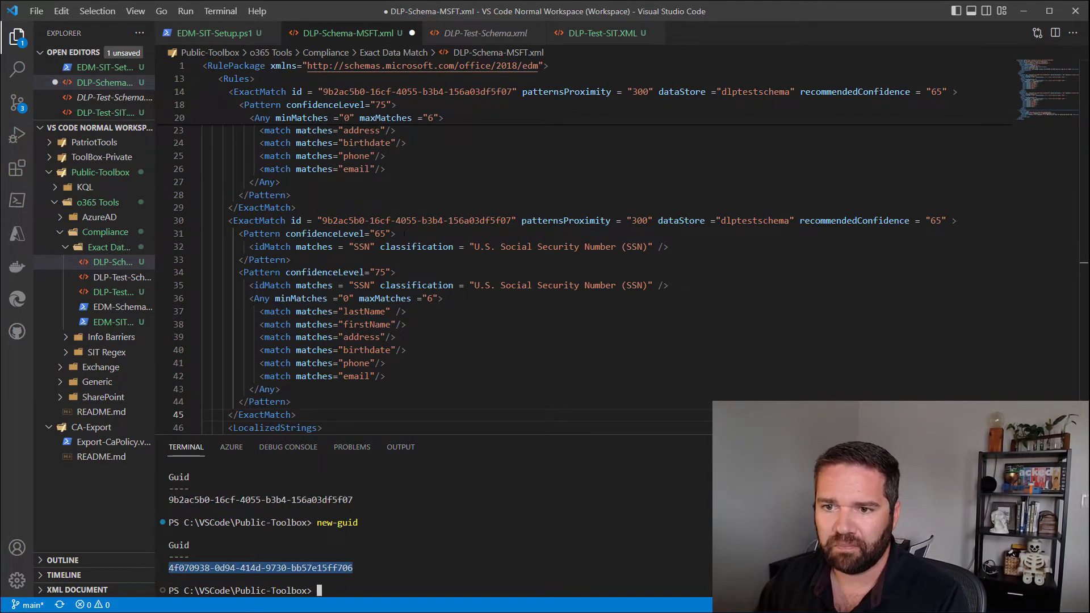
triple_click(338, 220)
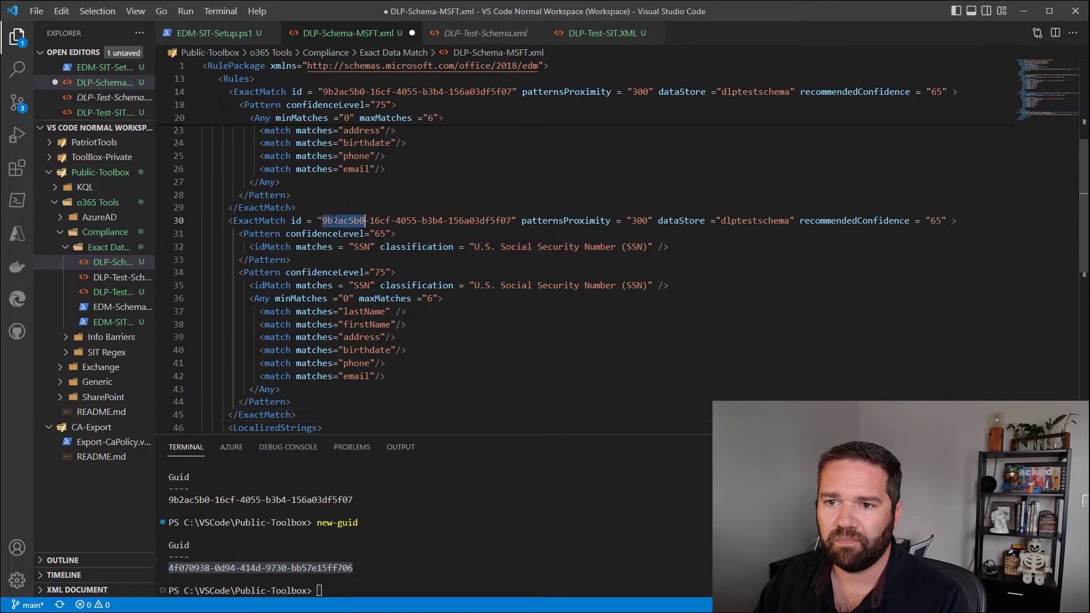
left_click(444, 221)
left_click_drag(511, 221, 322, 221)
type("4f070938-0d94-414d-9730-bb57e15ff706")
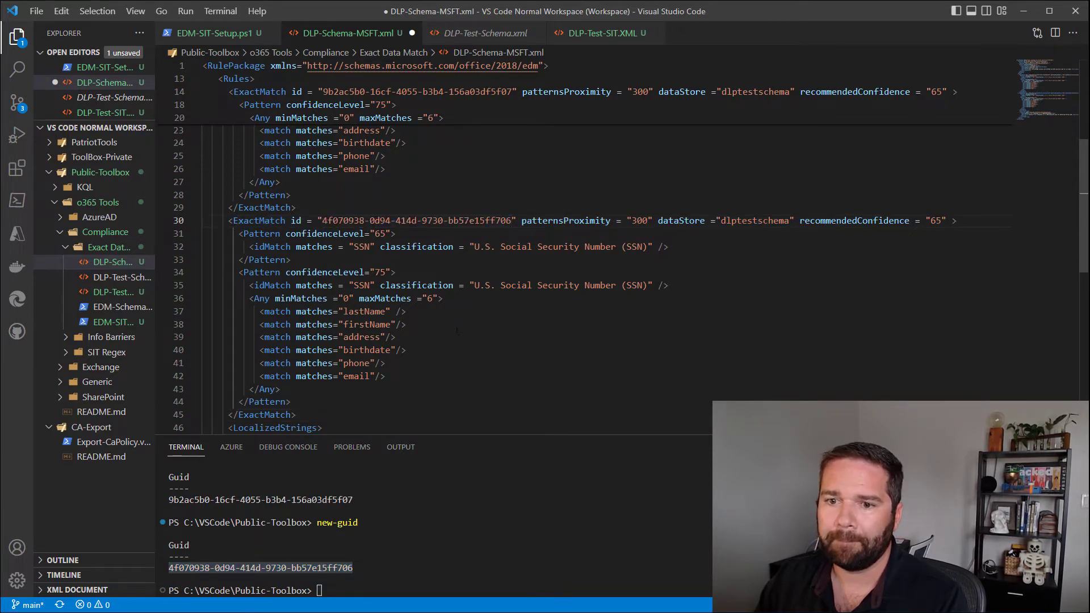
Step: Duplicate the EDM-SSN-DLPTEST Resource block directly below itself in LocalizedStrings
scroll(457, 330, "down", 4)
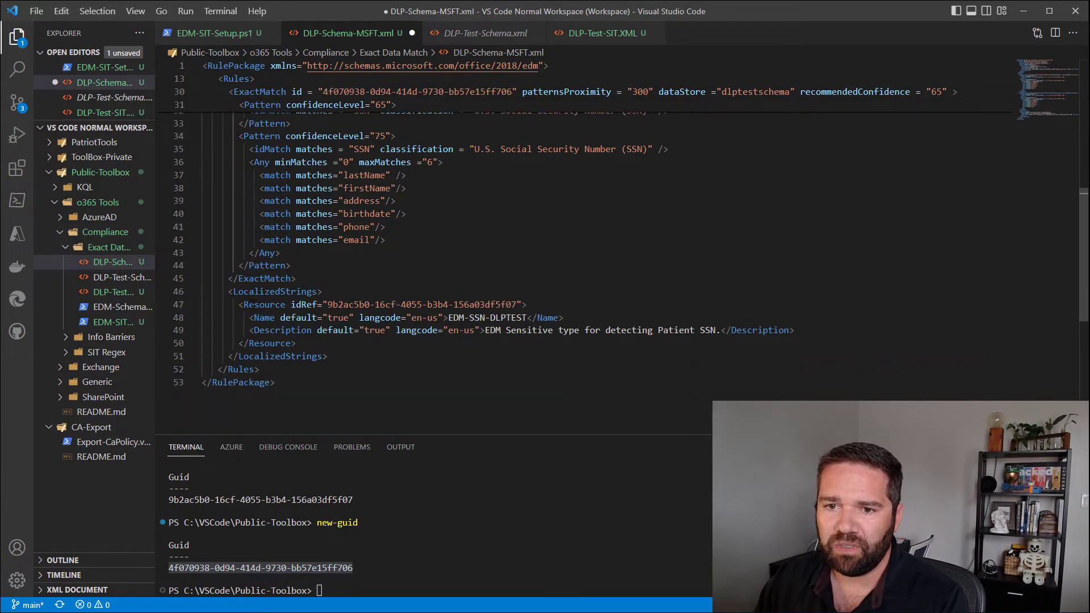
left_click_drag(239, 305, 300, 341)
key("ctrl+c")
left_click(317, 342)
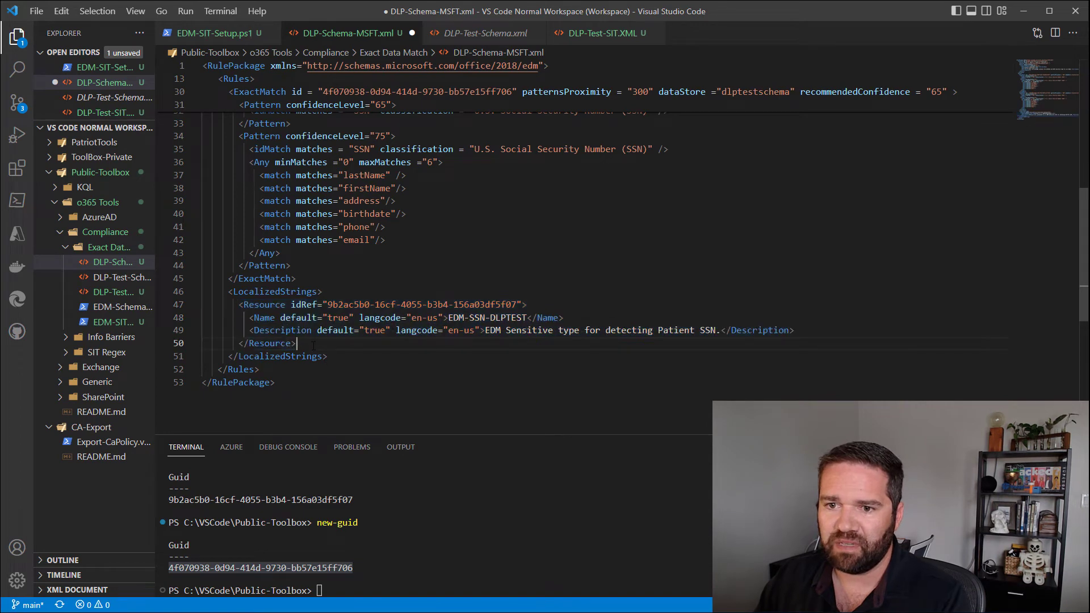
key("Return")
key("ctrl+v")
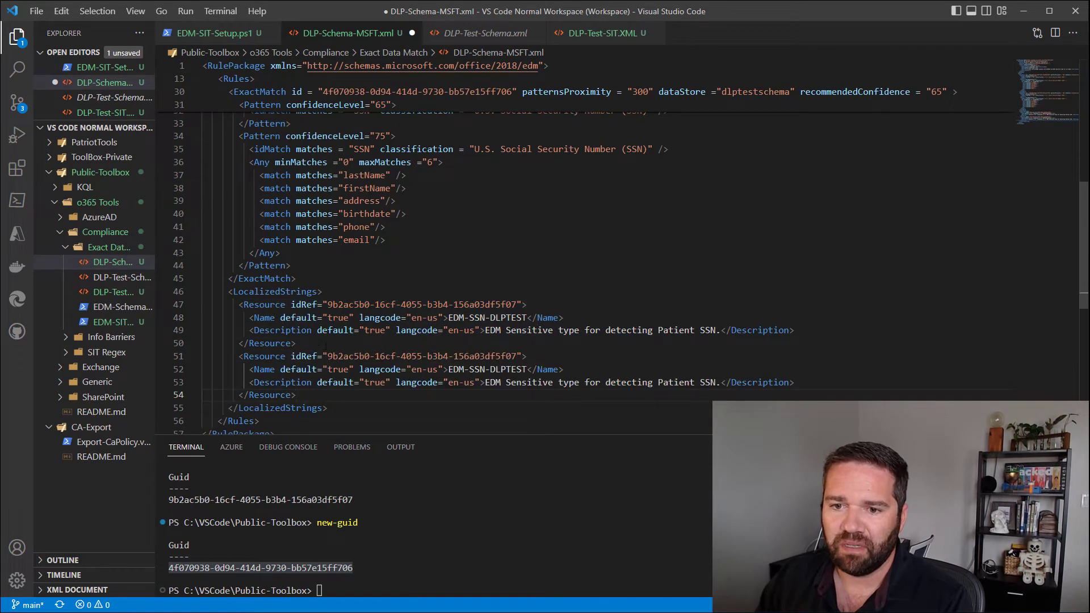
Step: Set the second Resource's idRef in LocalizedStrings to the generated GUID 4f070938-0d94-414d-9730-bb57e15ff706 from the terminal
left_click(239, 575)
left_click_drag(361, 569, 167, 569)
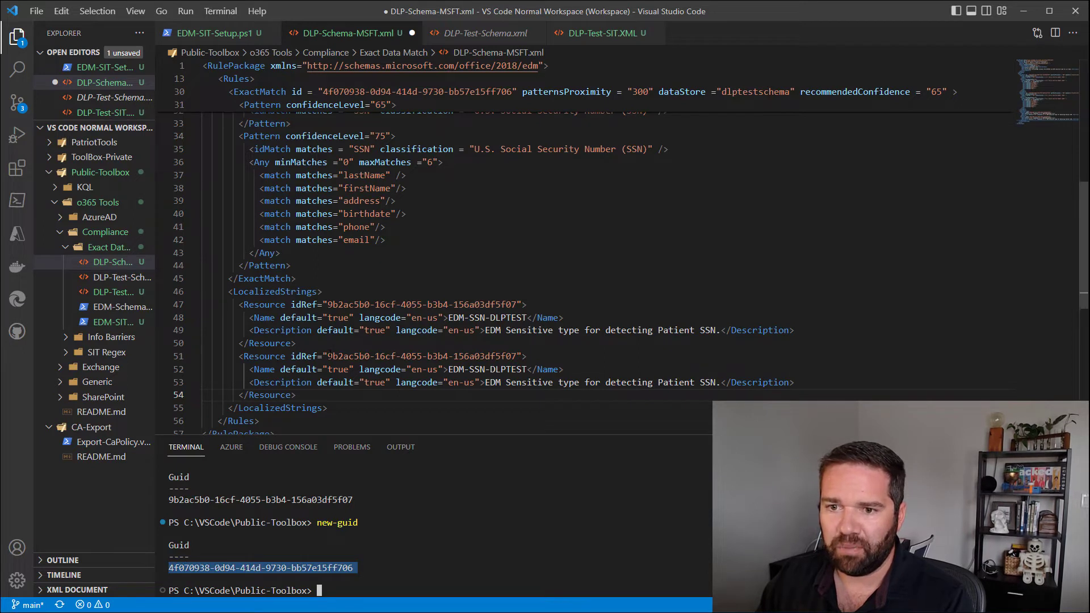
left_click_drag(328, 356, 517, 356)
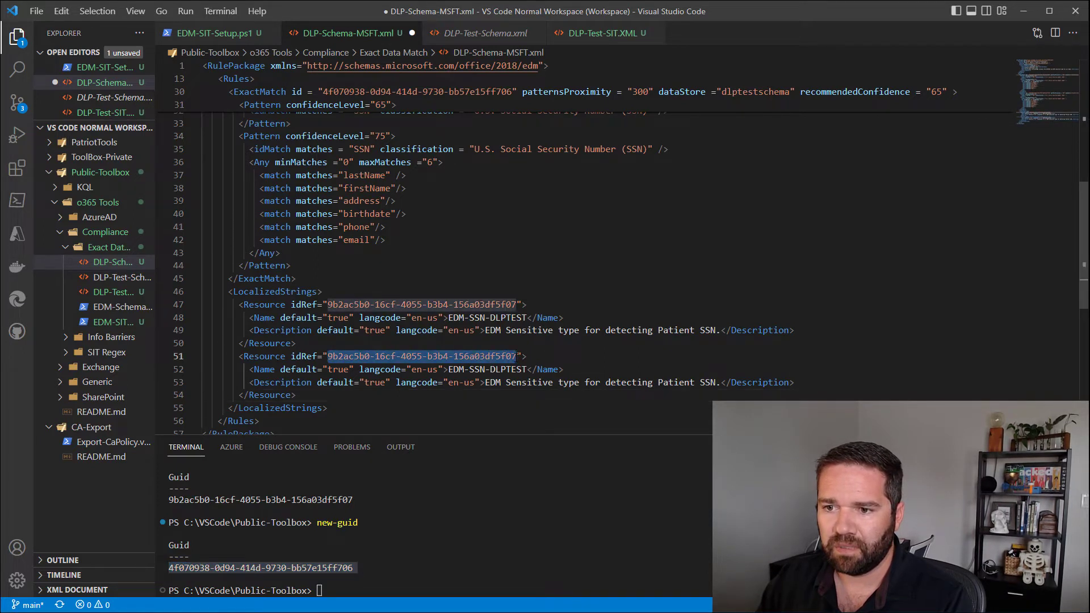
key("ctrl+v")
Step: Rename the second Resource to EDM-CCN-DLPTEST and change its description to detecting Patient CCN
left_click(482, 369)
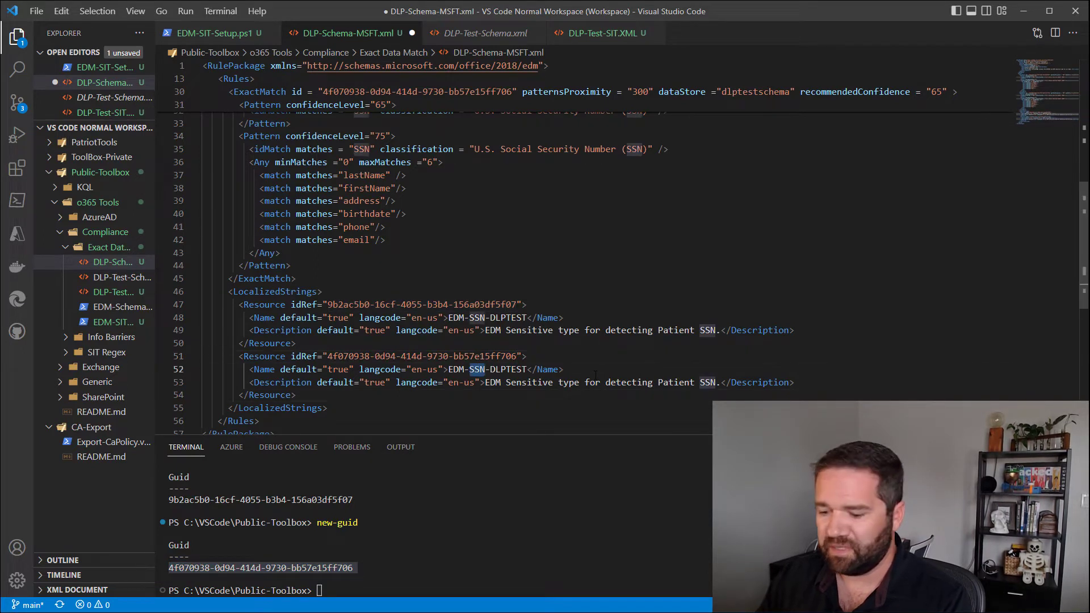
type("CCN")
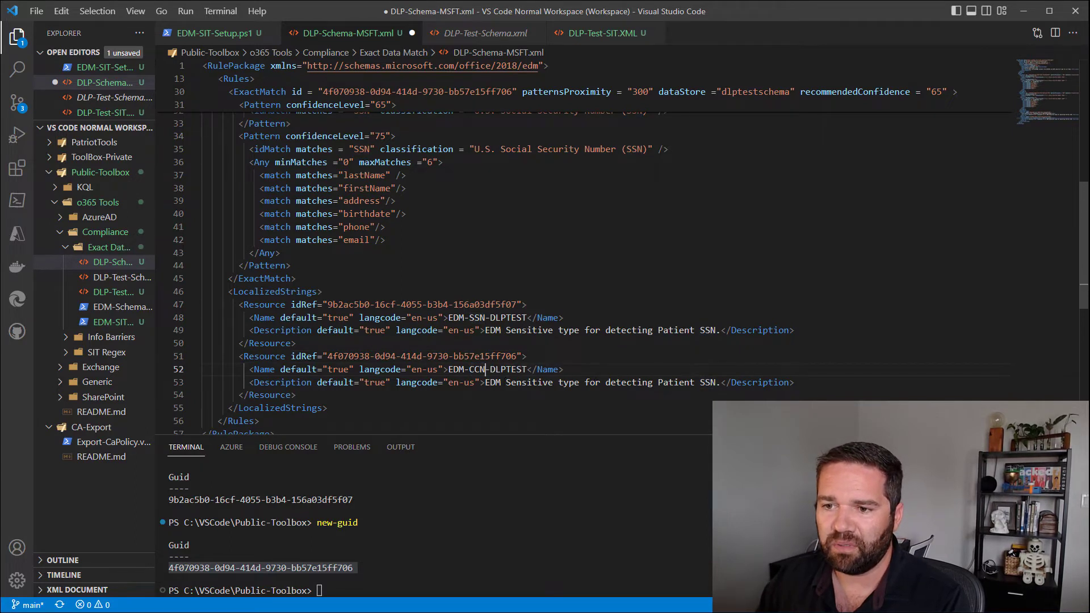
double_click(707, 382)
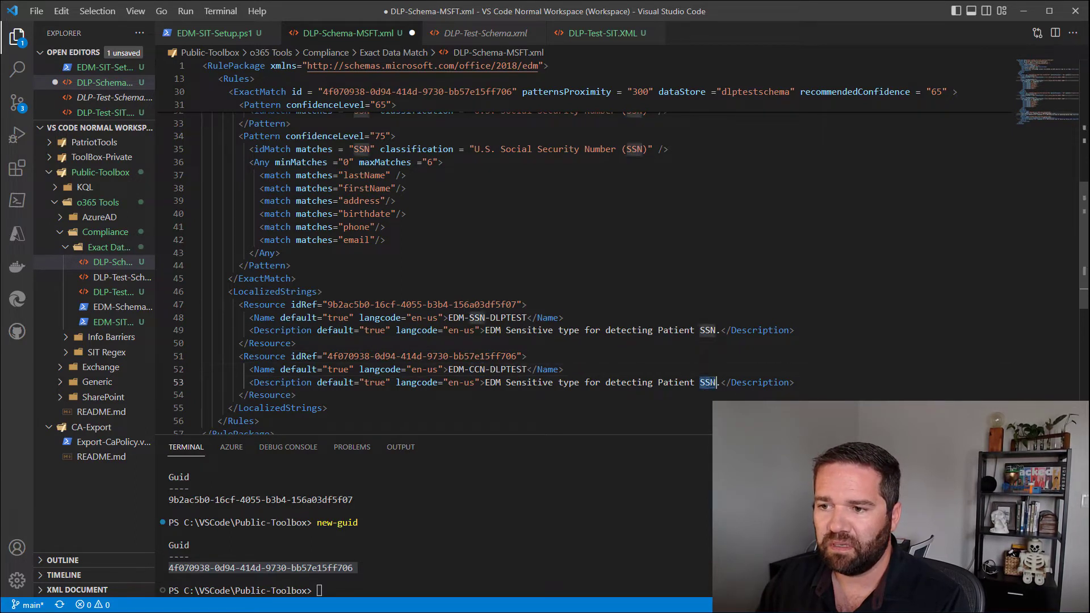
type("CCN")
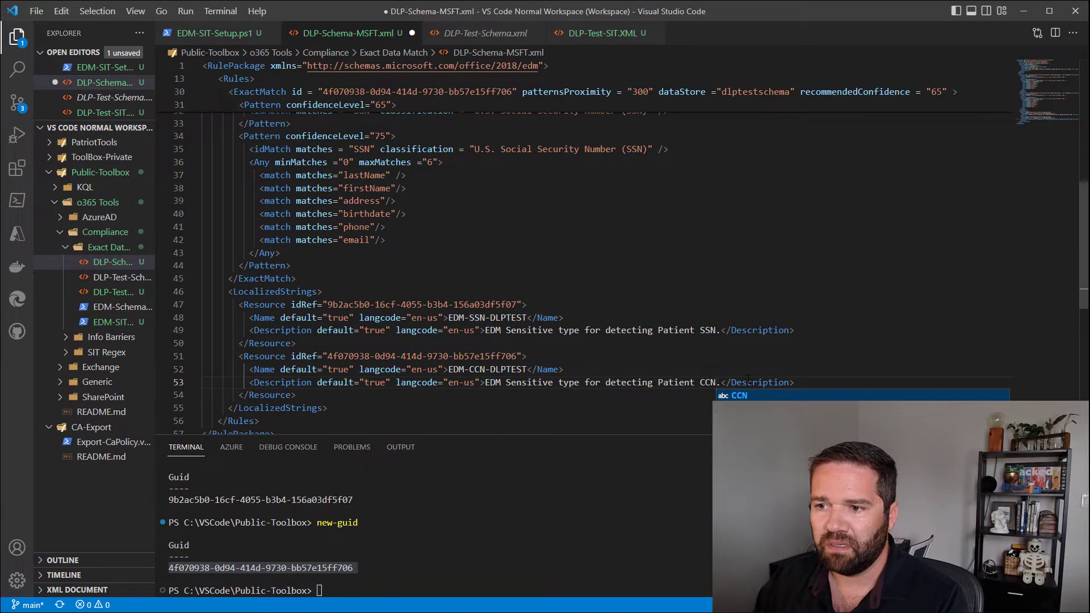
left_click(487, 395)
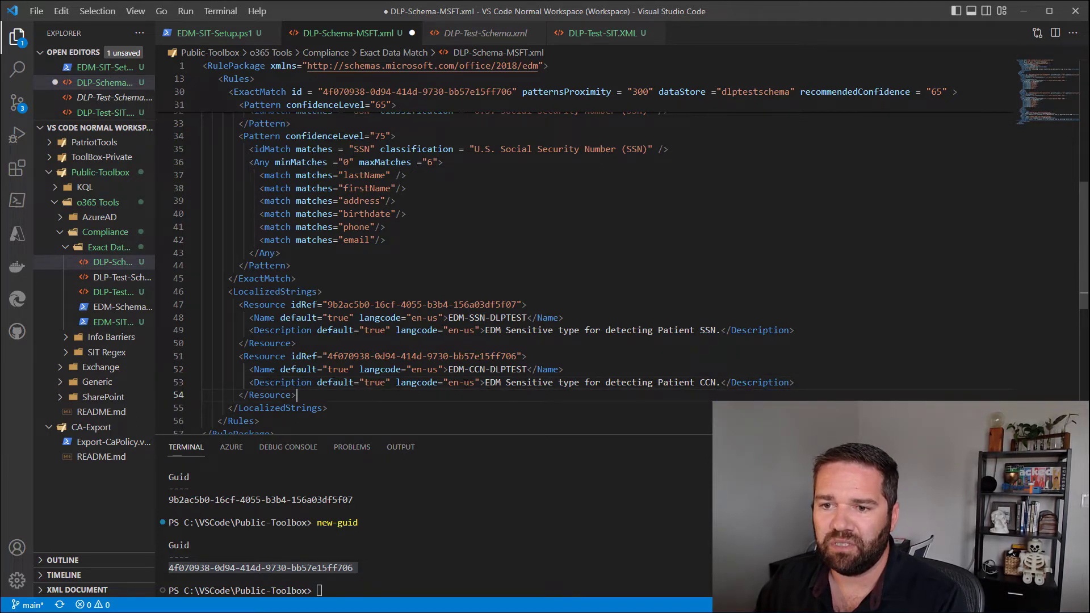
Step: Set idMatch matches to CCN, as named in the test schema, in both patterns of the second ExactMatch block
scroll(412, 316, "up", 3)
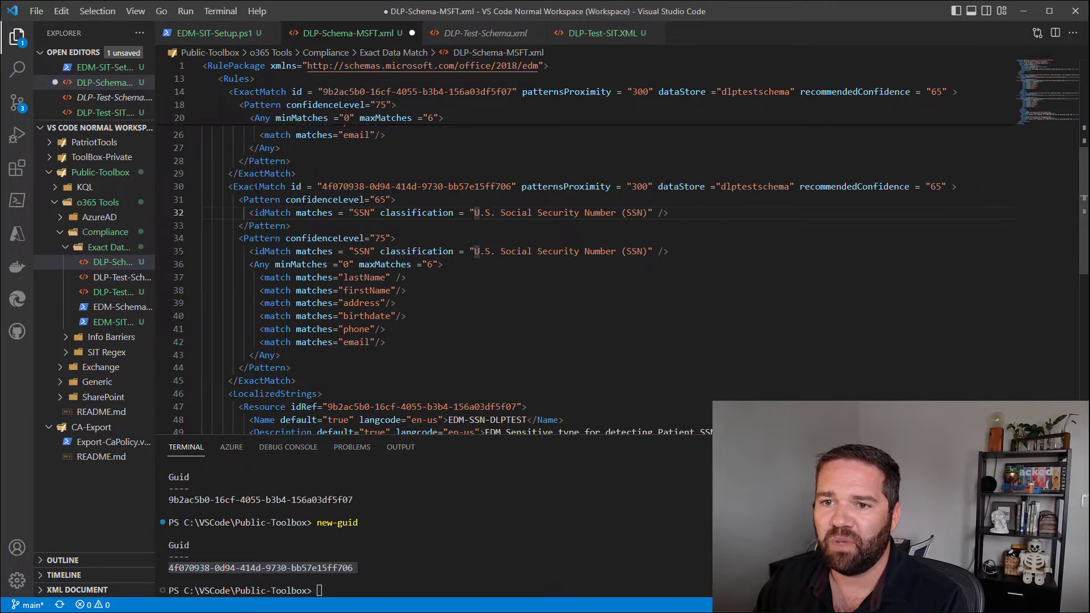
double_click(361, 186)
double_click(739, 187)
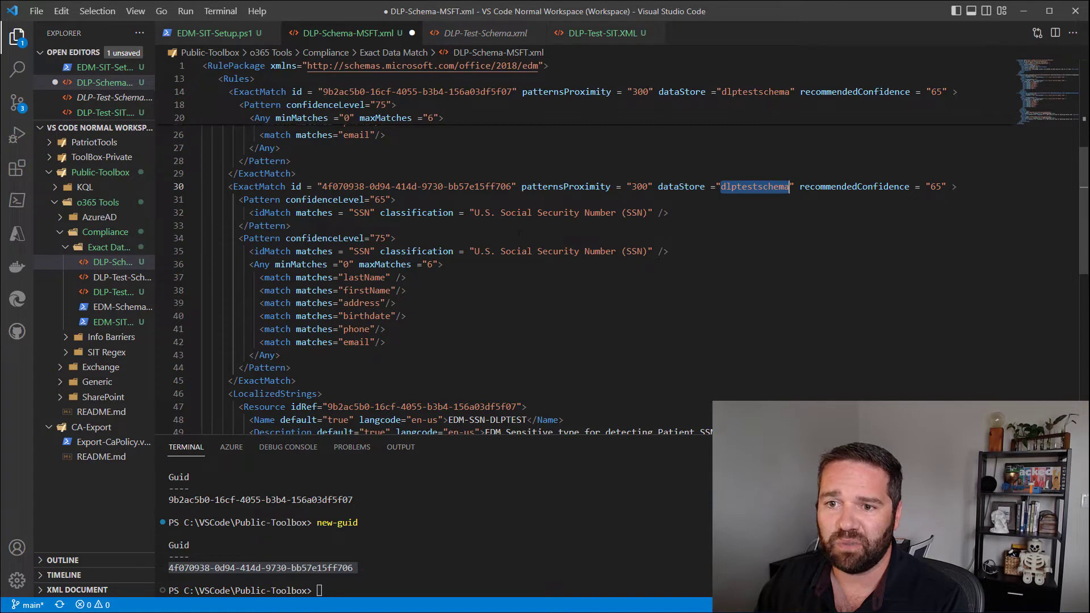
double_click(367, 213)
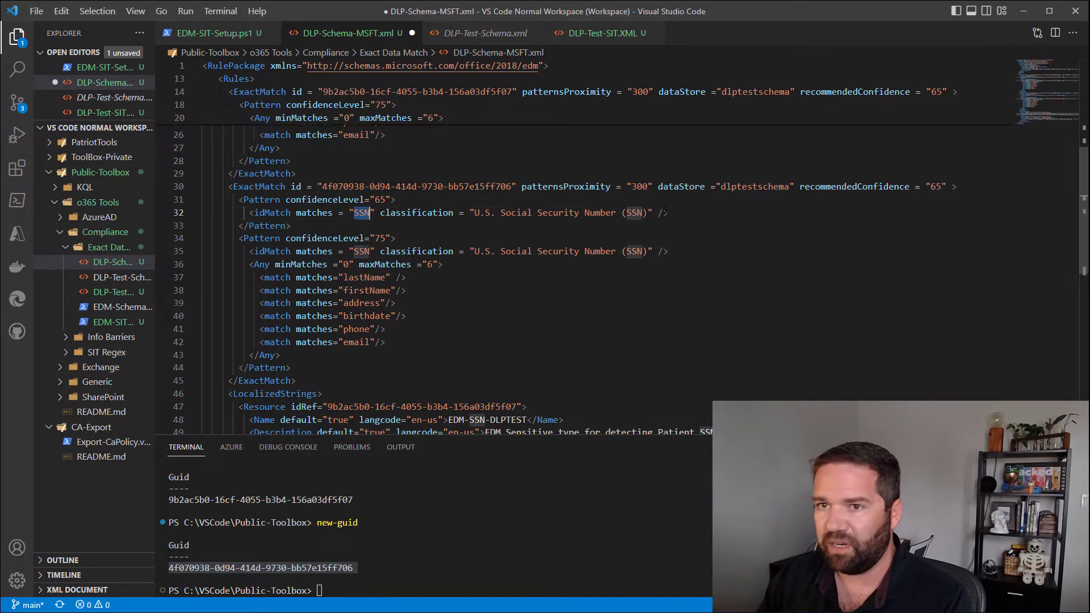
left_click(481, 33)
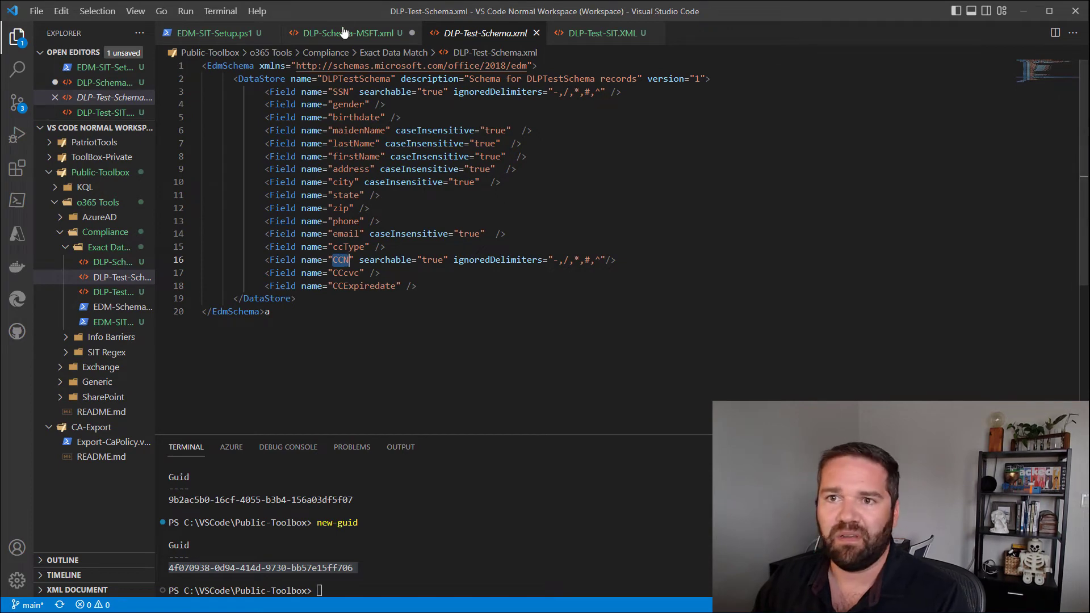
key("ctrl+Tab")
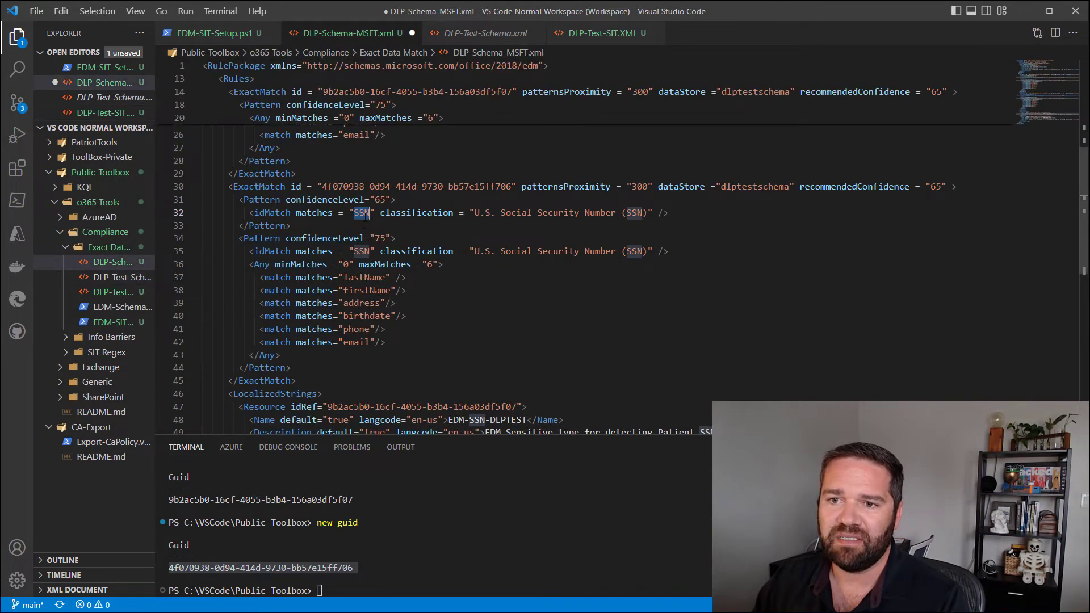
key("ctrl+v")
double_click(361, 251)
key("ctrl+v")
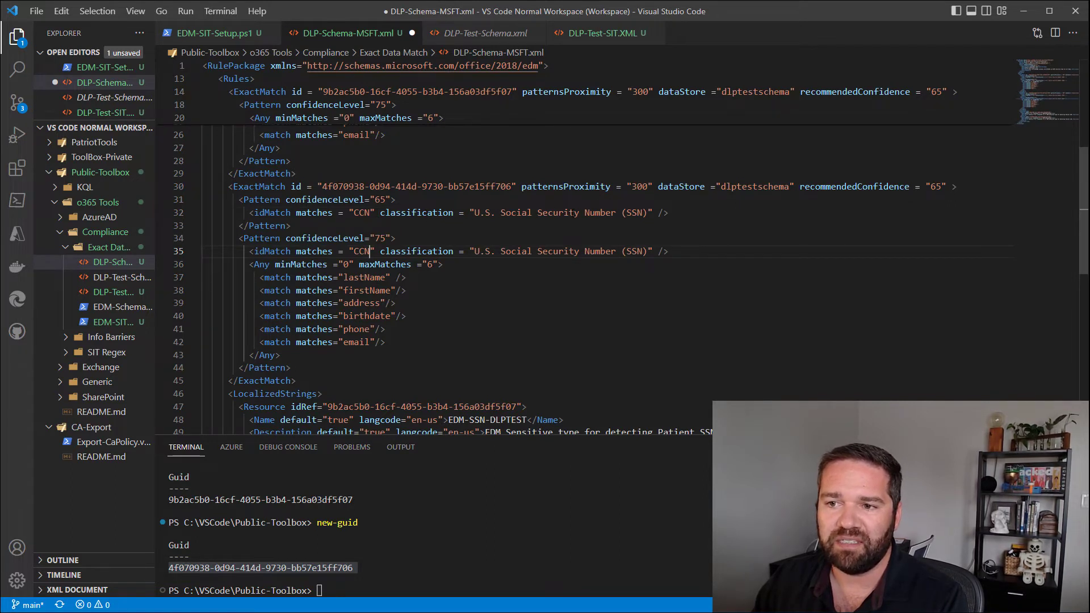
Step: Switch to Microsoft Purview, find the Credit Card Number sensitive info type by searching for credit, and copy its exact name
double_click(574, 214)
left_click(574, 213)
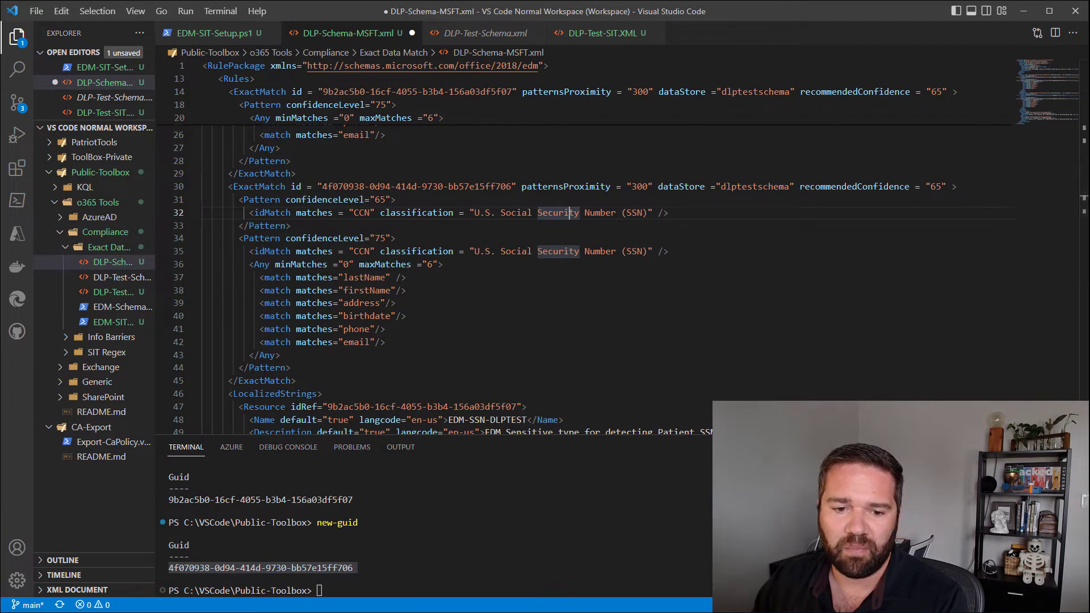
key("alt+Tab")
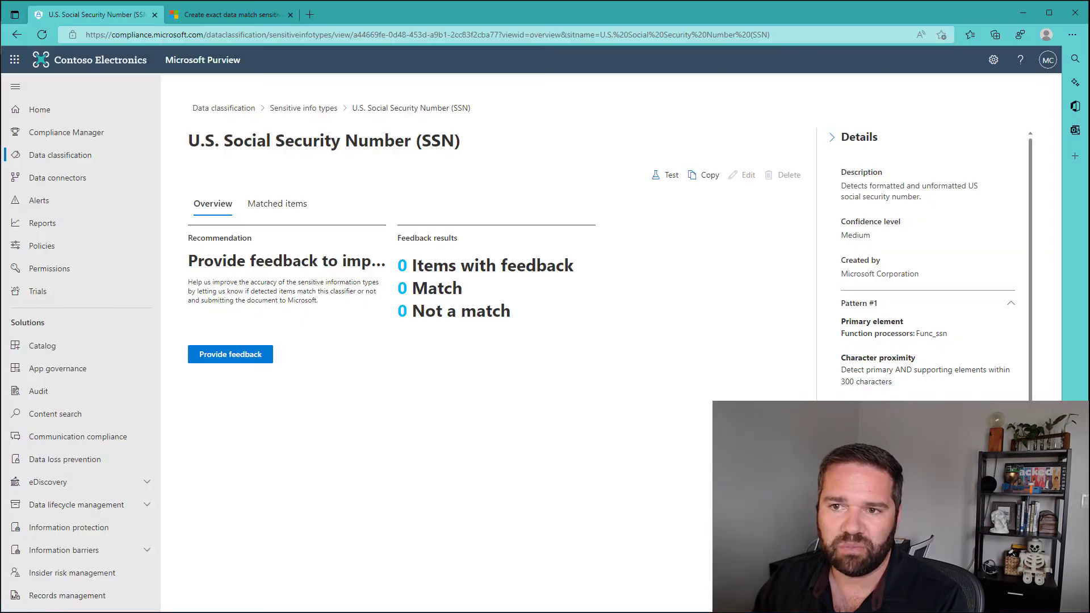
left_click(310, 109)
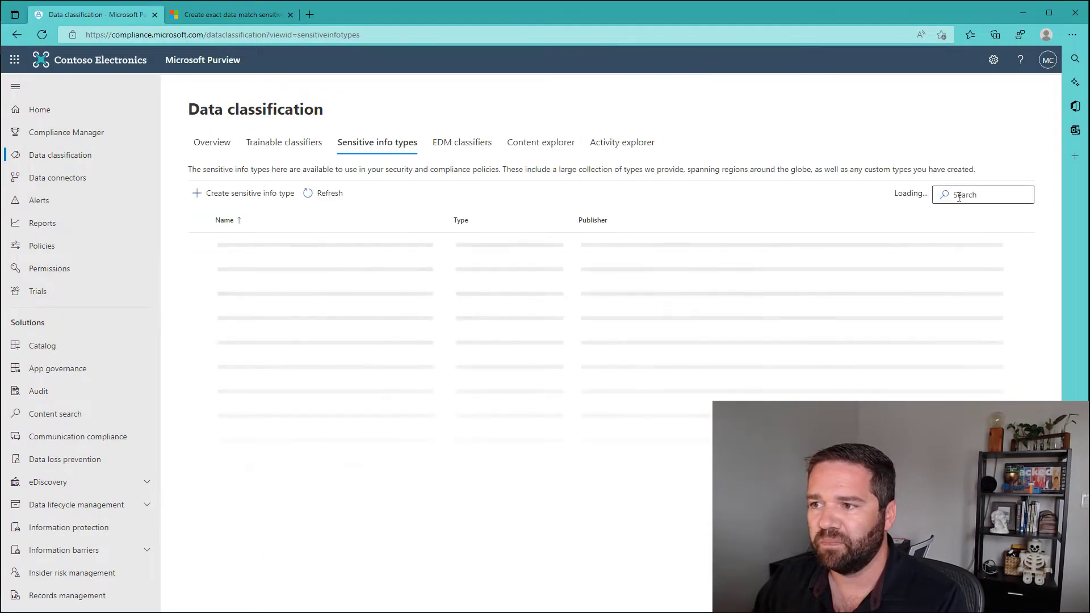
left_click(961, 195)
type("credit")
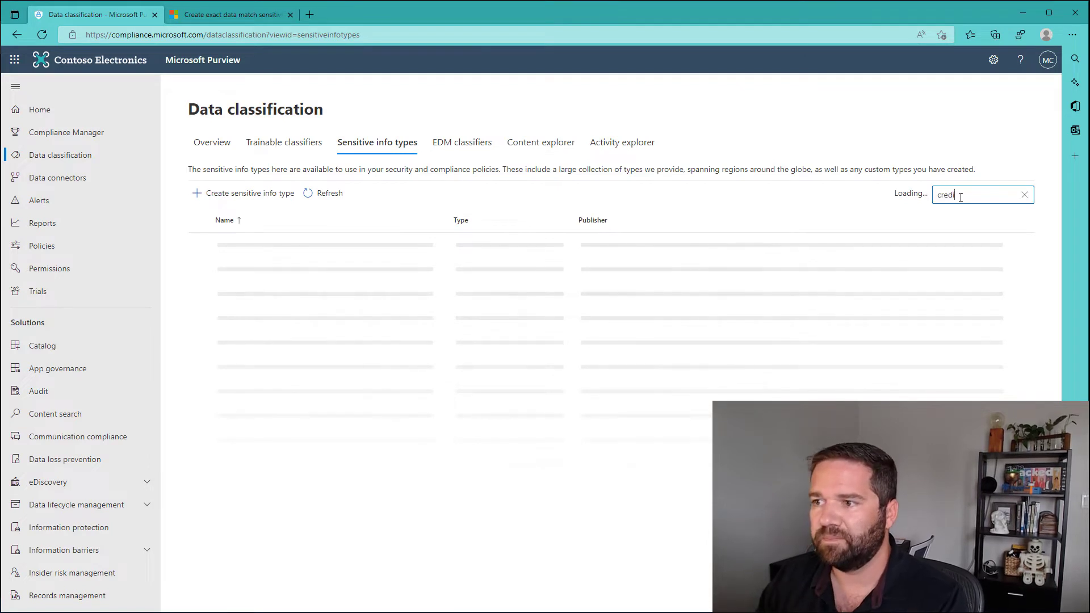
left_click_drag(288, 250, 216, 252)
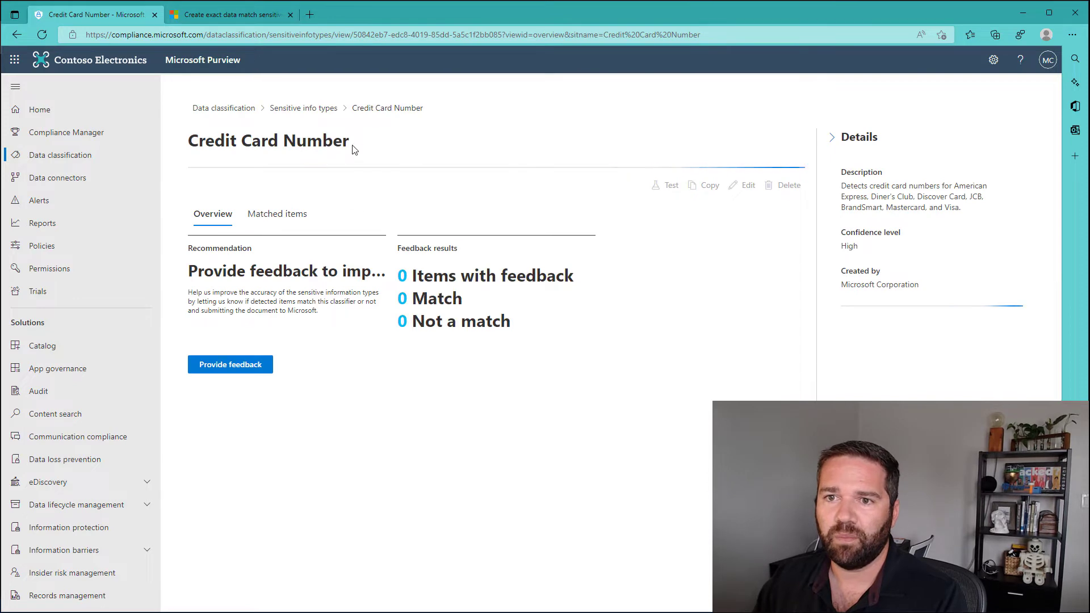
left_click_drag(350, 145, 181, 148)
key("ctrl+c")
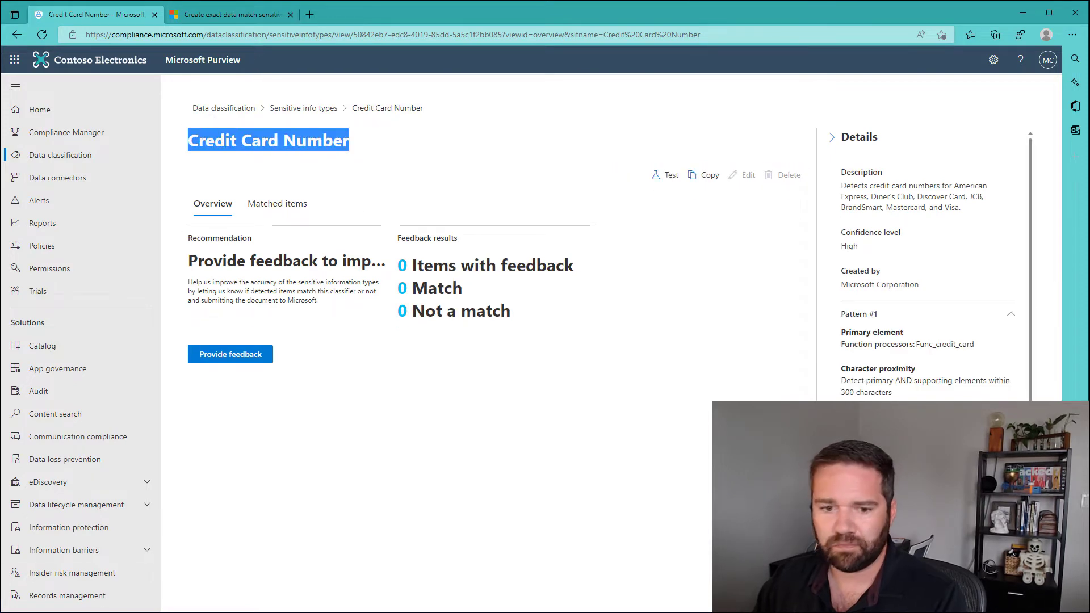
Step: Back in VS Code, set the classification to Credit Card Number in both idMatch lines of the second ExactMatch block
key("alt+Tab")
left_click(471, 380)
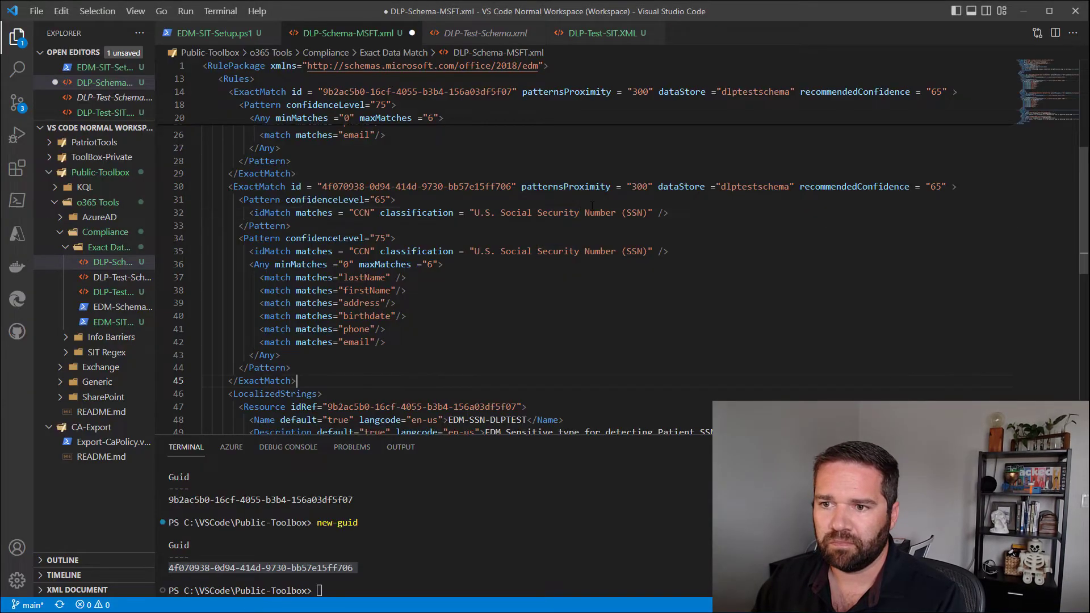
left_click_drag(476, 213, 648, 214)
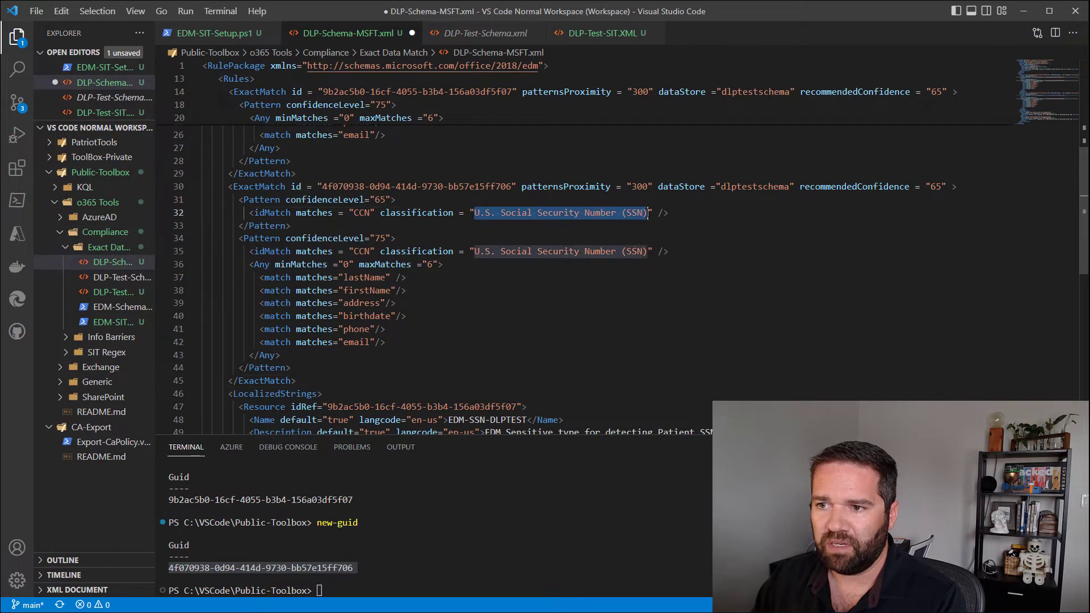
key("ctrl+v")
left_click_drag(647, 251, 475, 251)
key("ctrl+v")
key("Down")
key("Down")
key("Down")
key("Down")
key("Down")
key("Down")
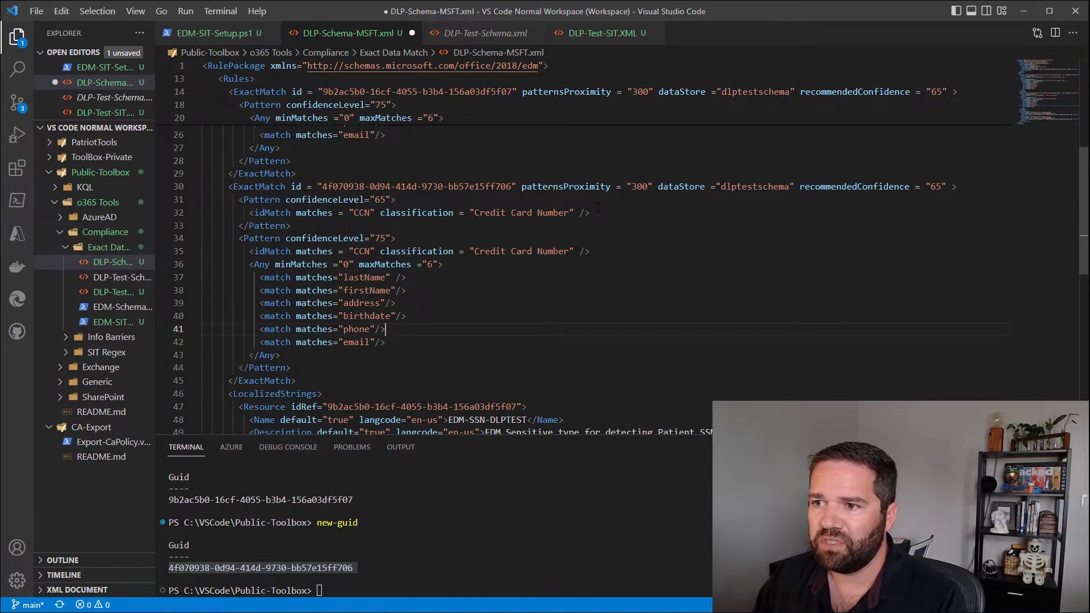
Step: Review the SSN and CCN ExactMatch blocks, checking their ids, idMatch fields, classifications and supporting matches, through to the LocalizedStrings resources
scroll(520, 340, "up", 8)
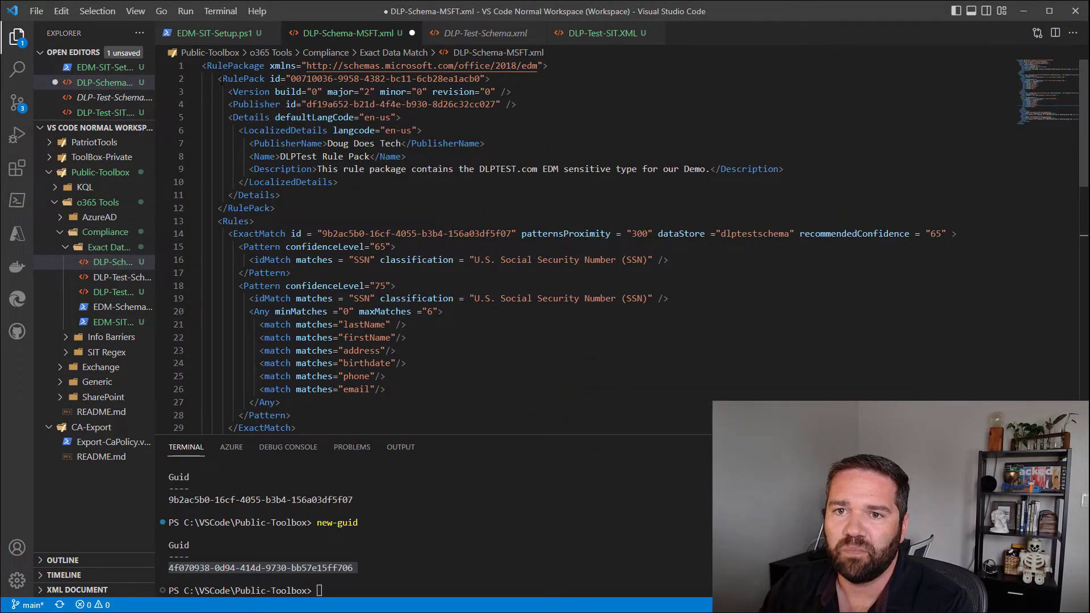
scroll(568, 255, "down", 3)
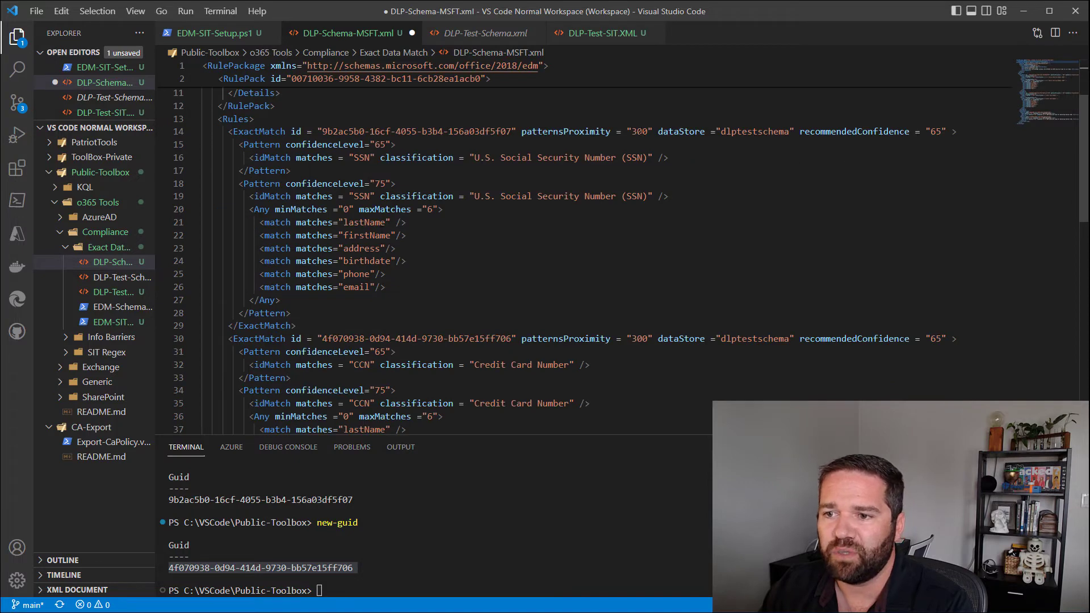
left_click_drag(233, 131, 297, 326)
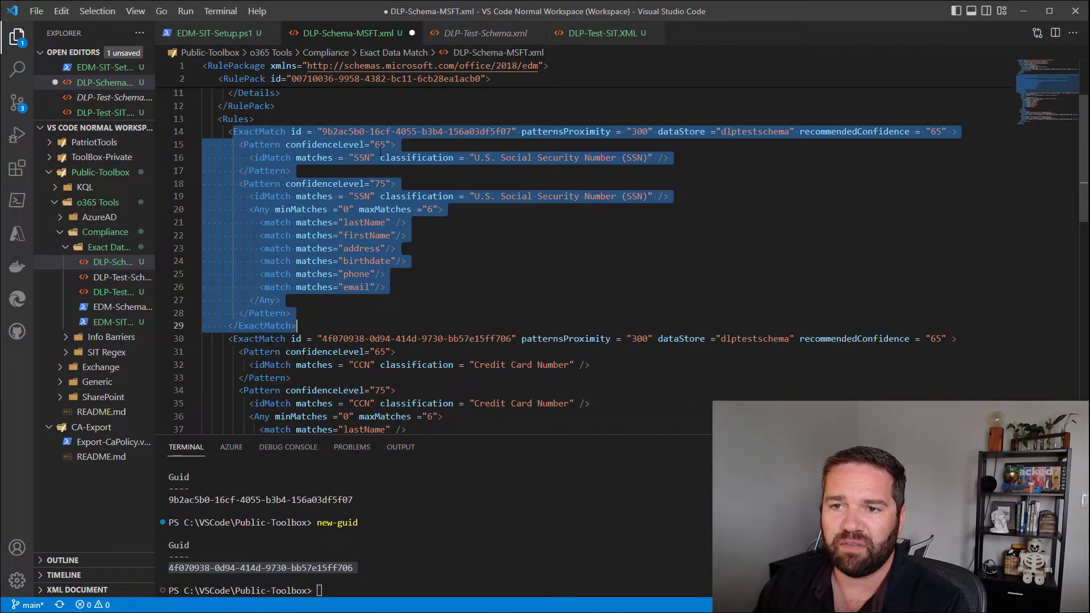
left_click(578, 158)
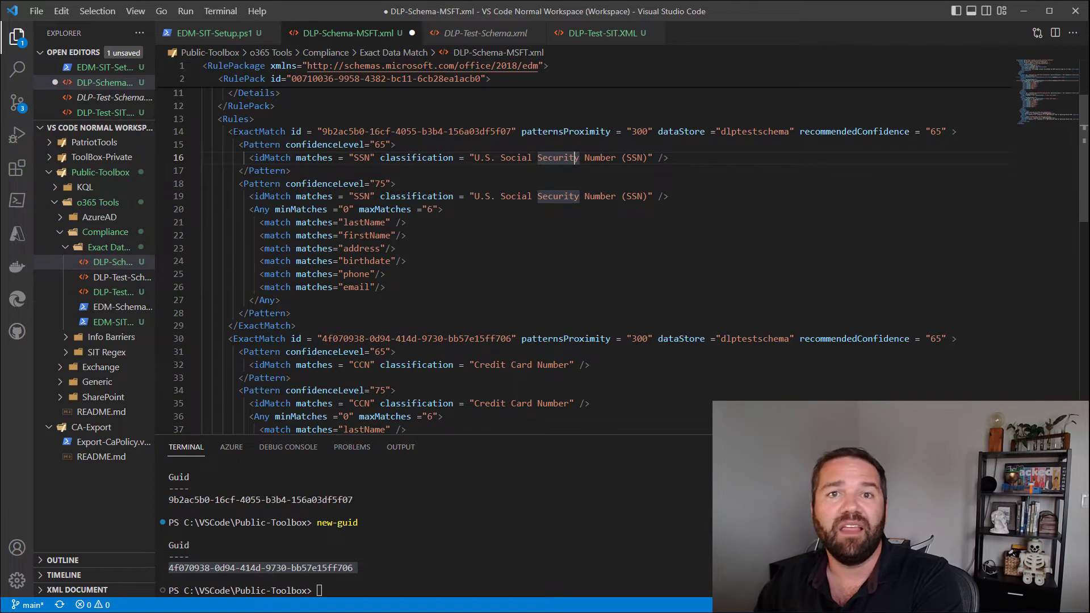
double_click(366, 158)
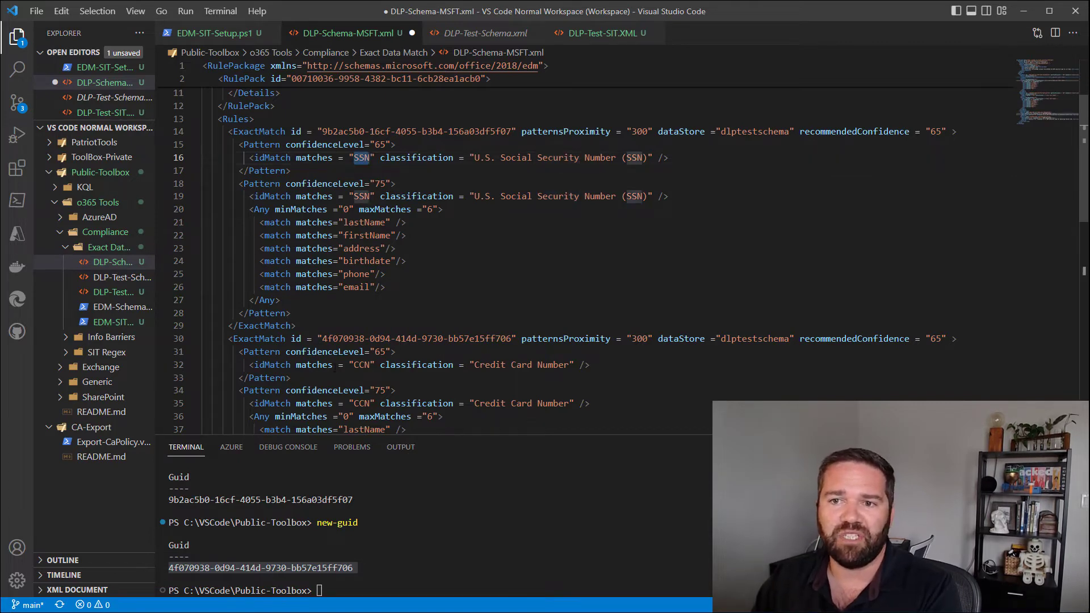
scroll(453, 341, "down", 2)
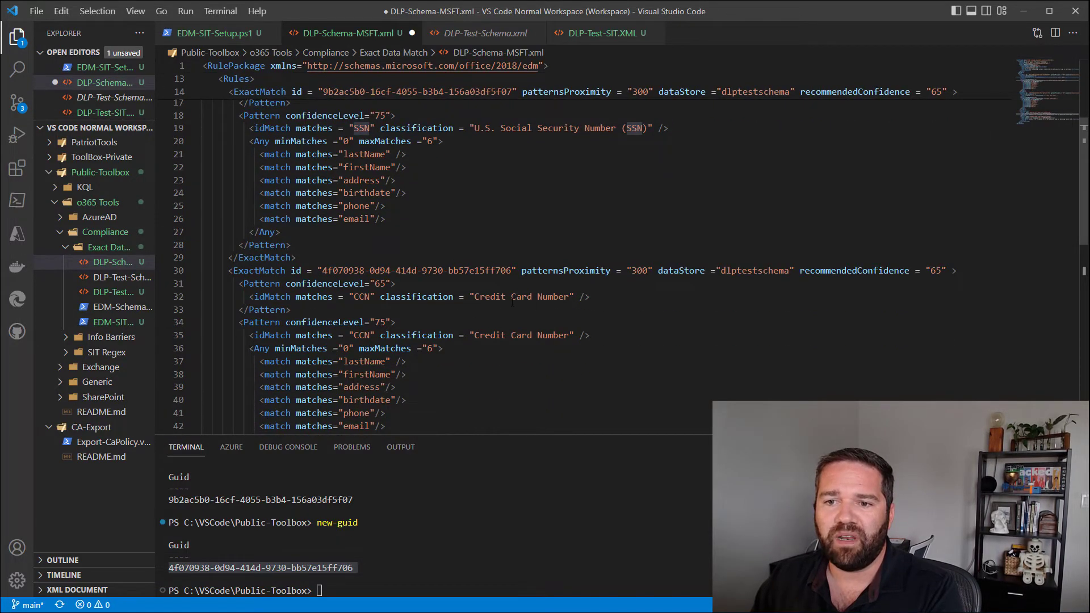
left_click_drag(322, 271, 511, 271)
scroll(488, 288, "down", 1)
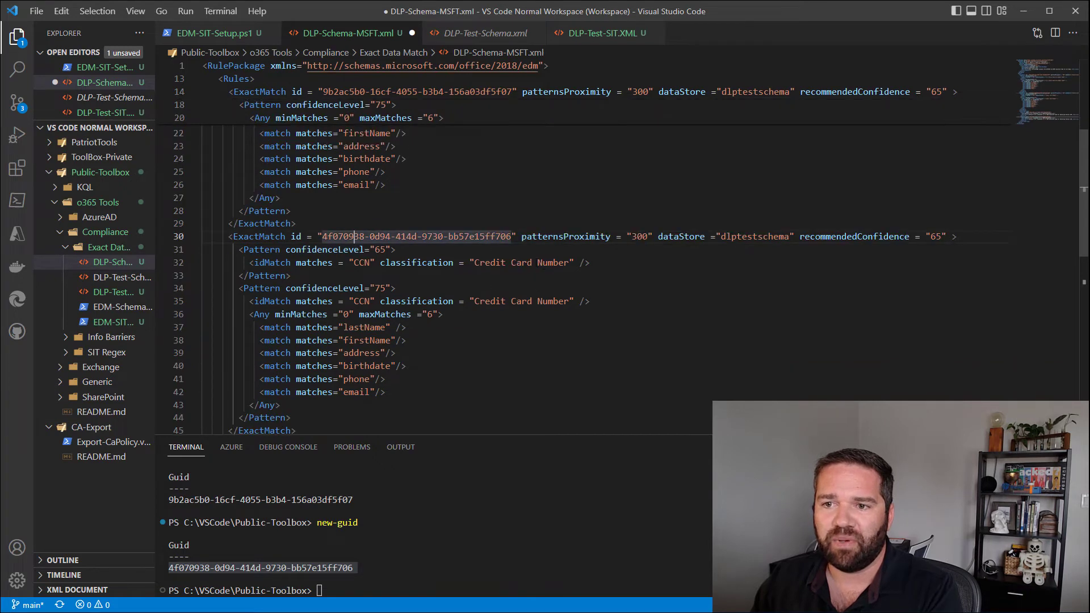
triple_click(541, 262)
left_click(541, 263)
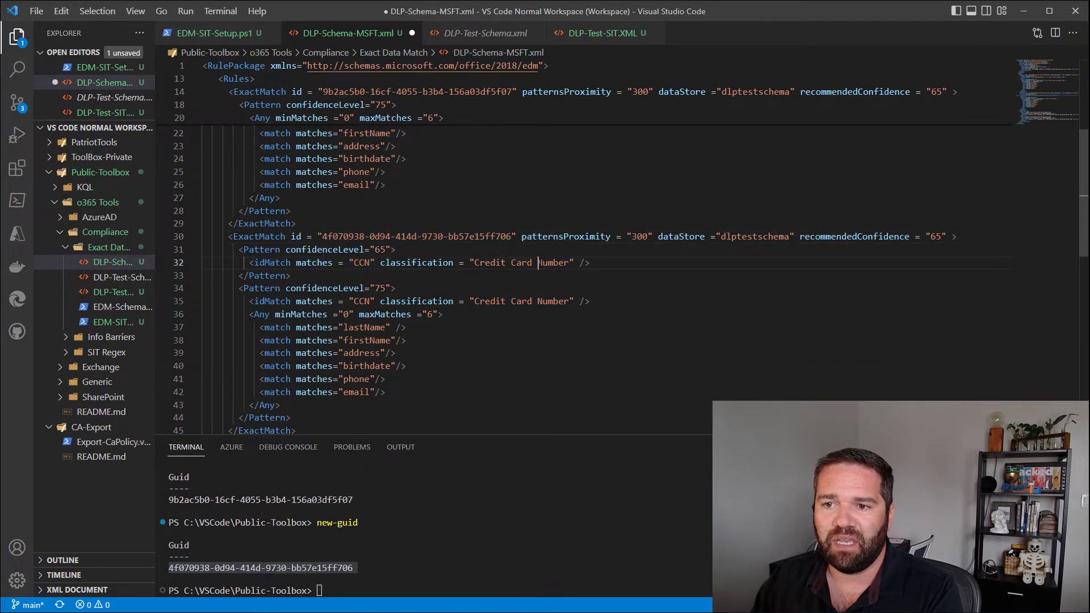
double_click(362, 263)
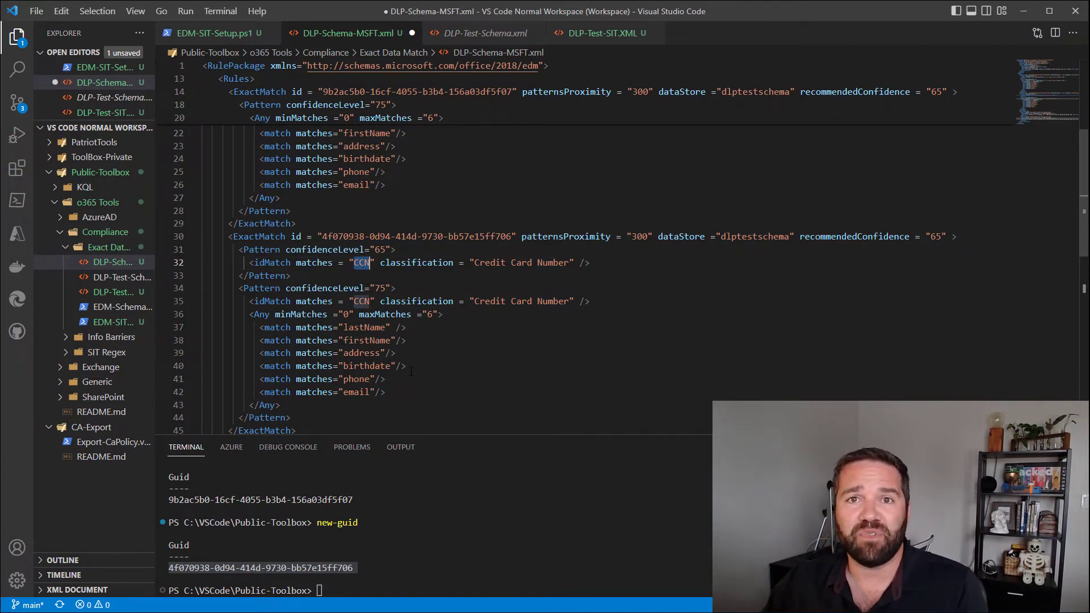
left_click_drag(385, 391, 257, 314)
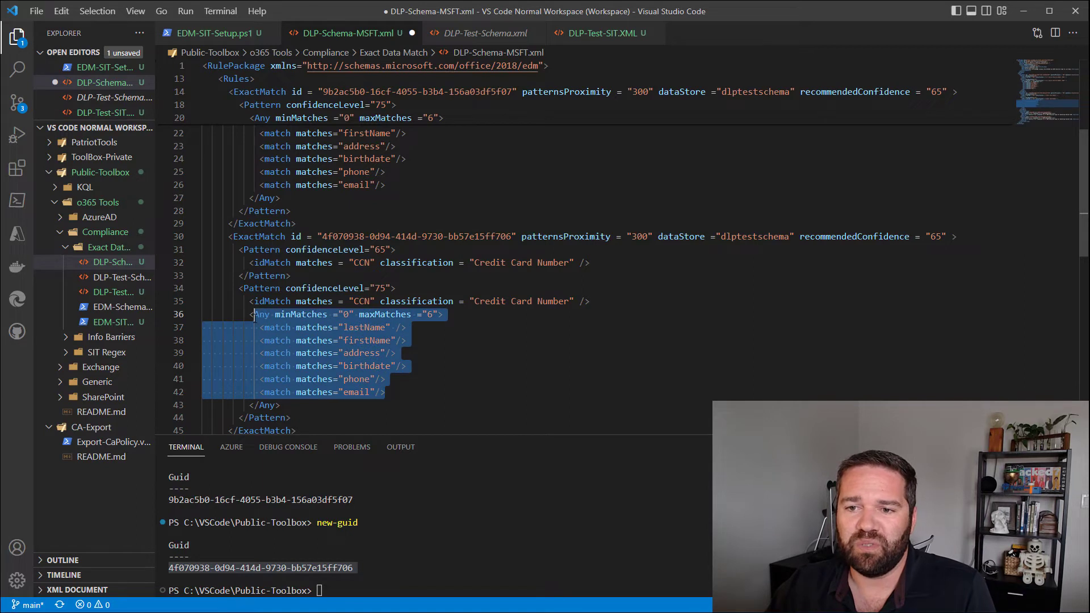
left_click(426, 384)
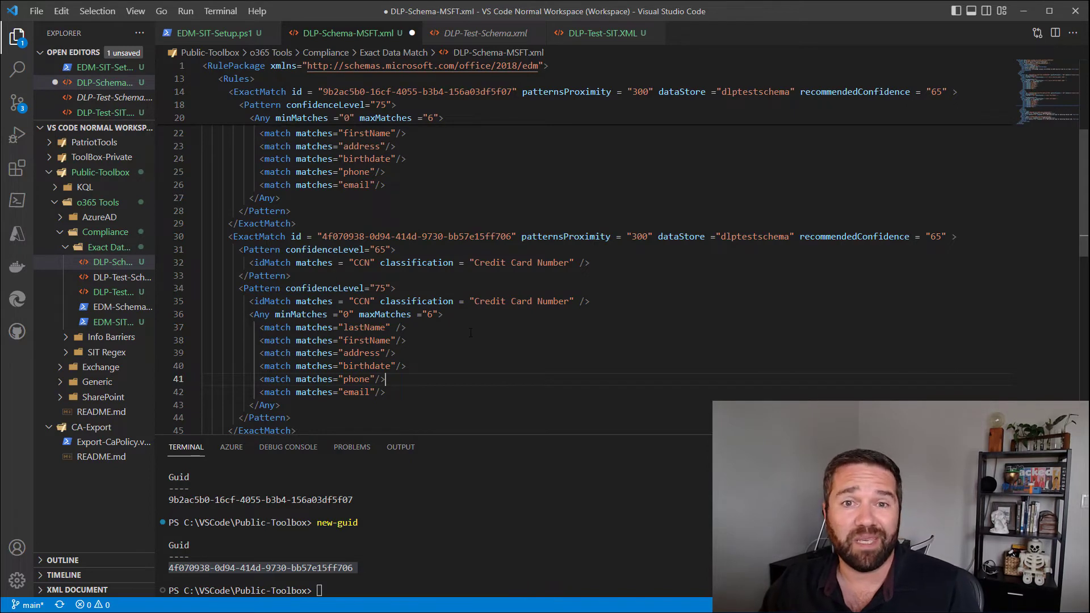
scroll(466, 348, "down", 2)
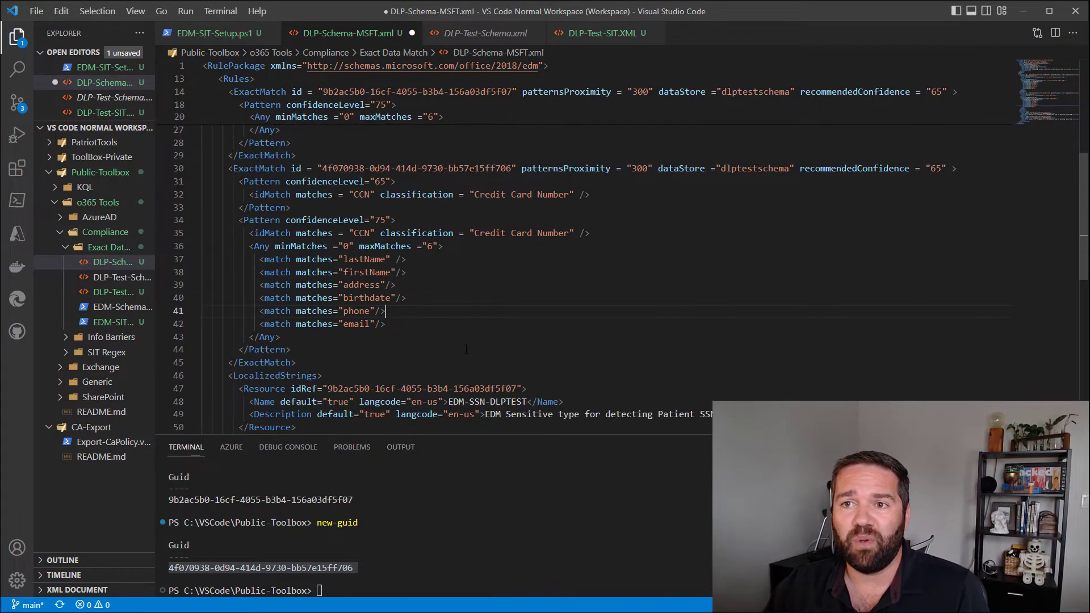
scroll(466, 349, "down", 1)
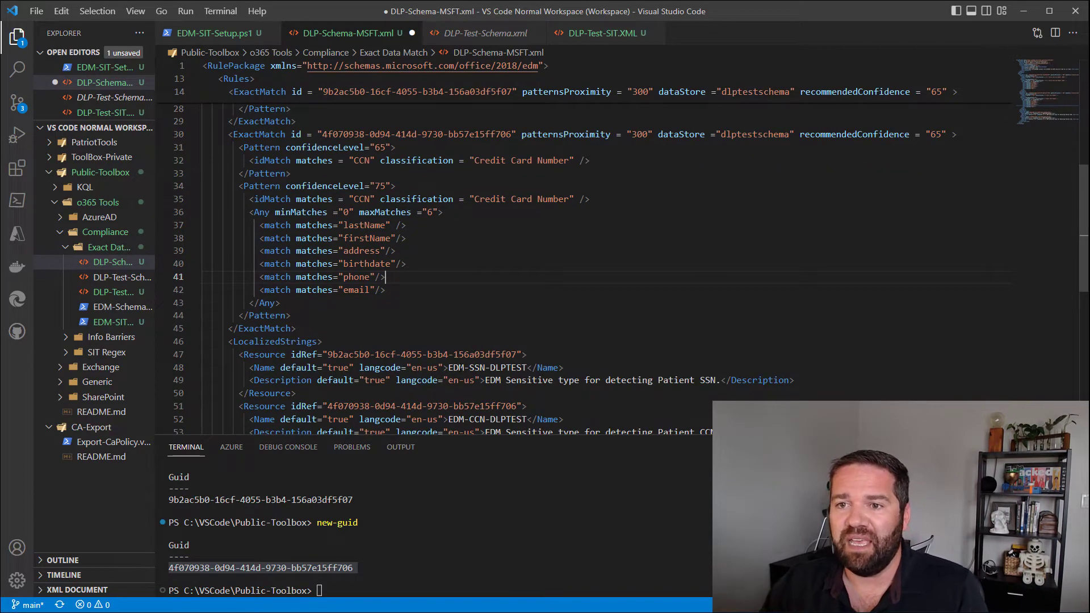
Step: Check the SSN and CCN resources in the LocalizedStrings section and save DLP-Schema-MSFT.xml
scroll(470, 341, "down", 5)
left_click(338, 249)
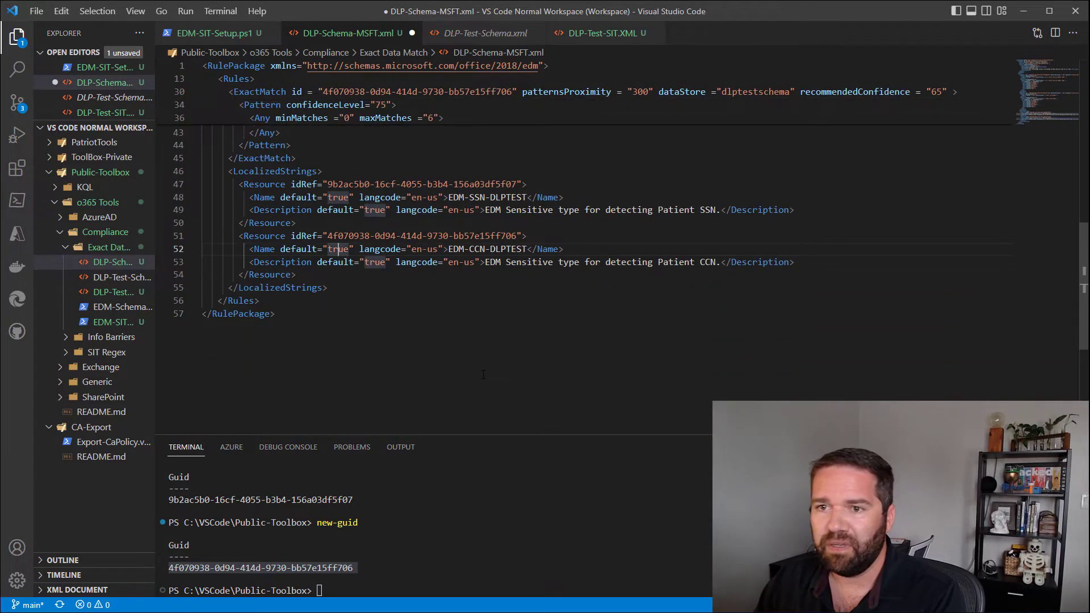
key("ctrl+s")
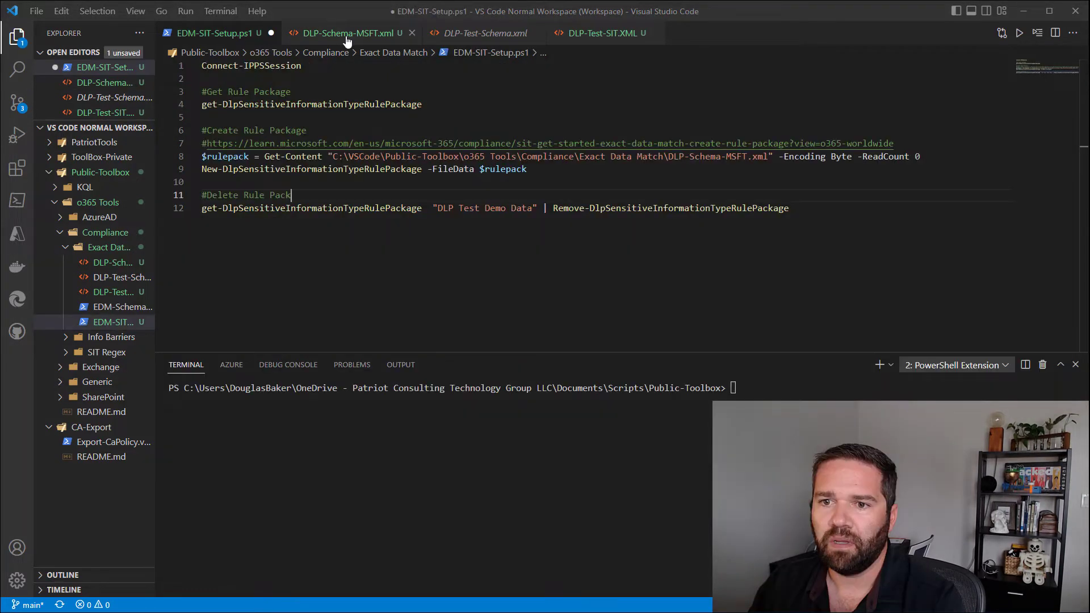
Step: Review DLP-Schema-MSFT.xml from the CCN rule to the LocalizedStrings, examining the CCcvc and CCExpiredate supporting matches in the CCN rule's 75-confidence pattern
left_click(347, 34)
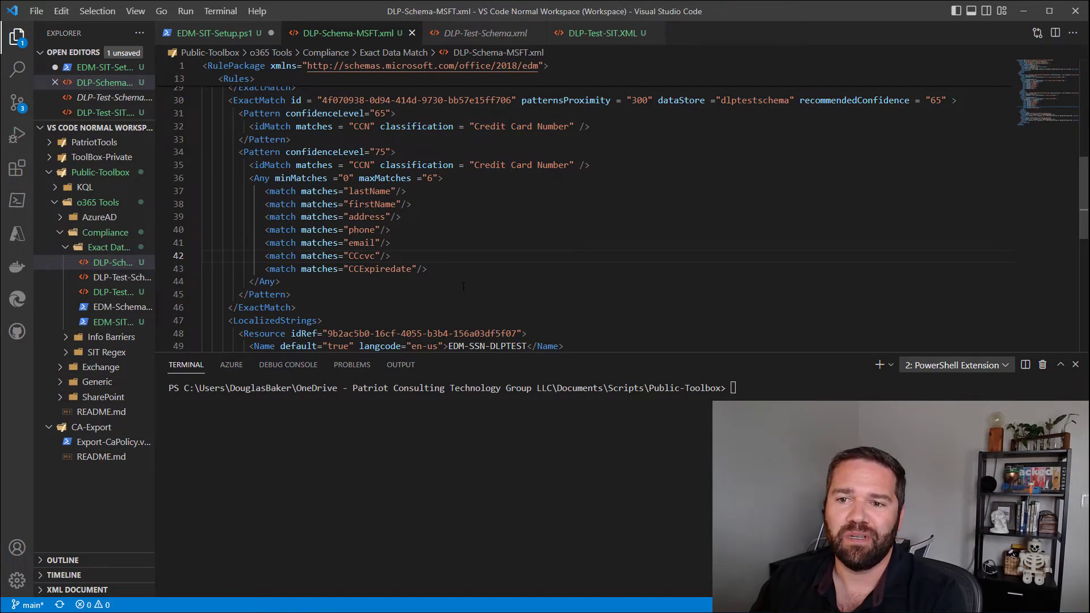
scroll(463, 287, "down", 4)
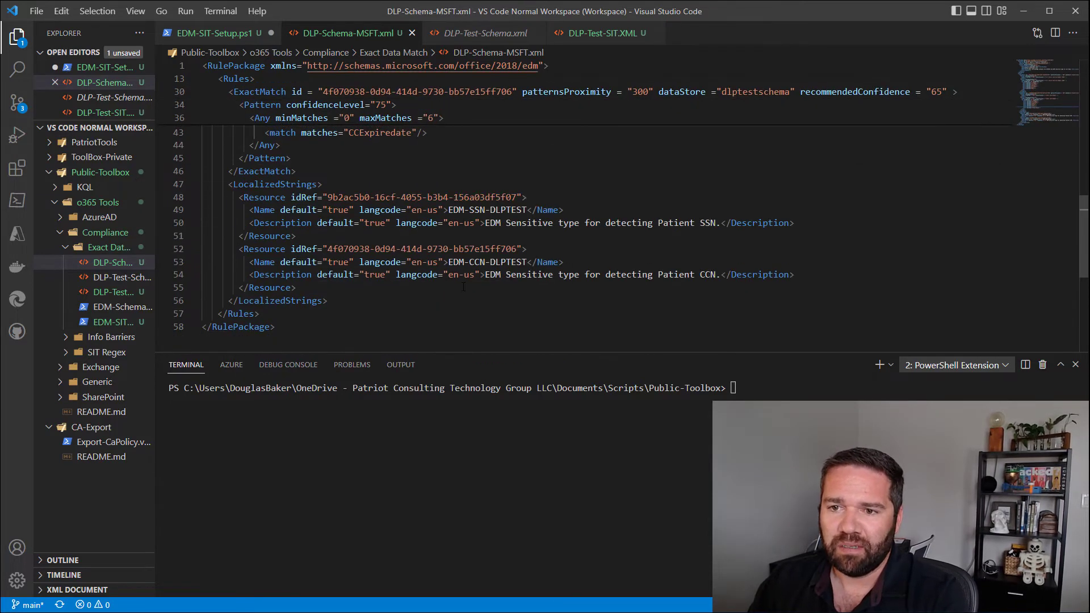
scroll(464, 287, "up", 5)
left_click_drag(445, 301, 270, 290)
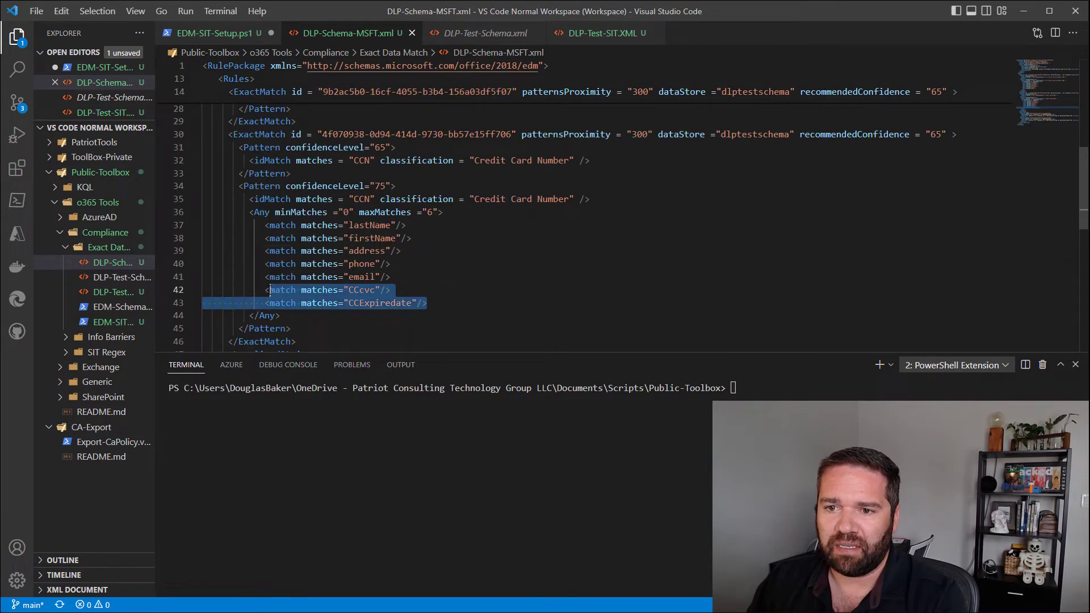
left_click(365, 290)
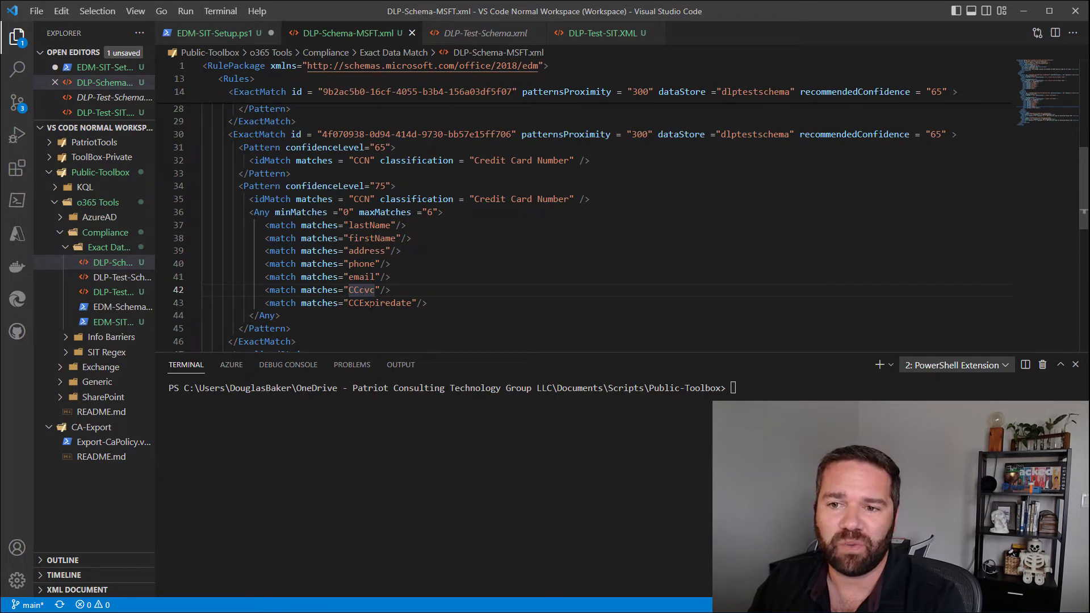
double_click(370, 304)
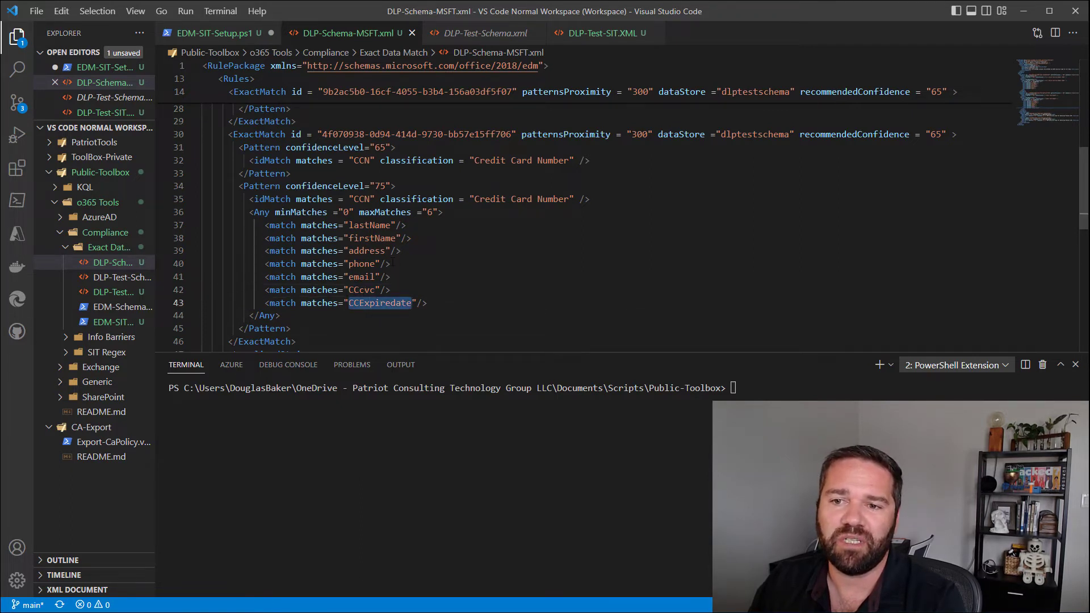
scroll(458, 267, "up", 2)
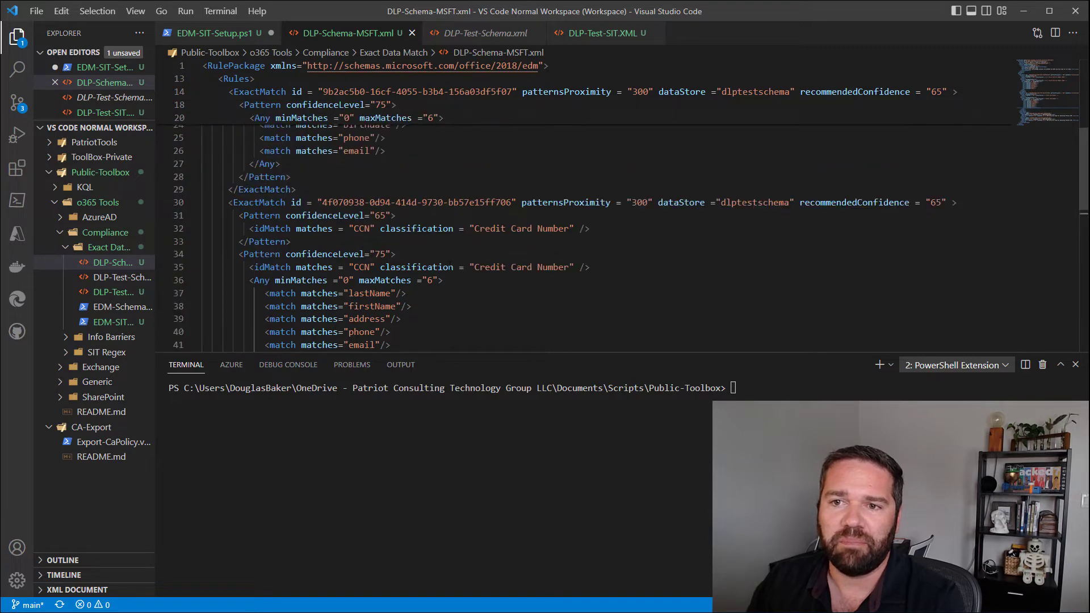
Step: In EDM-SIT-Setup.ps1, review the Connect-IPPSSession line and run only get-DlpSensitiveInformationTypeRulePackage to list the existing rule packages
left_click(230, 38)
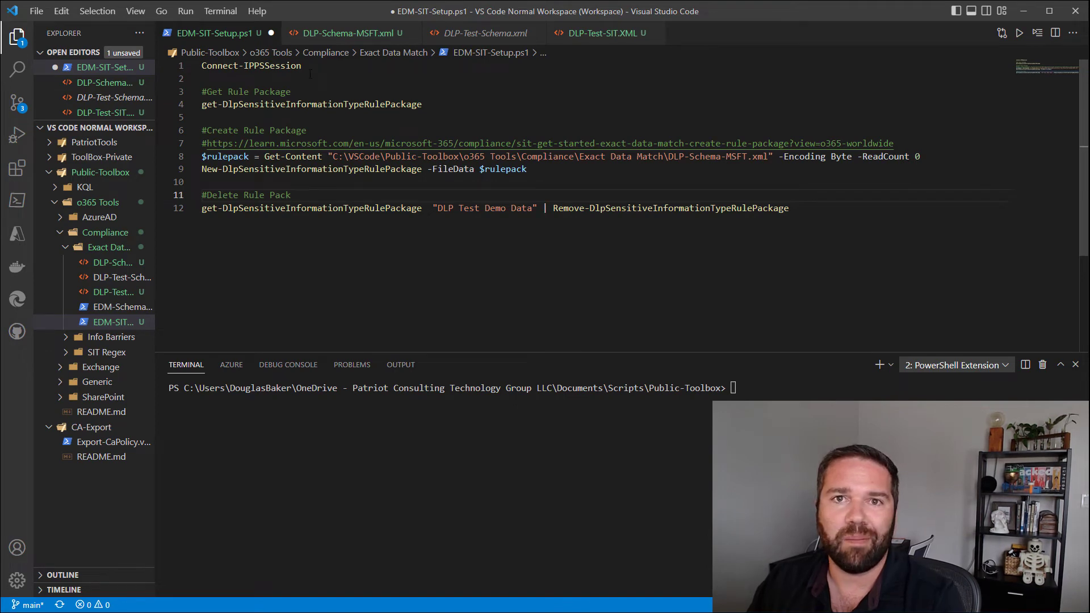
left_click_drag(310, 74, 193, 67)
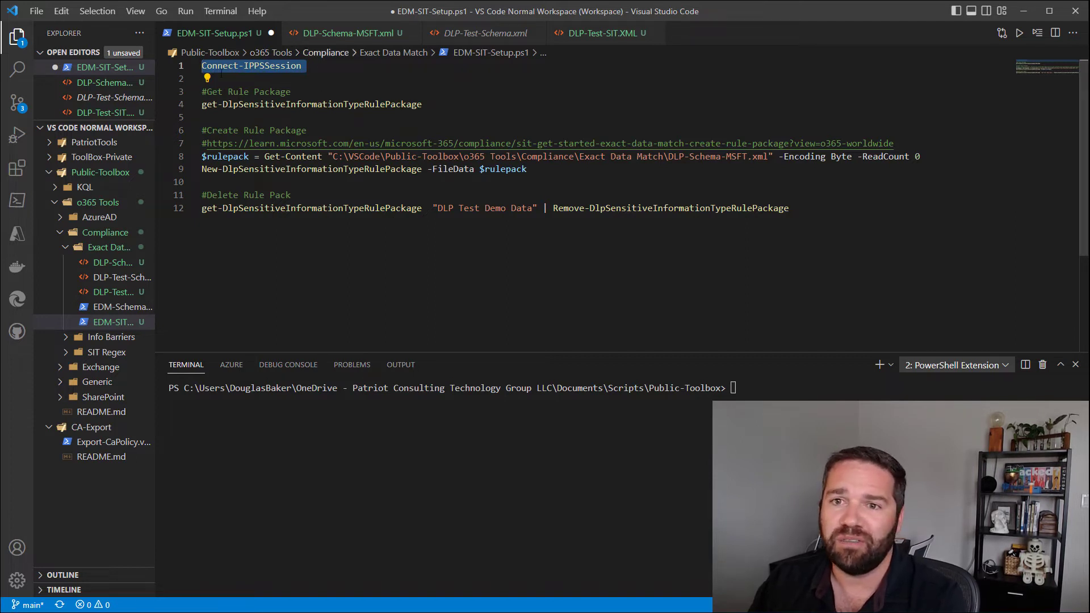
left_click_drag(423, 105, 199, 105)
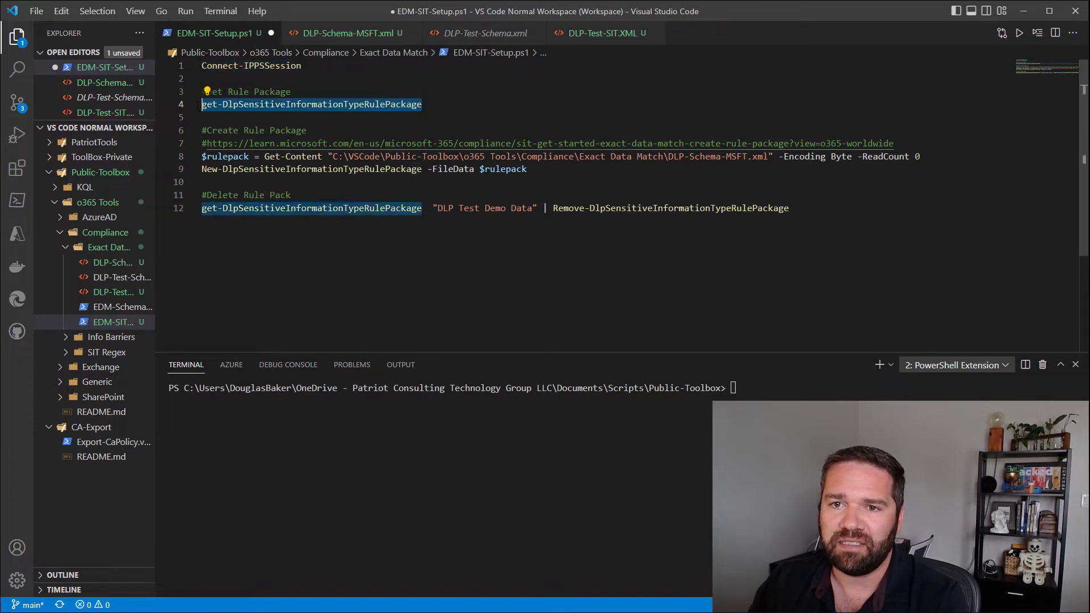
key("F8")
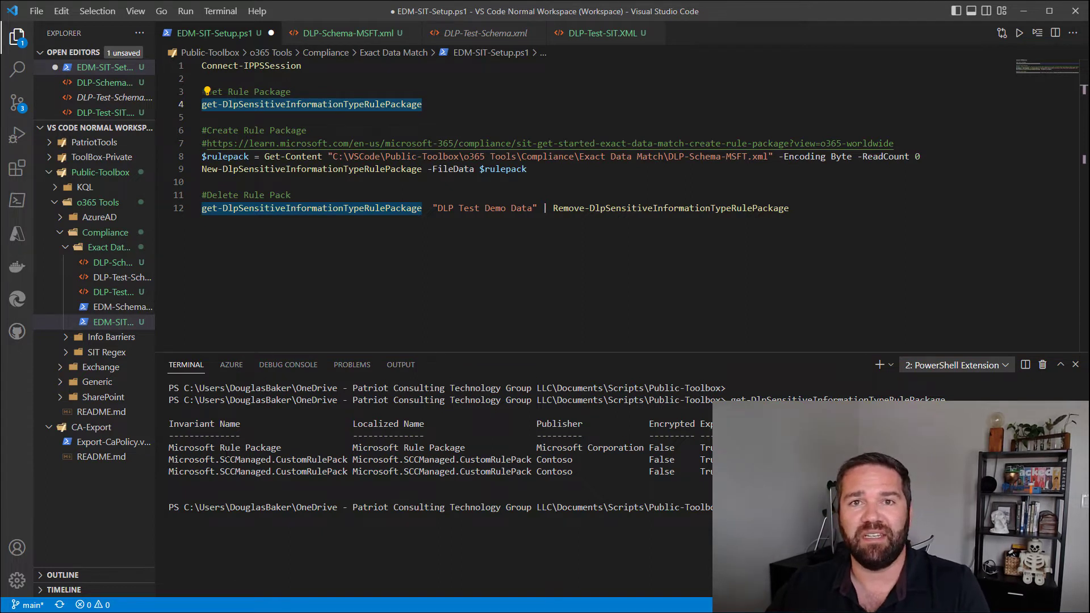
Step: Examine the Microsoft and custom rule packages listed in the Get-DlpSensitiveInformationTypeRulePackage terminal output
double_click(227, 459)
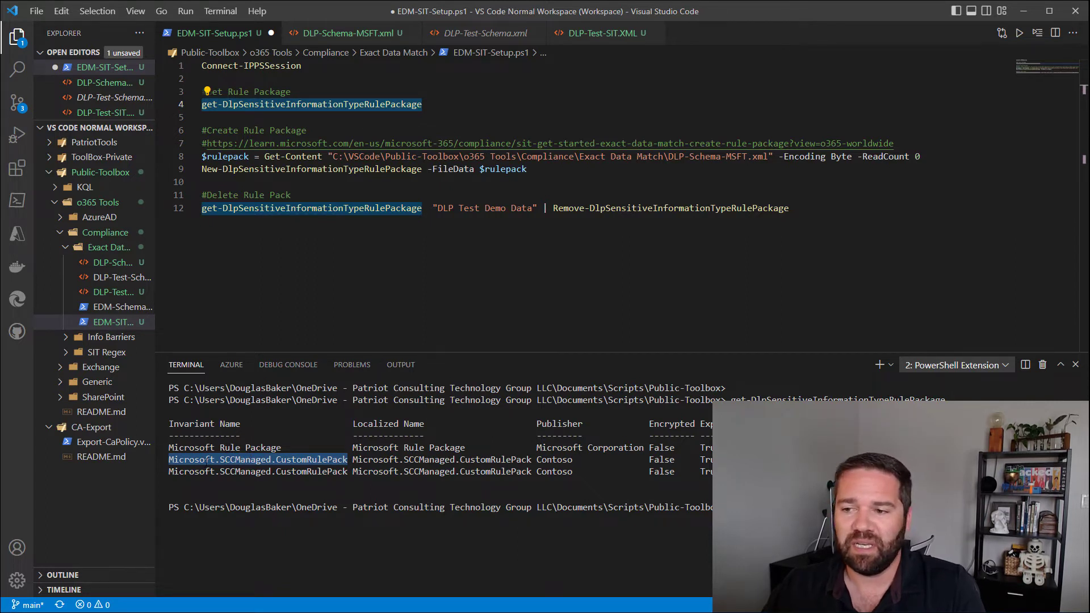
left_click_drag(179, 447, 308, 448)
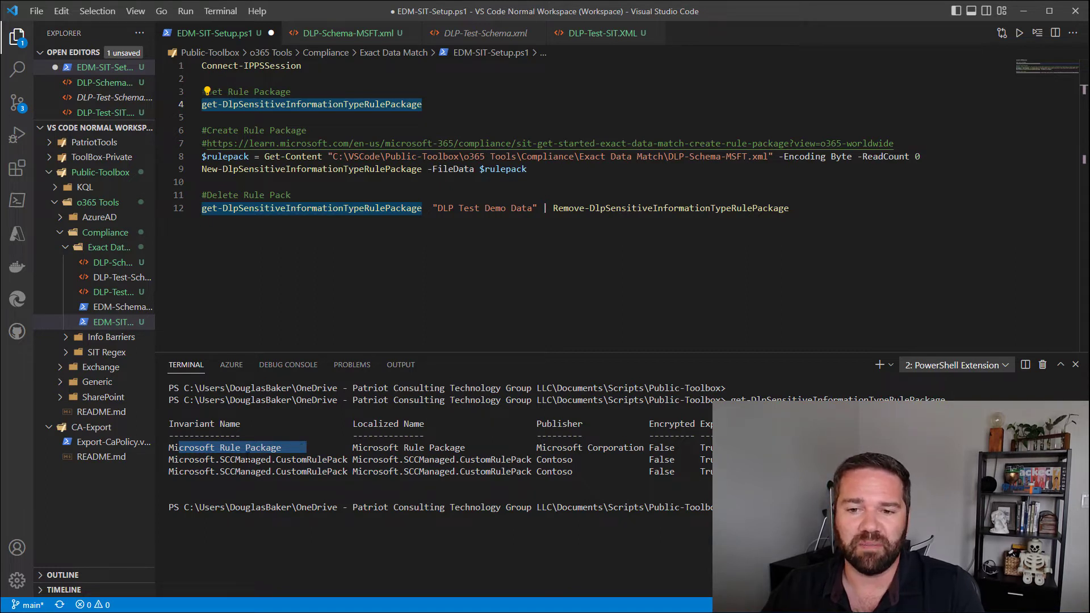
left_click_drag(227, 460, 339, 473)
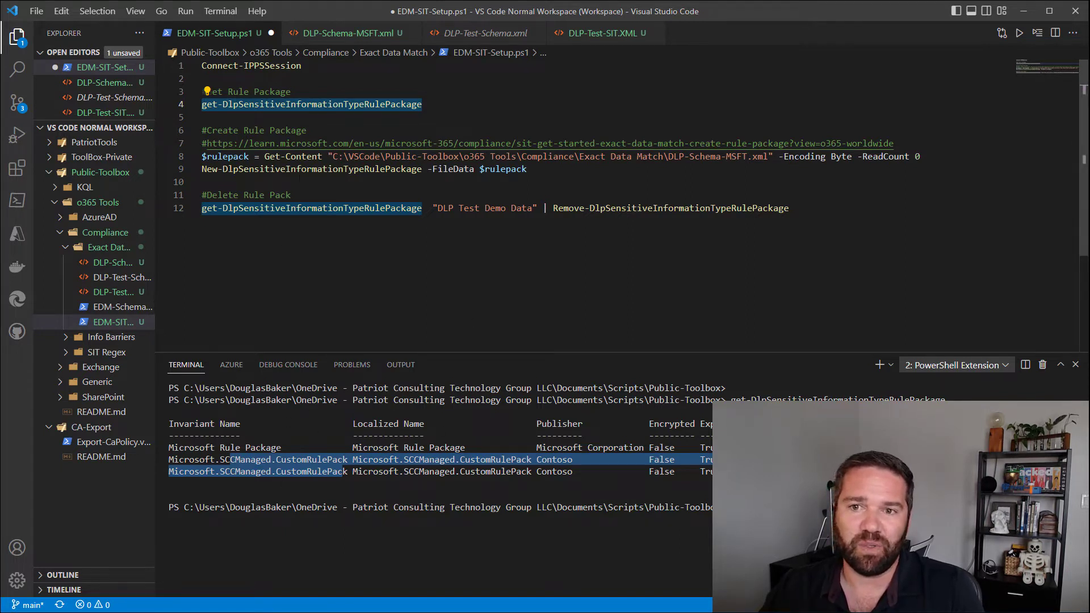
left_click(297, 104)
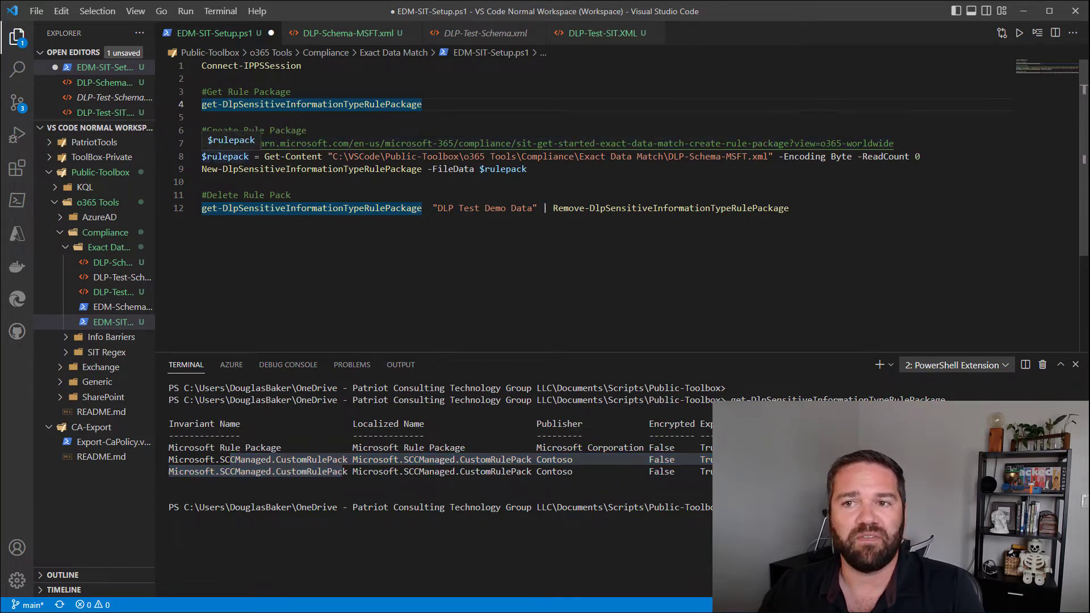
Step: Run the script line that loads DLP-Schema-MSFT.xml into $rulepack with byte encoding and a read count of 0
left_click(211, 157)
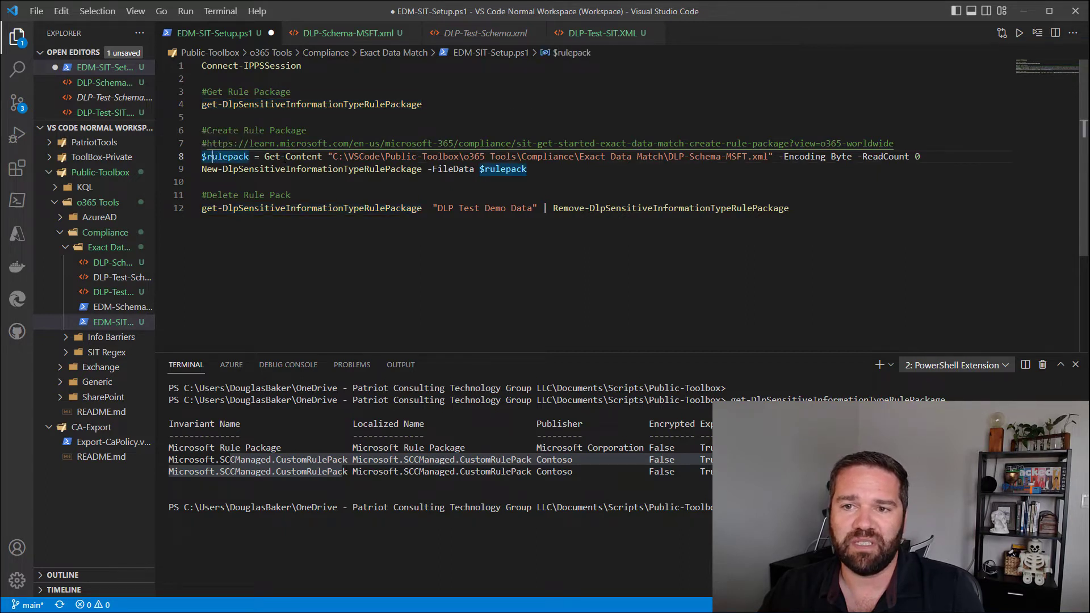
left_click_drag(286, 158, 741, 158)
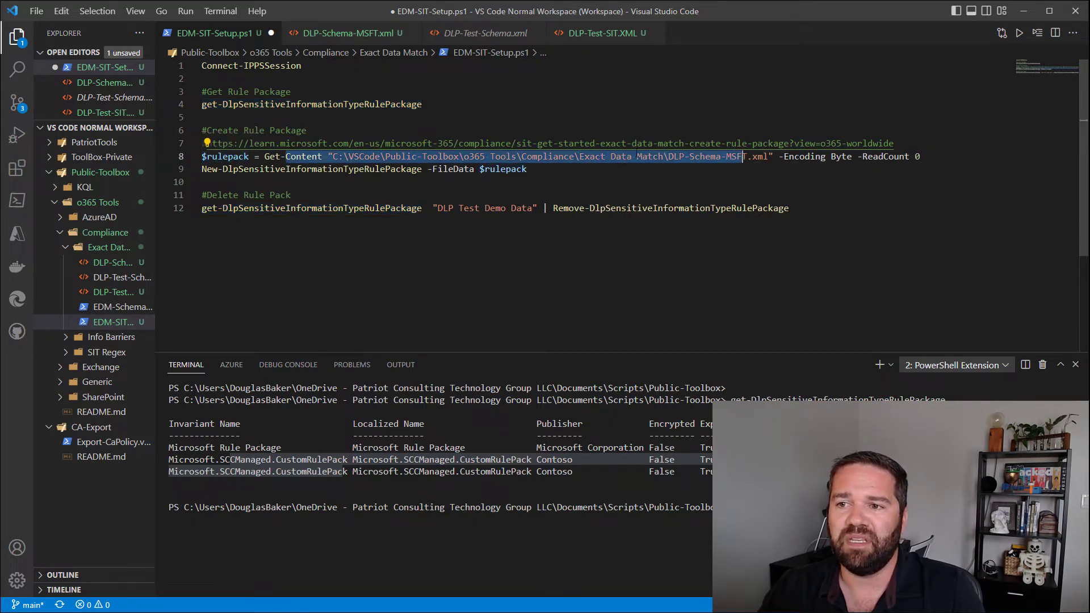
left_click_drag(934, 162, 155, 155)
key("F8")
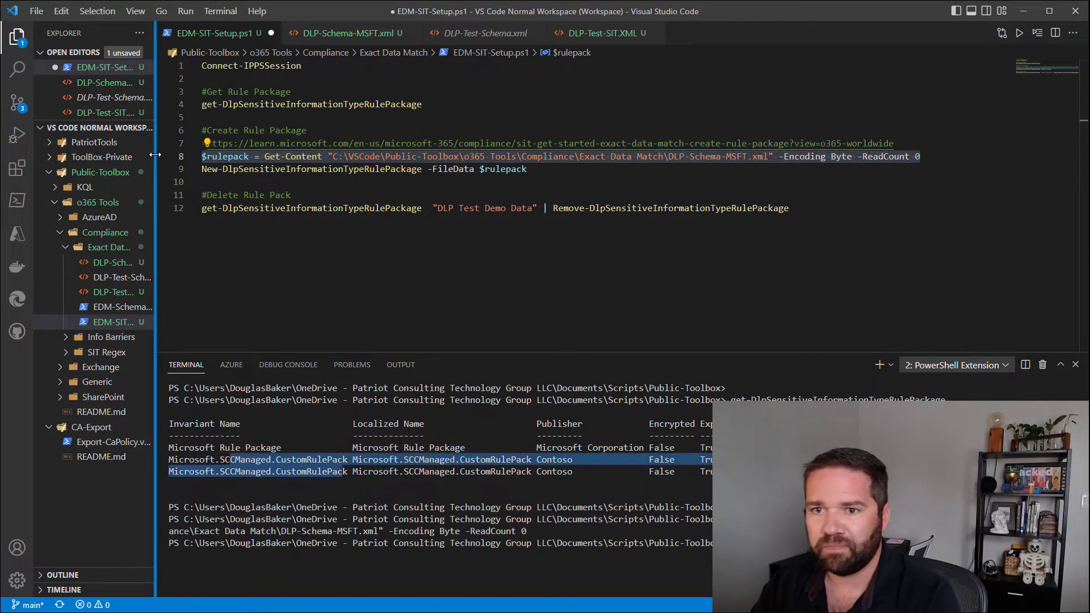
Step: Create the rule package by running only the New-DlpSensitiveInformationTypeRulePackage -FileData $rulepack line of the script
left_click(526, 169)
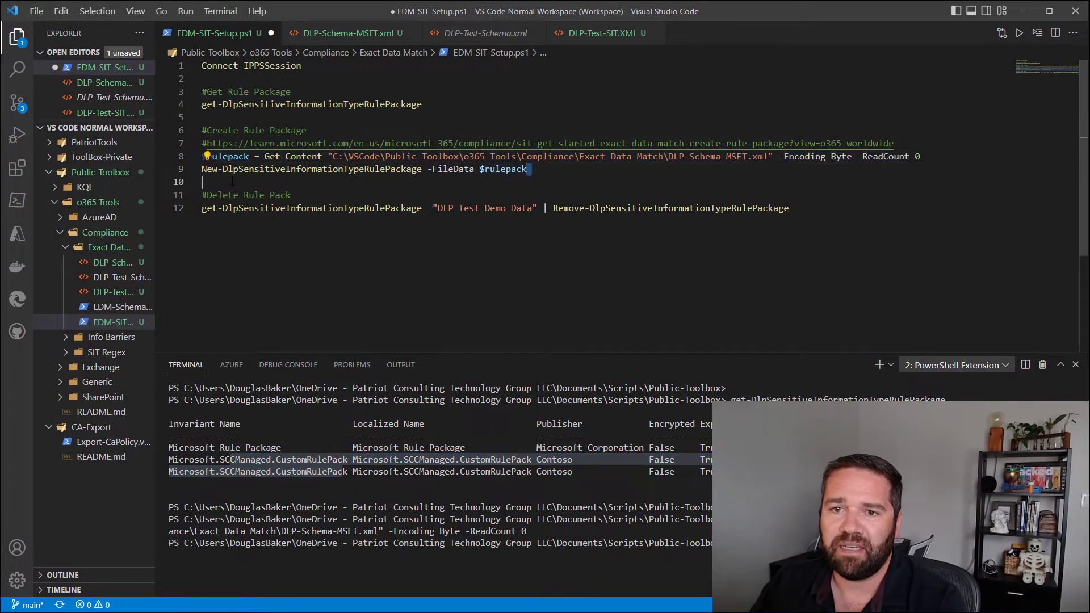
left_click_drag(526, 169, 200, 170)
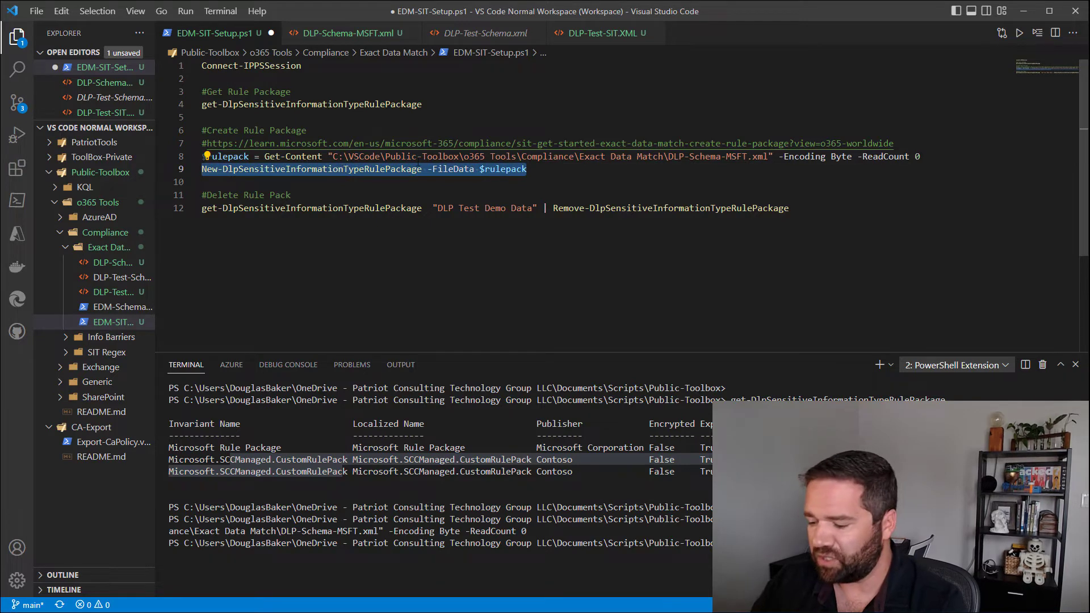
key("F8")
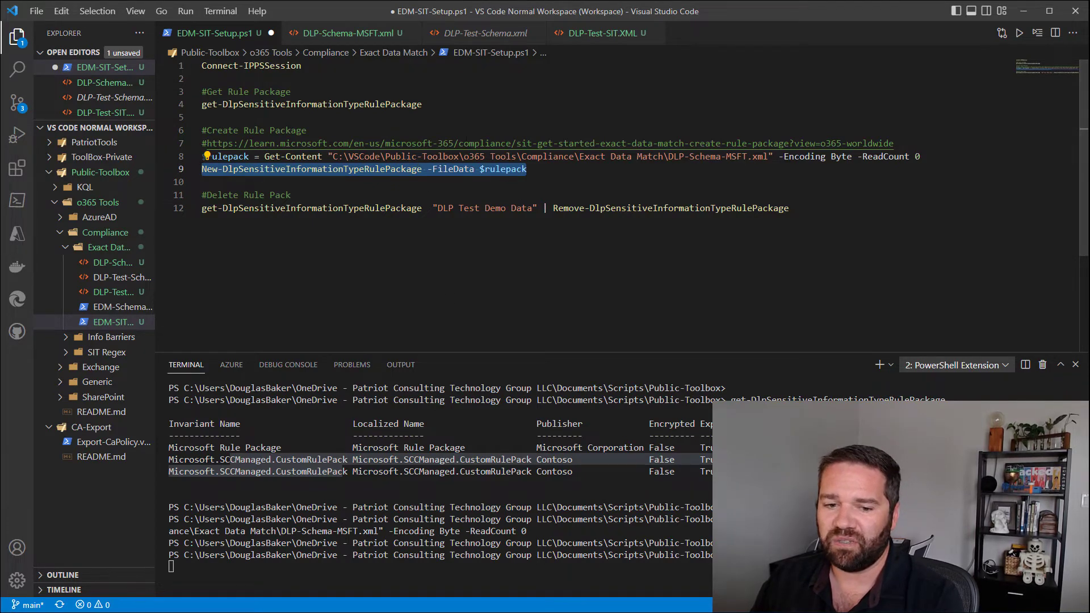
Step: Switch to Microsoft Purview in the browser, reload Data classification, and list the EDM sensitive info types with the new EDM experience off
key("alt+Tab")
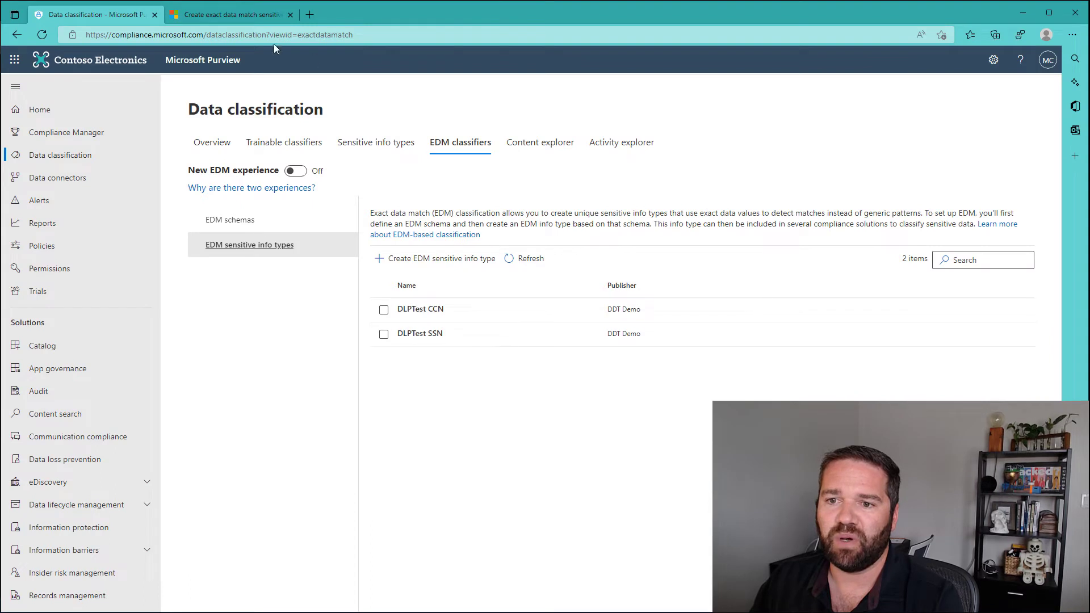
left_click(46, 35)
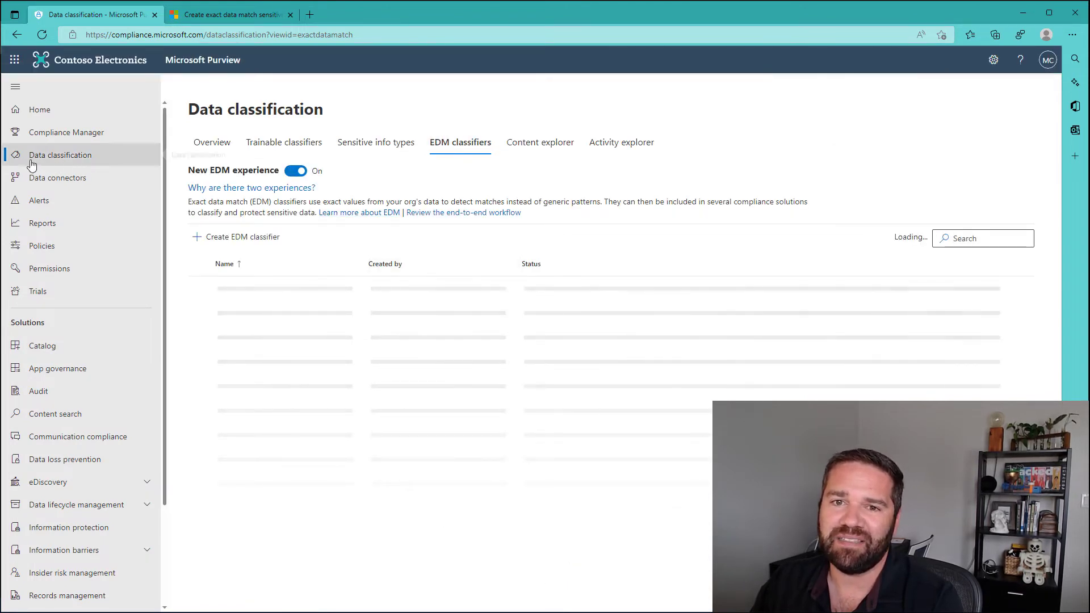
left_click(301, 173)
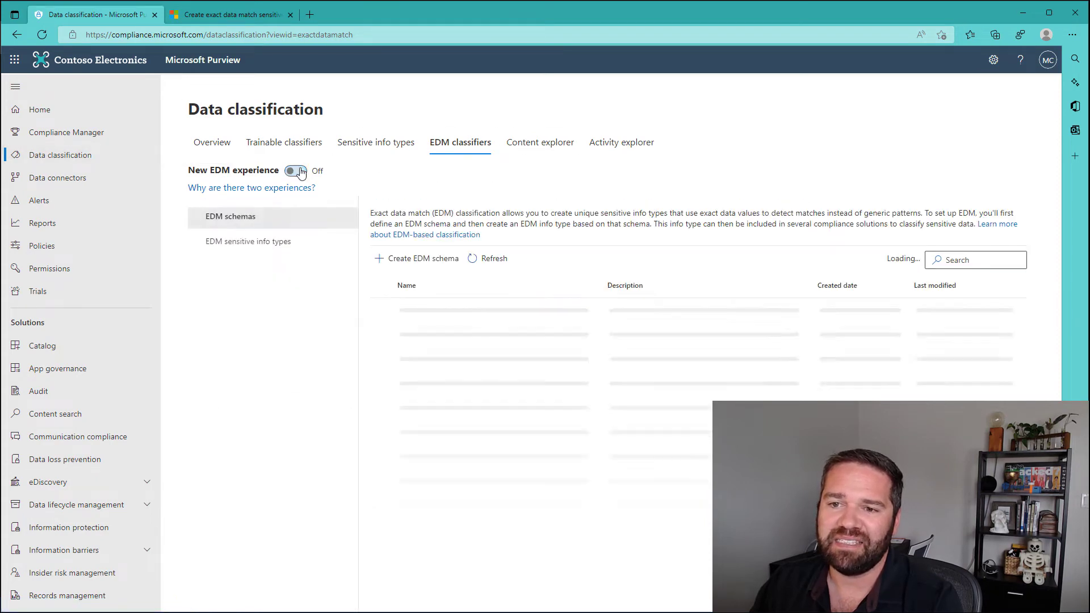
left_click(234, 251)
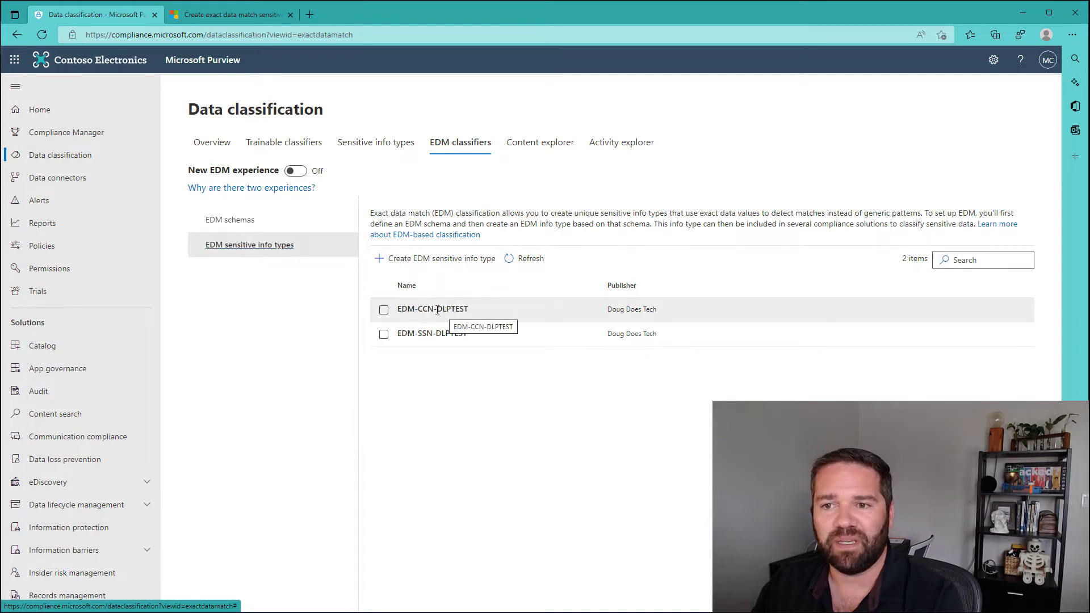
Step: View the details of the EDM-CCN-DLPTEST sensitive info type
left_click(476, 312)
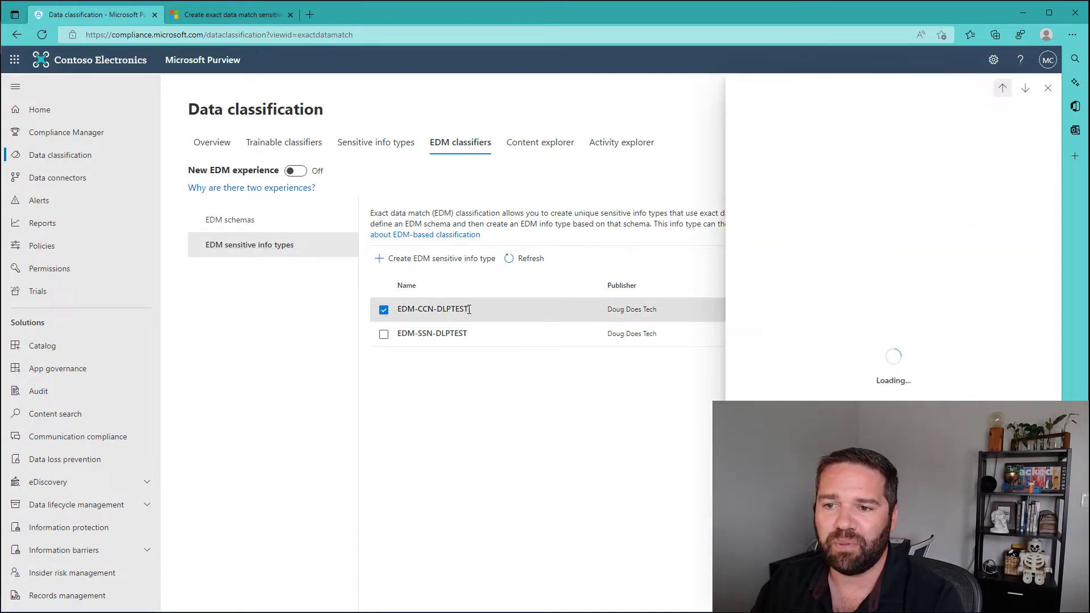
left_click(1046, 89)
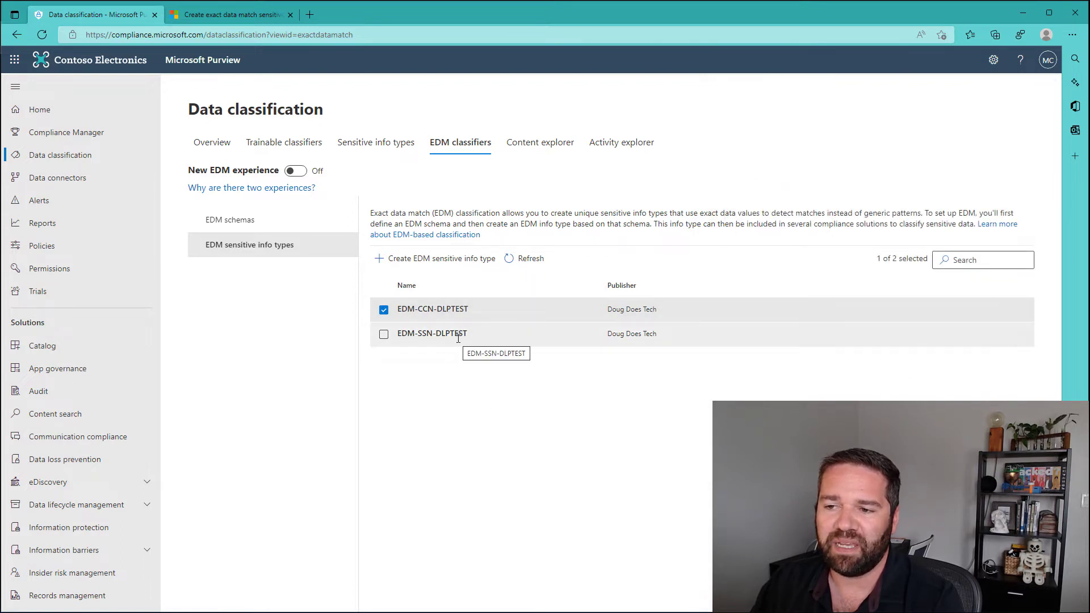
left_click(441, 318)
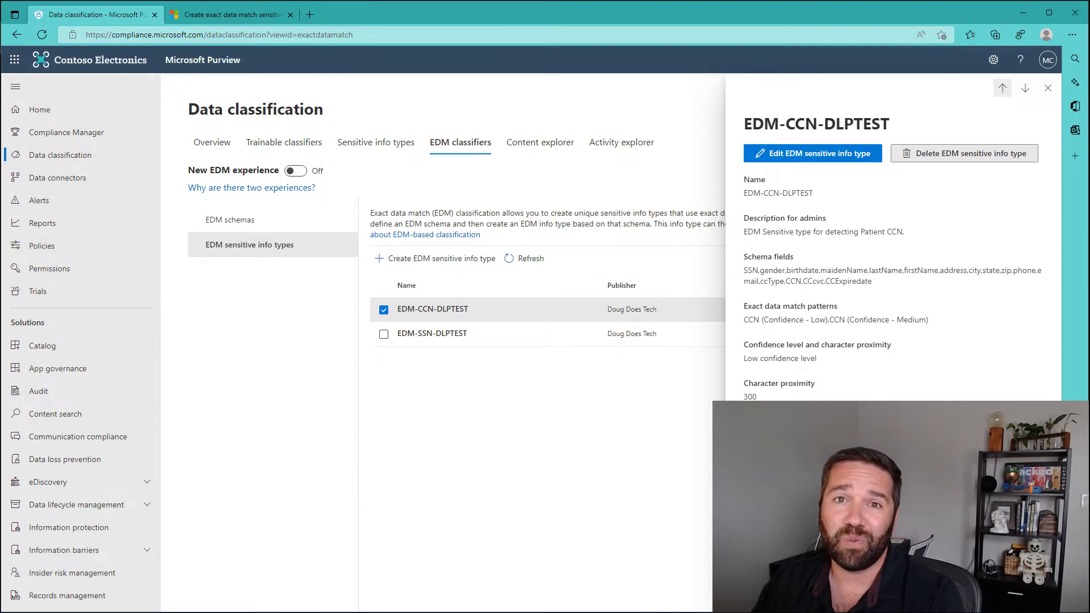
Step: Open EDM-CCN-DLPTEST for editing and review its schema fields and the conditions of both CCN patterns
left_click(823, 163)
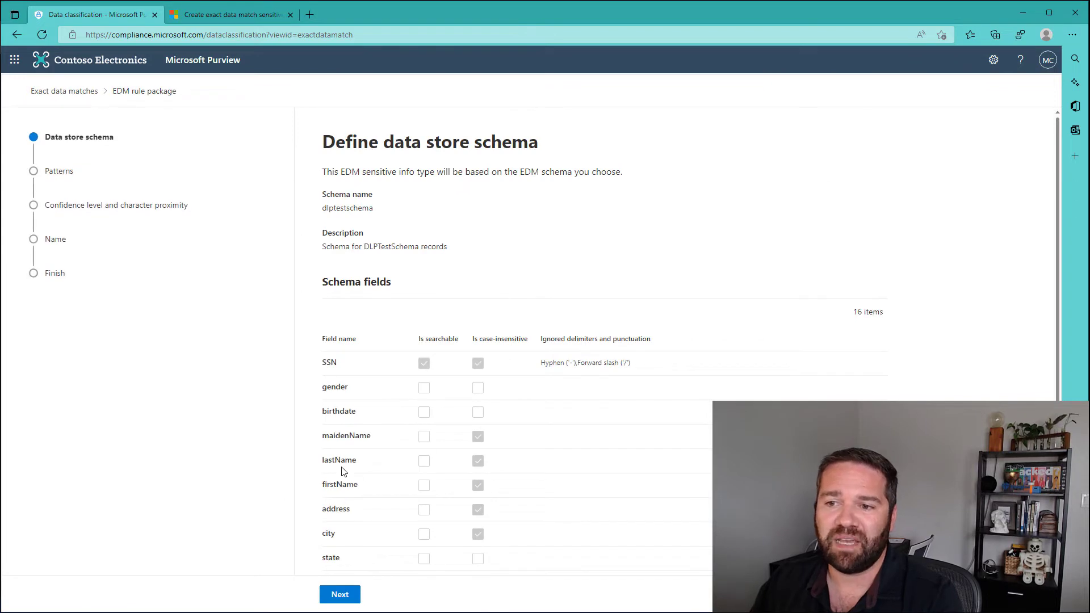
scroll(406, 477, "down", 3)
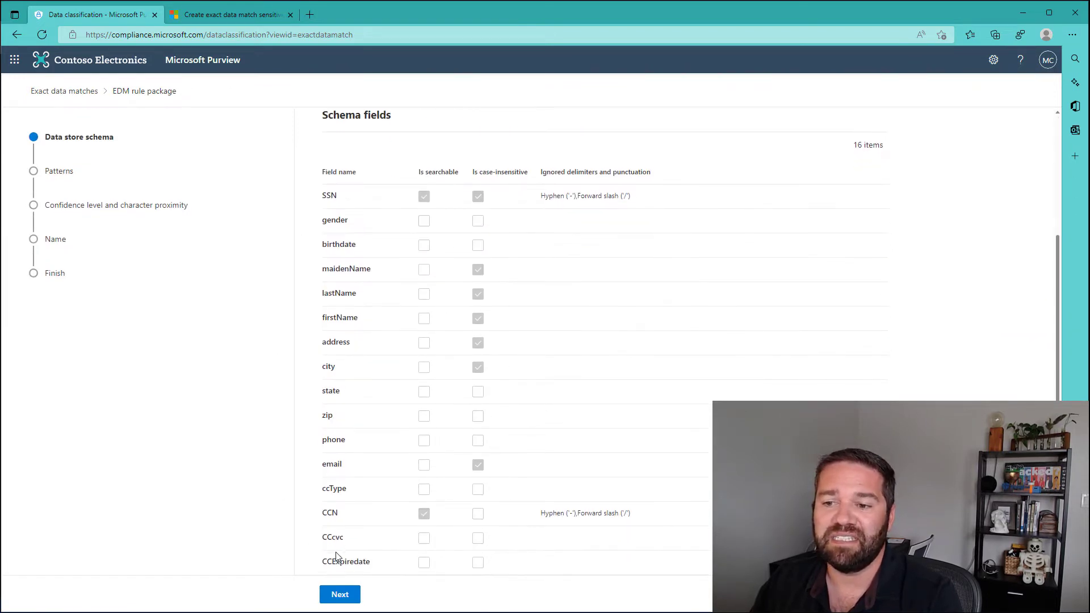
scroll(335, 555, "up", 3)
left_click(348, 594)
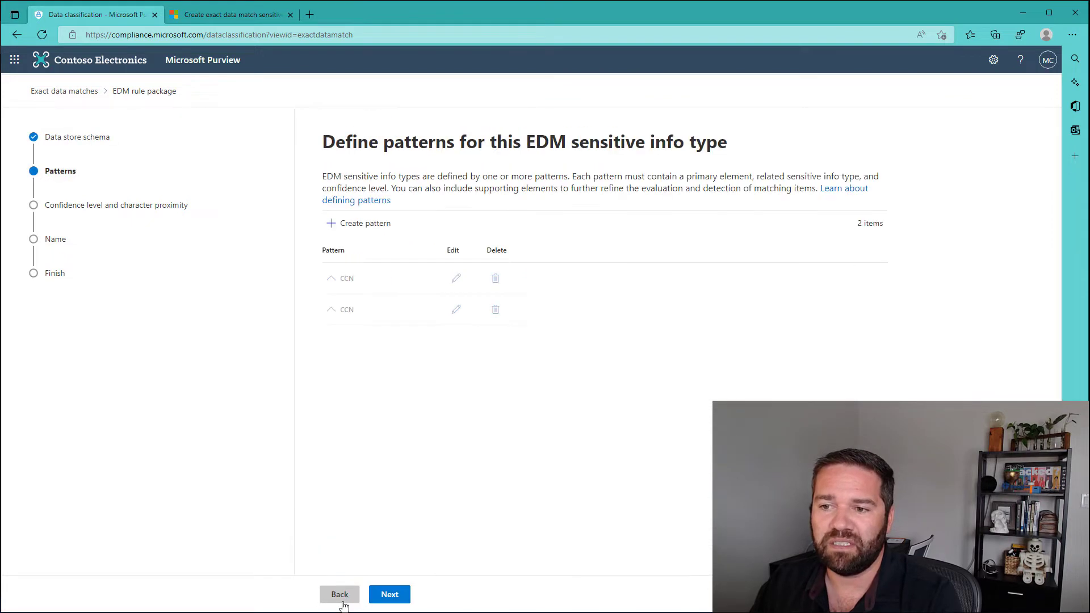
left_click(333, 278)
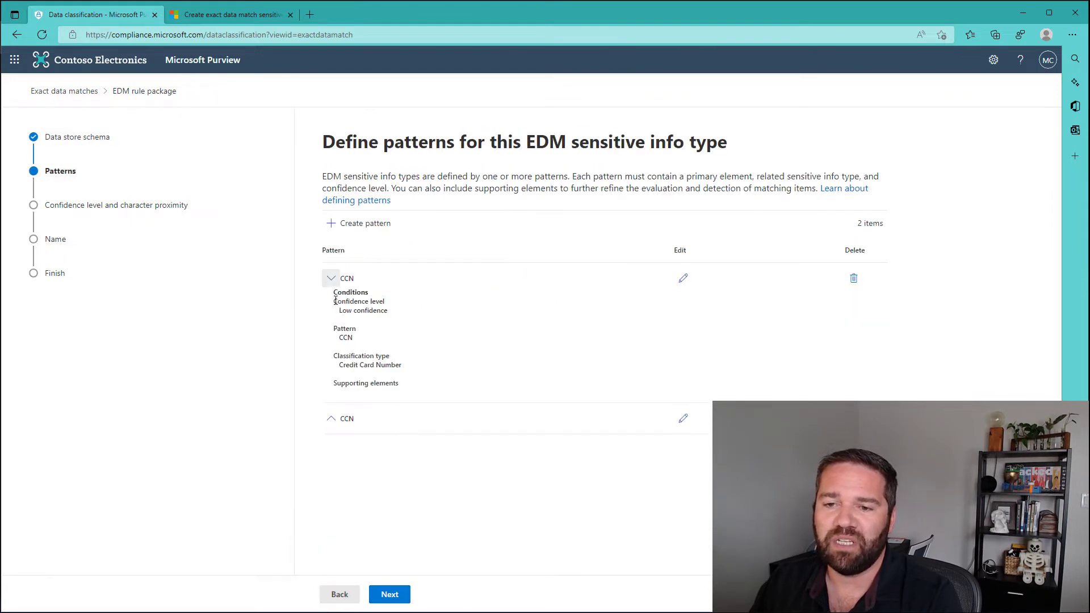
left_click(331, 419)
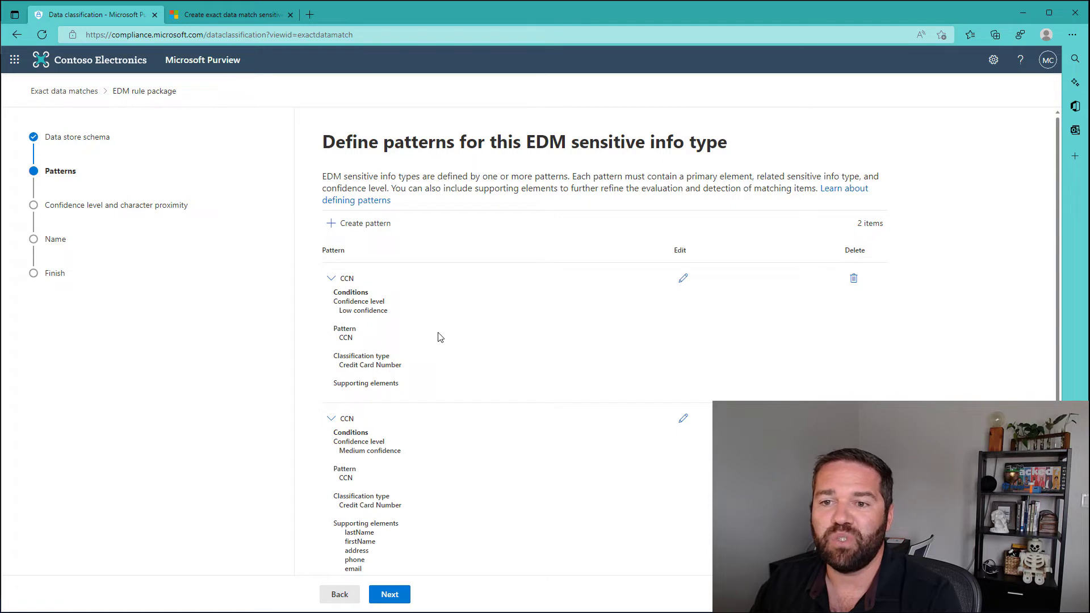
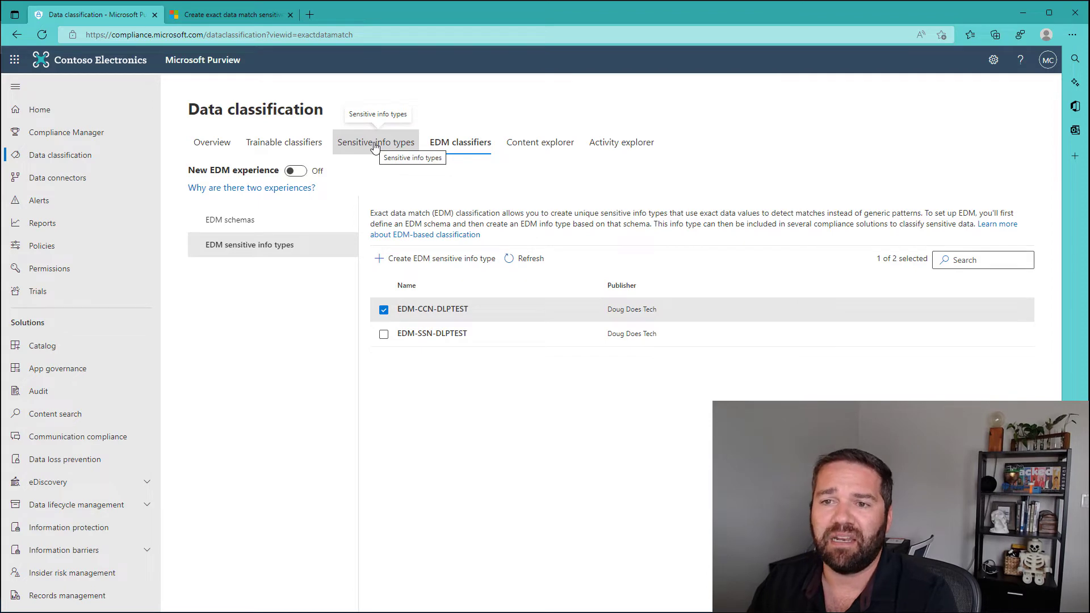
Step: Recheck the EDM sensitive info types under EDM classifiers with the new EDM experience turned off
left_click(375, 146)
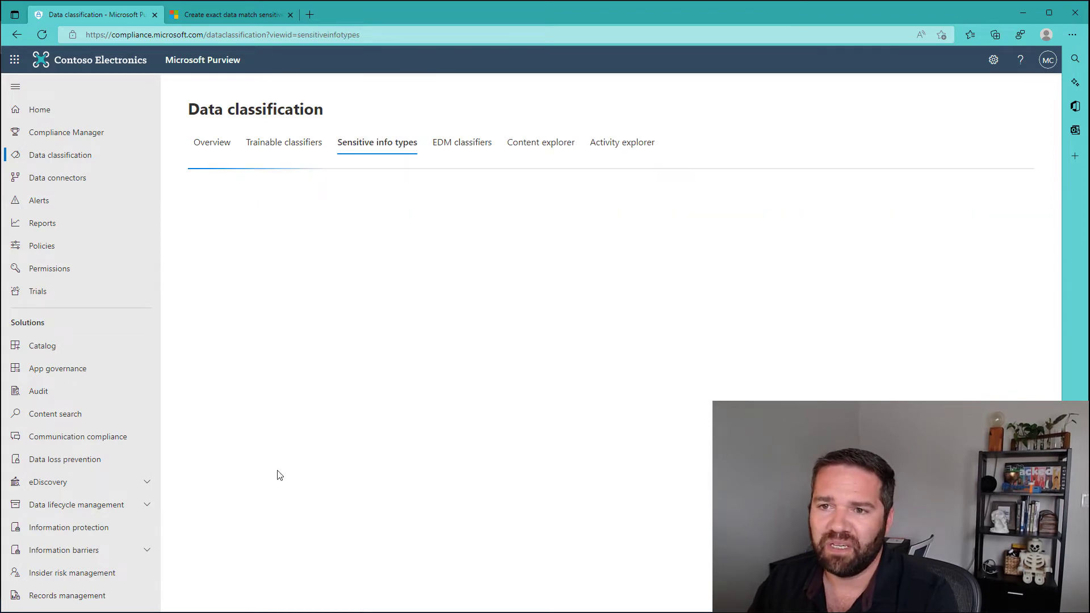
left_click(454, 145)
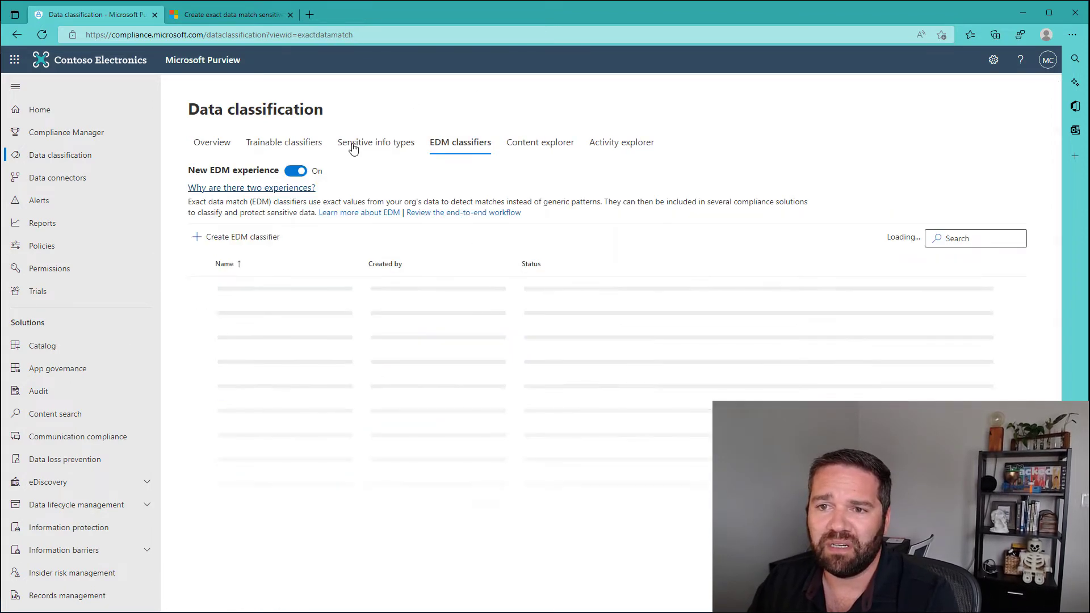
left_click(292, 174)
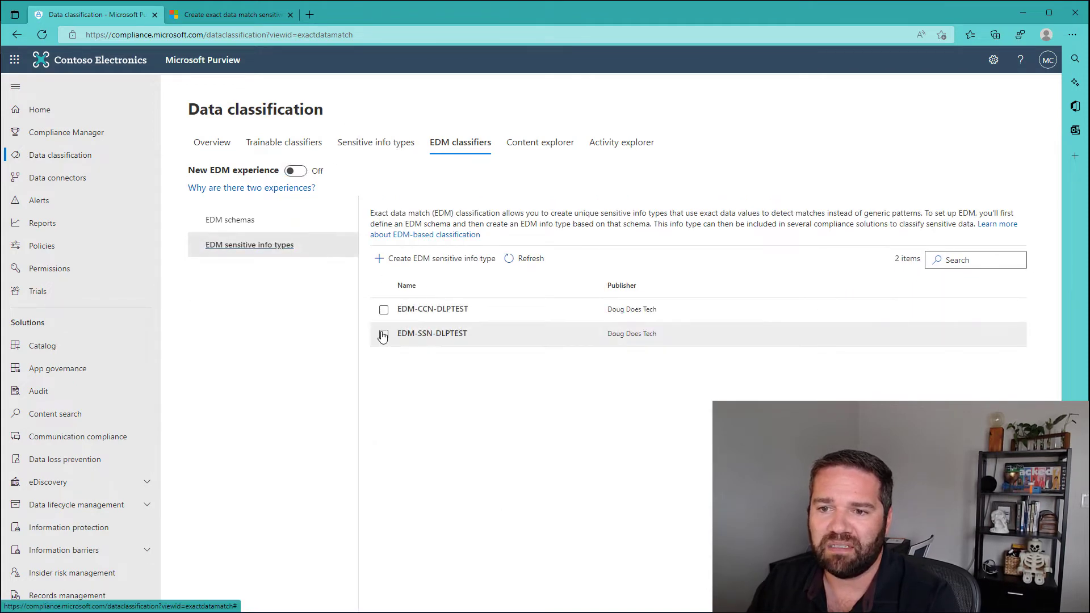
Step: Search the full list of sensitive info types for "edm"
left_click(375, 144)
left_click(1013, 195)
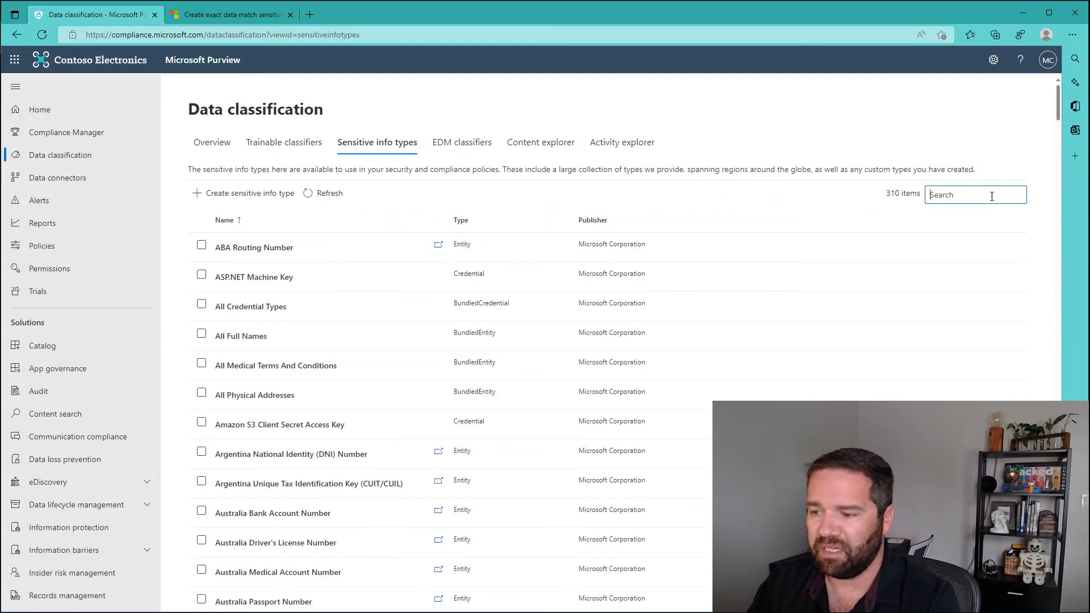
type("edm")
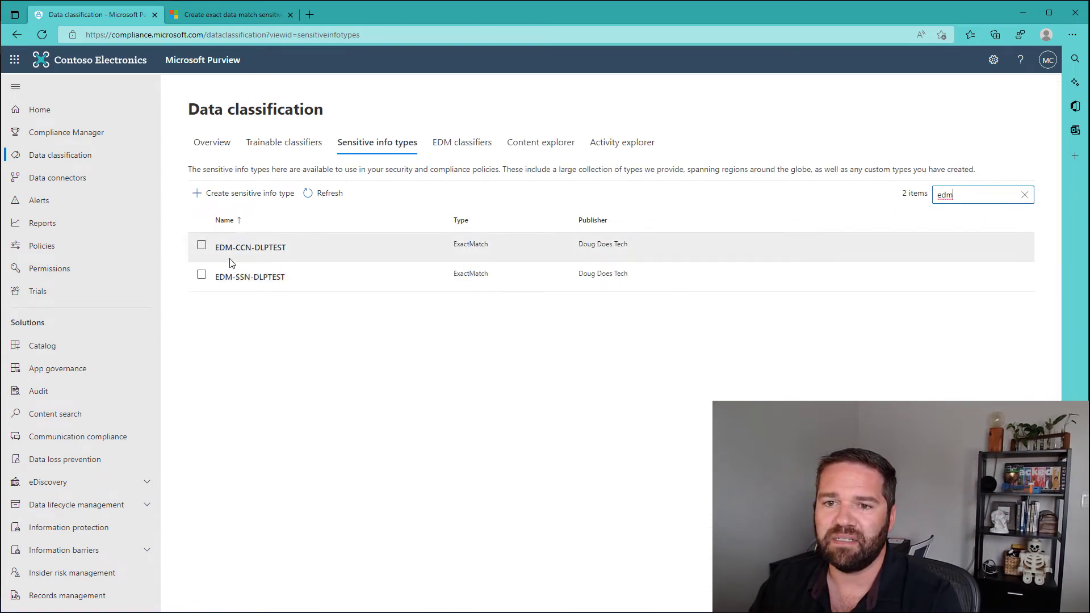
Step: Test the EDM-SSN-DLPTEST sensitive info type with the uploaded file TEST Data SSN.txt
left_click(240, 277)
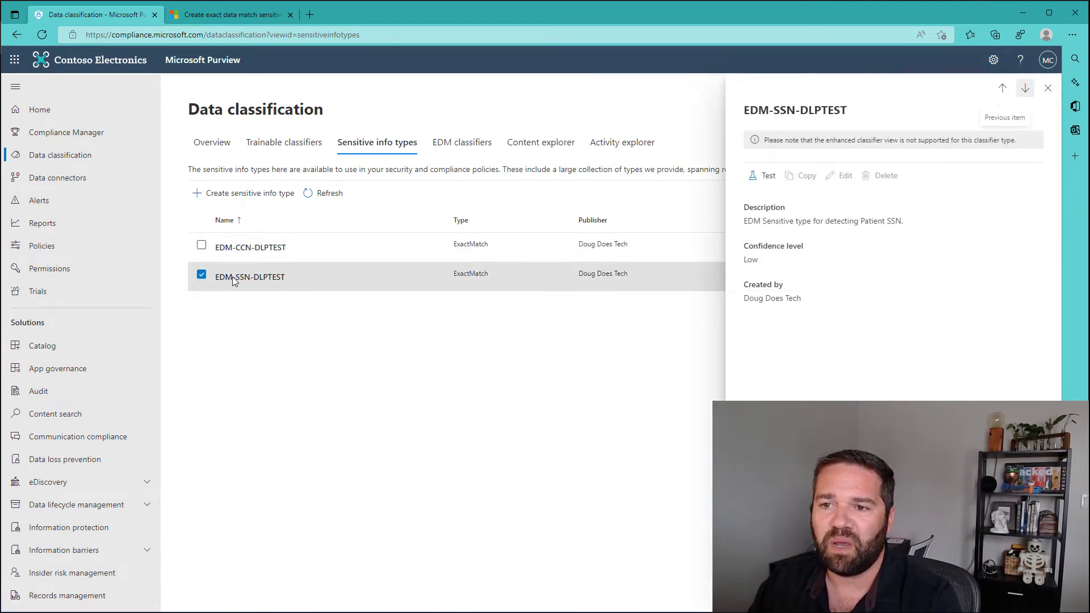
left_click(758, 179)
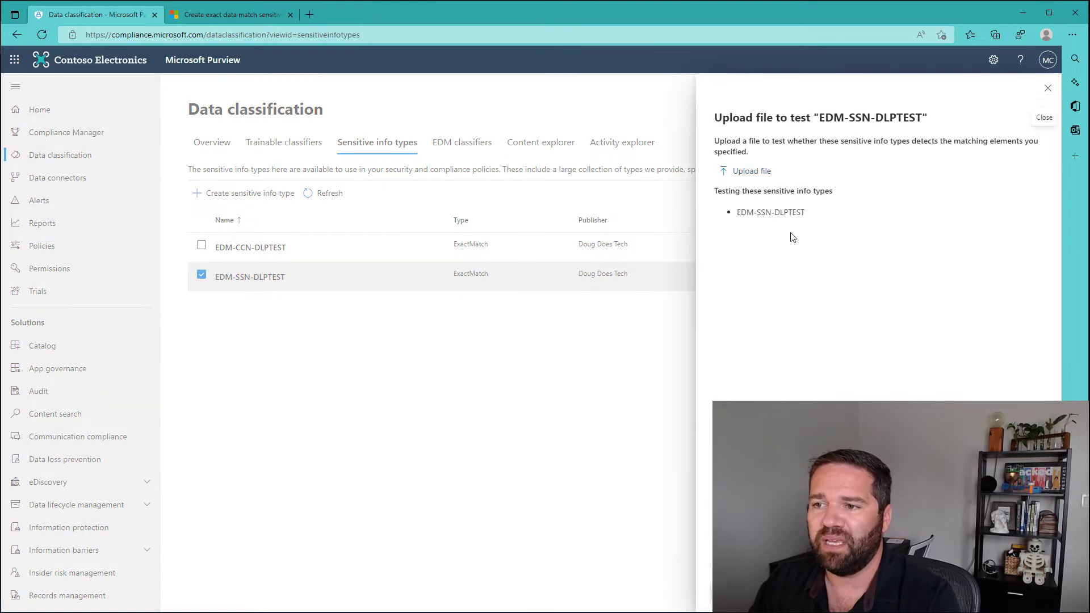
left_click(752, 171)
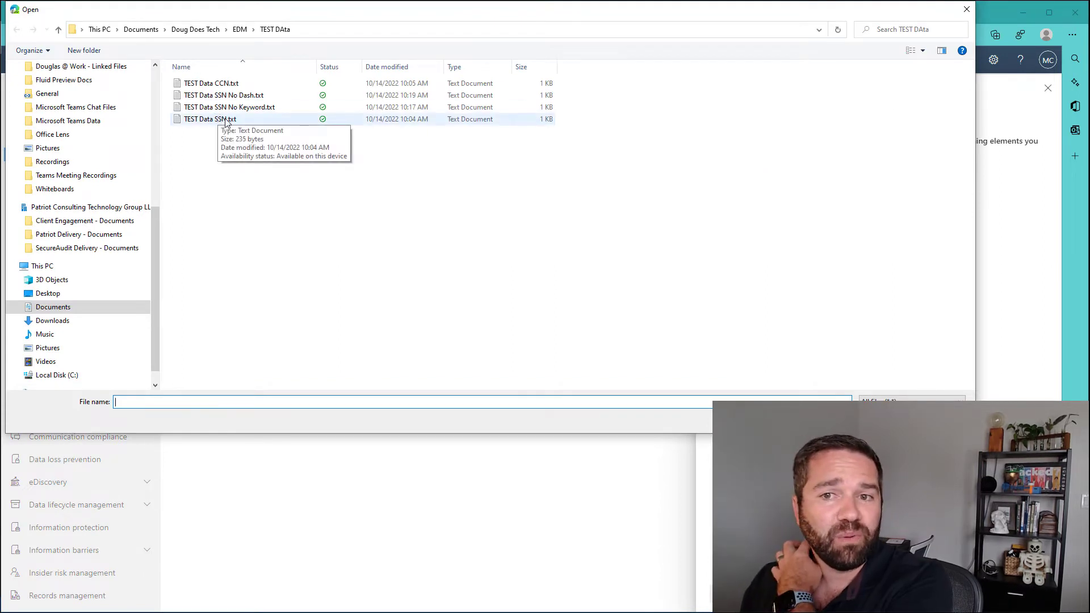
left_click(226, 121)
left_click(884, 421)
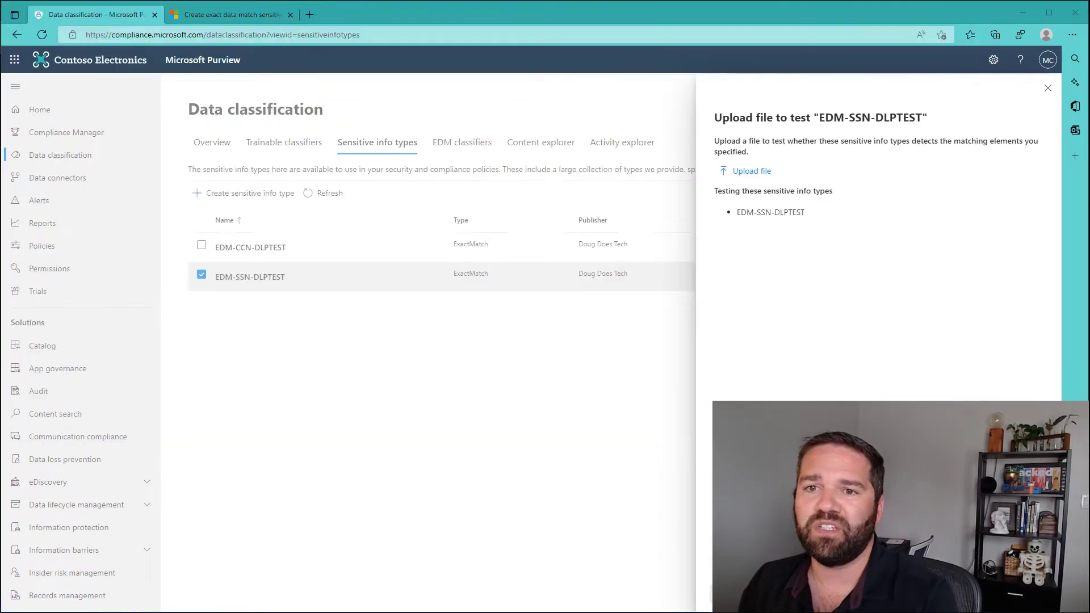
left_click(733, 594)
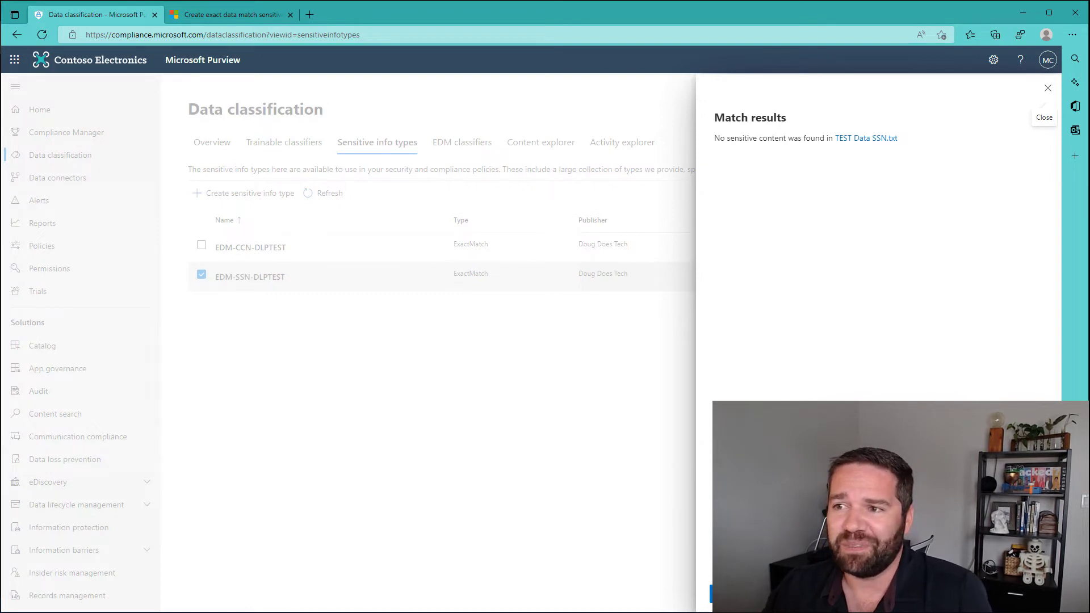
Step: Leave the match results and choose TEST Data SSN.txt again as the test file for EDM-SSN-DLPTEST
left_click(732, 594)
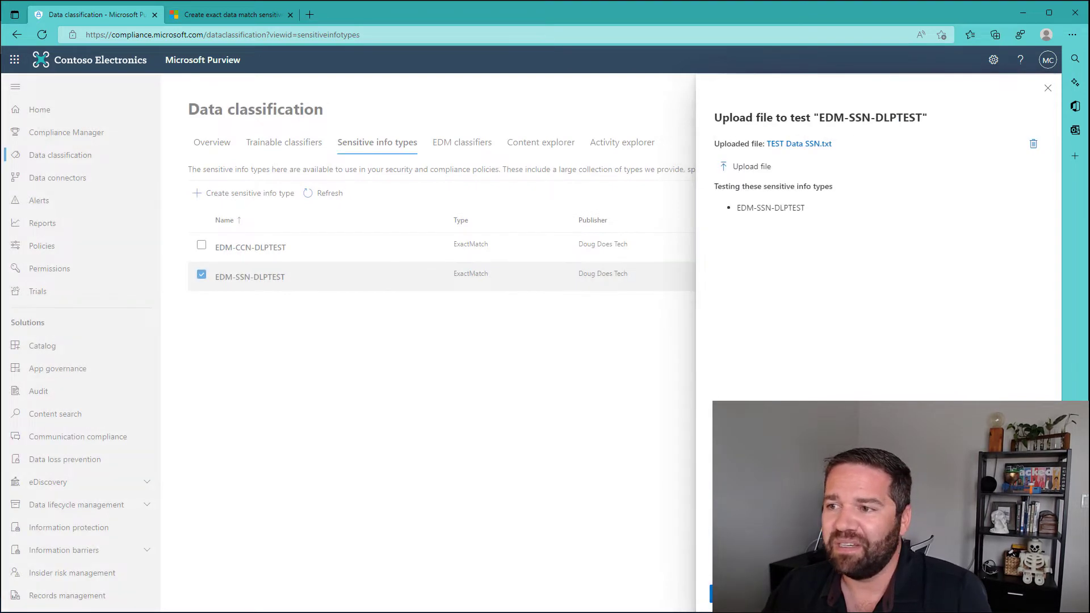
left_click(761, 170)
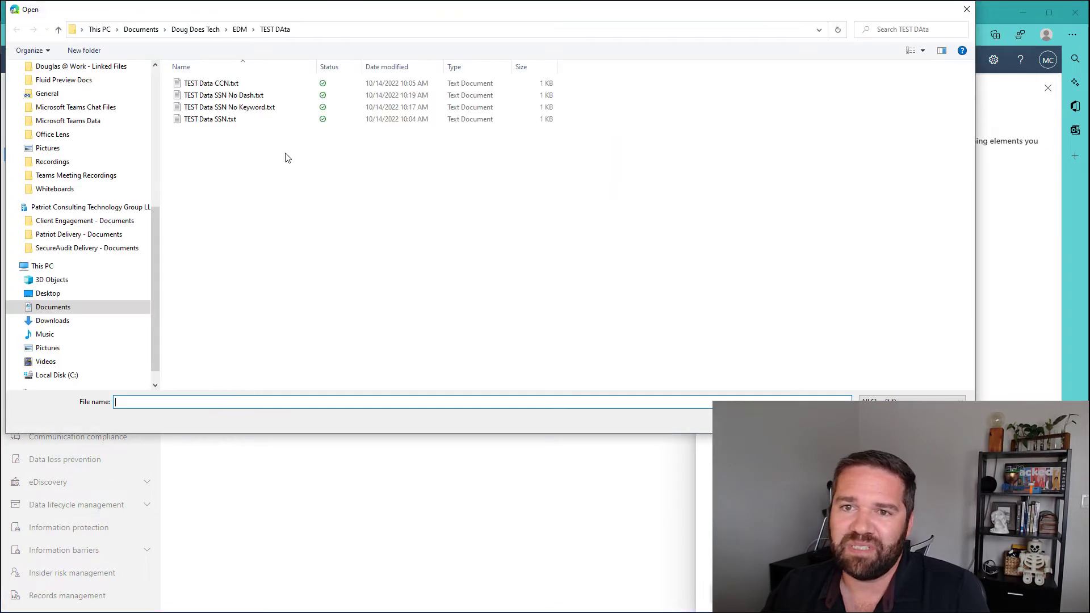
left_click(205, 119)
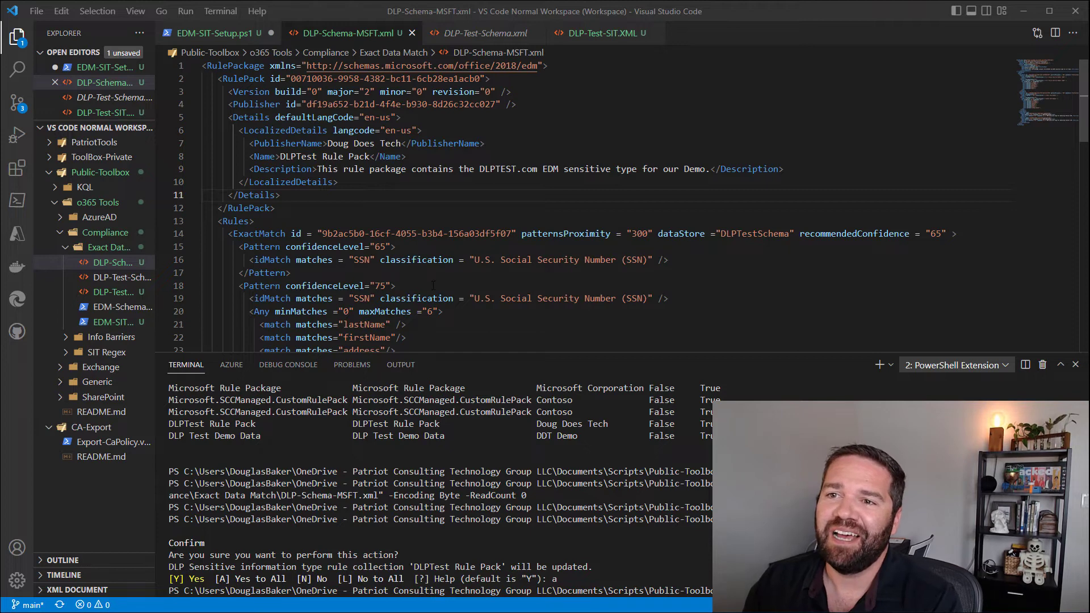
Step: Compare the dataStore name in DLP-Schema-MSFT.xml with the dlptestschema details in Purview's EDM schemas, with the new EDM experience turned off
double_click(755, 234)
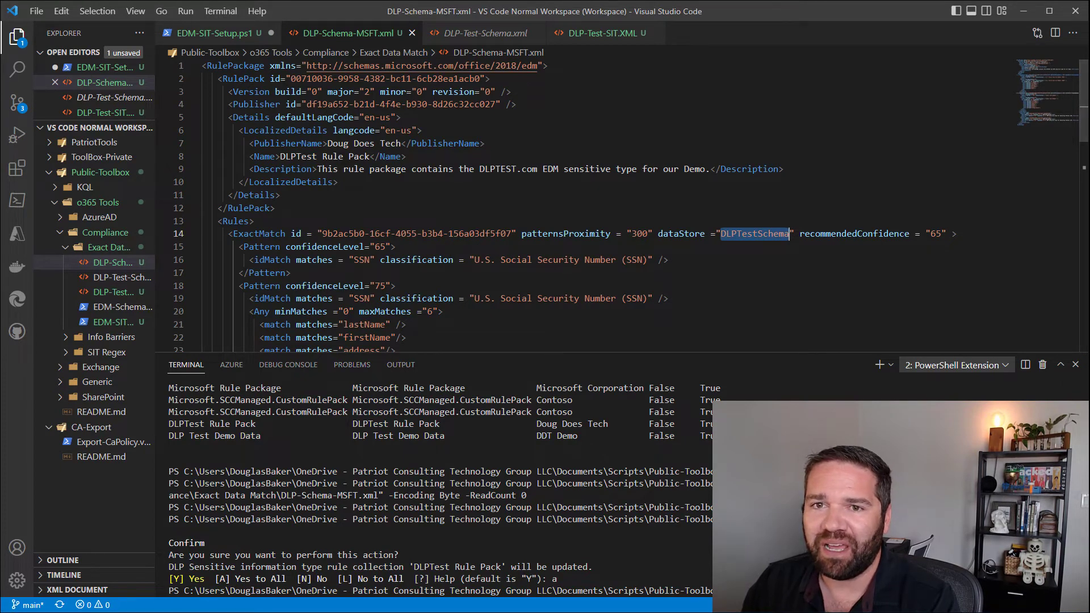
key("alt+Tab")
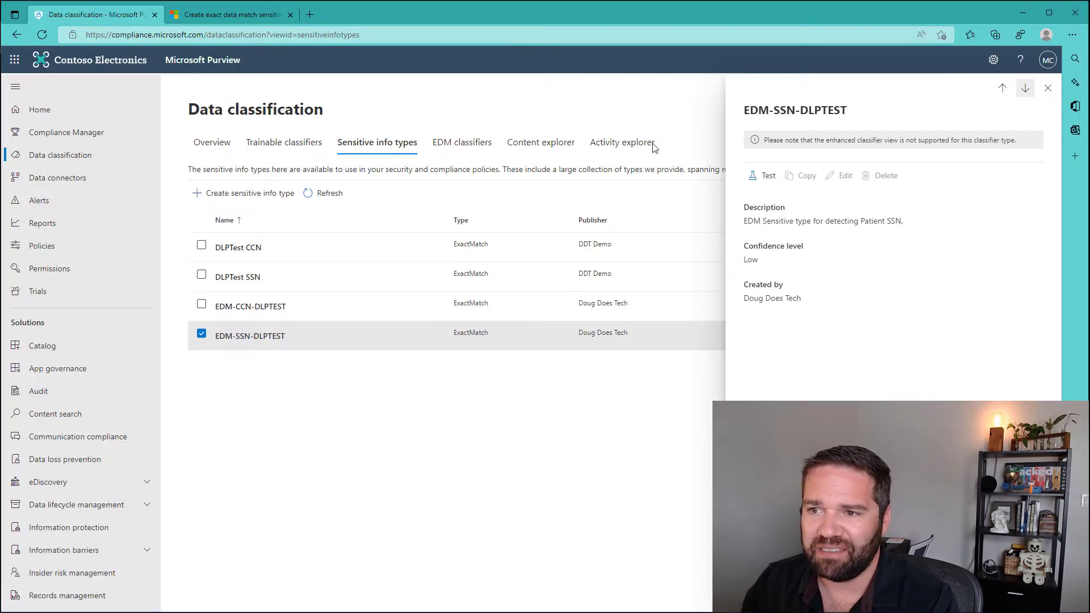
left_click(462, 141)
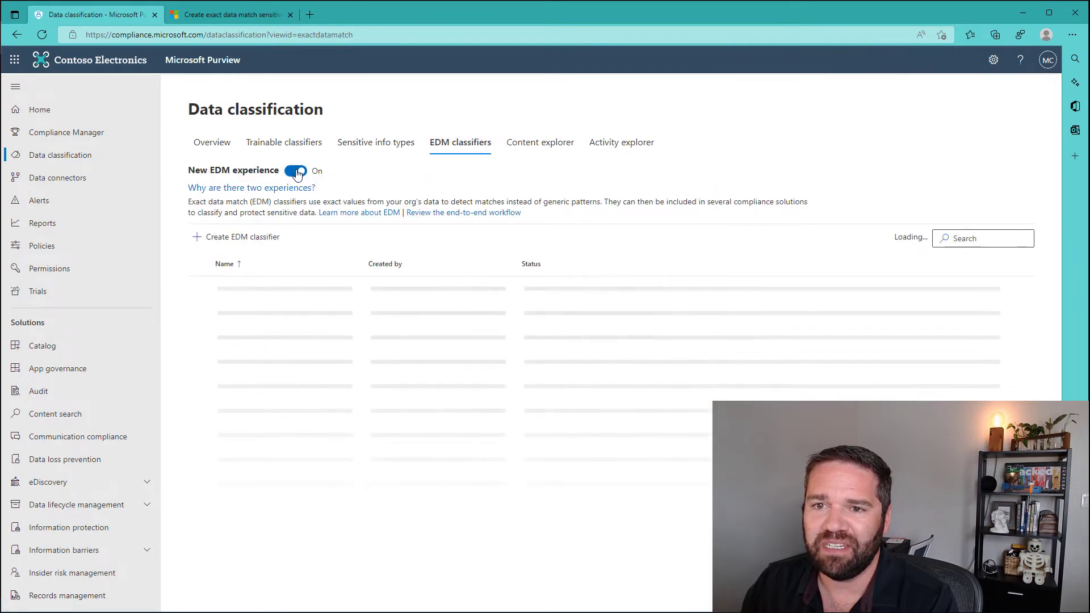
left_click(296, 171)
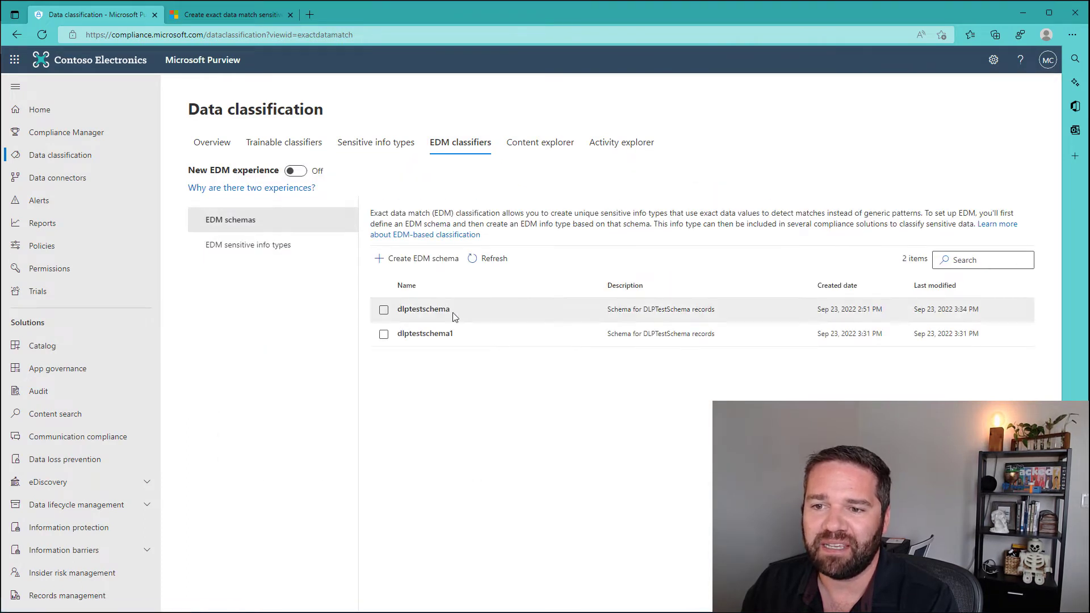
left_click_drag(455, 317, 399, 307)
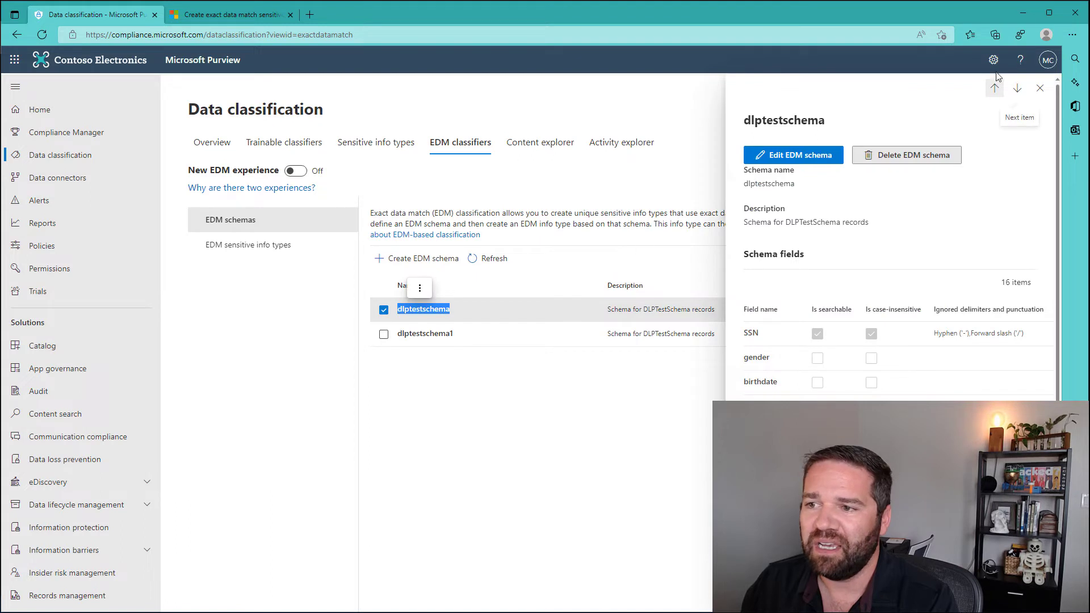
double_click(754, 185)
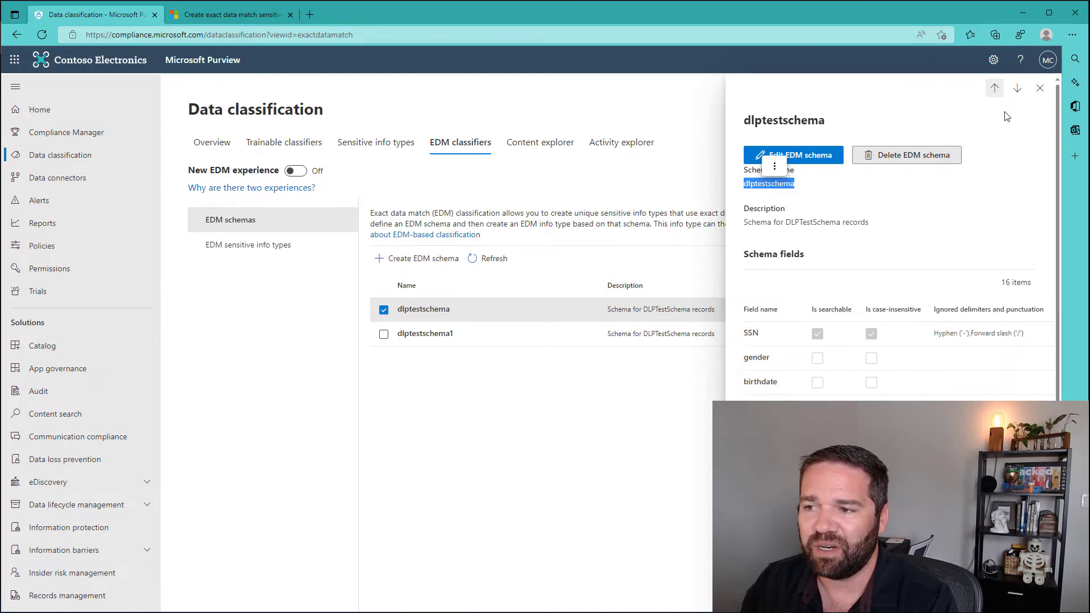
left_click(1040, 88)
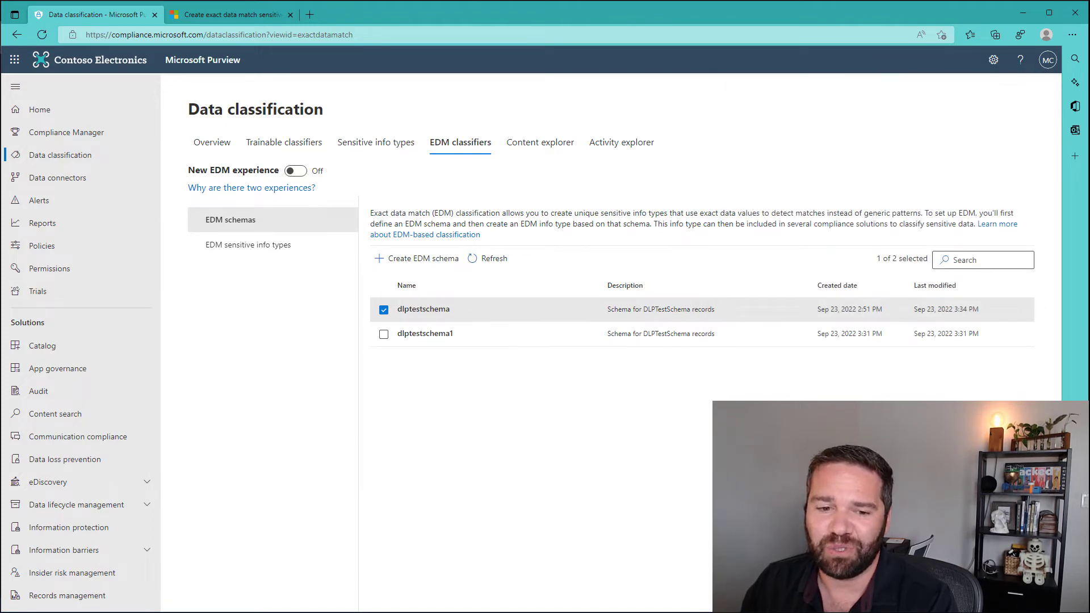
Step: In Visual Studio Code, copy the DataStore name DLPTestSchema from DLP-Test-Schema.xml into the dataStore attribute of both ExactMatch entries in DLP-Schema-MSFT.xml
key("alt+Tab")
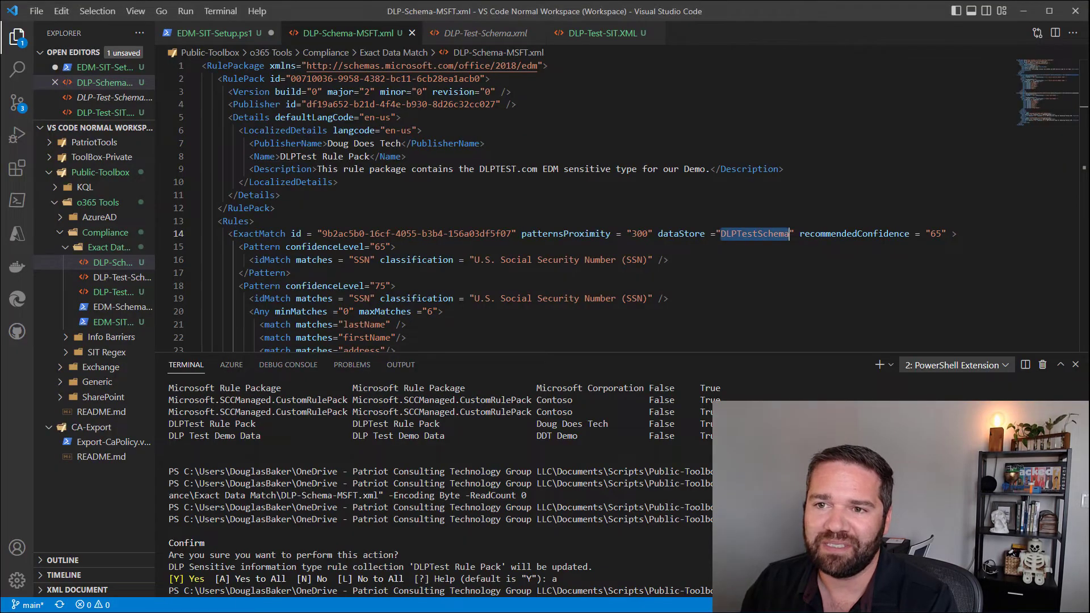
left_click(490, 36)
left_click(527, 156)
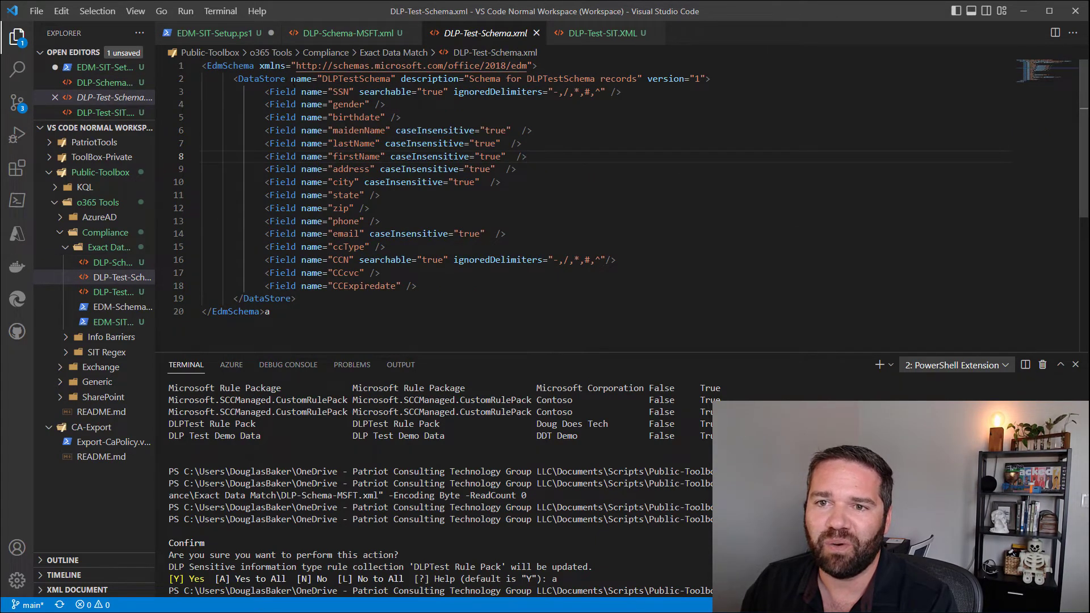
double_click(351, 78)
key("ctrl+c")
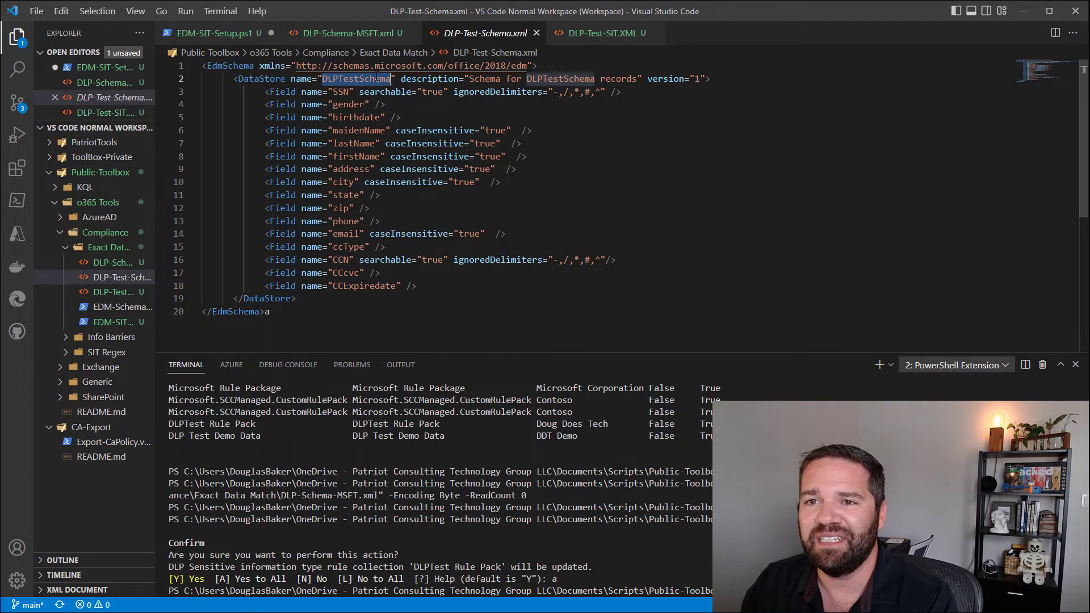
left_click(361, 39)
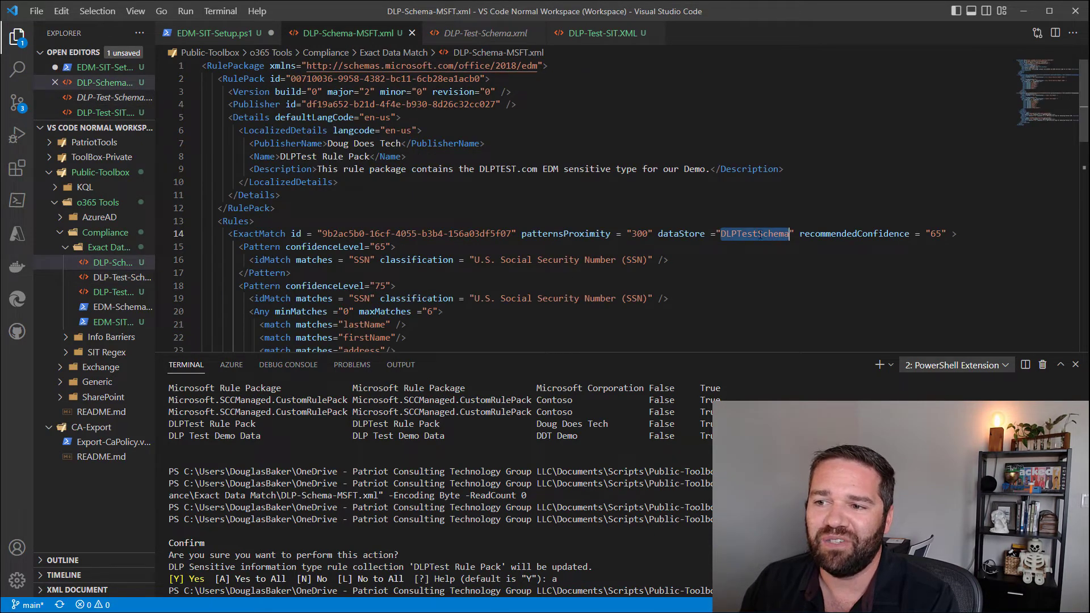
key("ctrl+v")
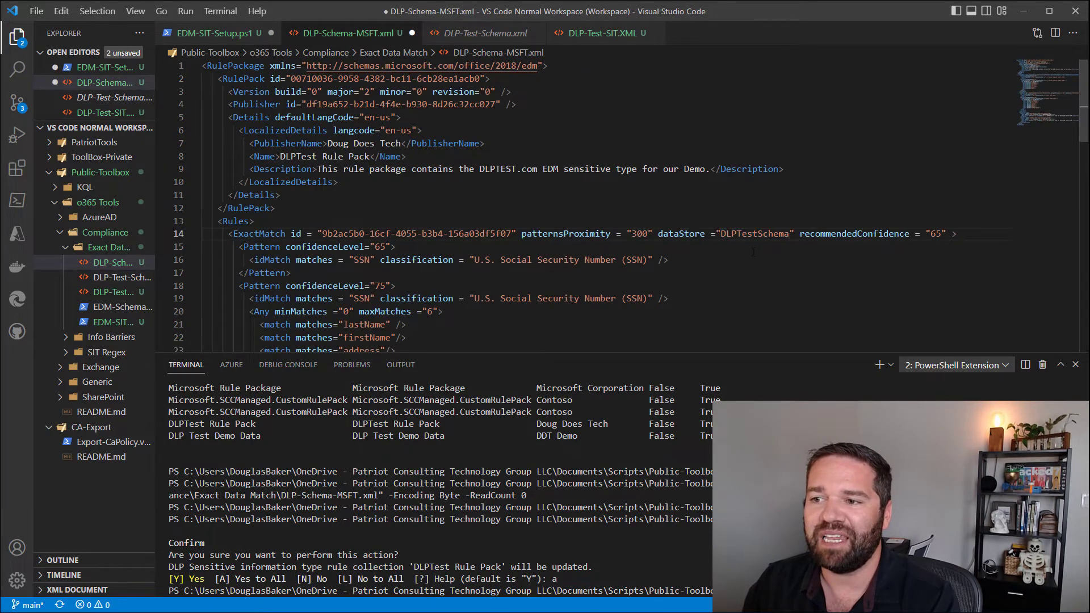
scroll(754, 252, "down", 5)
double_click(738, 270)
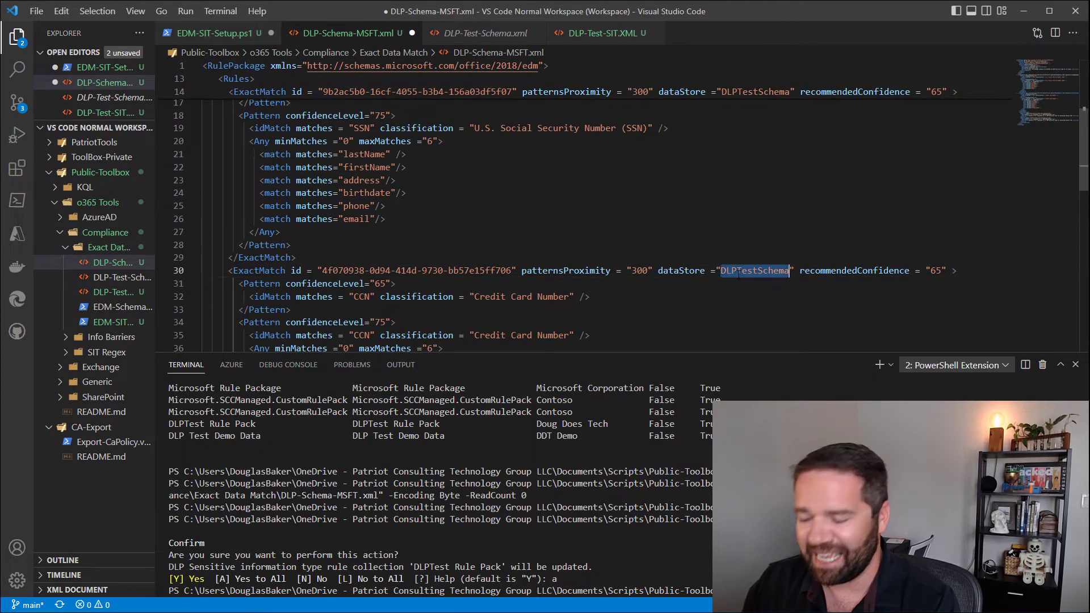
key("ctrl+v")
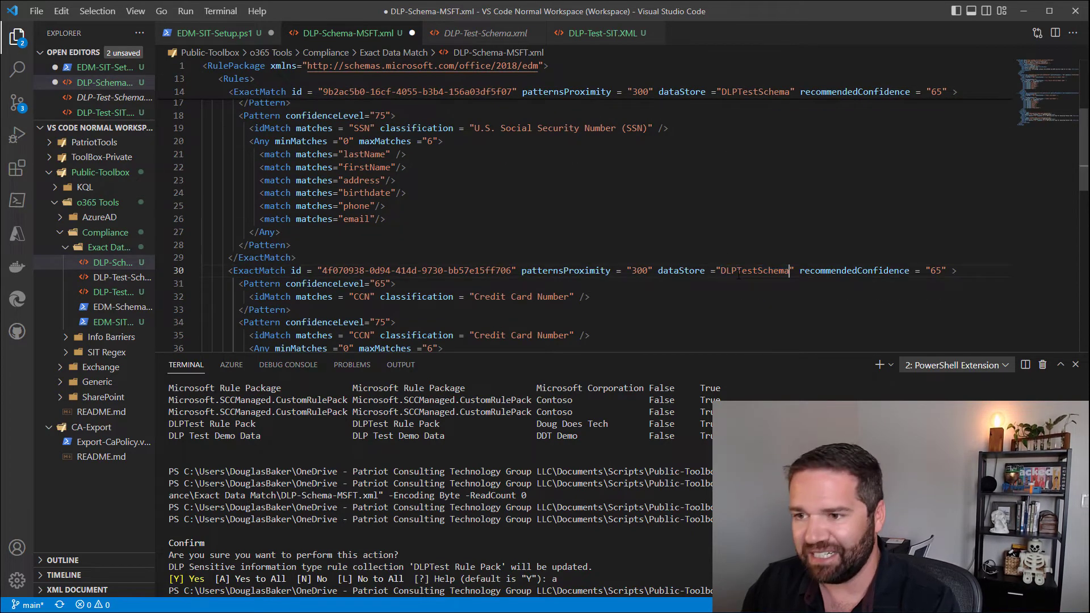
Step: Check the CCN, CCcvc and CCExpiredate field names in DLP-Test-Schema.xml against the rule package's match elements
left_click(476, 34)
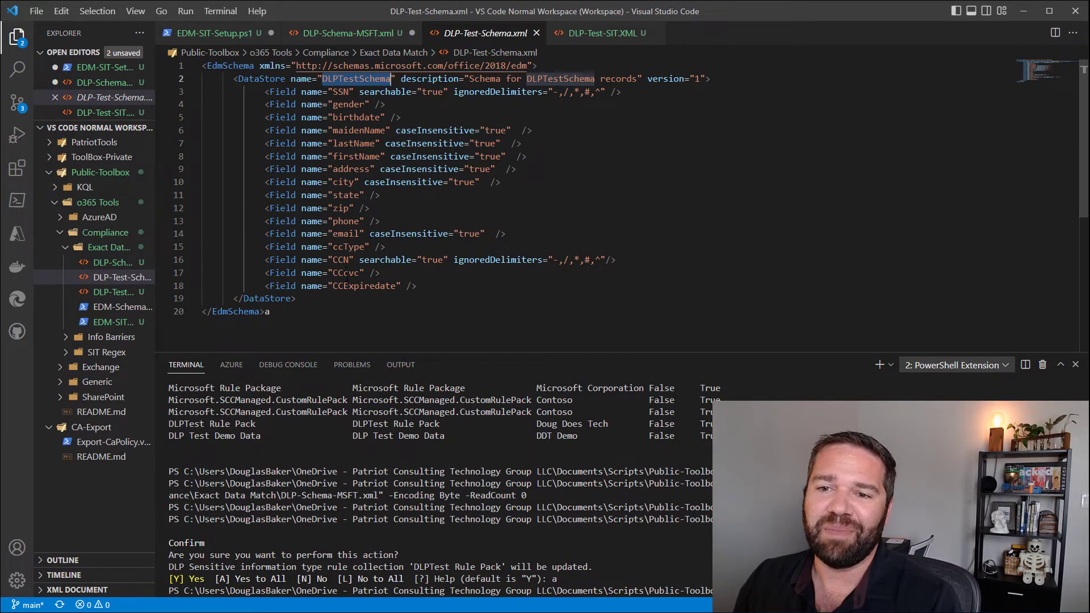
left_click(335, 260)
double_click(347, 273)
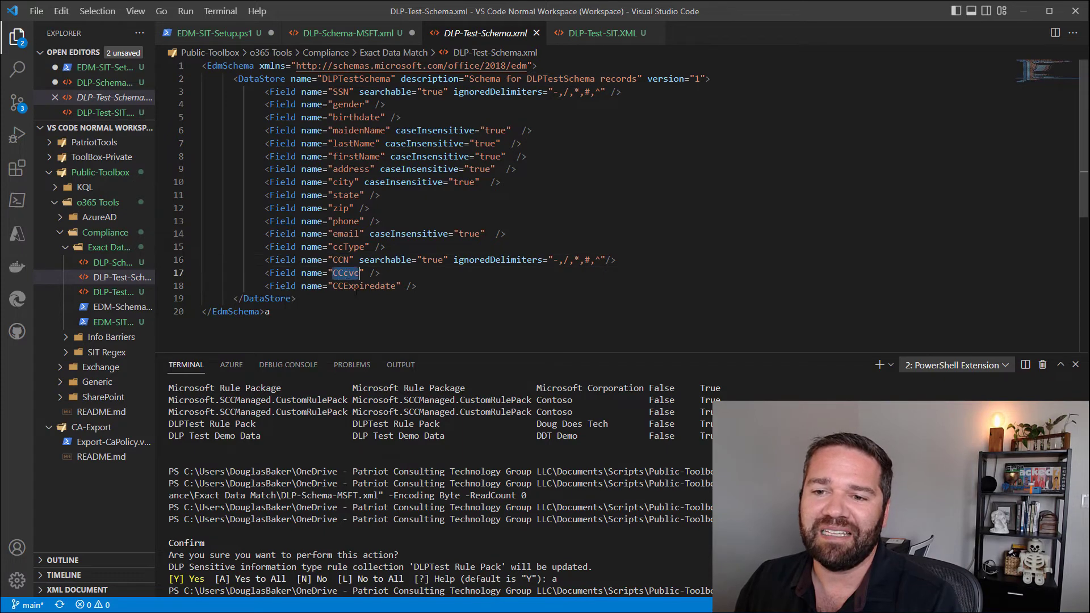
double_click(355, 287)
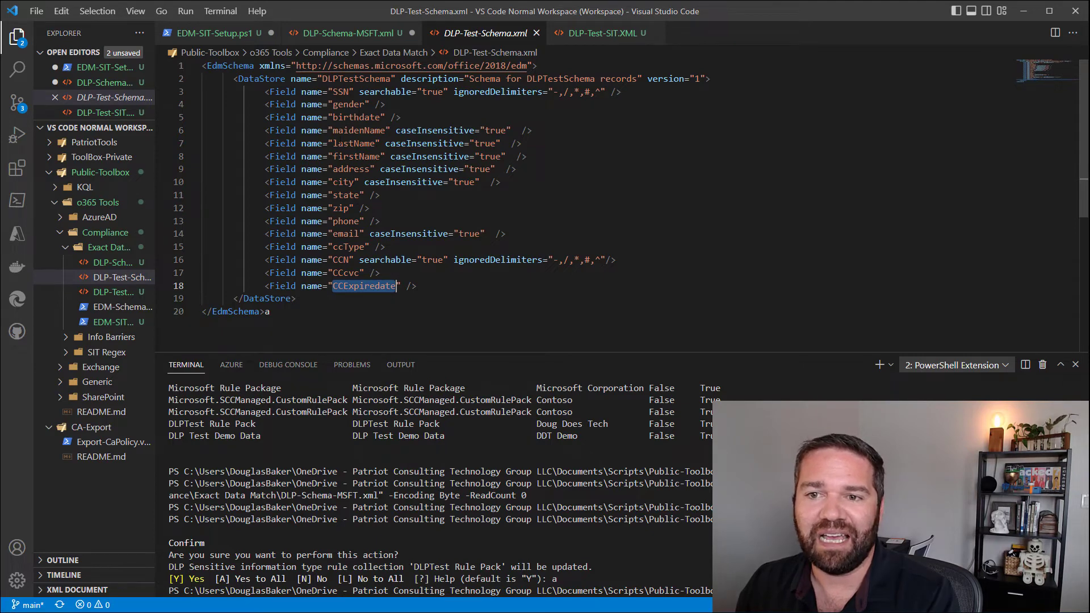
left_click(334, 41)
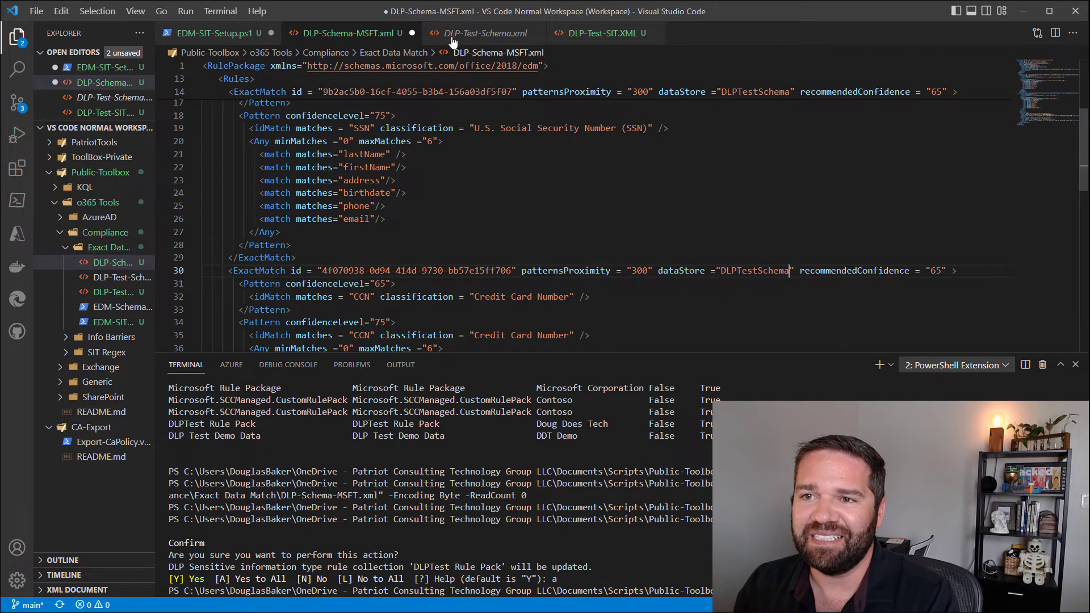
left_click(472, 35)
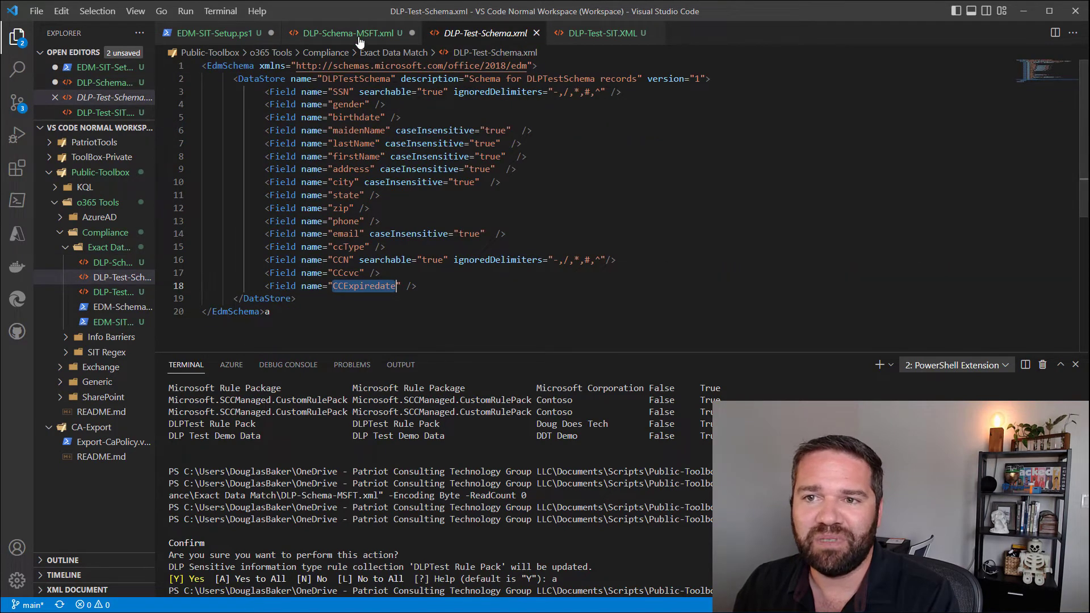
Step: Save DLP-Schema-MSFT.xml and reload it into $rulepack by running the Get-Content line of EDM-SIT-Setup.ps1
left_click(341, 33)
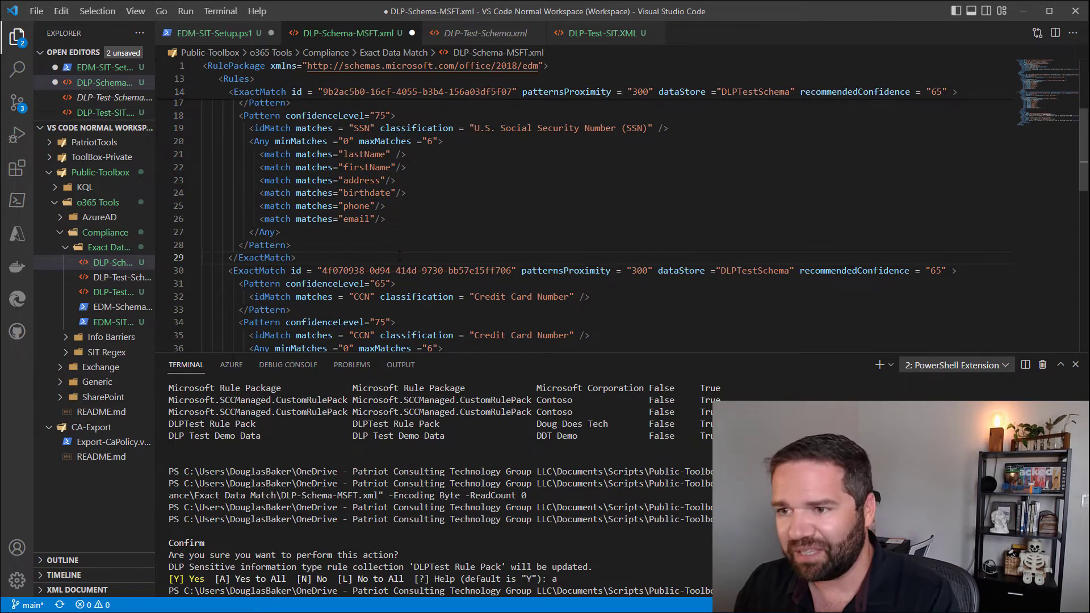
key("ctrl+s")
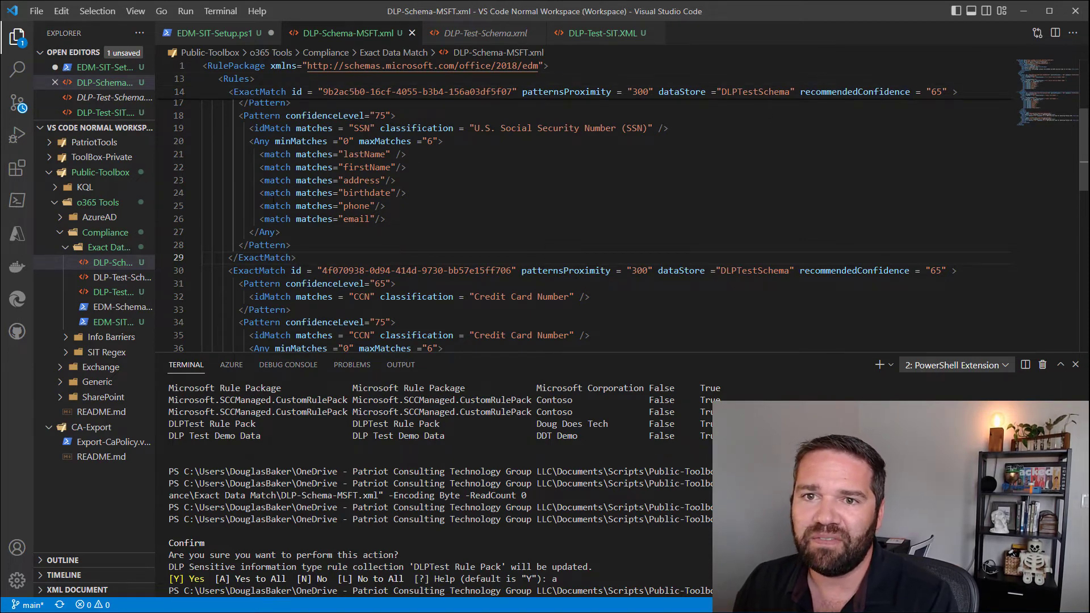
left_click(215, 32)
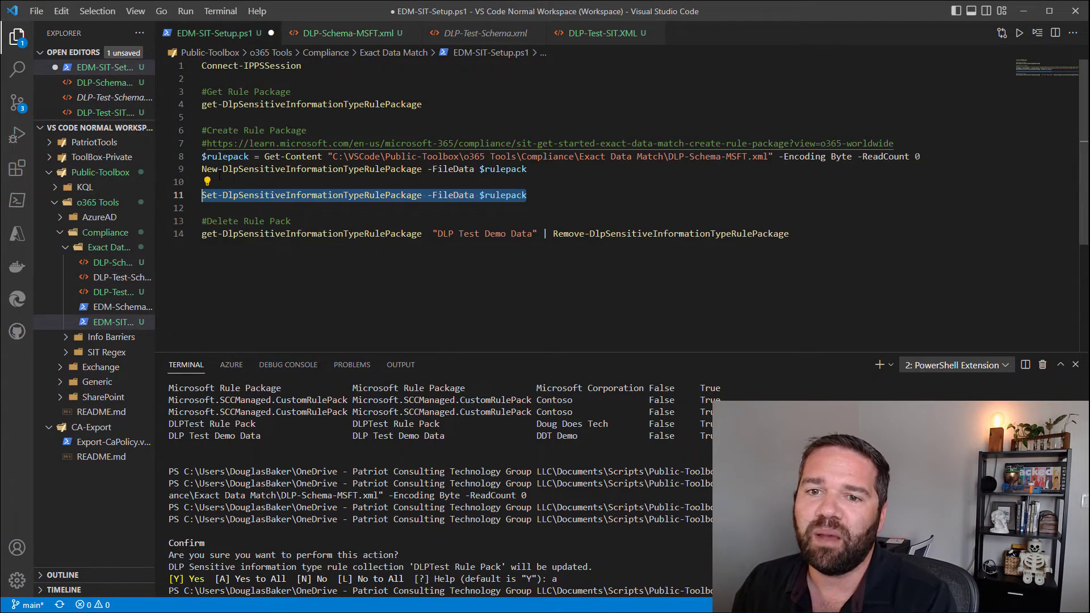
left_click(218, 169)
key("Down")
key("Down")
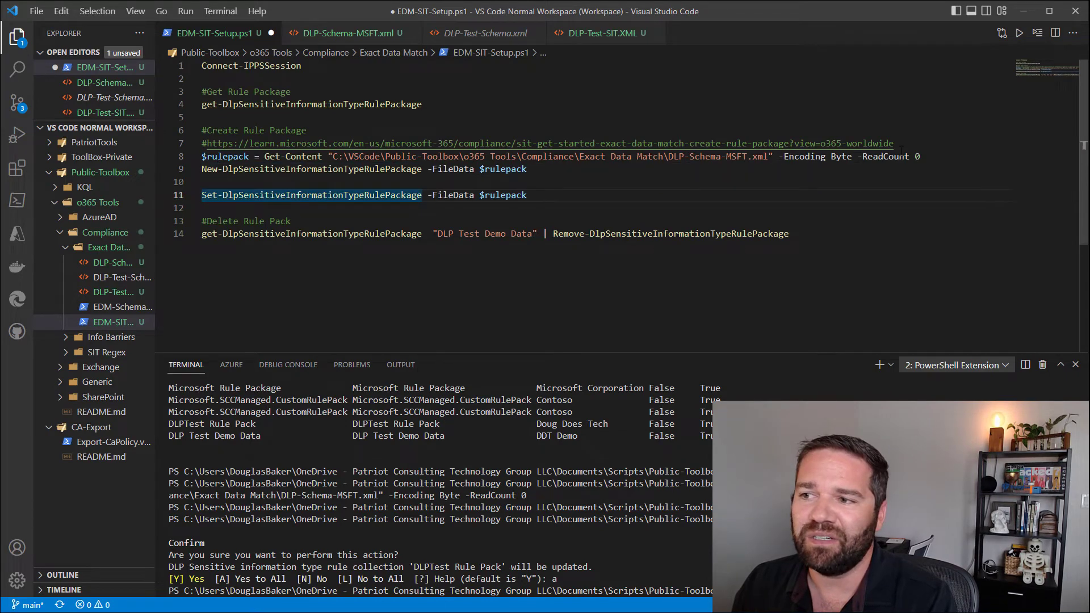
left_click_drag(921, 156, 175, 154)
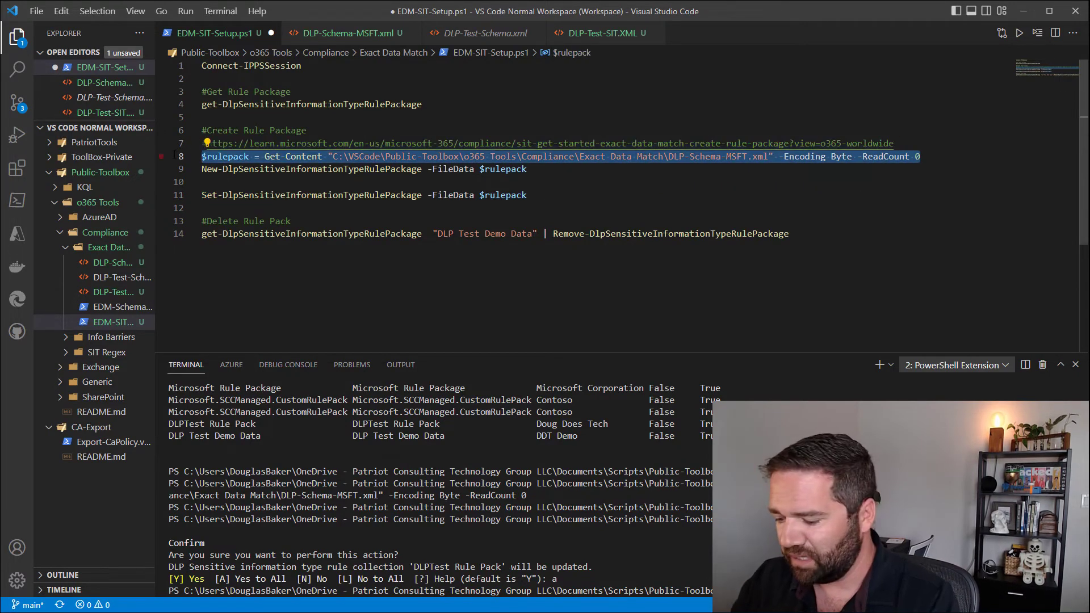
key("F8")
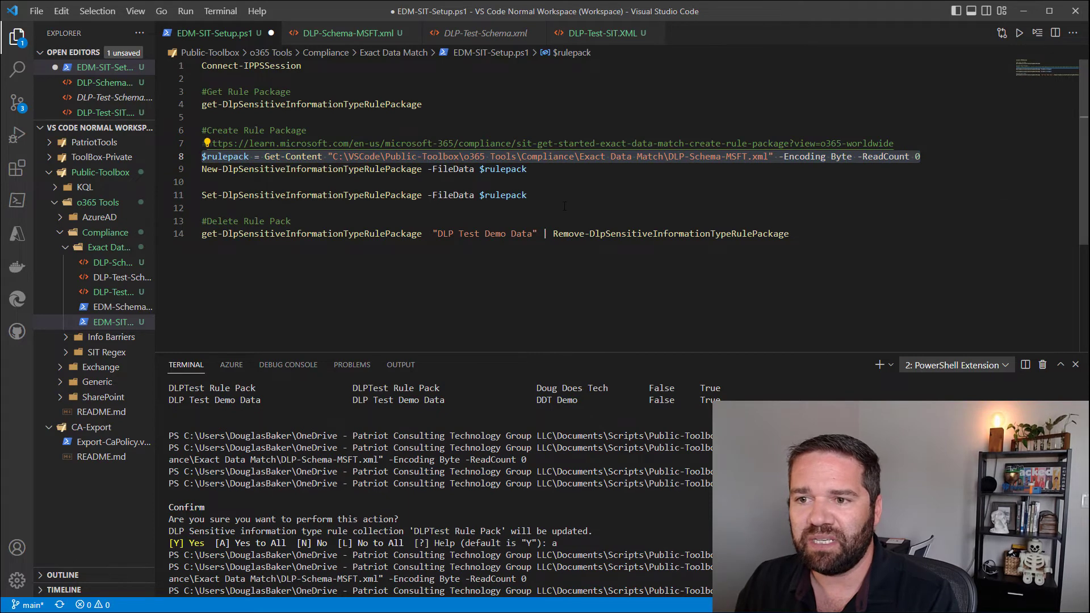
Step: Update the rule package by running Set-DlpSensitiveInformationTypeRulePackage -FileData $rulepack, answering Yes to All
left_click_drag(534, 195, 198, 196)
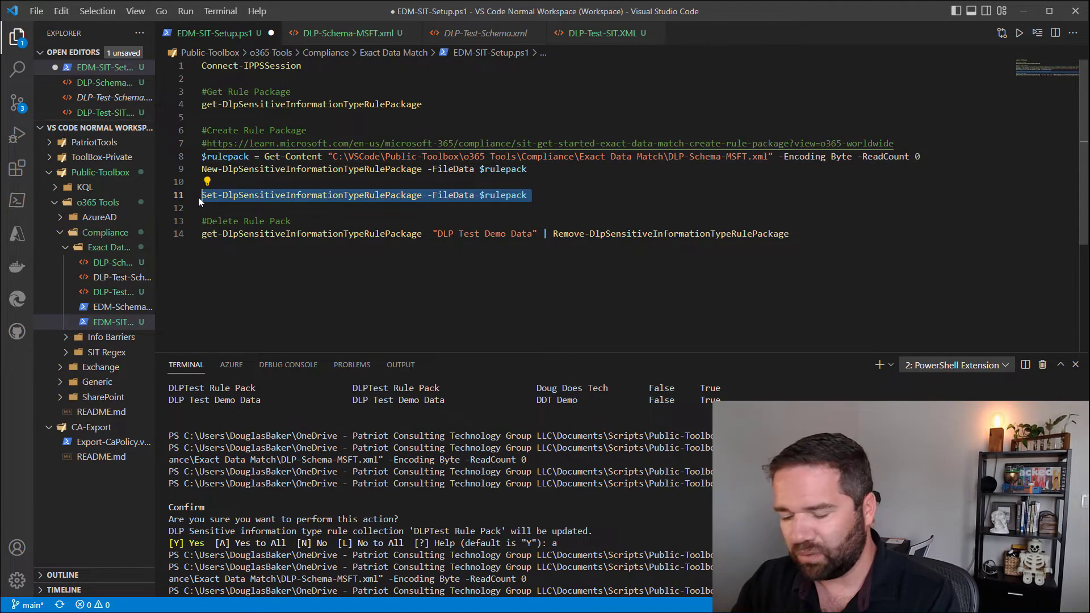
key("F8")
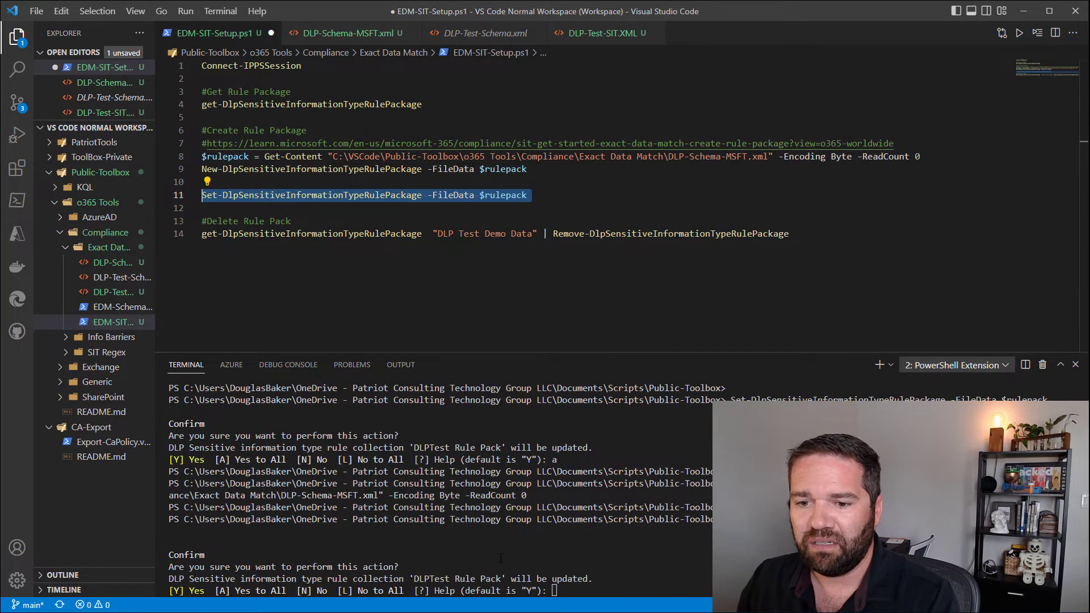
type("a")
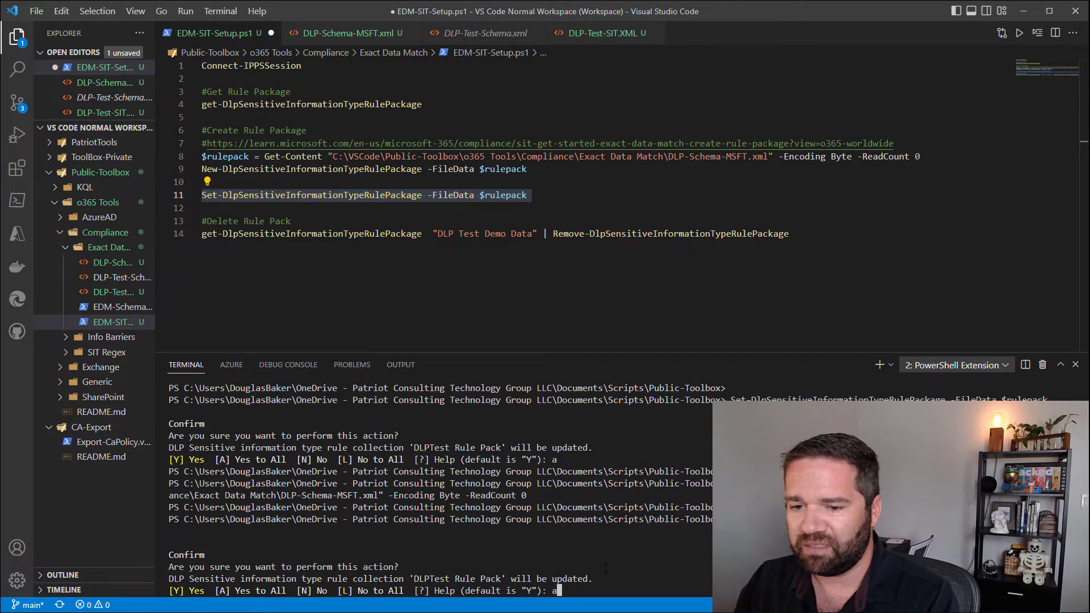
key("Return")
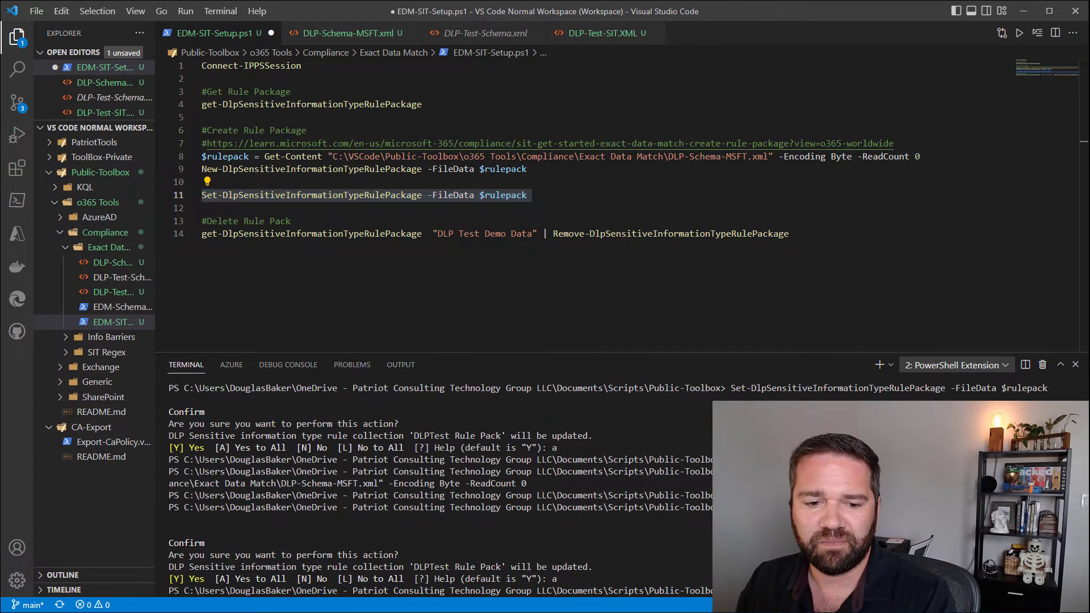
Step: Switch back to Microsoft Purview and search the sensitive info types for "edm"
key("alt+Tab")
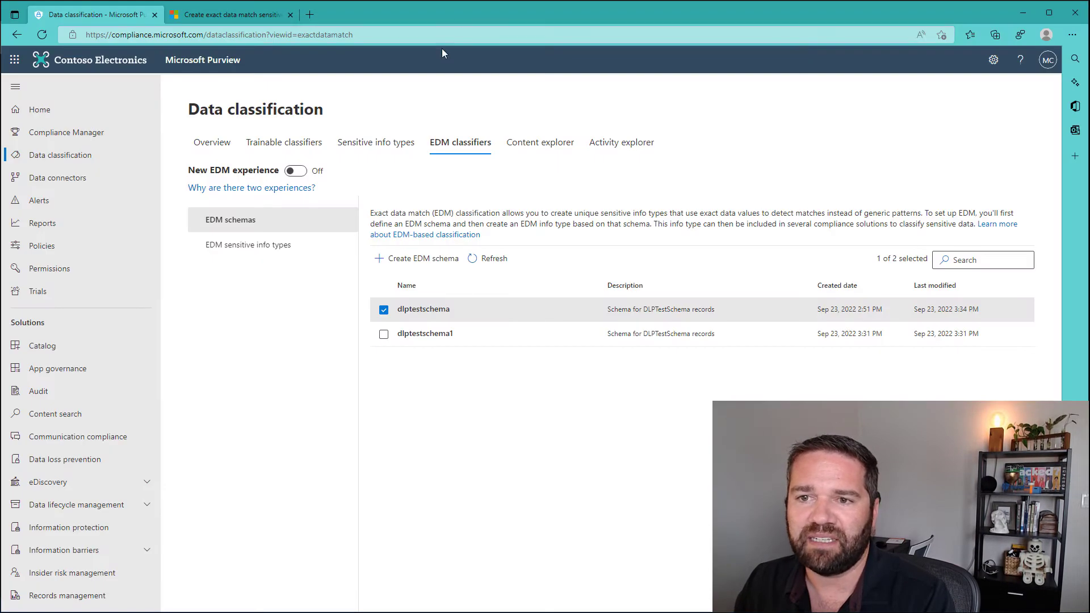
left_click(377, 143)
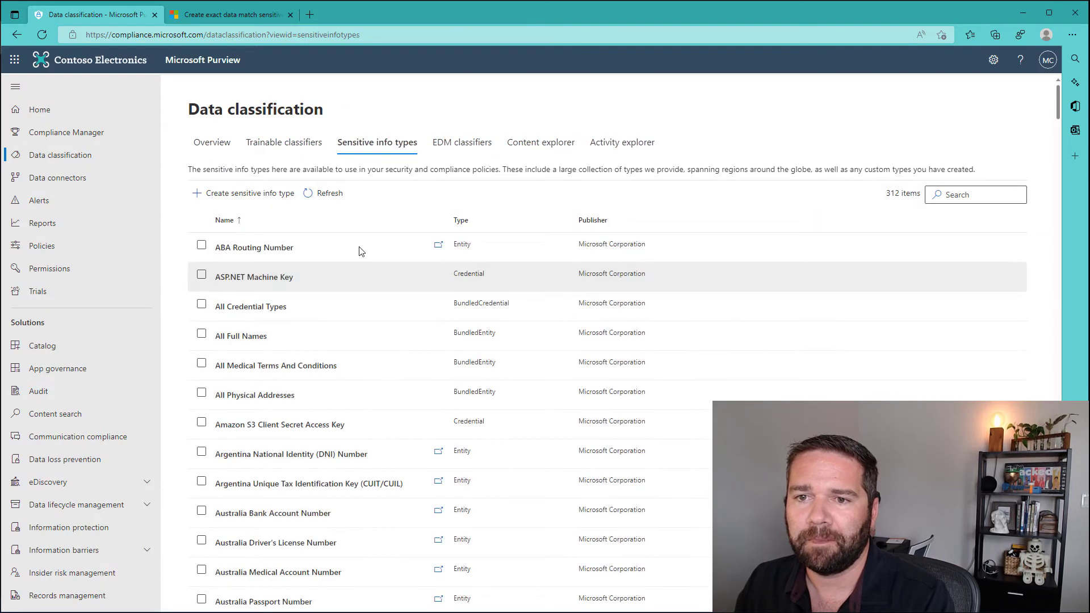
left_click(959, 194)
type("edm")
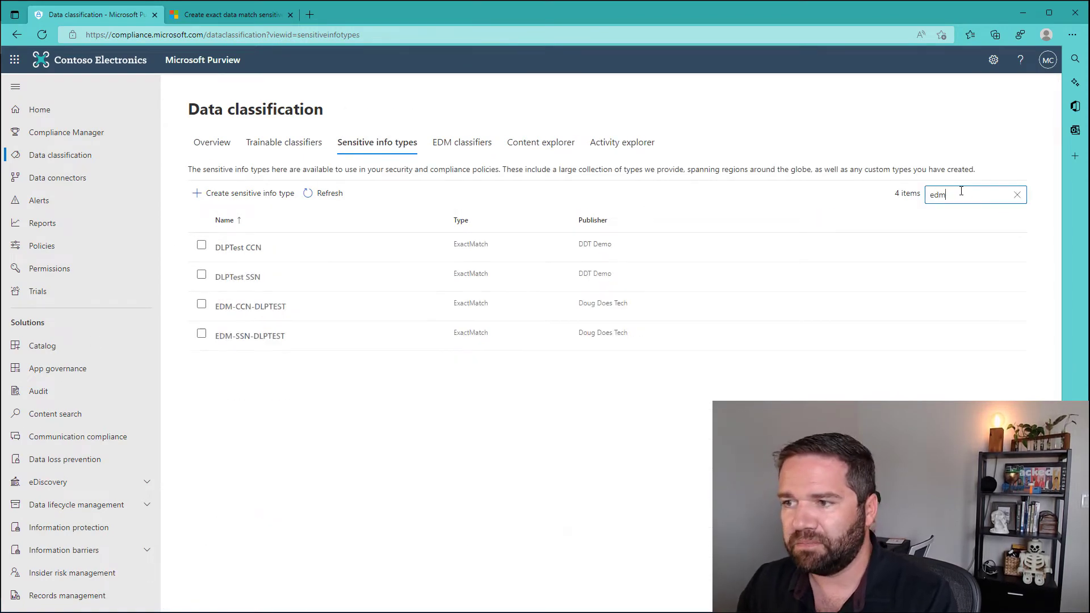
Step: Test the EDM-SSN-DLPTEST sensitive info type against the file TEST Data SSN.txt
left_click(263, 336)
left_click(763, 177)
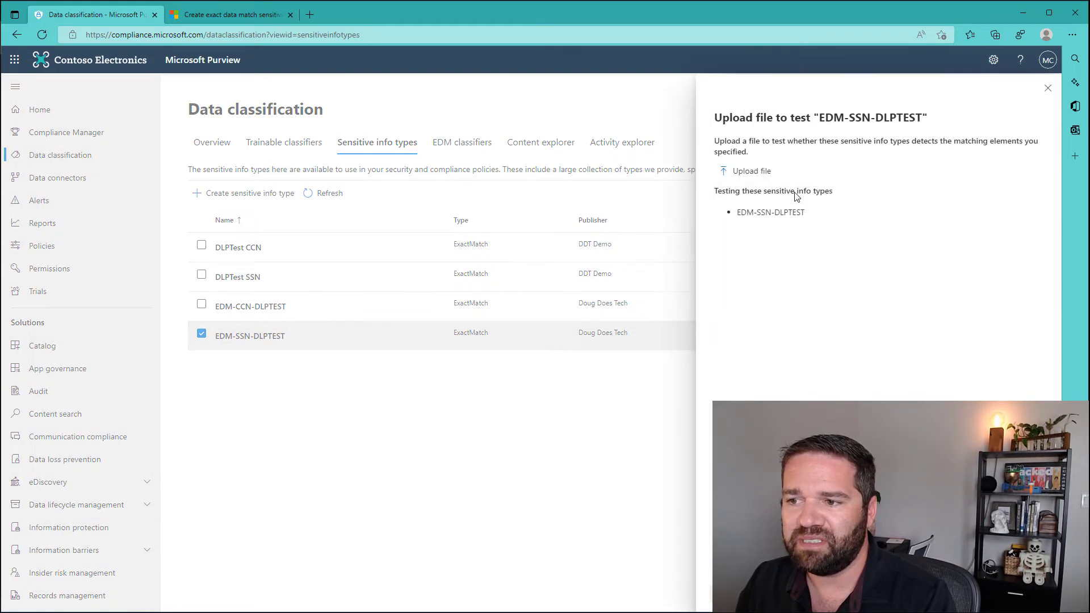
left_click(761, 172)
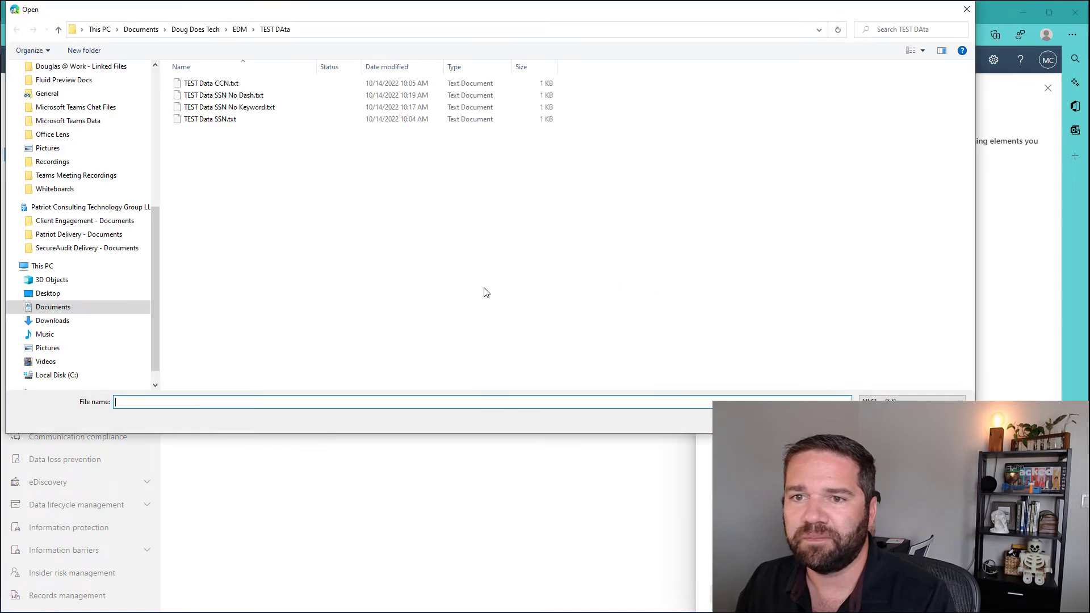
left_click(221, 119)
key("Return")
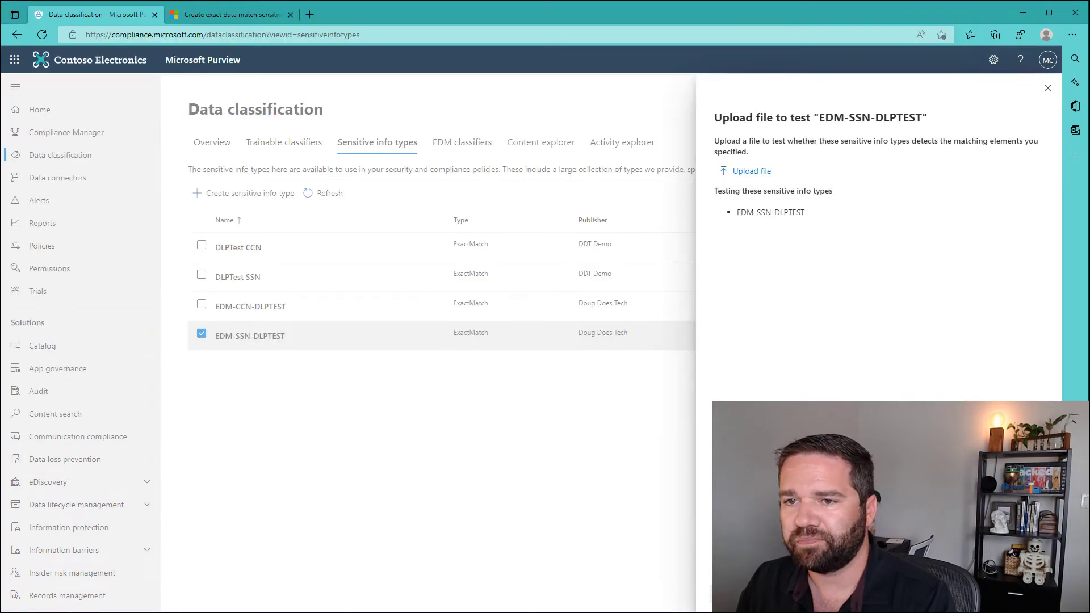
left_click(732, 594)
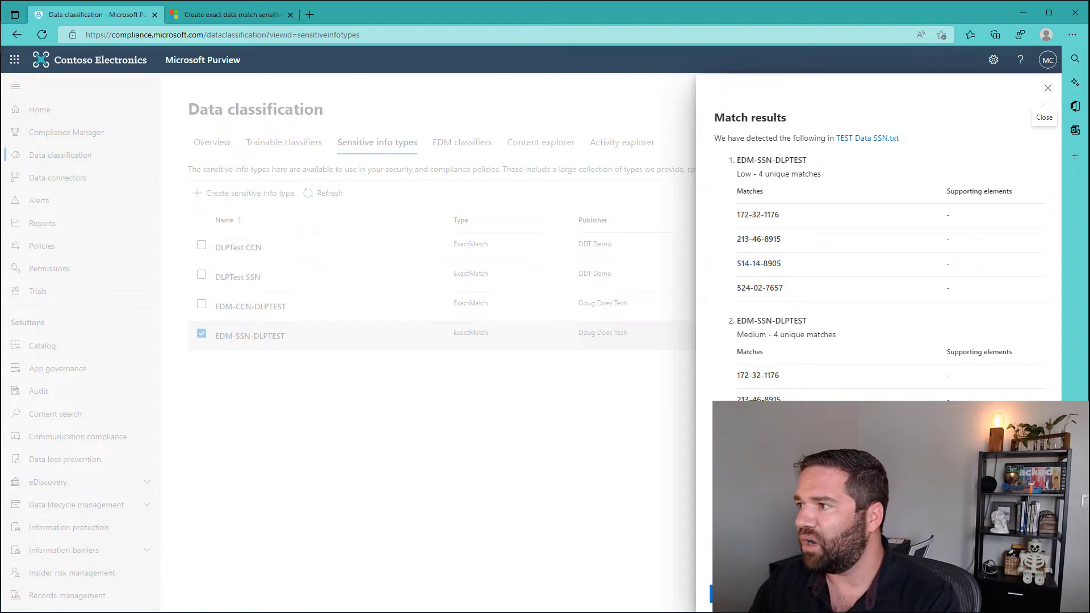
Step: Compare the SSN, birthdate and name columns in TEST Data SSN.txt with the match results, then close the file and the test
left_click_drag(0, 194, 605, 195)
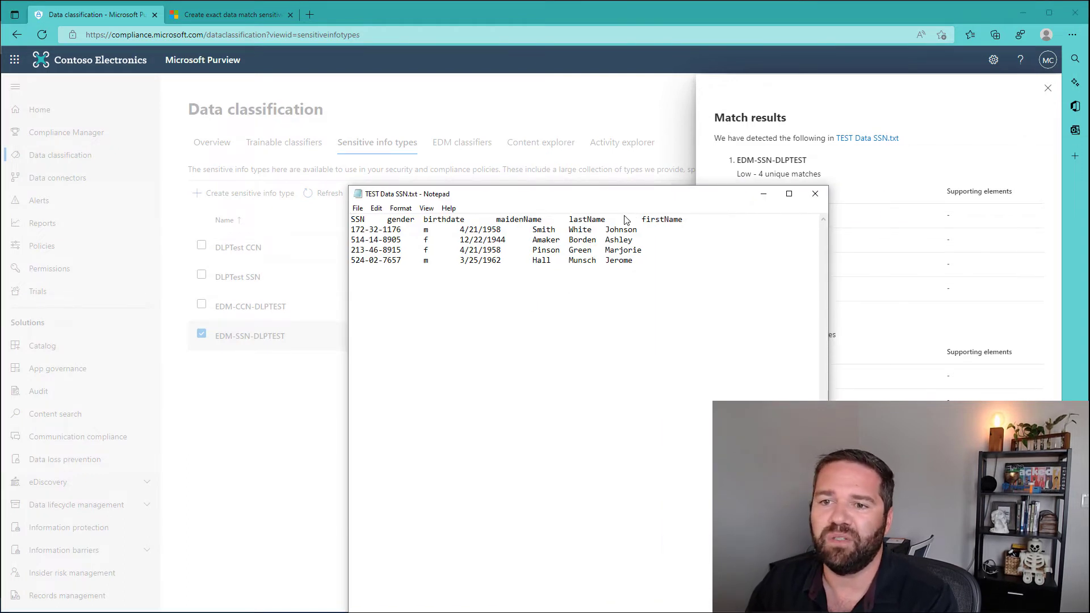
left_click_drag(357, 222, 401, 260)
left_click(401, 258)
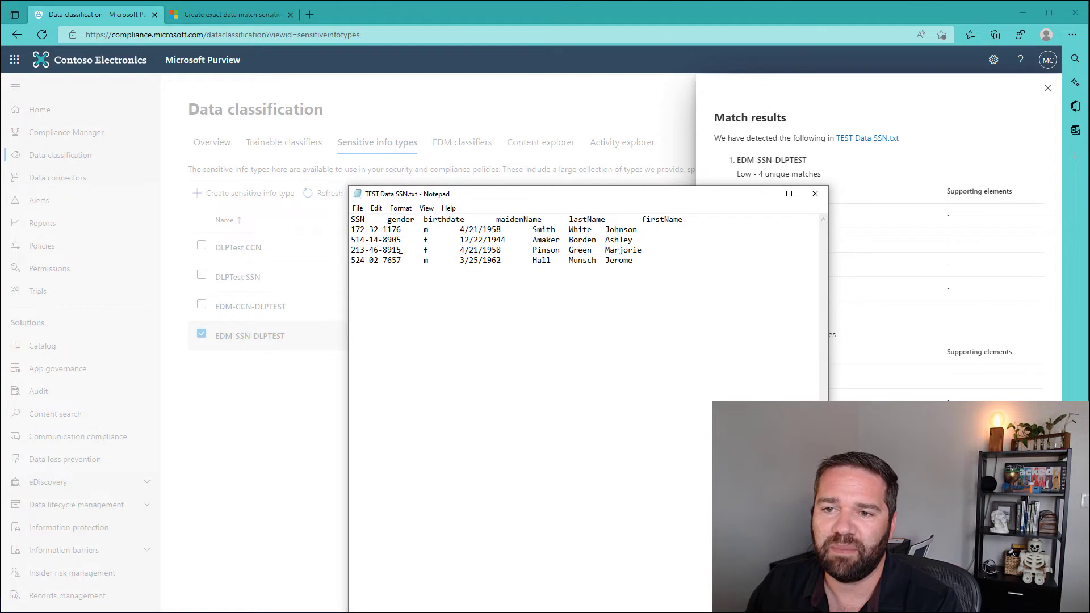
double_click(358, 241)
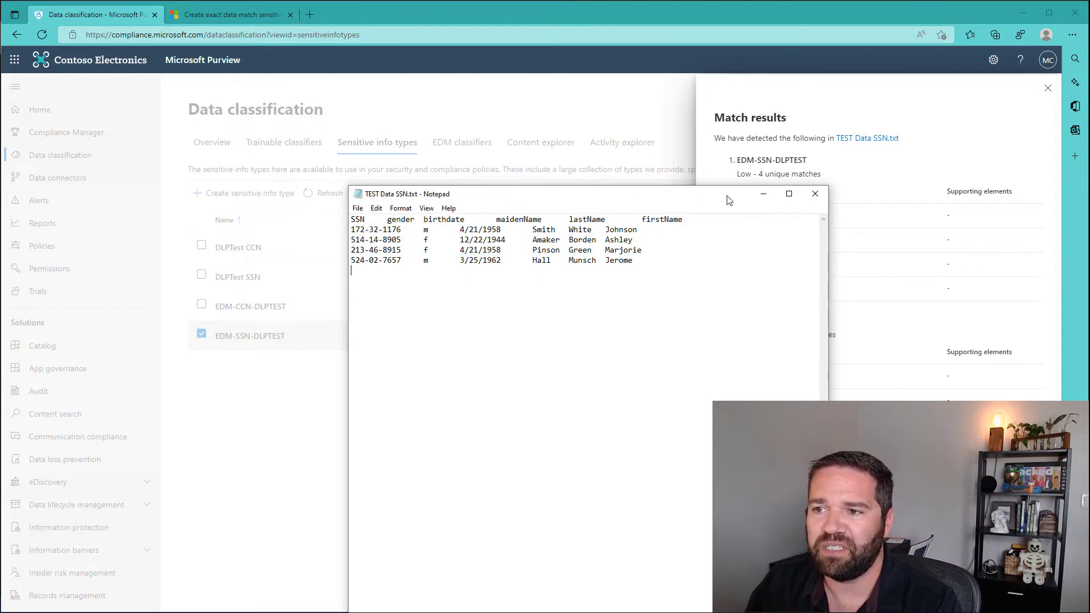
left_click_drag(728, 200, 446, 114)
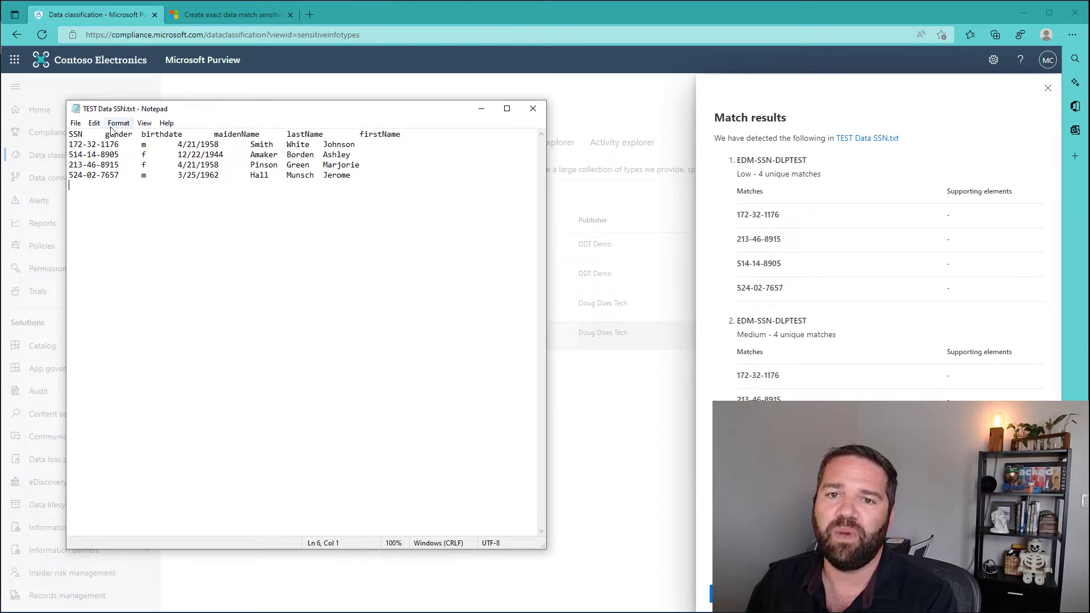
mouse_move(178, 144)
left_mouse_down()
mouse_move(297, 154)
mouse_move(370, 176)
mouse_move(203, 149)
mouse_move(185, 176)
mouse_move(177, 165)
left_mouse_up()
left_click(212, 183)
left_click_drag(351, 175, 286, 176)
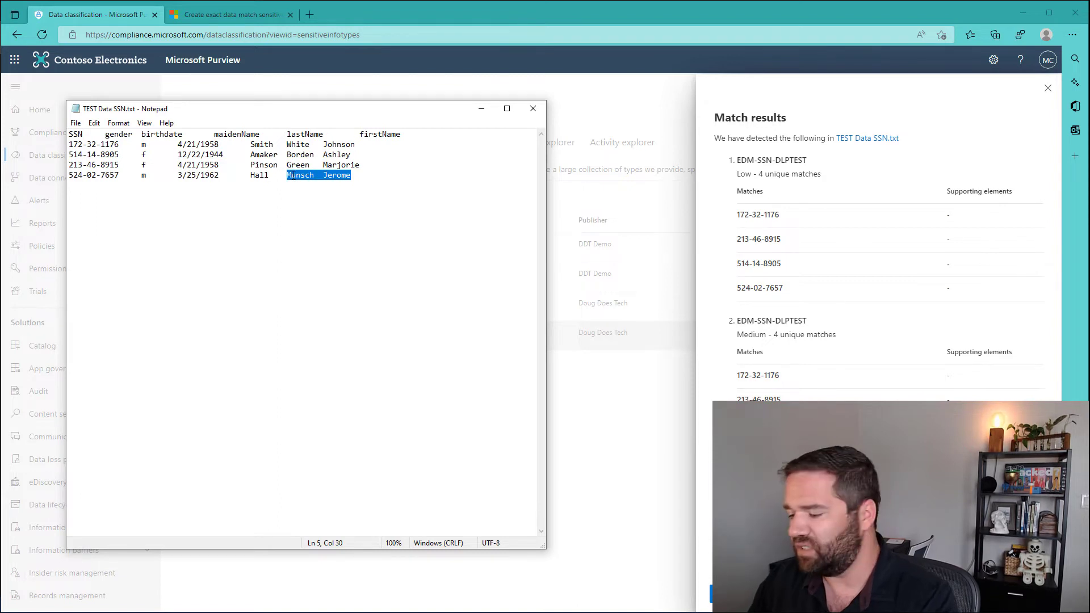
left_click(529, 110)
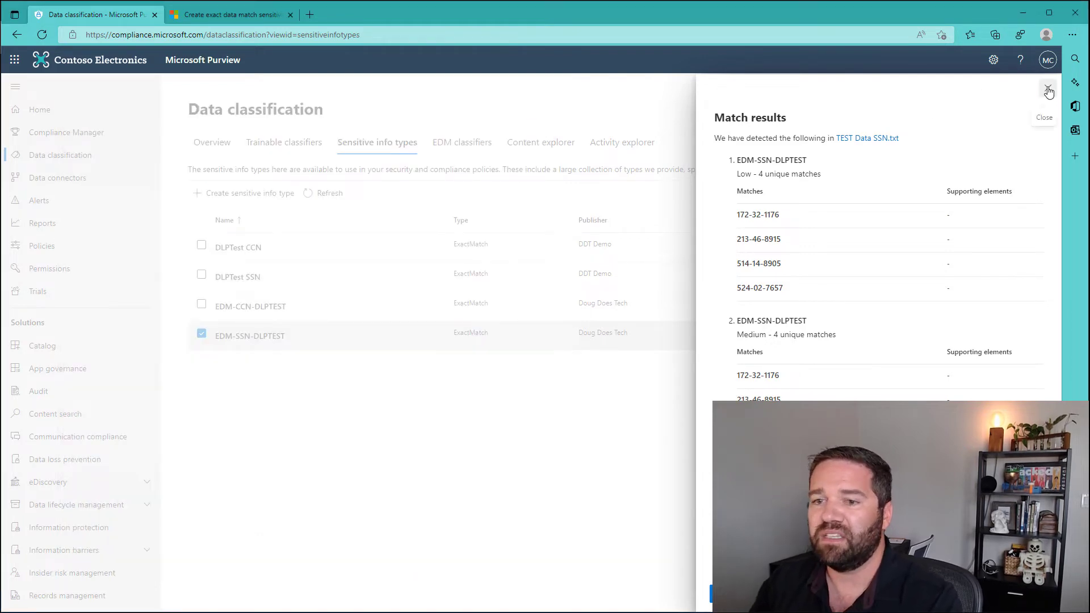
left_click(1045, 89)
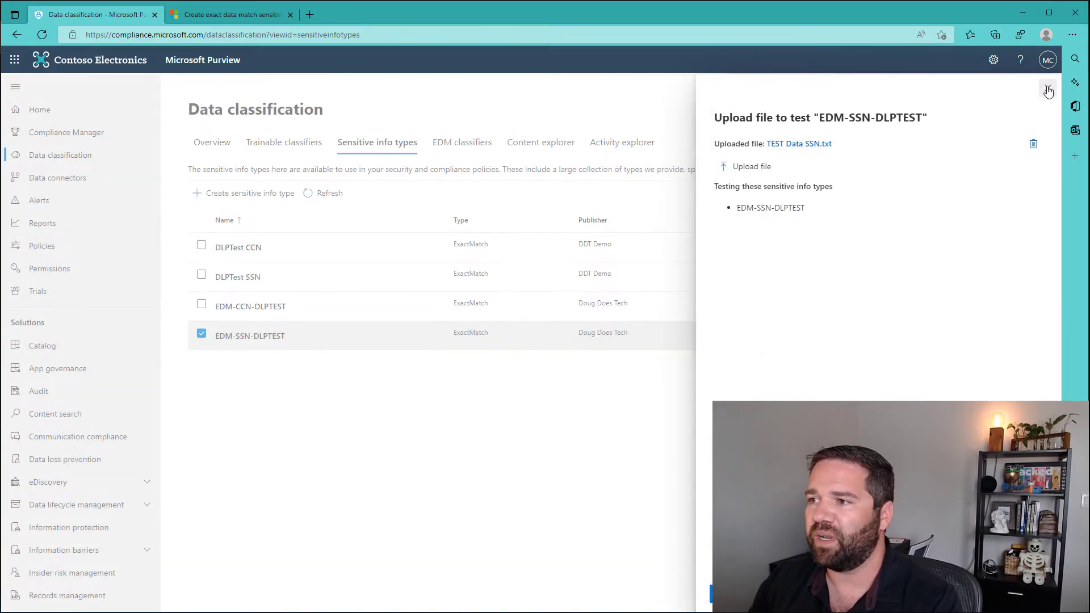
left_click(1047, 88)
Step: Test the EDM-CCN-DLPTEST sensitive info type against TEST Data CCN.txt and close the match results
left_click(239, 307)
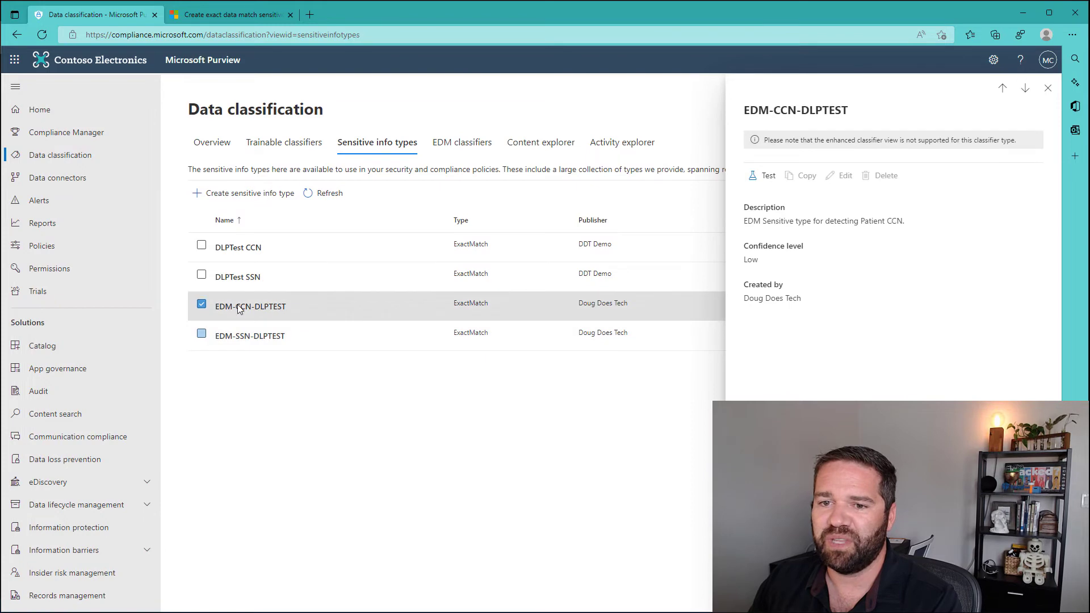
left_click(769, 176)
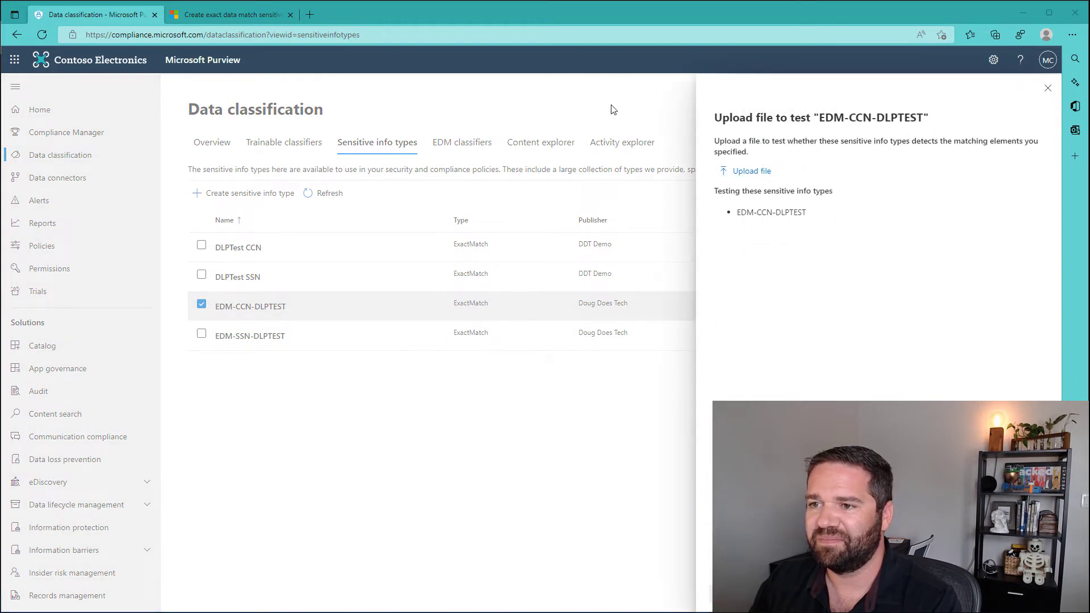
left_click(223, 84)
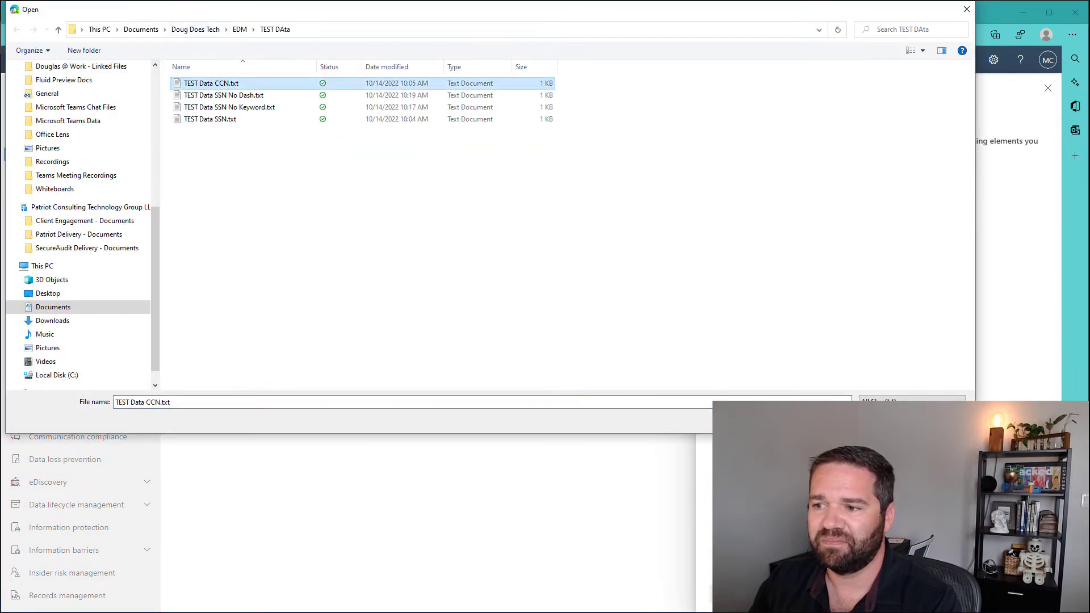
left_click(884, 420)
left_click(730, 594)
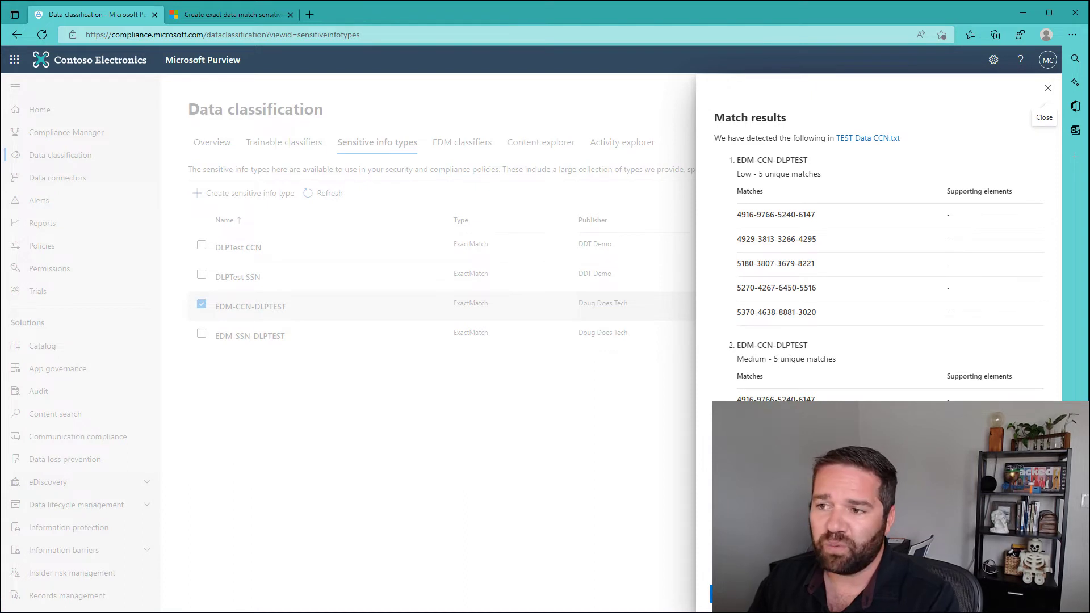
left_click(1048, 88)
left_click(1047, 88)
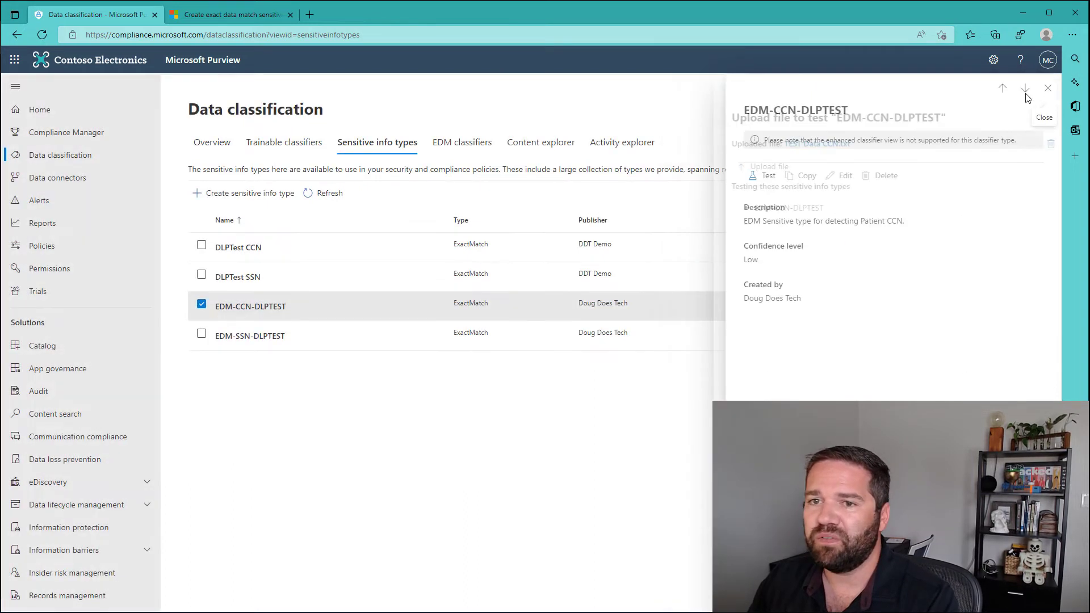
left_click(1048, 88)
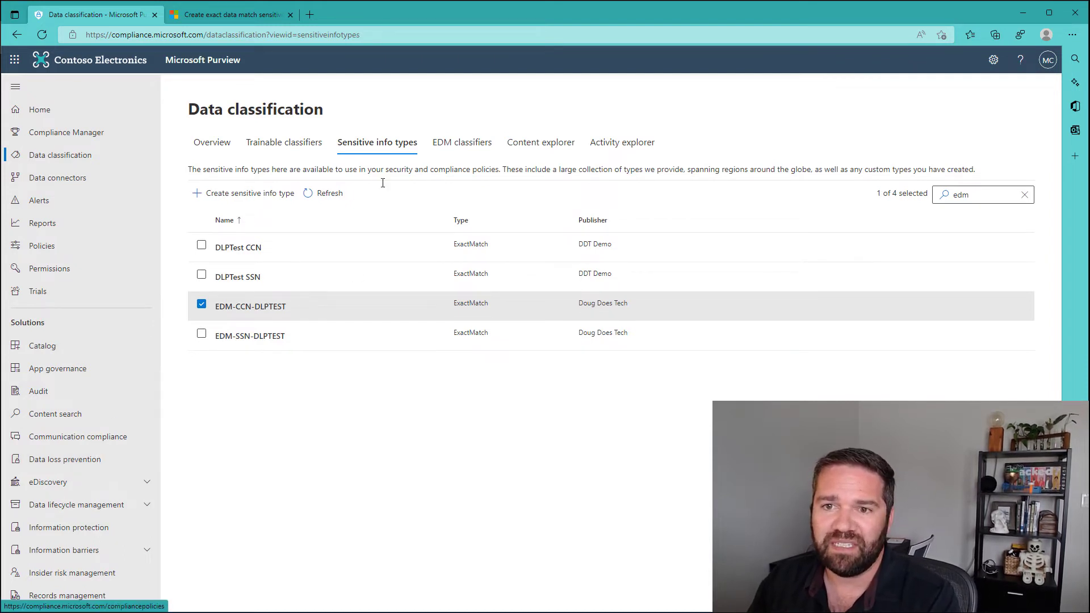
Step: Open the data loss prevention policy Contoso - Monitor Only for editing and proceed to its advanced DLP rules, keeping the name and locations
left_click(86, 458)
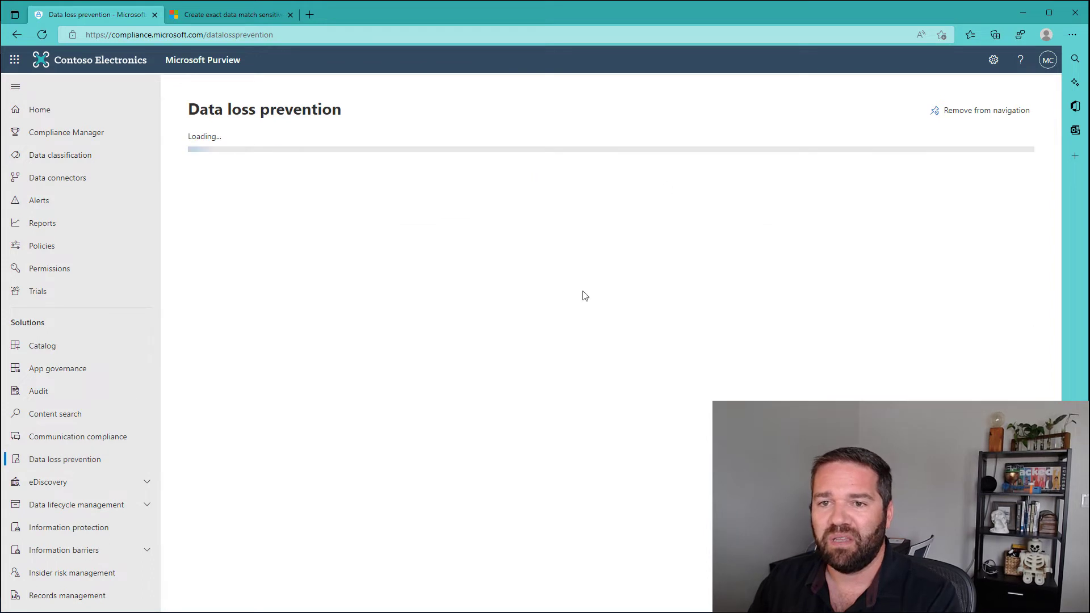
left_click(272, 147)
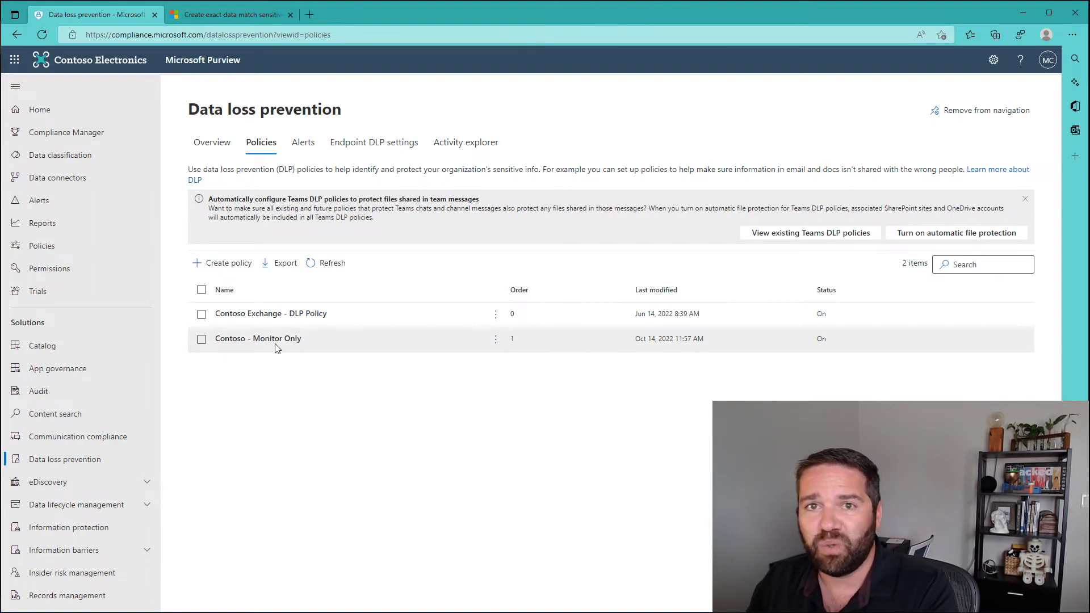
left_click(276, 343)
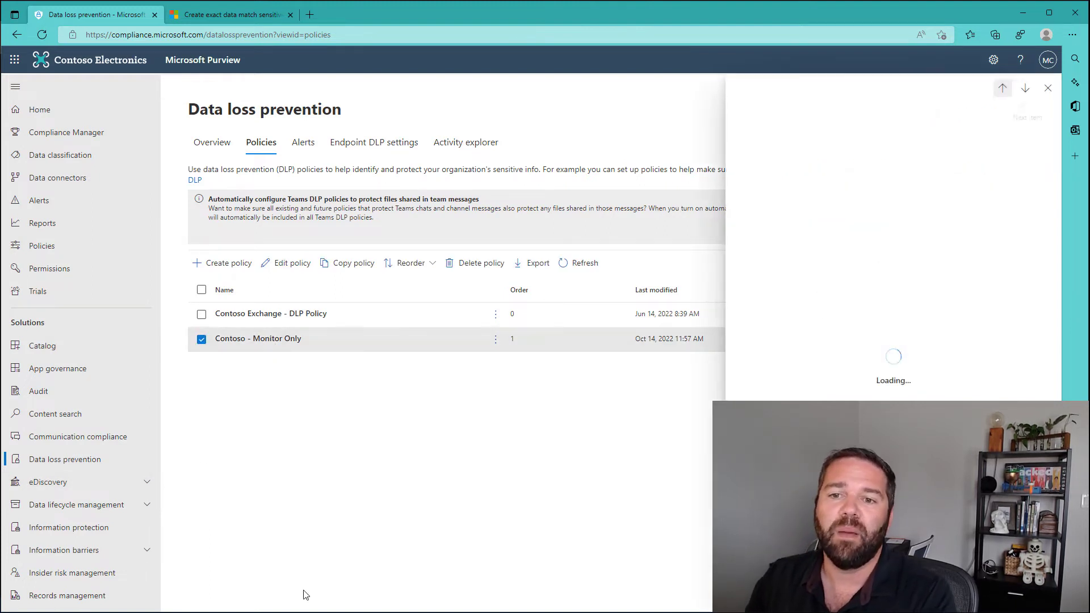
left_click(307, 274)
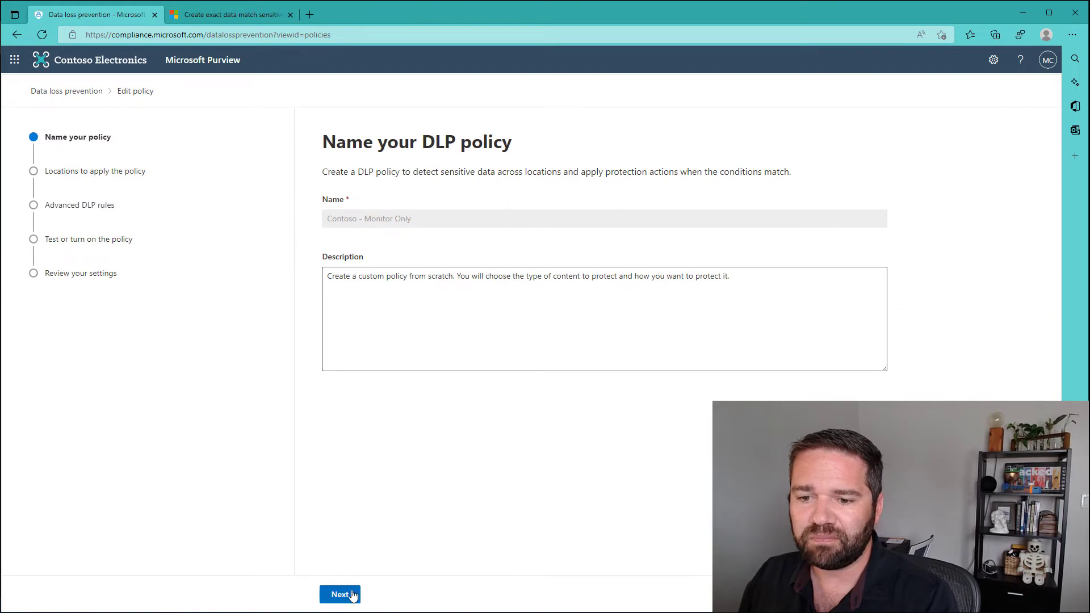
left_click(352, 594)
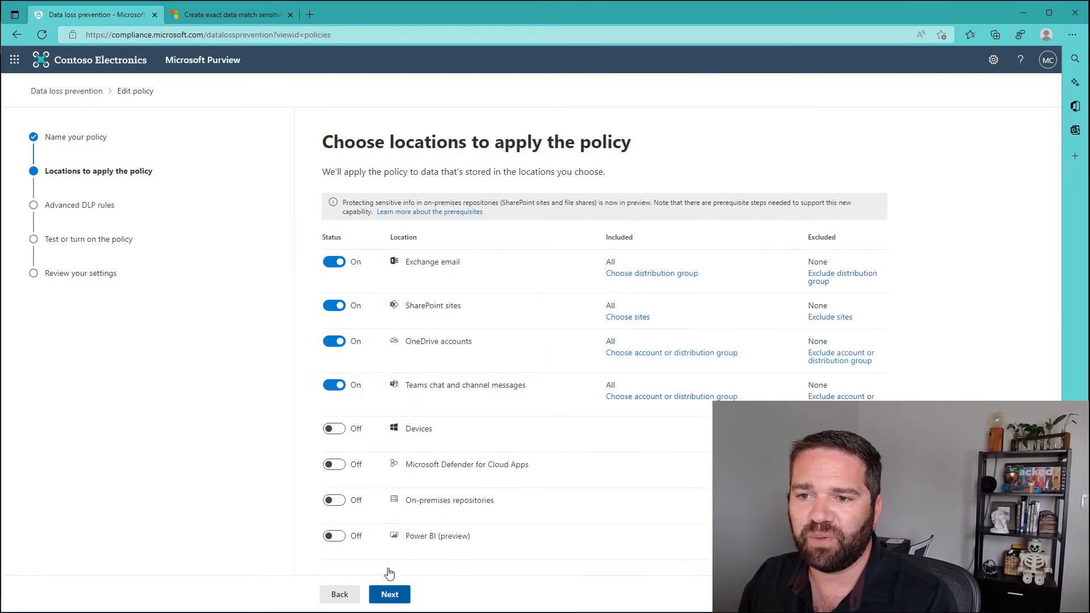
left_click(389, 593)
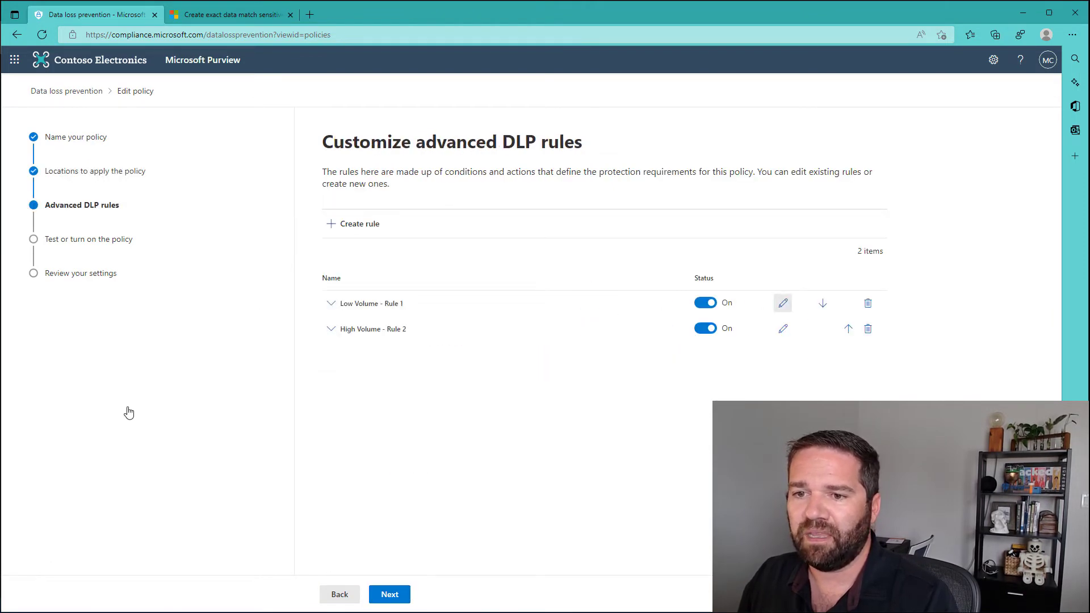
Step: Add the EDM-CCN-DLPTEST and EDM-SSN-DLPTEST sensitive info types to the content conditions of Low Volume - Rule 1 and save the rule
scroll(390, 483, "down", 2)
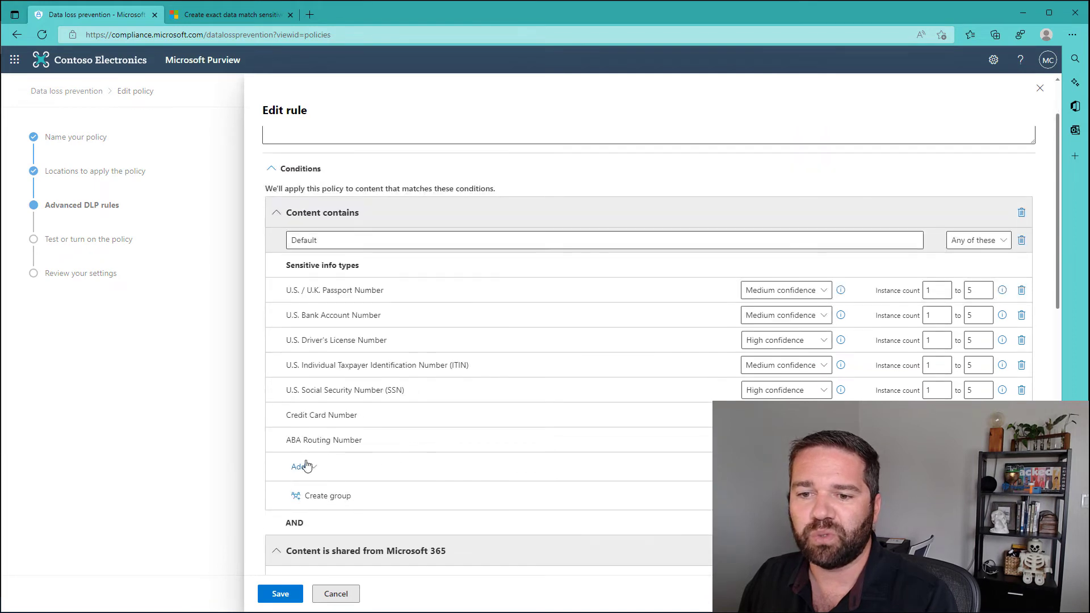
left_click(306, 466)
left_click(345, 492)
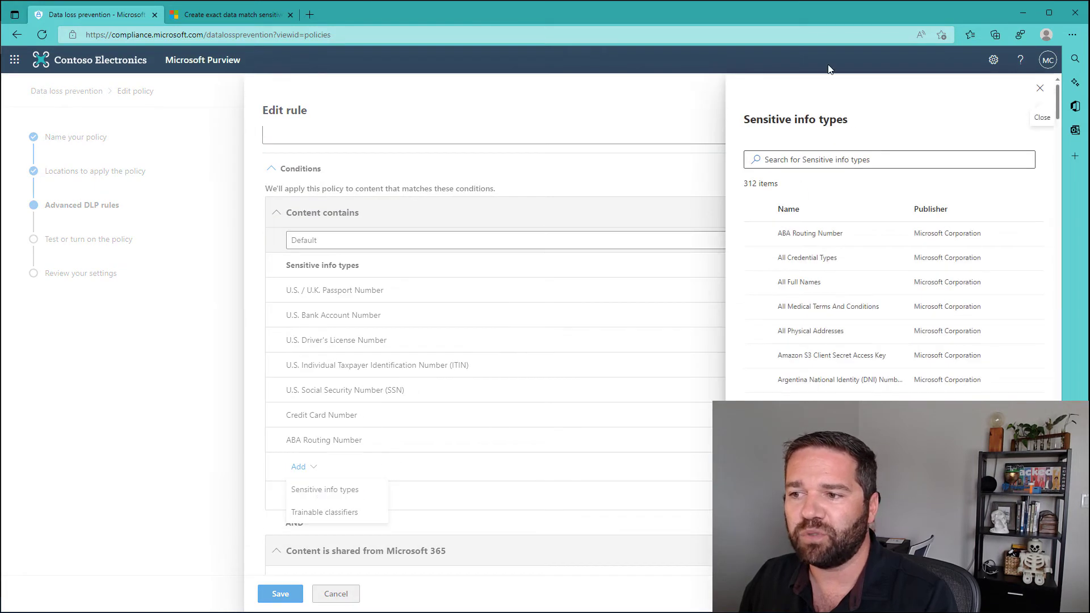
left_click(788, 159)
type("dlp")
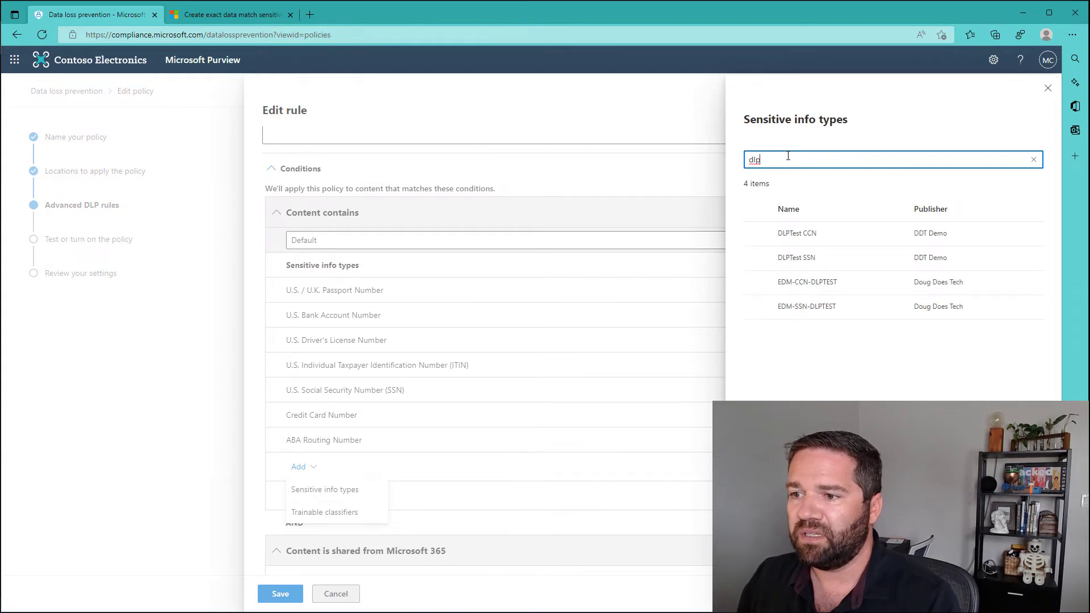
left_click(756, 282)
left_click(756, 308)
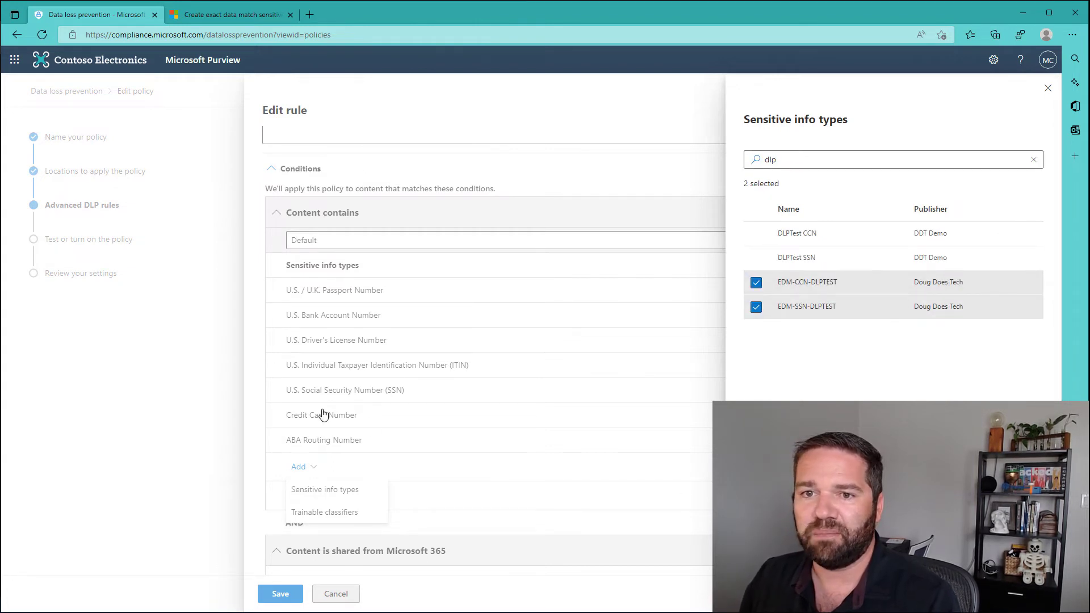
left_click(764, 593)
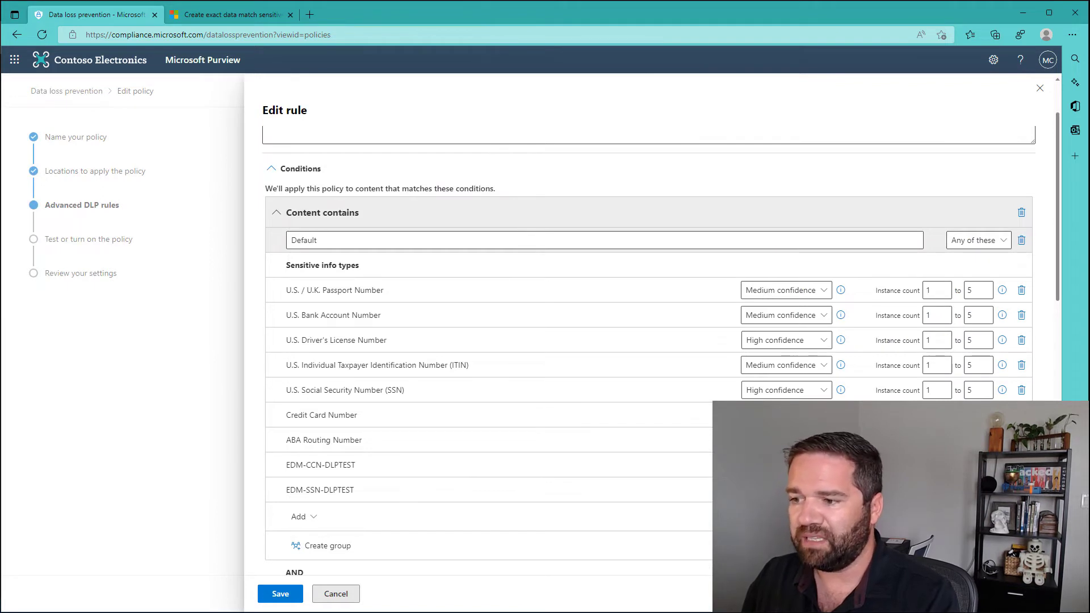
left_click(280, 594)
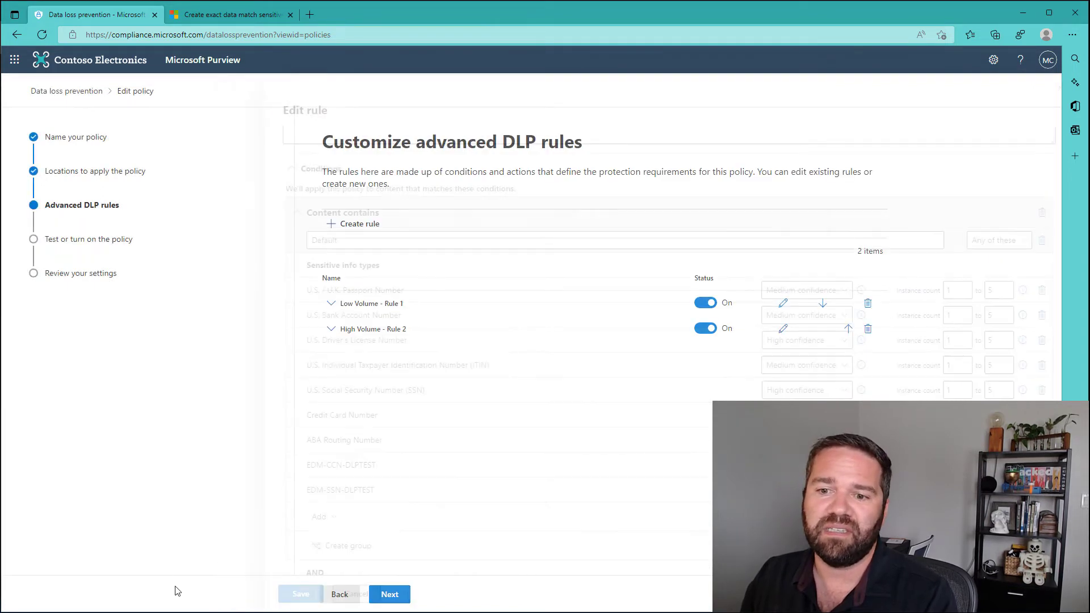
Step: Add the EDM-CCN-DLPTEST and EDM-SSN-DLPTEST sensitive info types to the content conditions of High Volume - Rule 2
left_click(783, 330)
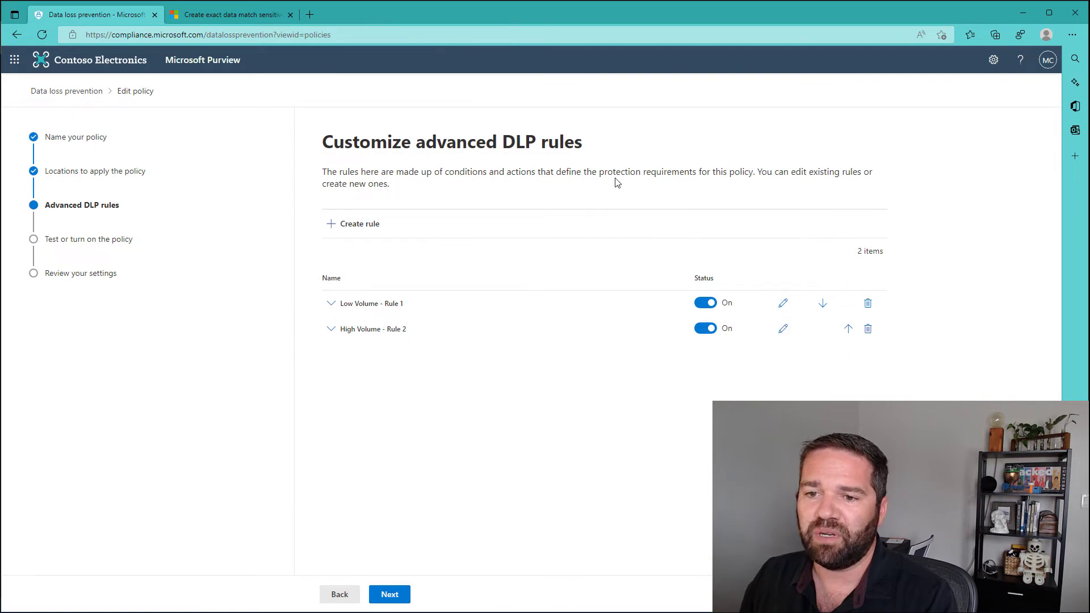
scroll(466, 499, "down", 3)
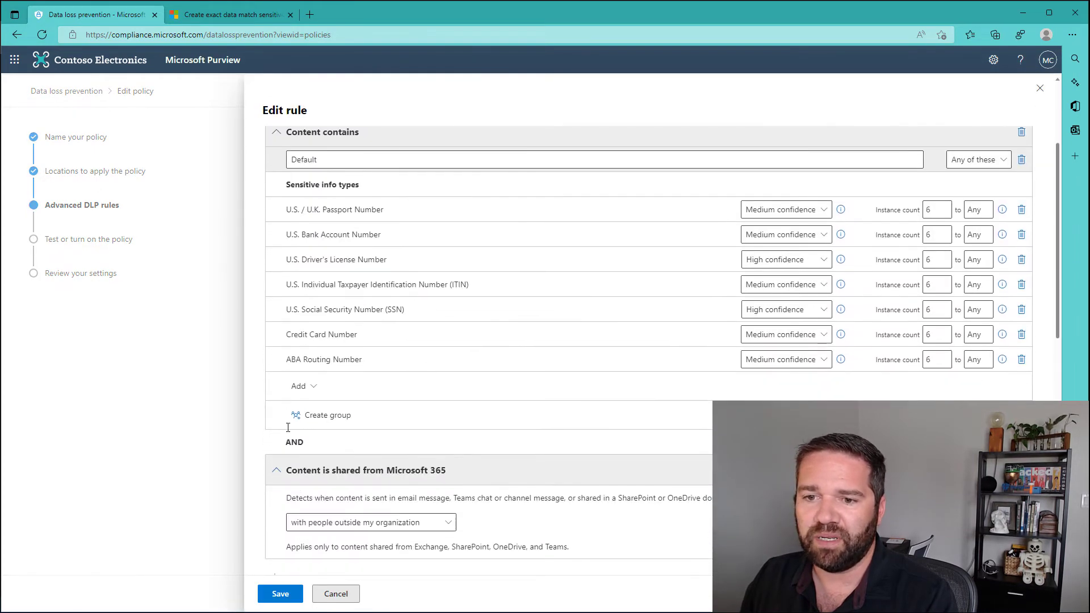
left_click(310, 388)
left_click(312, 410)
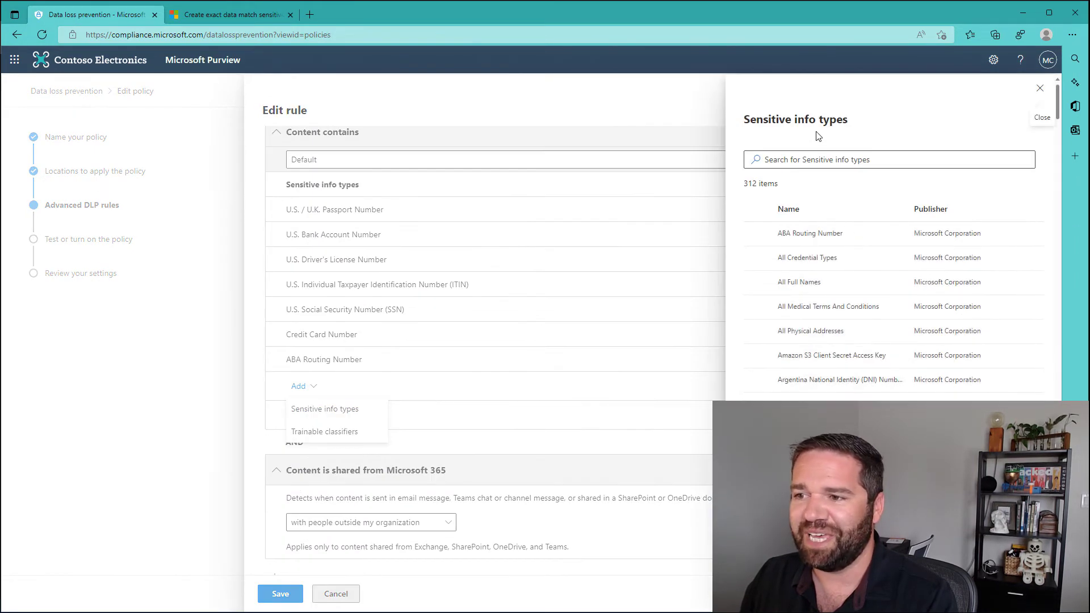
left_click(809, 160)
type("dlp")
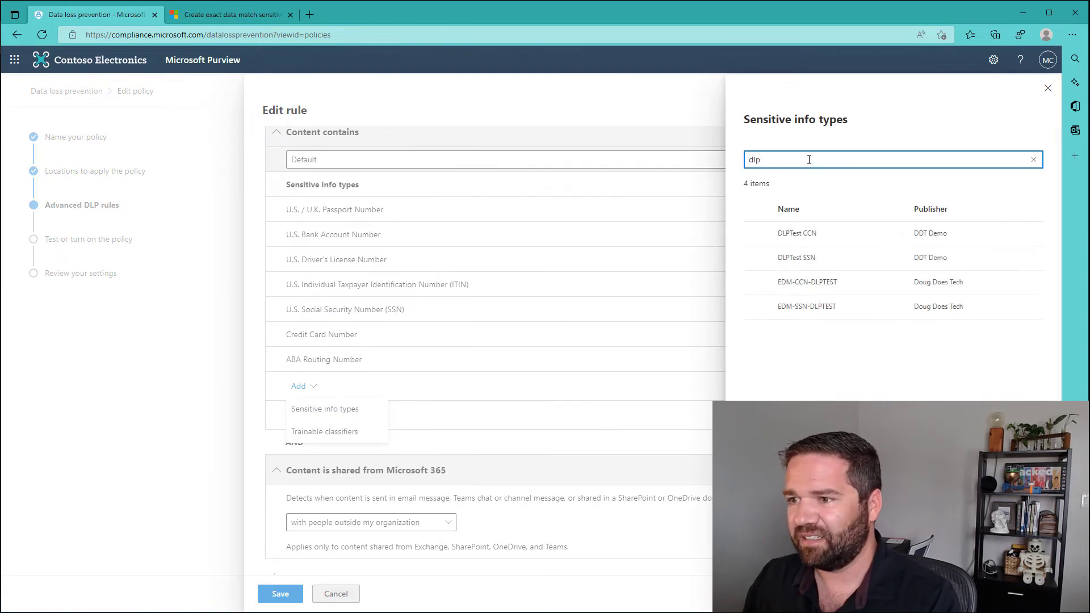
left_click(756, 282)
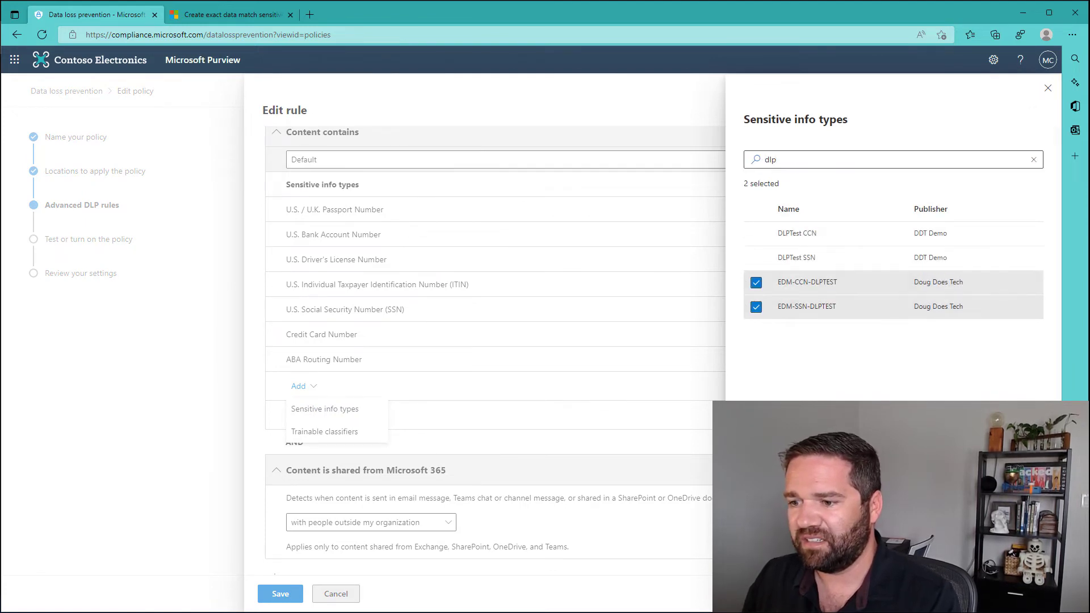
left_click(762, 594)
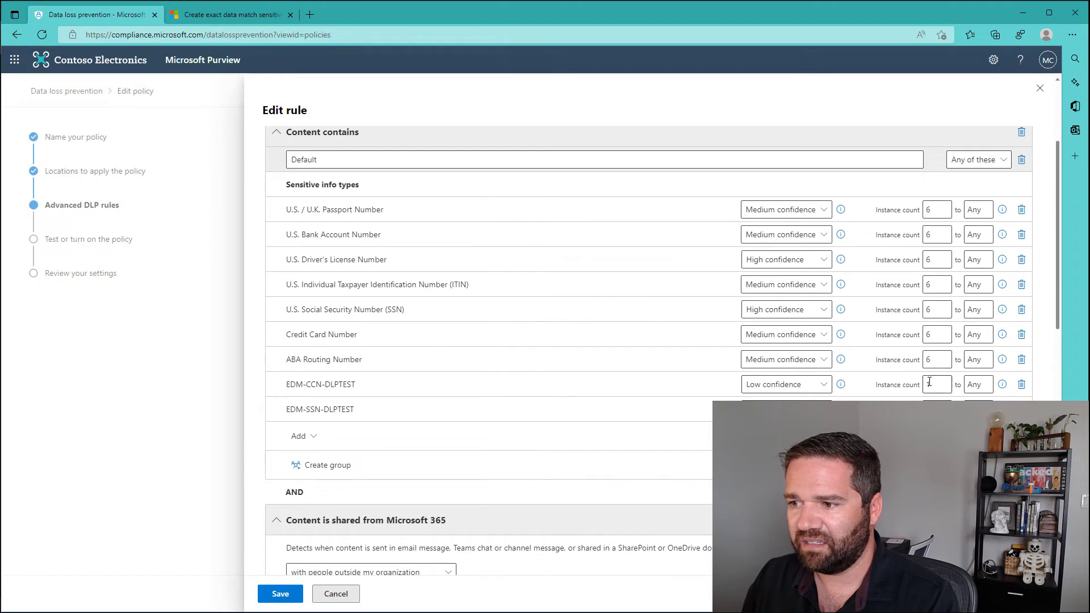
Step: Set the minimum instance count of EDM-CCN-DLPTEST and EDM-SSN-DLPTEST to 6 in High Volume - Rule 2
left_click(937, 409)
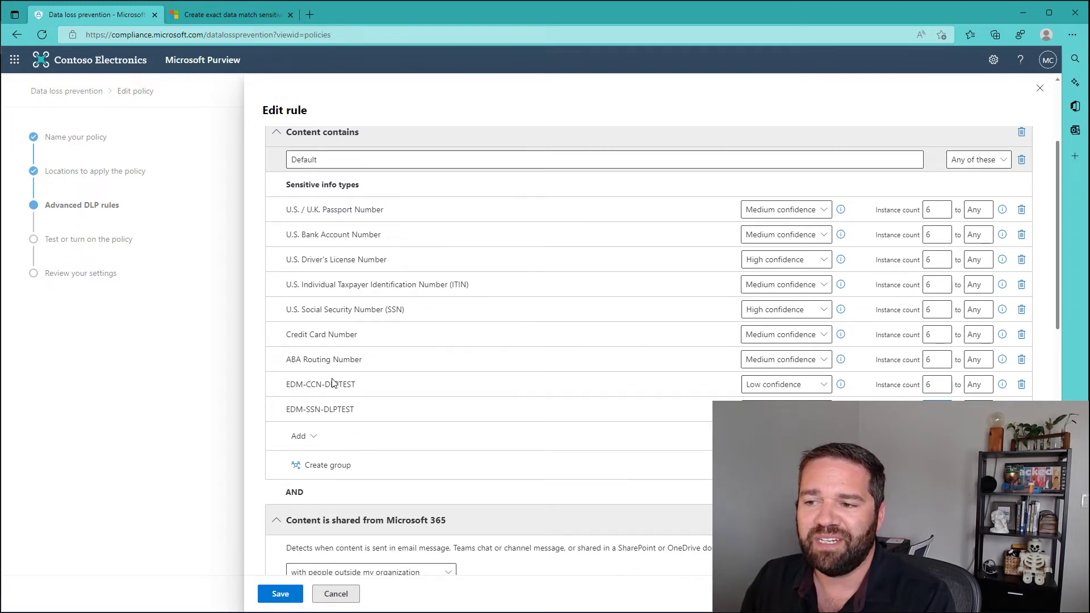
Step: Switch to Visual Studio Code and examine the pattern confidence levels of the SSN ExactMatch rule in DLP-Schema-MSFT.xml
left_click_drag(291, 387, 390, 372)
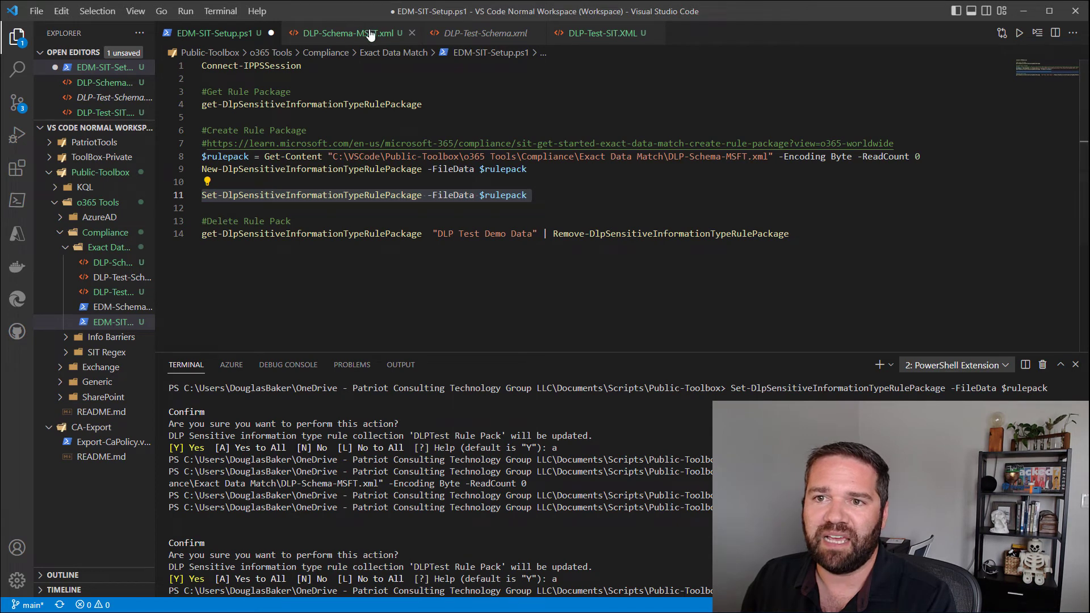
left_click(369, 34)
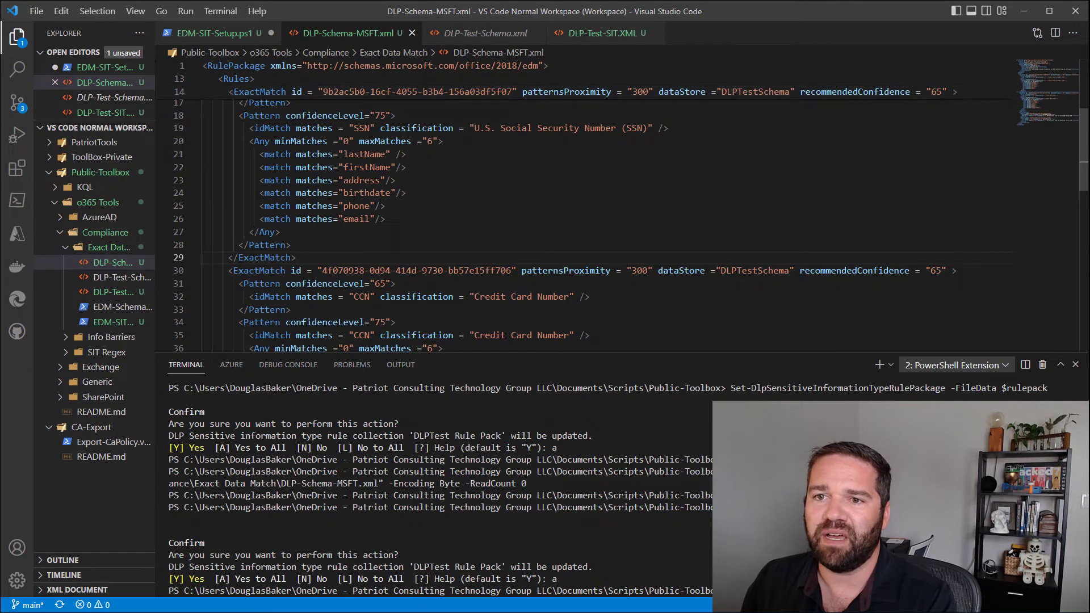
scroll(585, 210, "up", 2)
left_click_drag(339, 144, 406, 170)
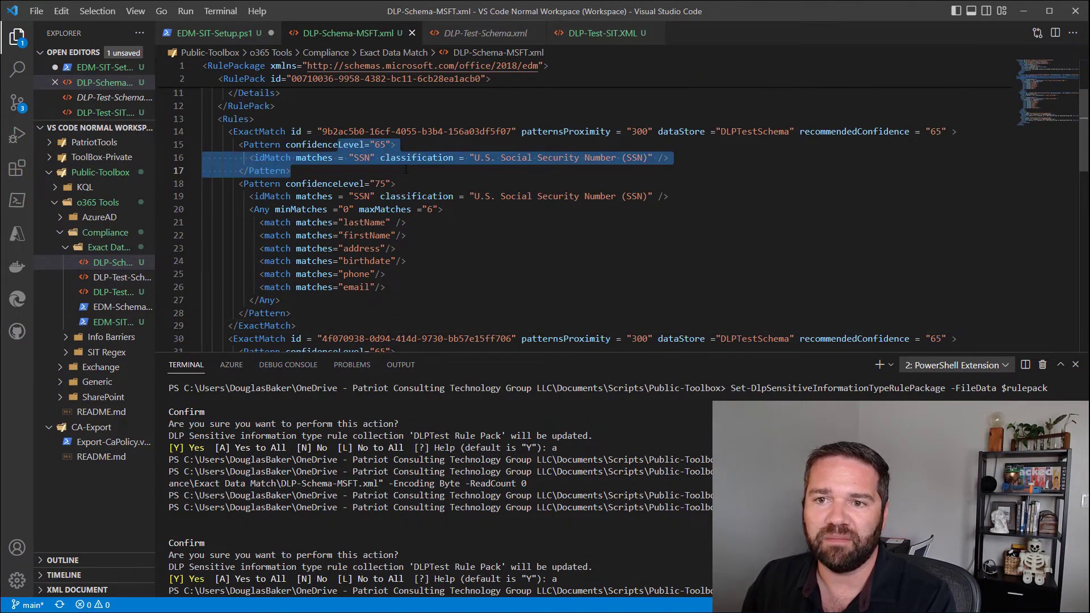
Step: Try a recommendedConfidence of 75 for the SSN ExactMatch rule and restore it to 65
left_click(934, 131)
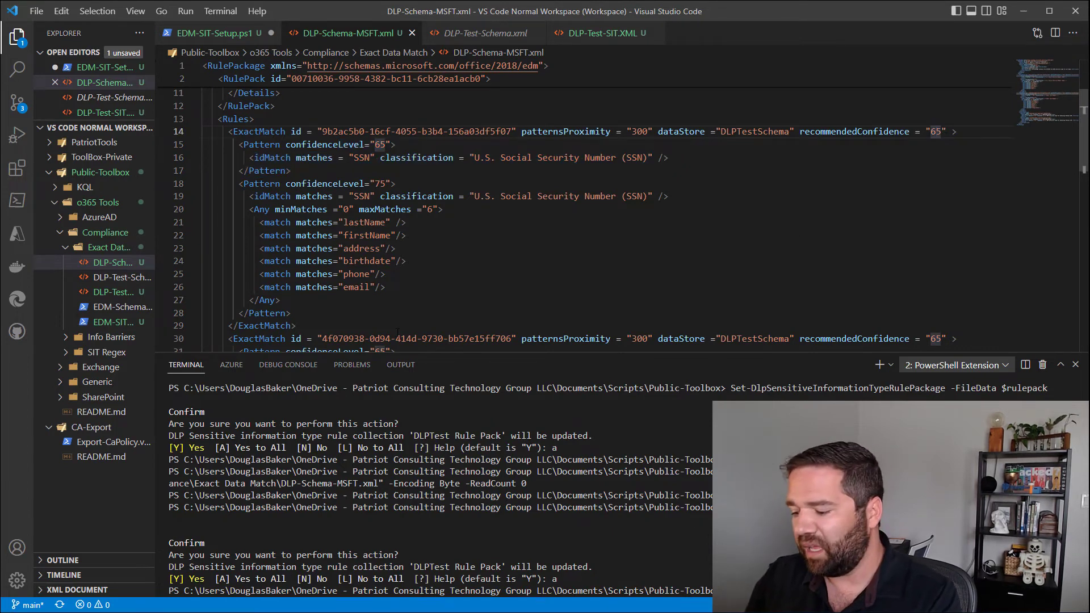
key("BackSpace")
type("7")
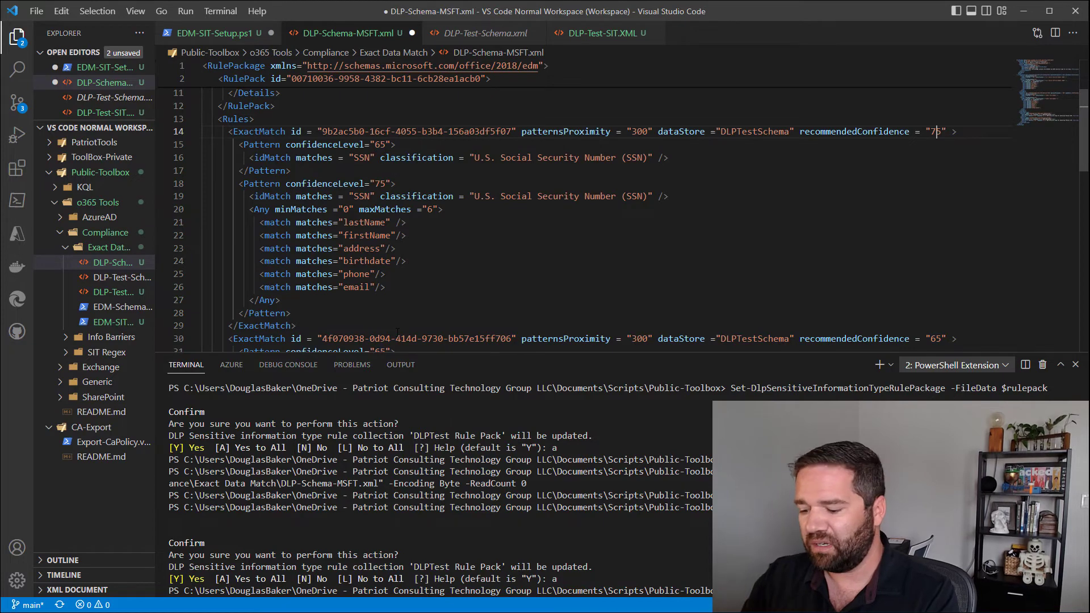
key("BackSpace")
type("6")
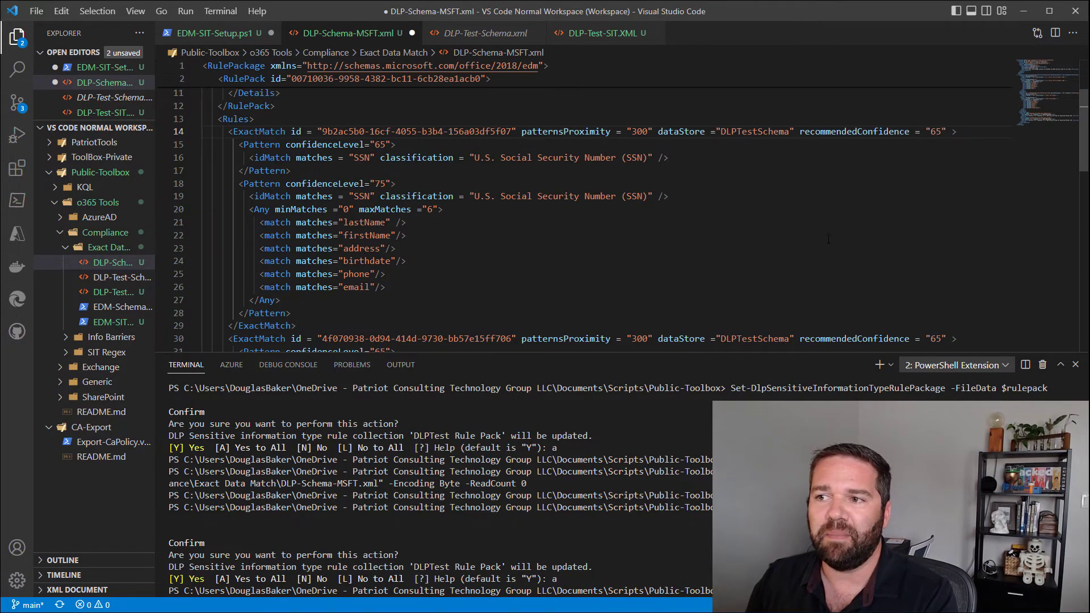
left_click(605, 290)
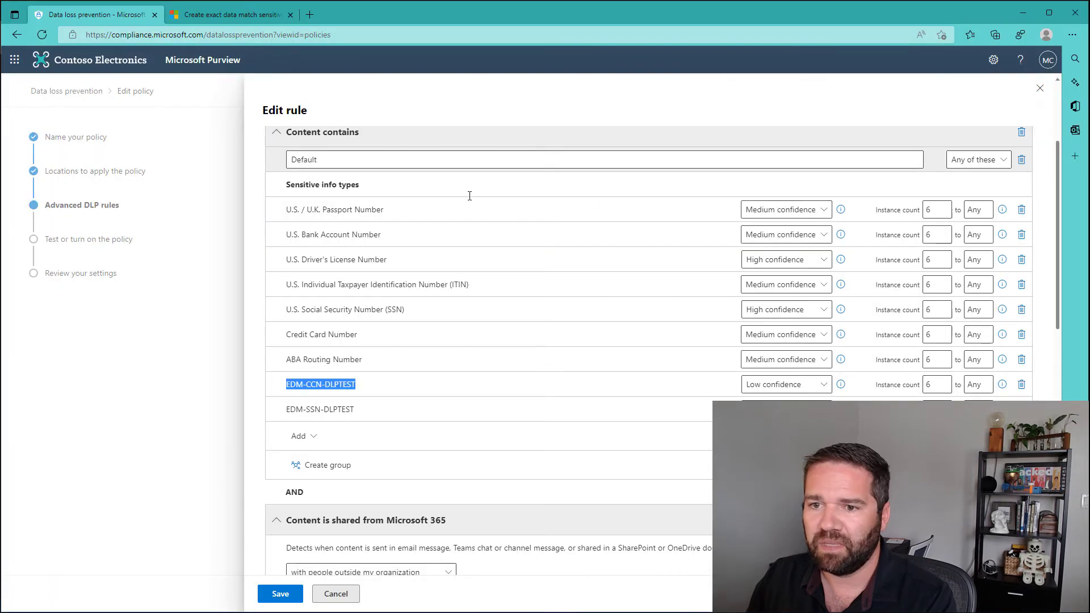
Step: Back in Microsoft Purview, save the edited High Volume rule and submit the updated Contoso - Monitor Only policy with its remaining settings kept
left_click(278, 594)
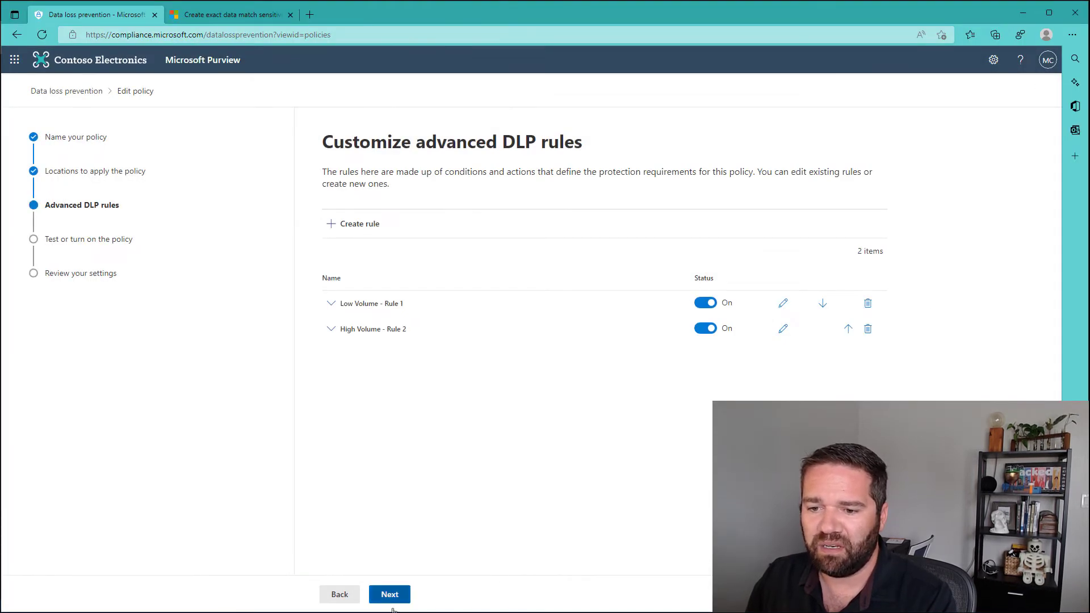
left_click(400, 594)
left_click(391, 596)
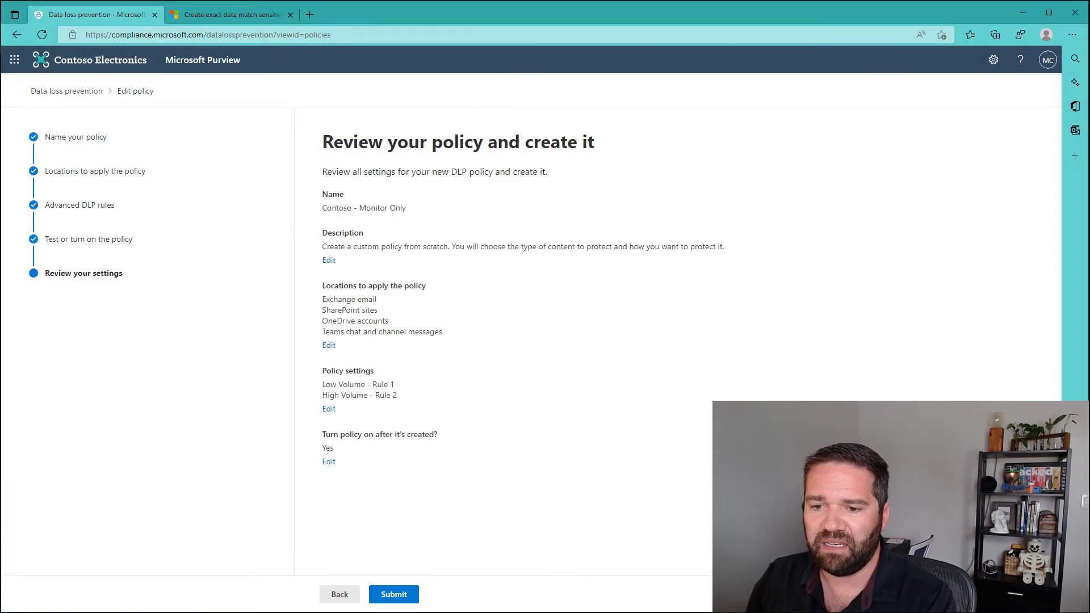
left_click(392, 595)
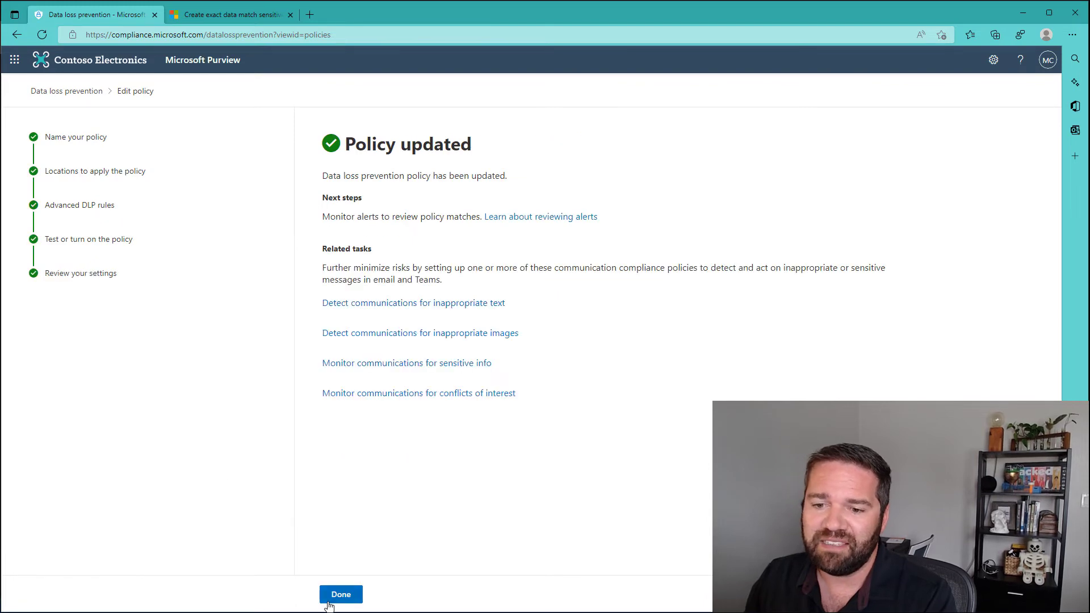
left_click(330, 602)
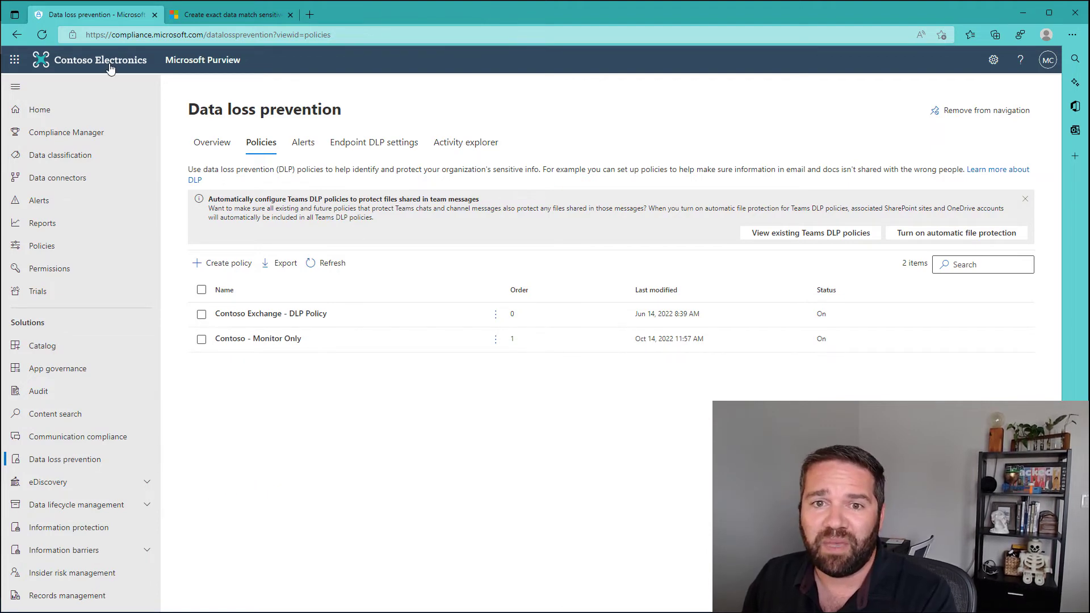
Step: In Data classification, turn off the new EDM experience, then find EDM-SSN-DLPTEST among the sensitive info types with dlp and open its details
left_click(83, 155)
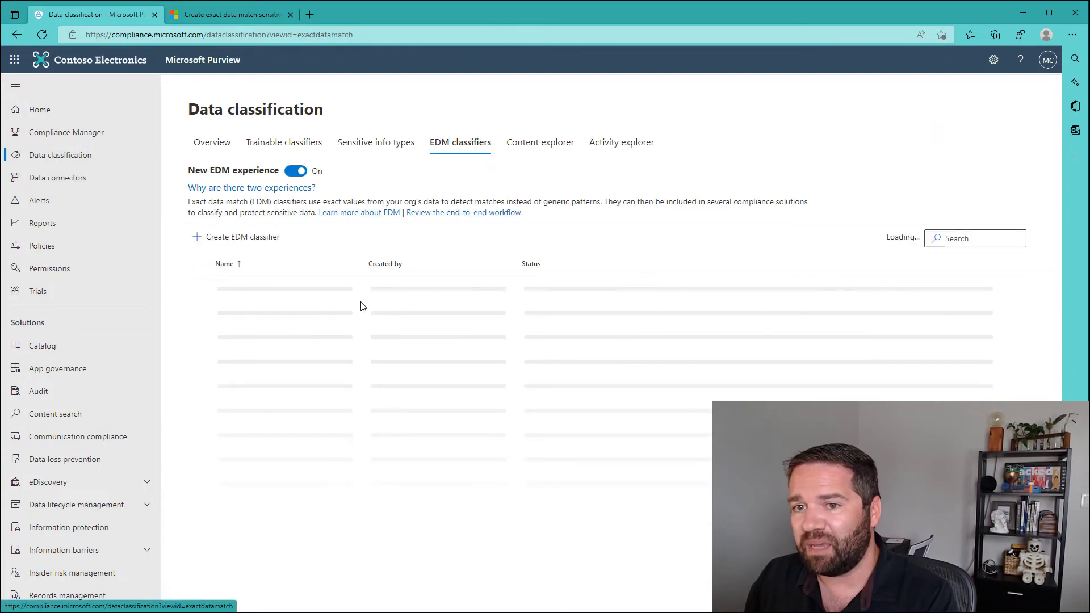
left_click(296, 170)
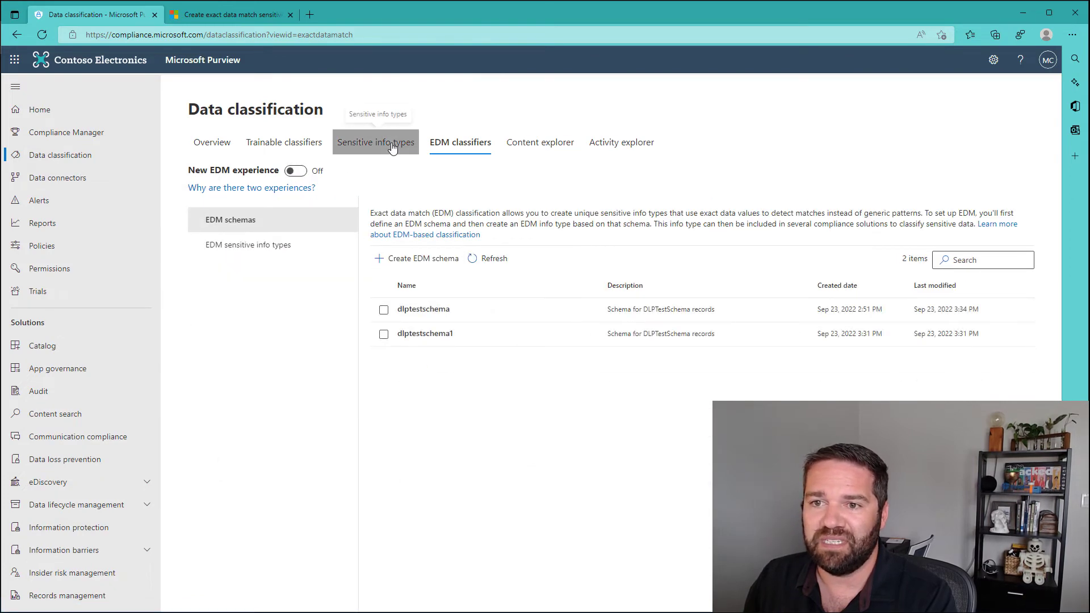
left_click(392, 147)
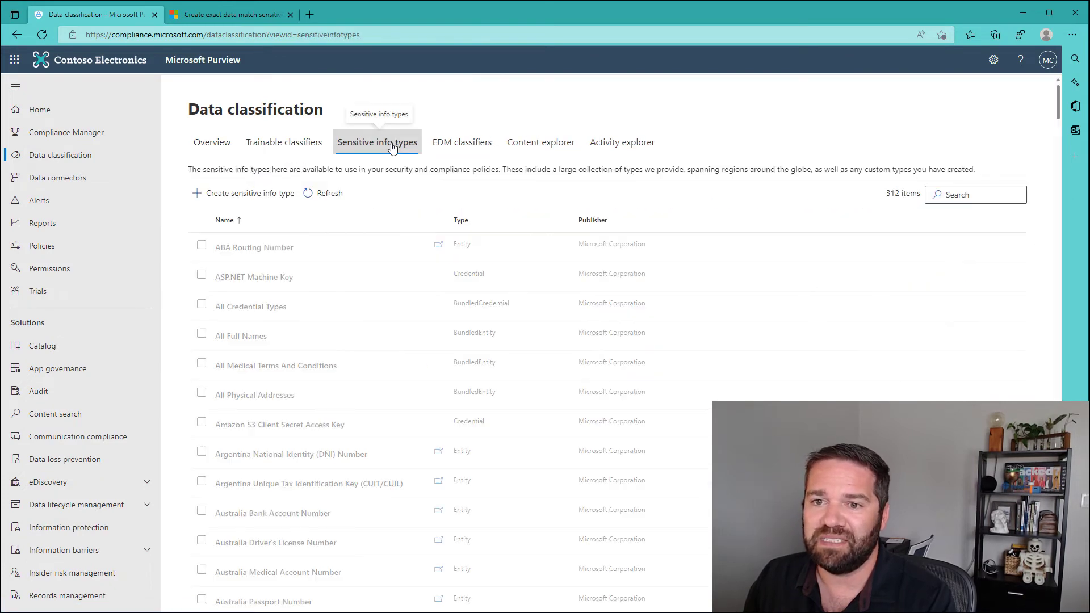
left_click(967, 194)
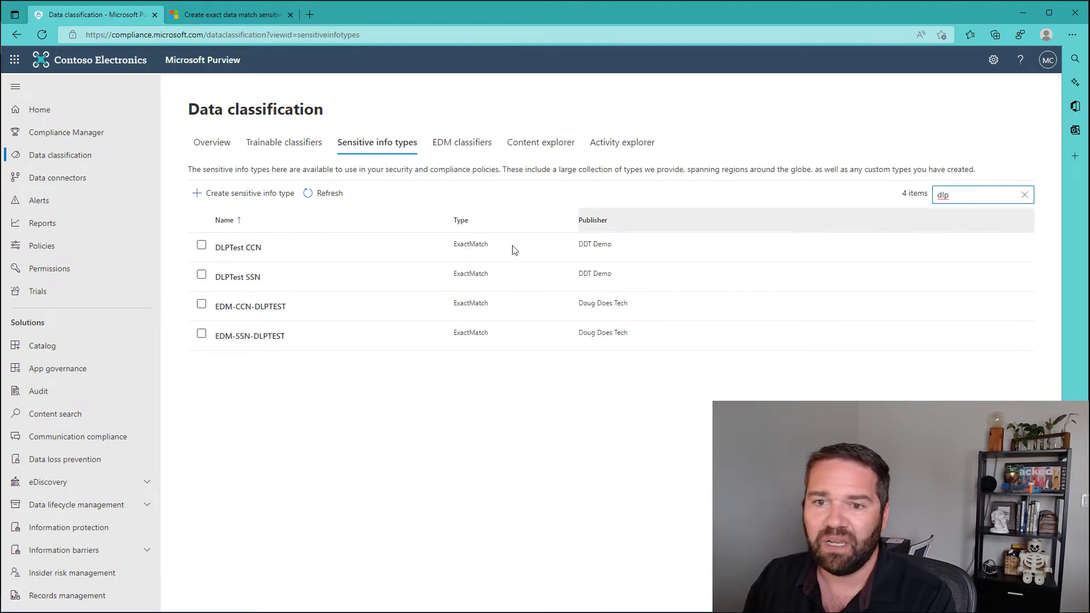
left_click(269, 340)
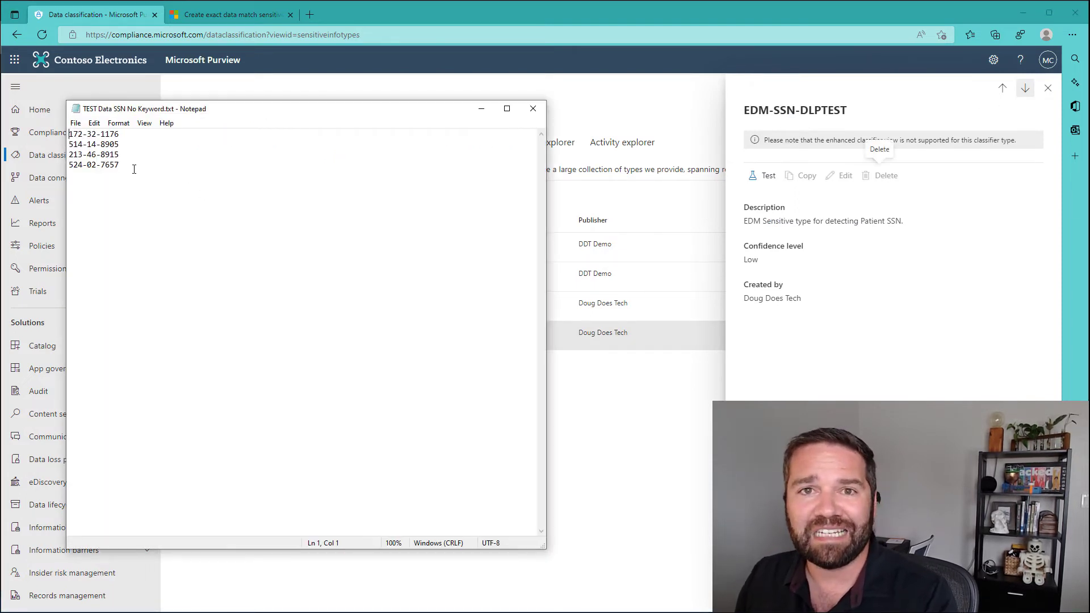
Step: Examine the keyword-free number list in TEST Data SSN No Keyword.txt and close the file
left_click_drag(134, 169, 68, 138)
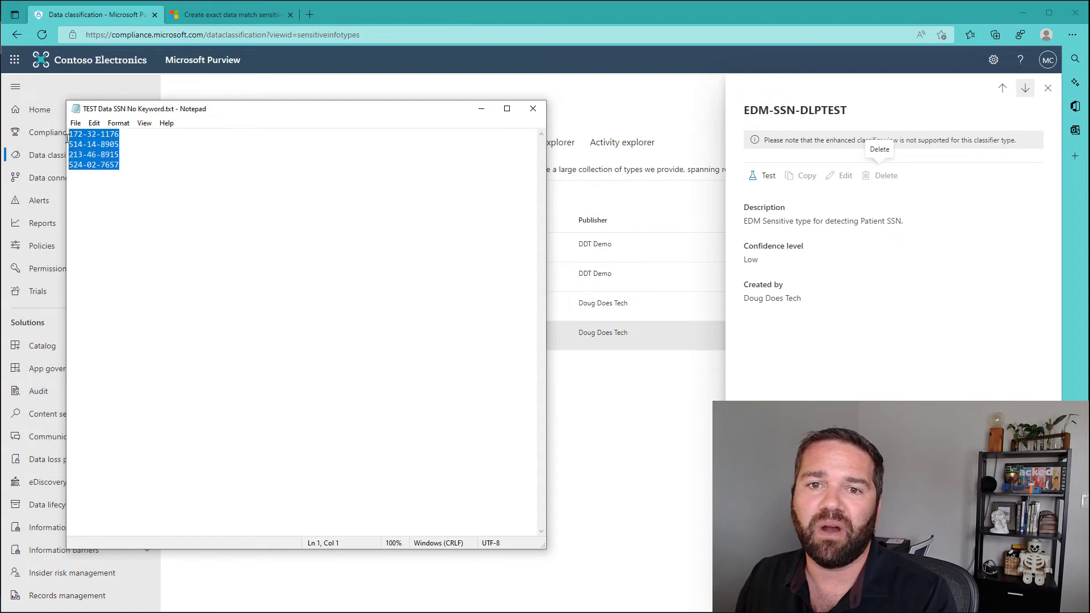
left_click(158, 183)
double_click(80, 135)
left_click(80, 135)
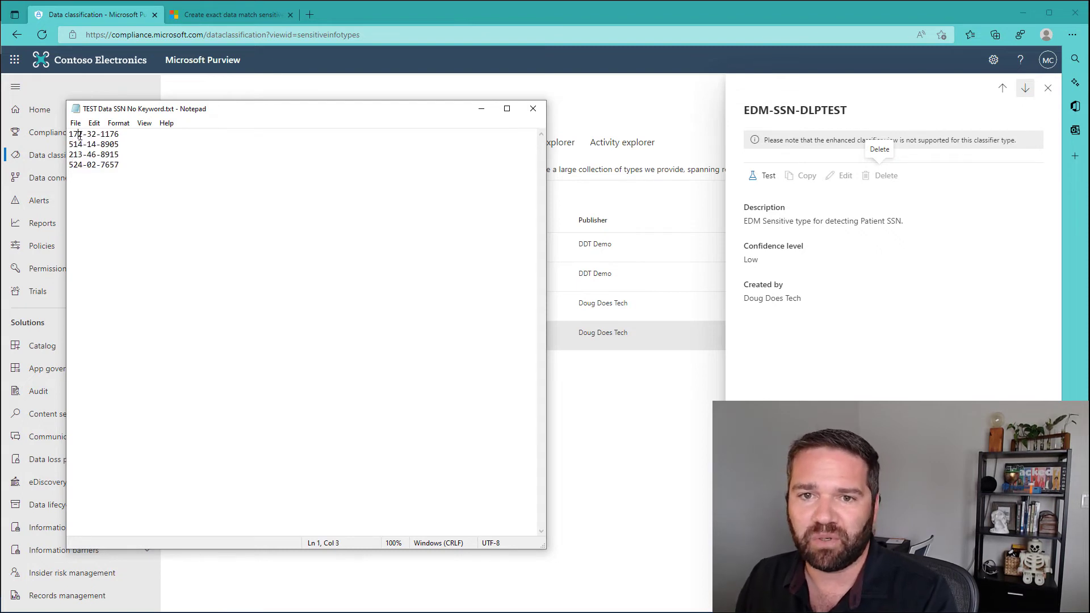
left_click(534, 108)
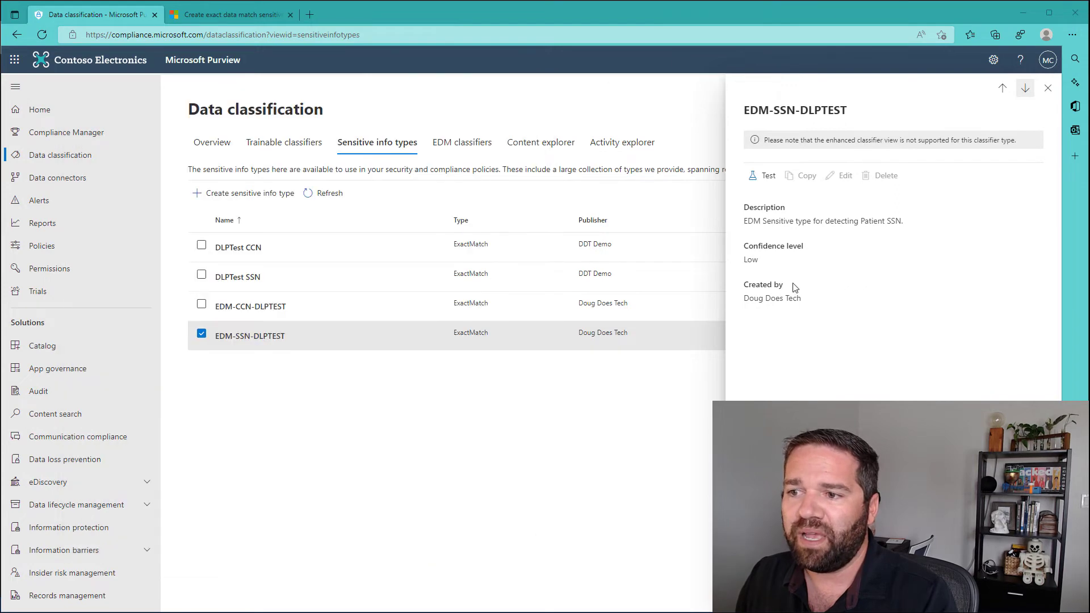
Step: Test the EDM-SSN-DLPTEST sensitive info type against TEST Data SSN No Keyword.txt and close the test and its match results
left_click(764, 177)
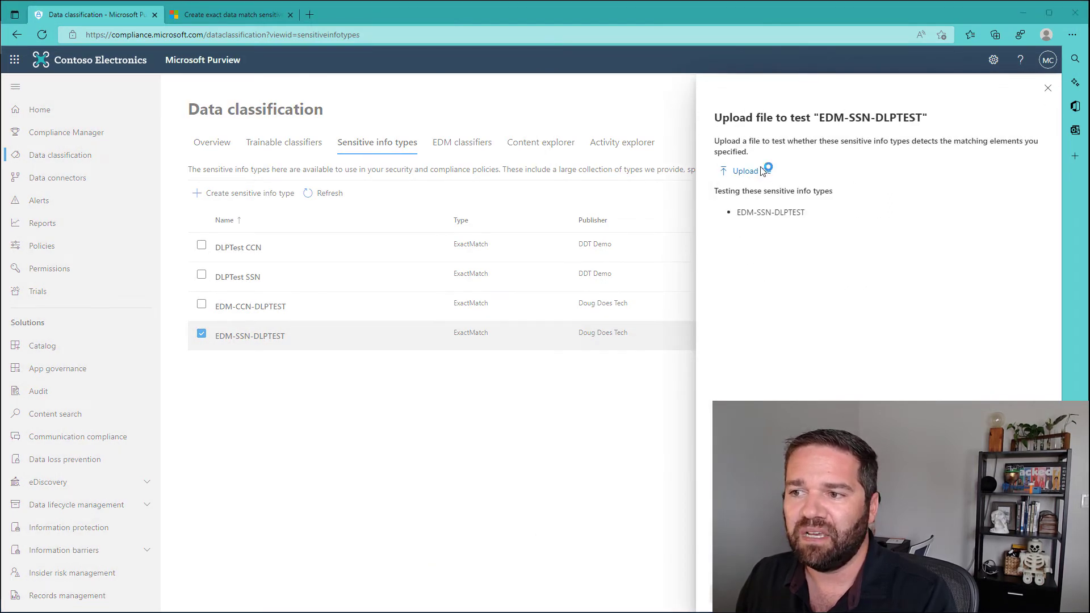
left_click(227, 107)
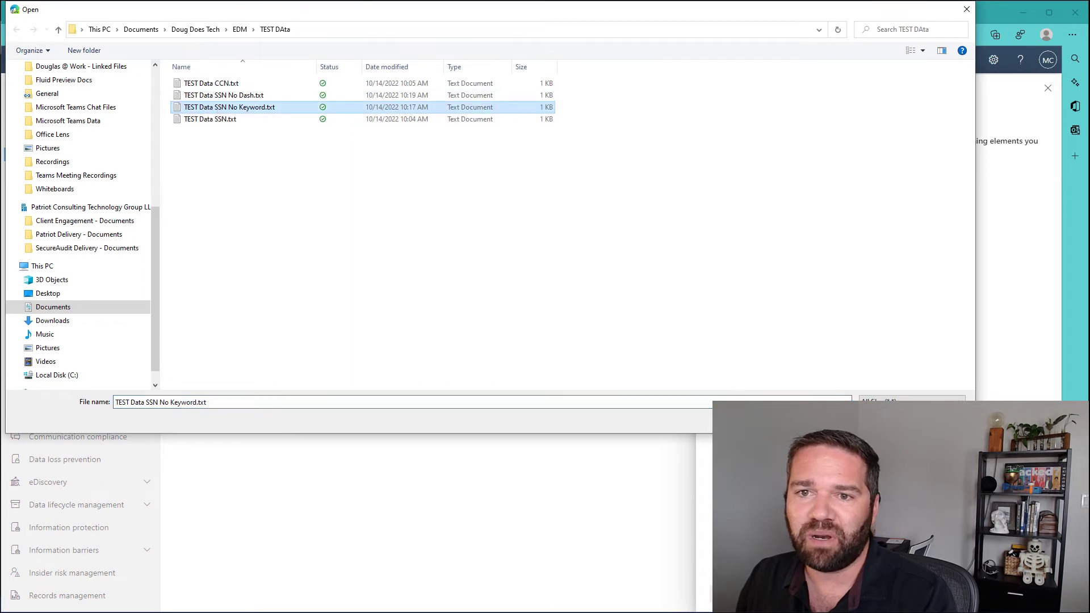
left_click(884, 421)
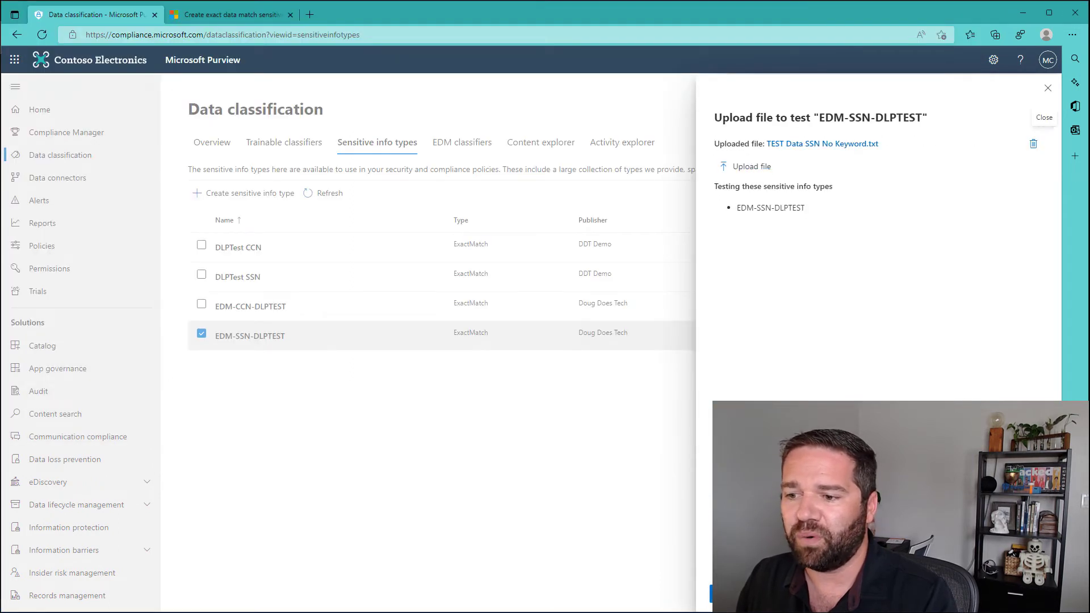
left_click(731, 594)
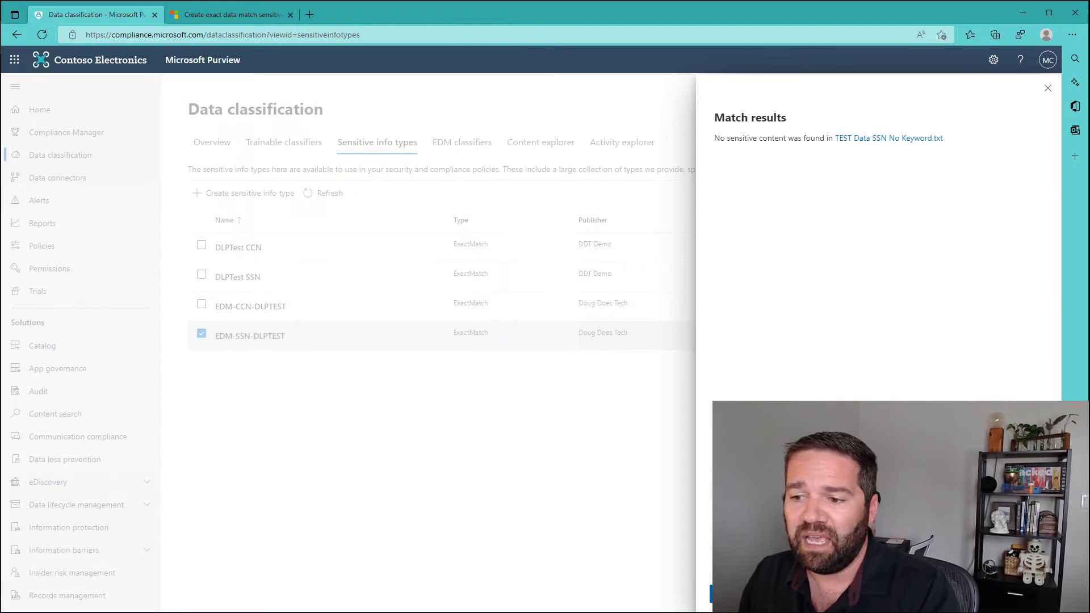
left_click(731, 594)
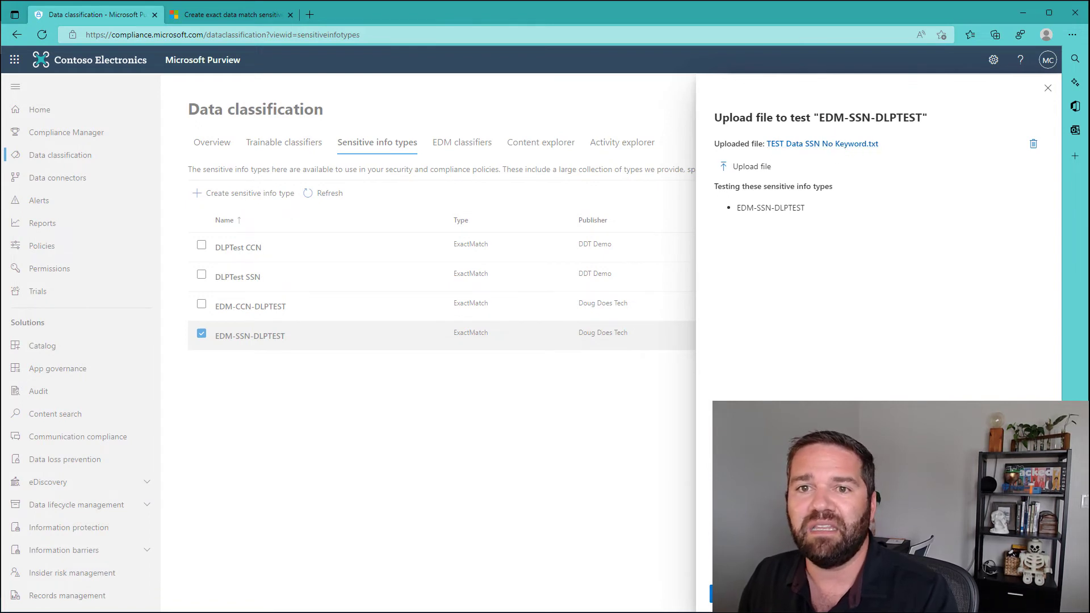
left_click(1048, 88)
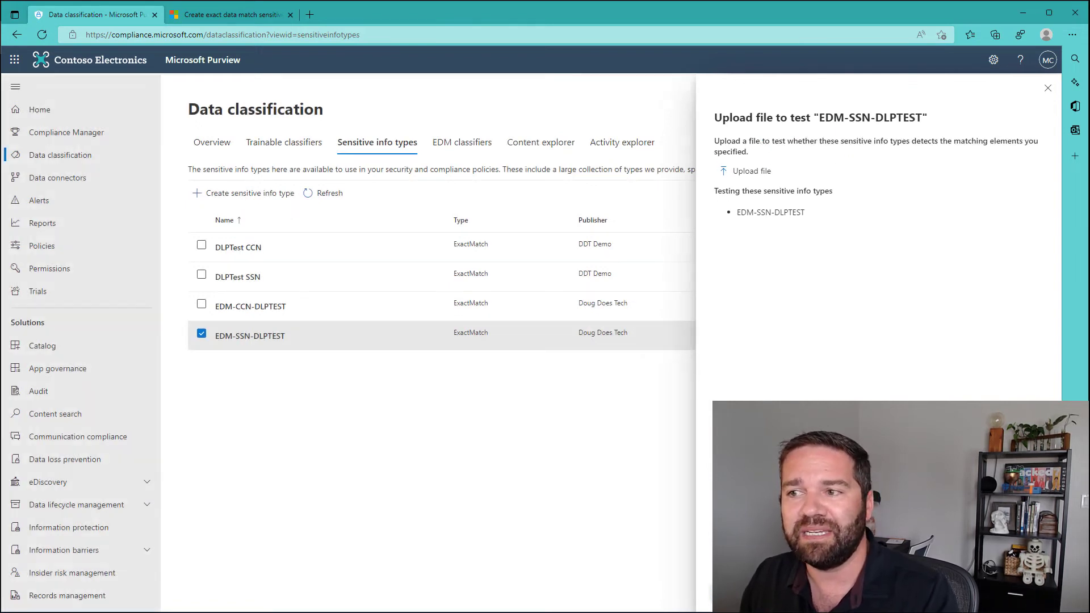
left_click(1048, 89)
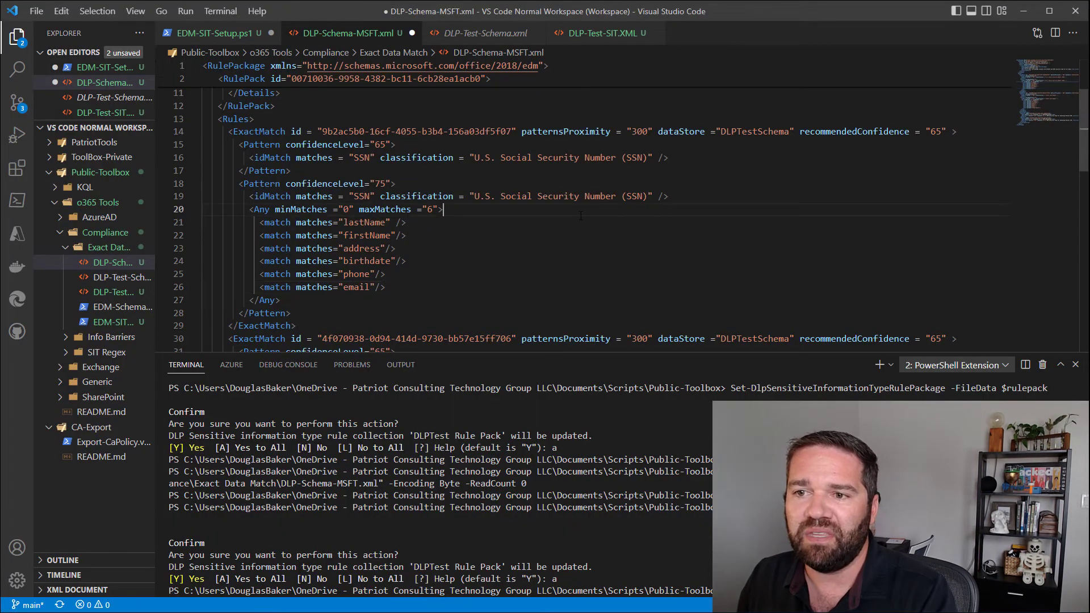
Step: Check the SSN idMatch classification in DLP-Schema-MSFT.xml, then search Purview's sensitive info types for ssn and open U.S. Social Security Number (SSN)
left_click_drag(475, 158, 653, 157)
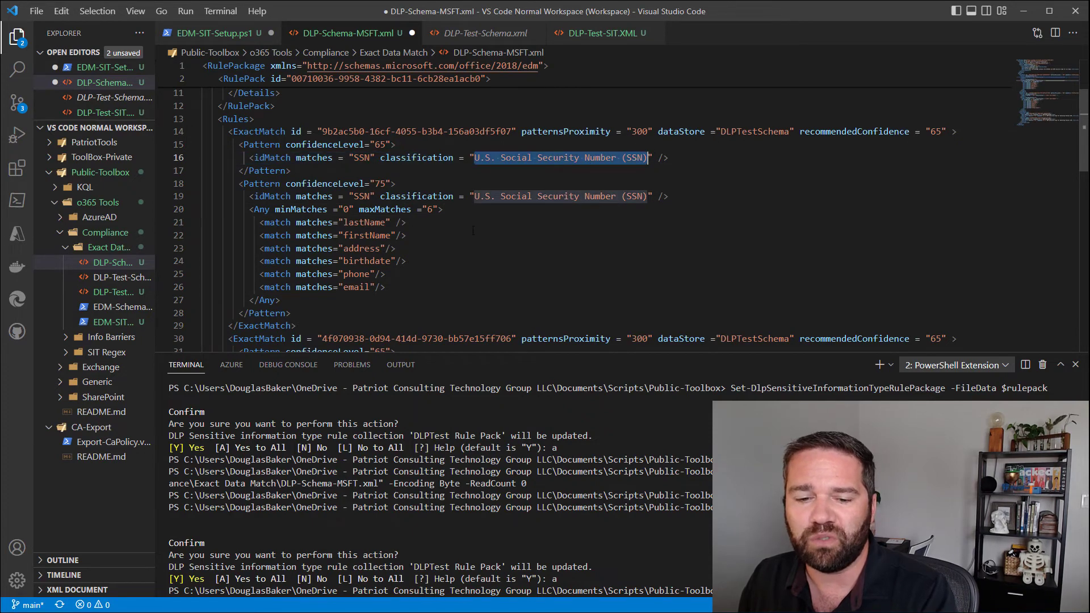
key("alt+Tab")
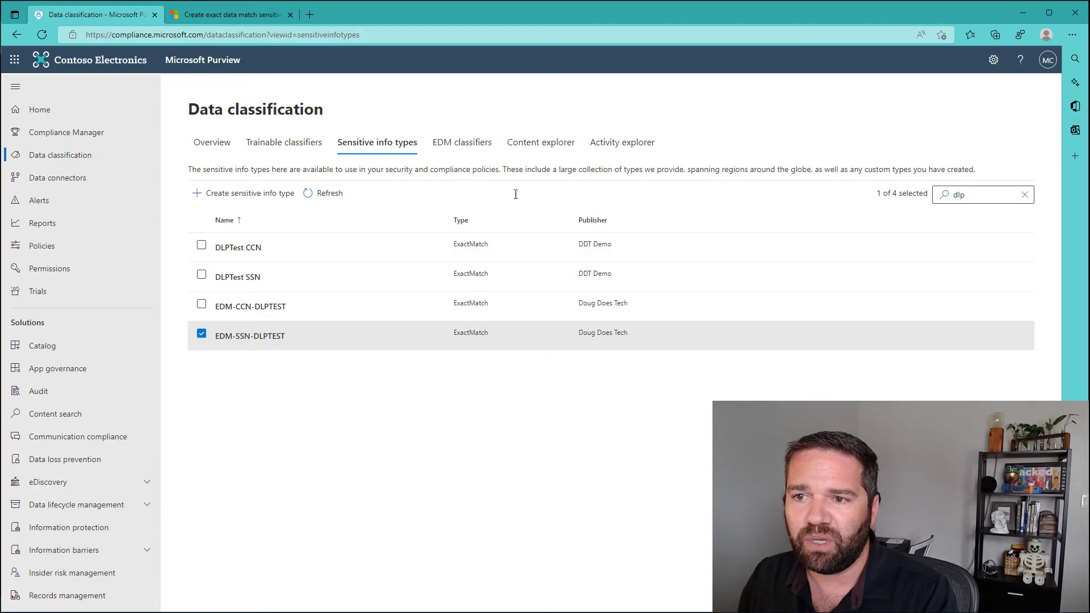
double_click(965, 195)
type("ssn")
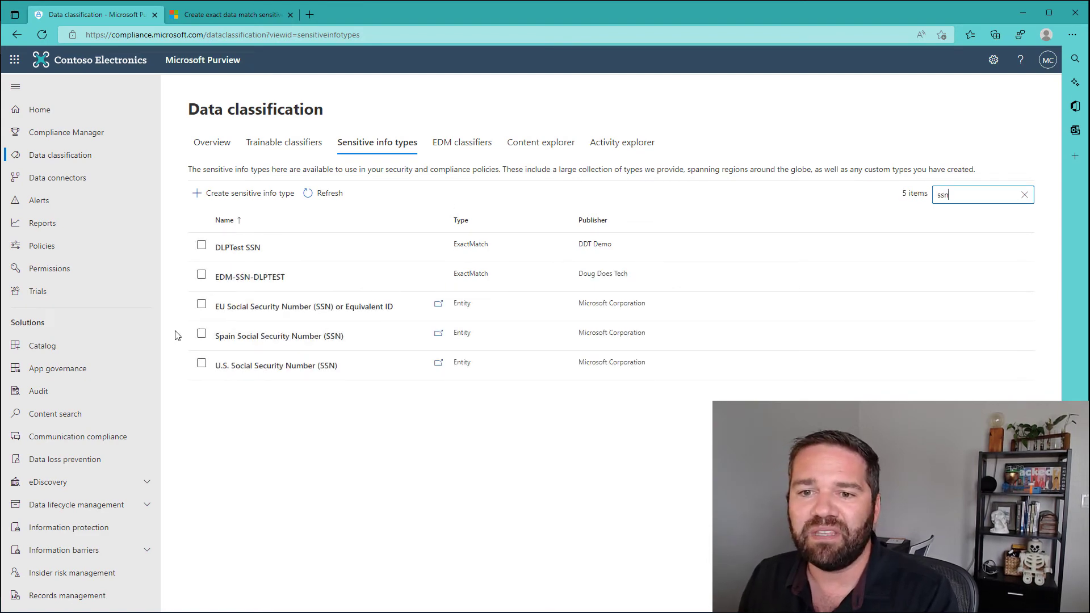
left_click(276, 365)
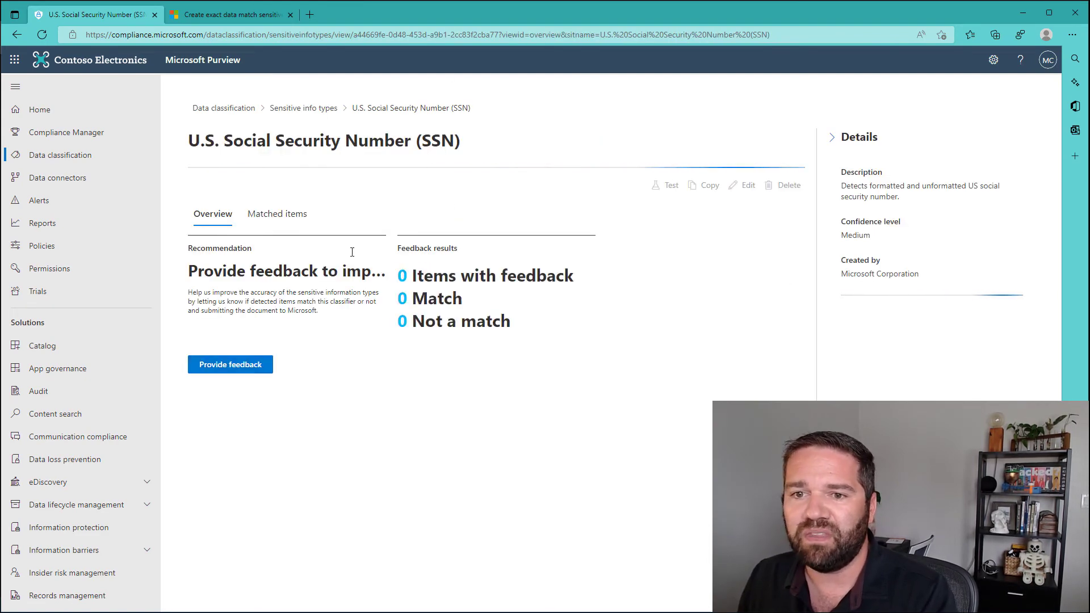
Step: Review the matched items and the primary and supporting elements of each detection pattern for U.S. Social Security Number (SSN)
left_click(290, 214)
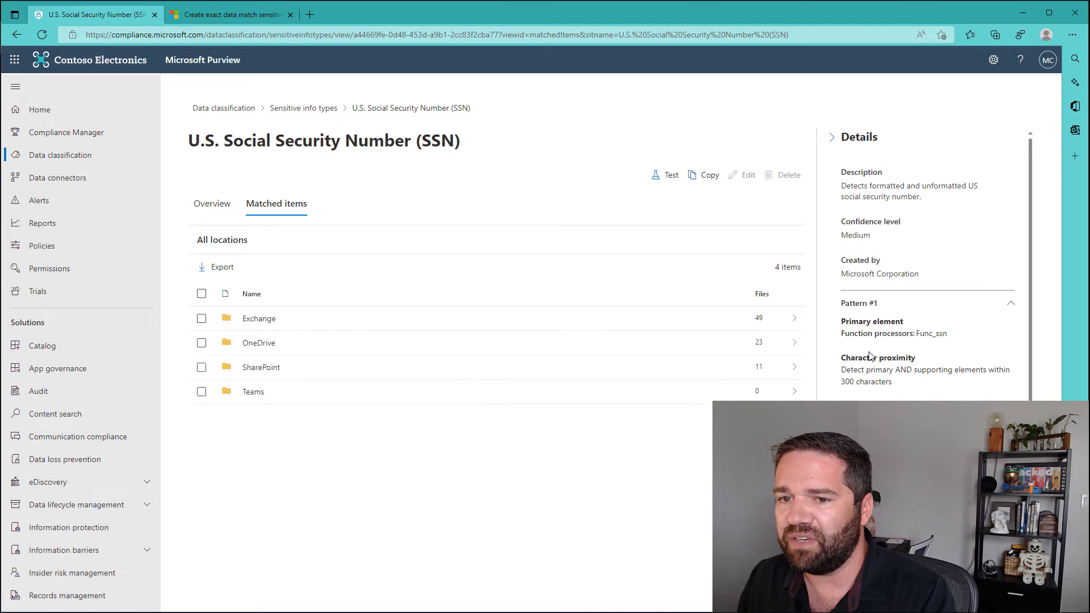
scroll(871, 357, "down", 3)
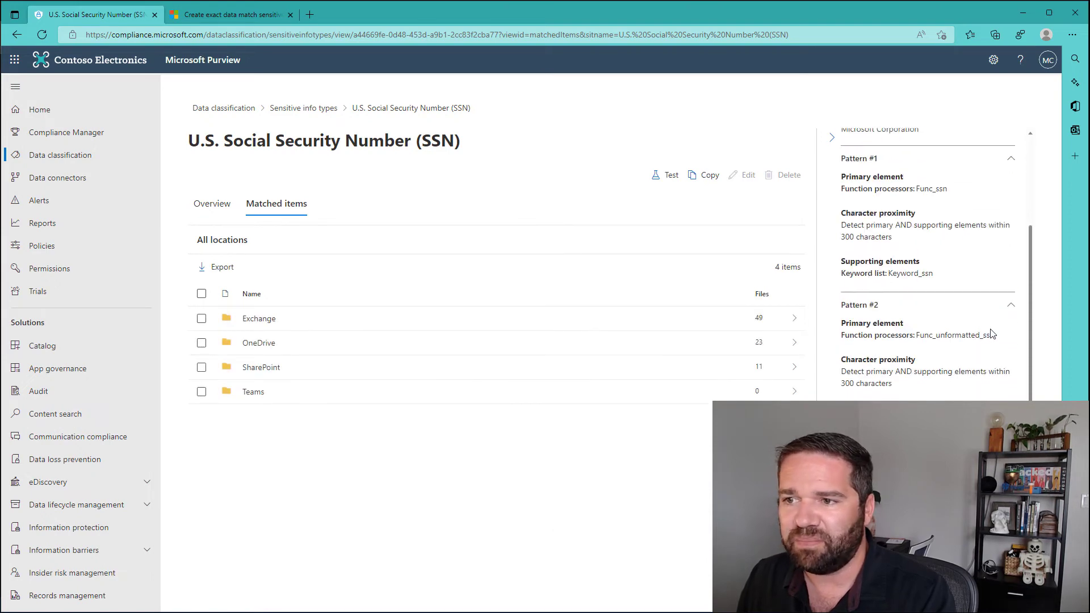
scroll(933, 392, "up", 3)
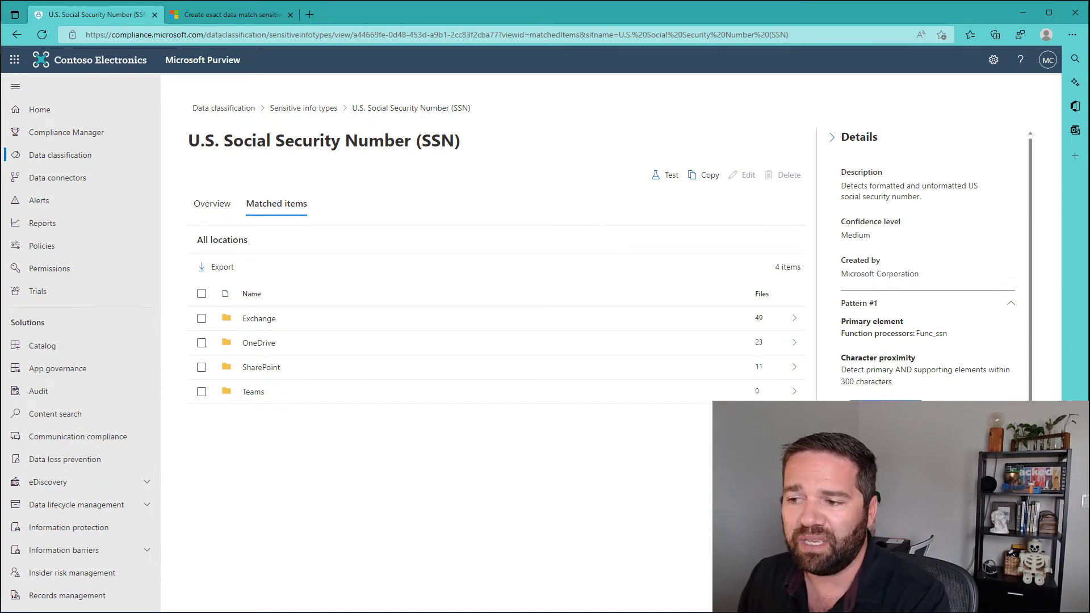
left_click_drag(921, 407, 845, 407)
scroll(925, 267, "down", 5)
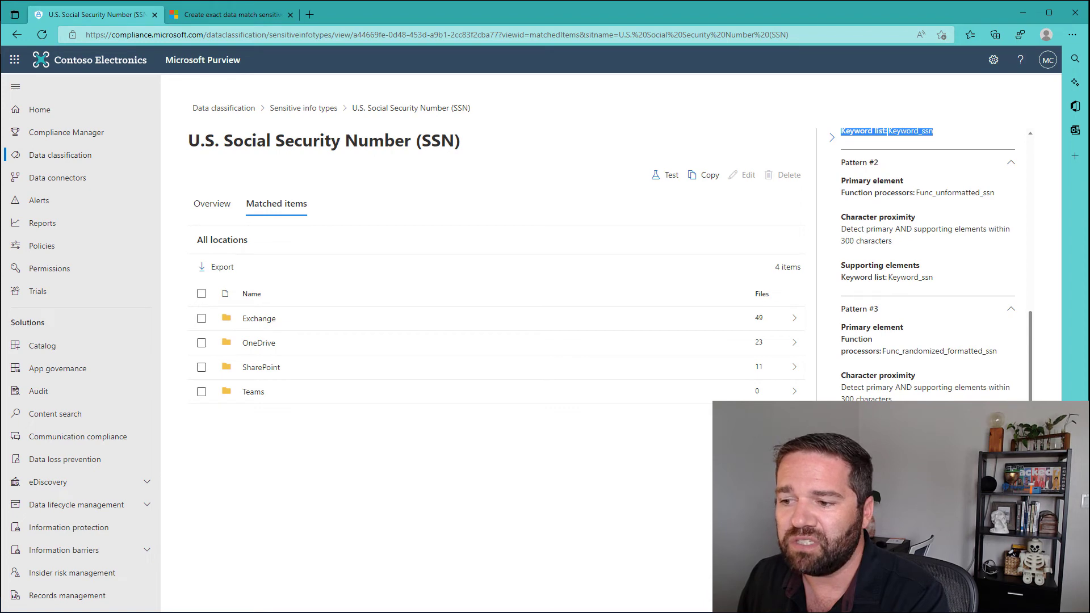
Step: Check the Keyword_ssn supporting element of Pattern #2 in the details of U.S. Social Security Number (SSN)
left_click(926, 426)
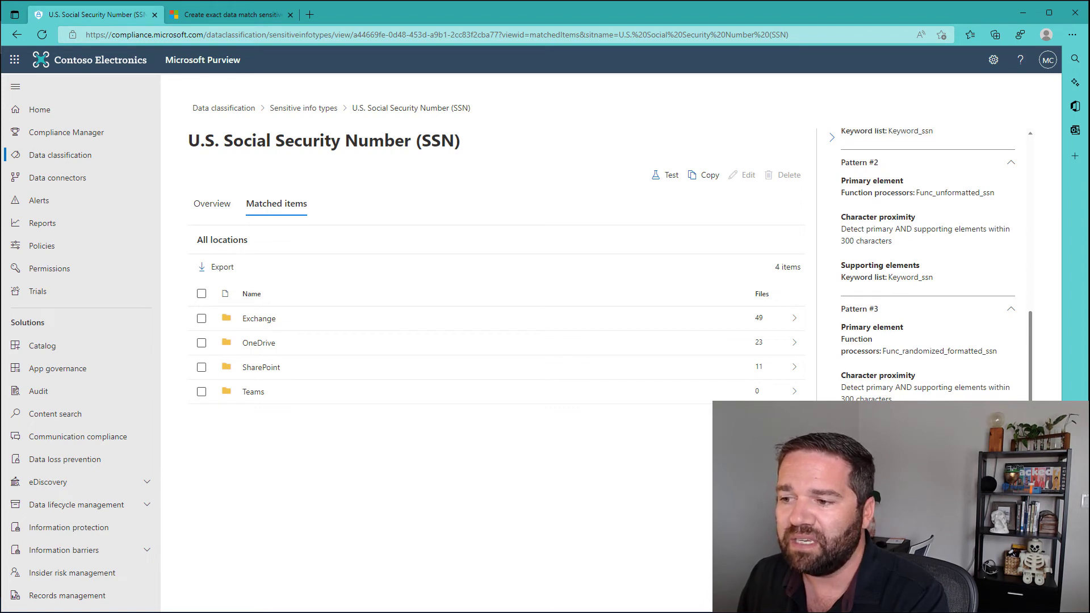
left_click_drag(926, 426, 837, 426)
left_click(926, 426)
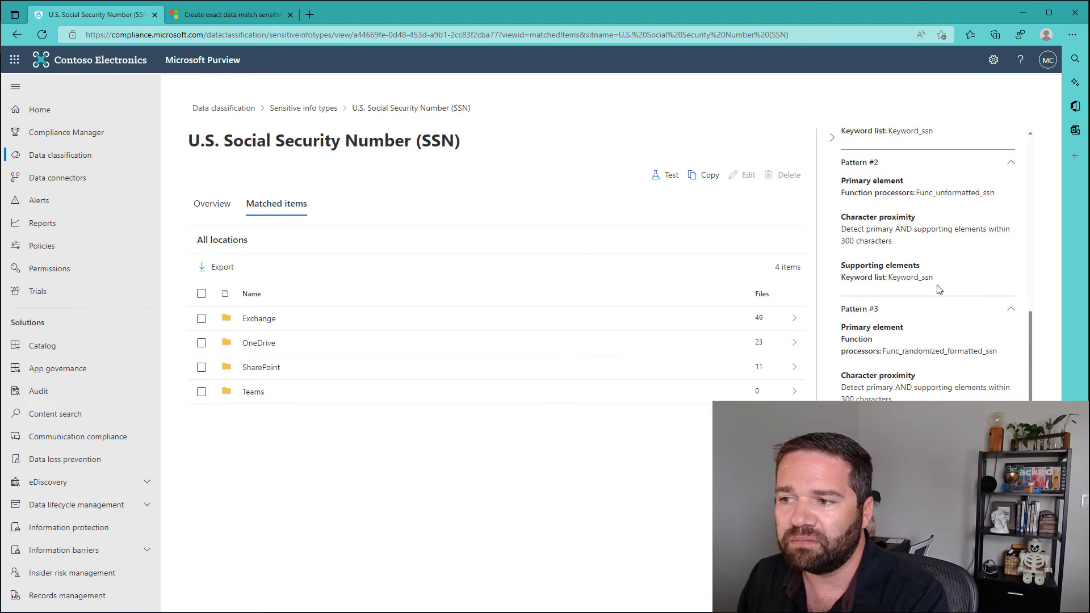
left_click_drag(933, 277, 866, 277)
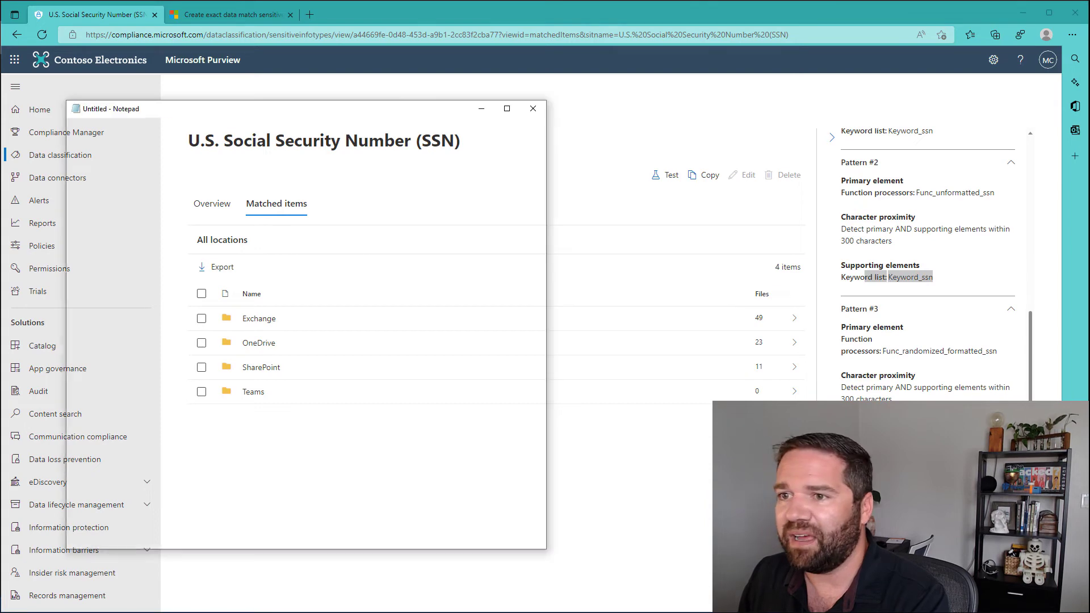
Step: Open TEST Data SSN No Keyword.txt in Notepad and examine its list of numbers for supporting keywords
left_click_drag(209, 170, 77, 134)
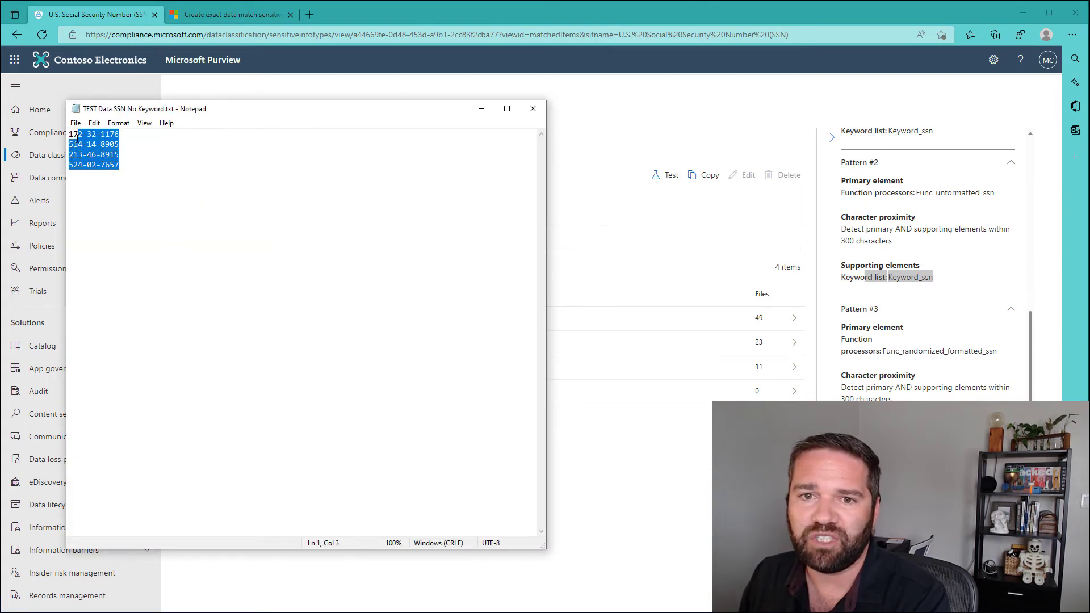
left_click(126, 165)
left_click_drag(126, 164, 70, 169)
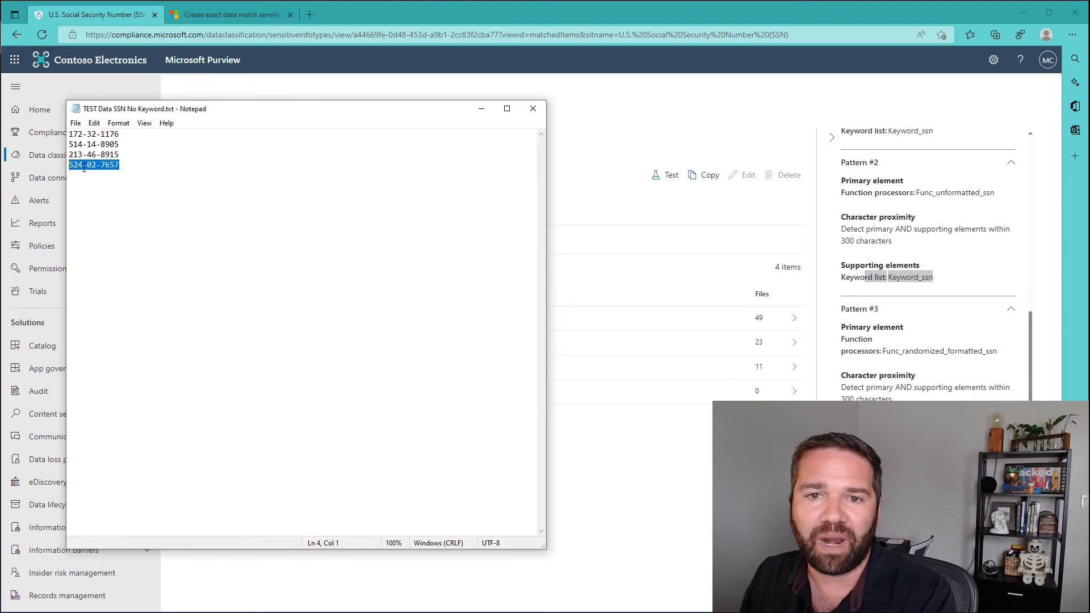
Step: Add the keyword SSN below the numbers in TEST Data SSN No Keyword.txt, save the file, and remove the keyword again
left_click(87, 166)
left_click(134, 166)
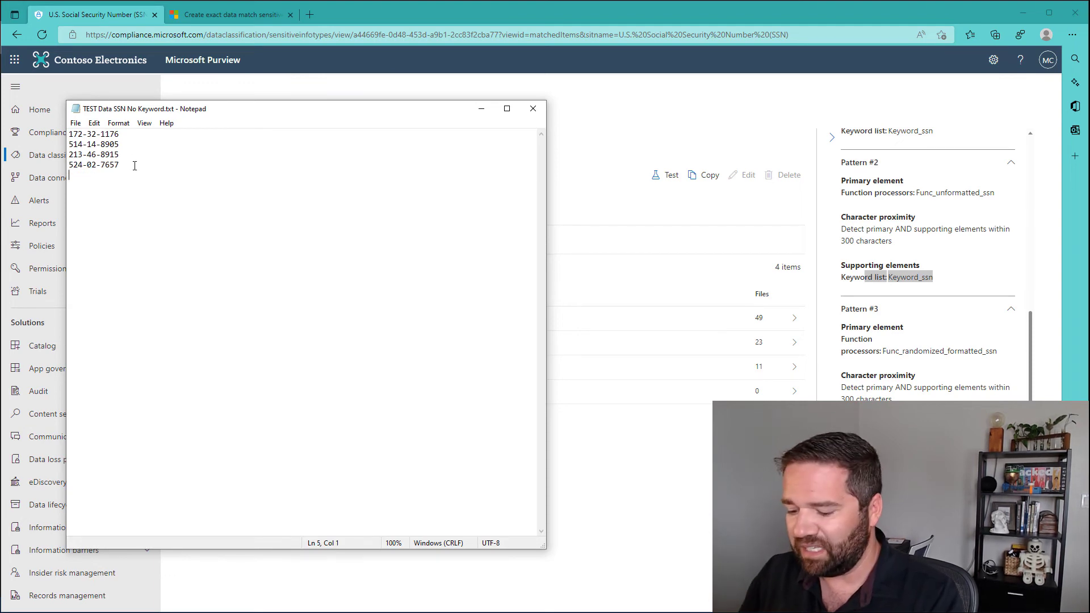
type("SSN")
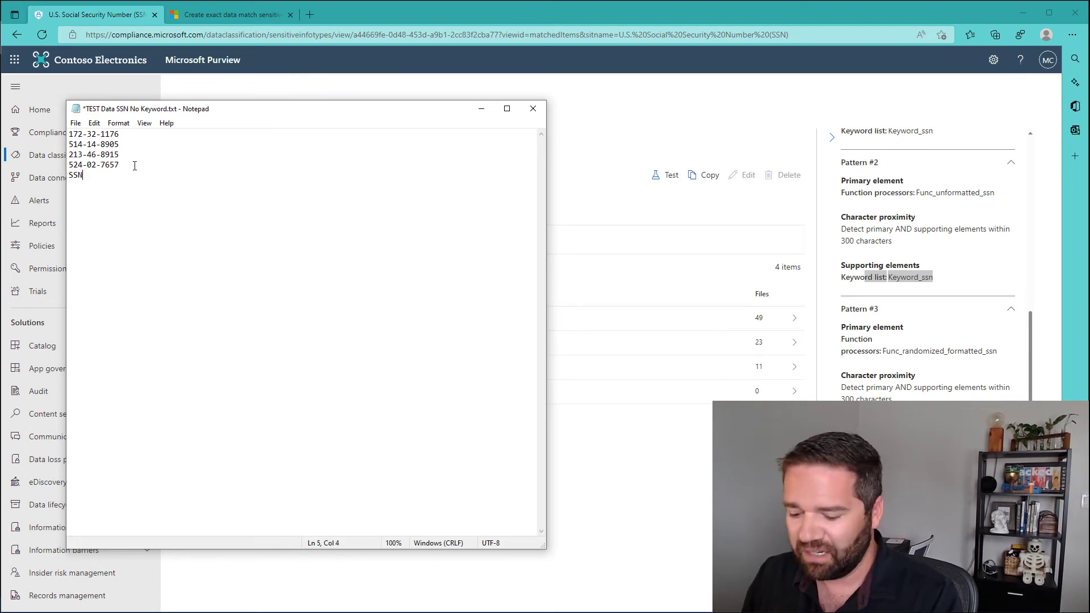
key("ctrl+s")
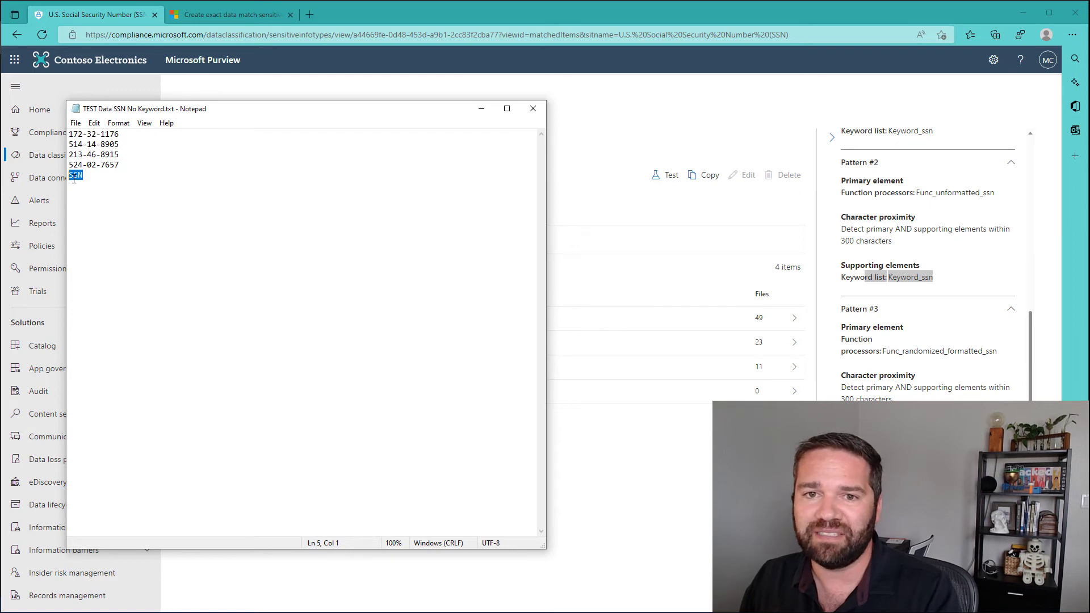
key("Delete")
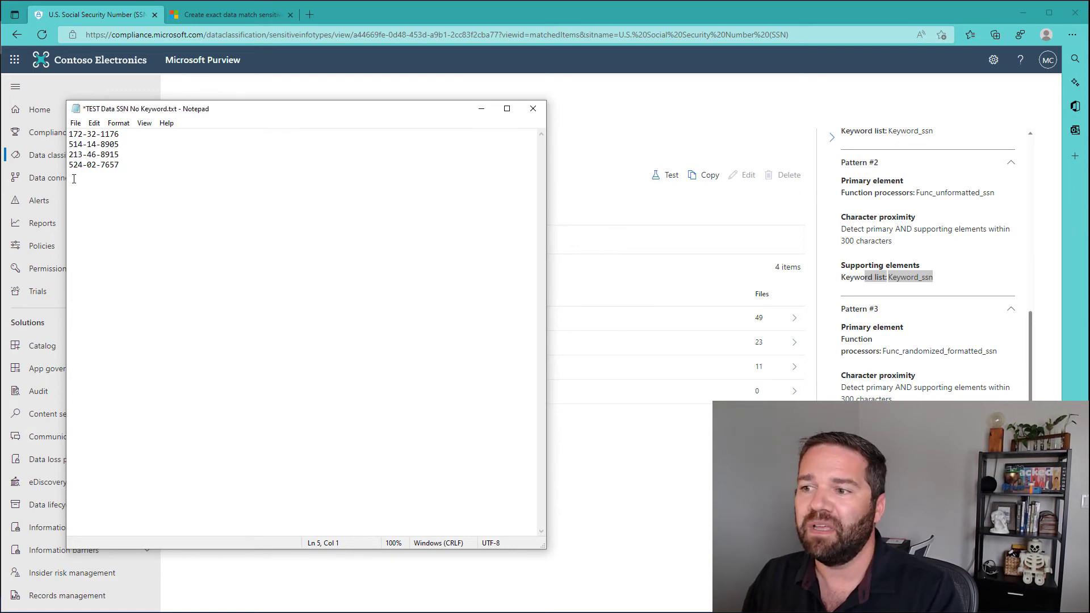
key("ctrl+s")
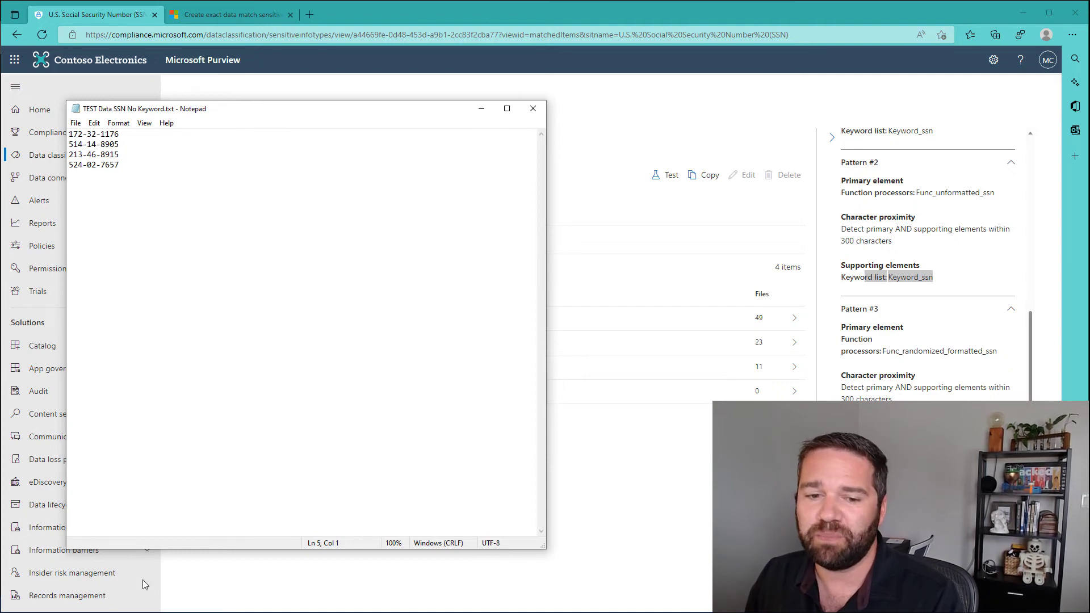
Step: Check the classification of the SSN idMatch in DLP-Schema-MSFT.xml in Visual Studio Code and return to Purview
left_click(148, 612)
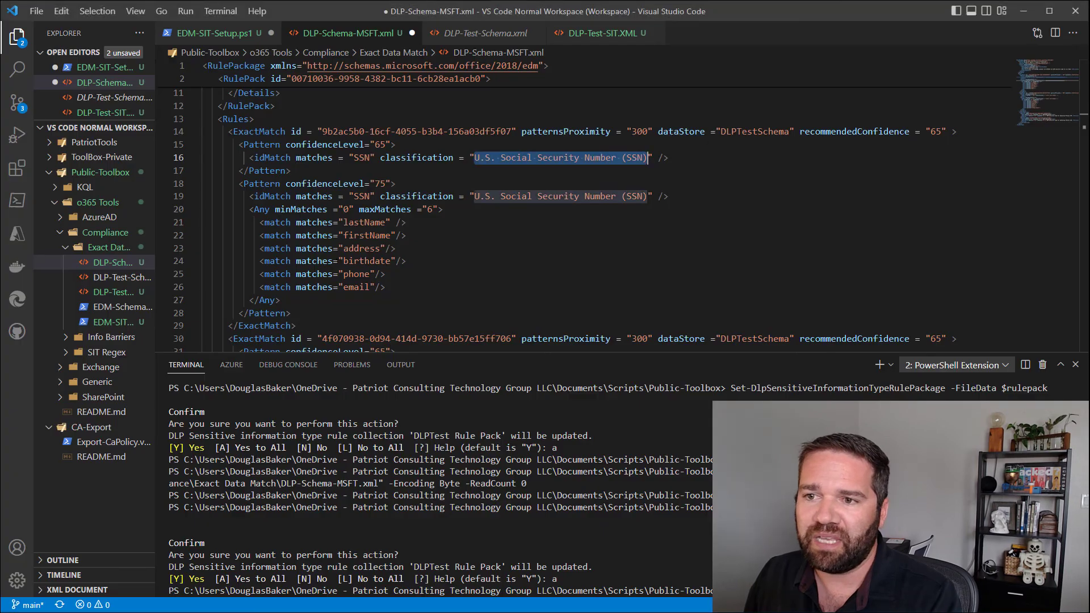
left_click(502, 213)
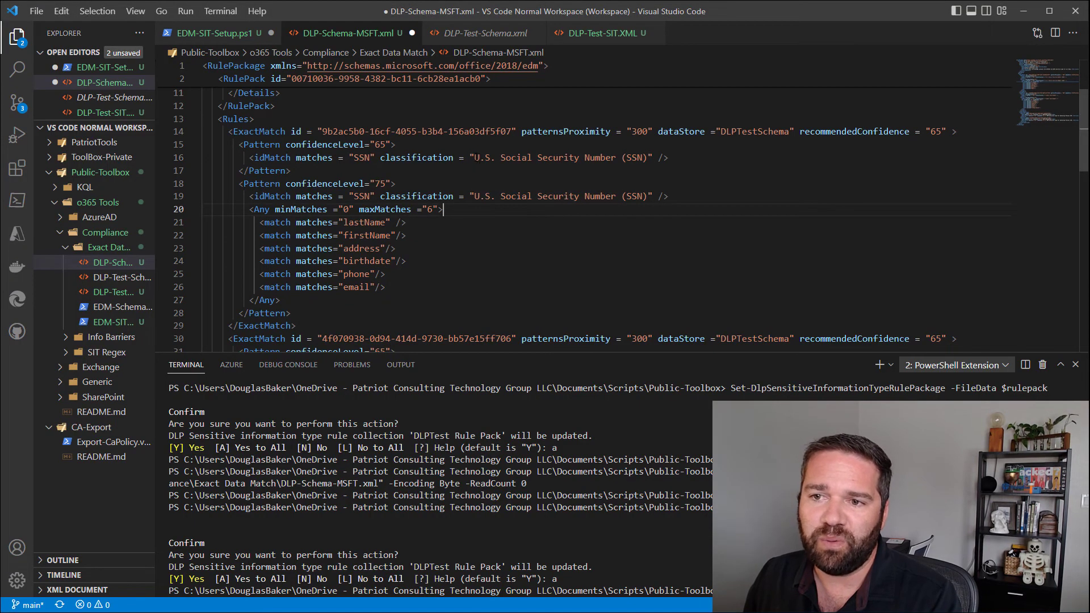
left_click_drag(475, 157, 653, 158)
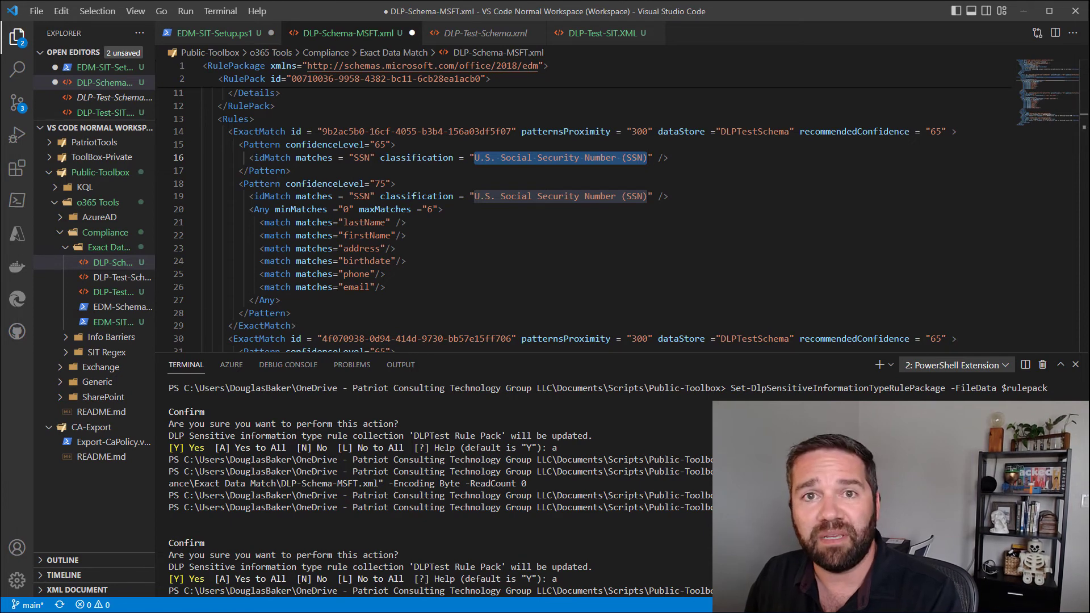
key("alt+Tab")
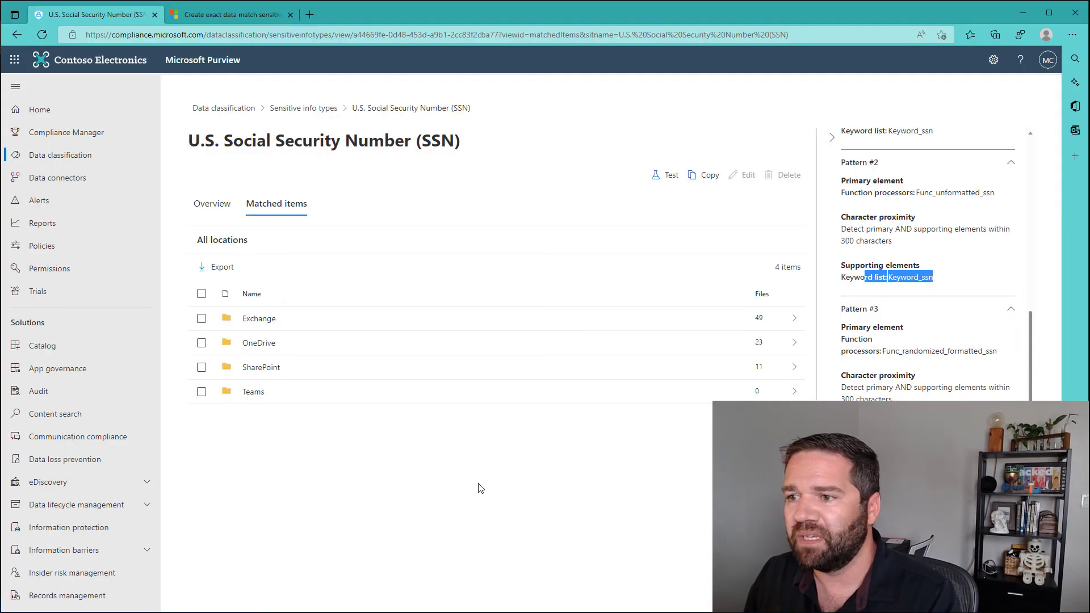
Step: Search the sensitive info types for ssn and open U.S. Social Security Number (SSN)
left_click(315, 108)
left_click(960, 195)
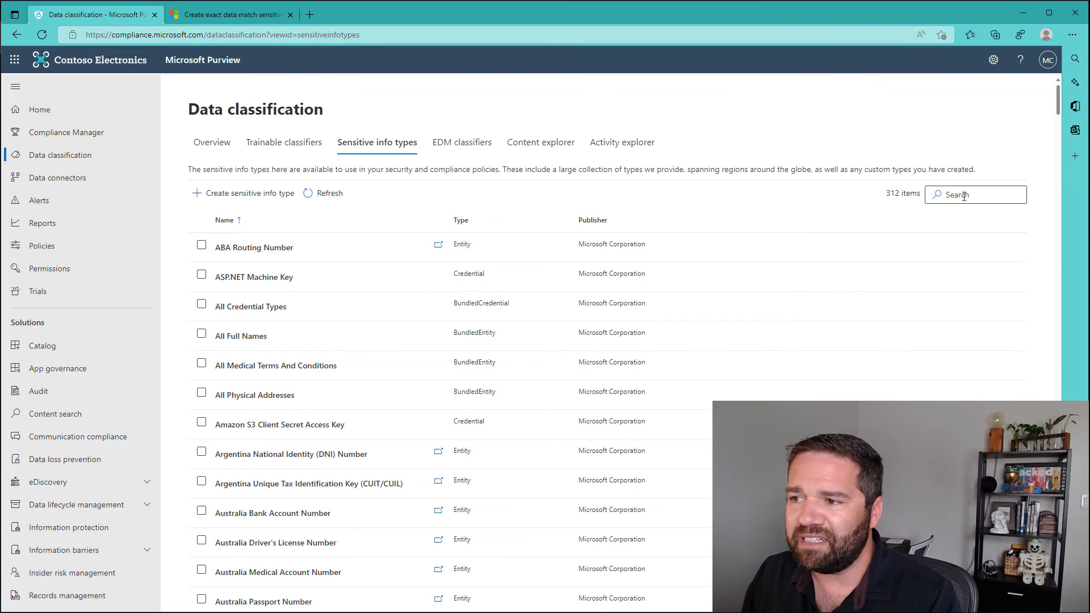
type("ssn")
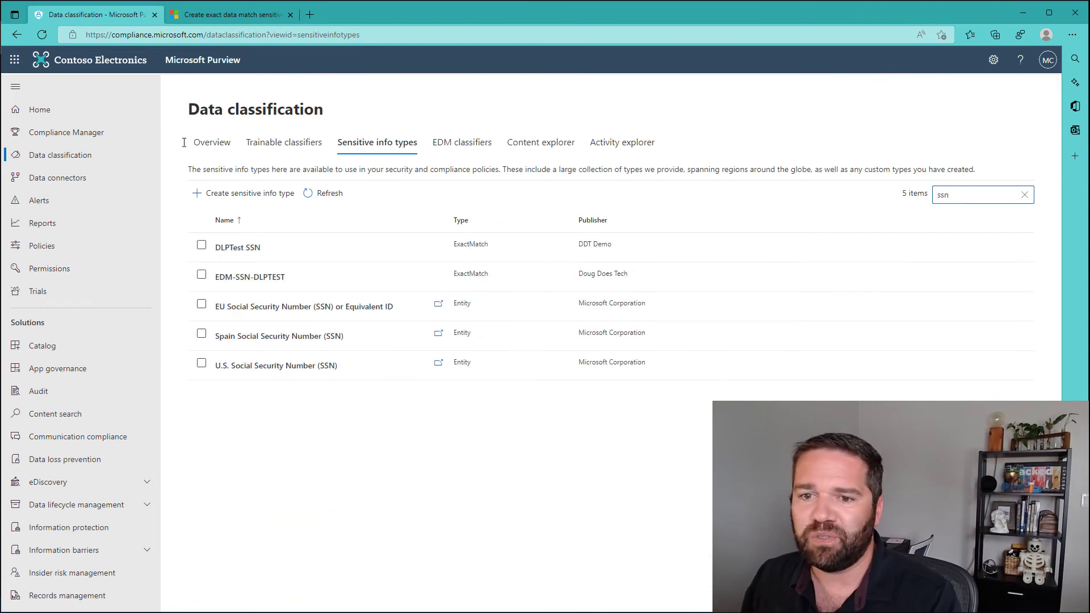
left_click(201, 364)
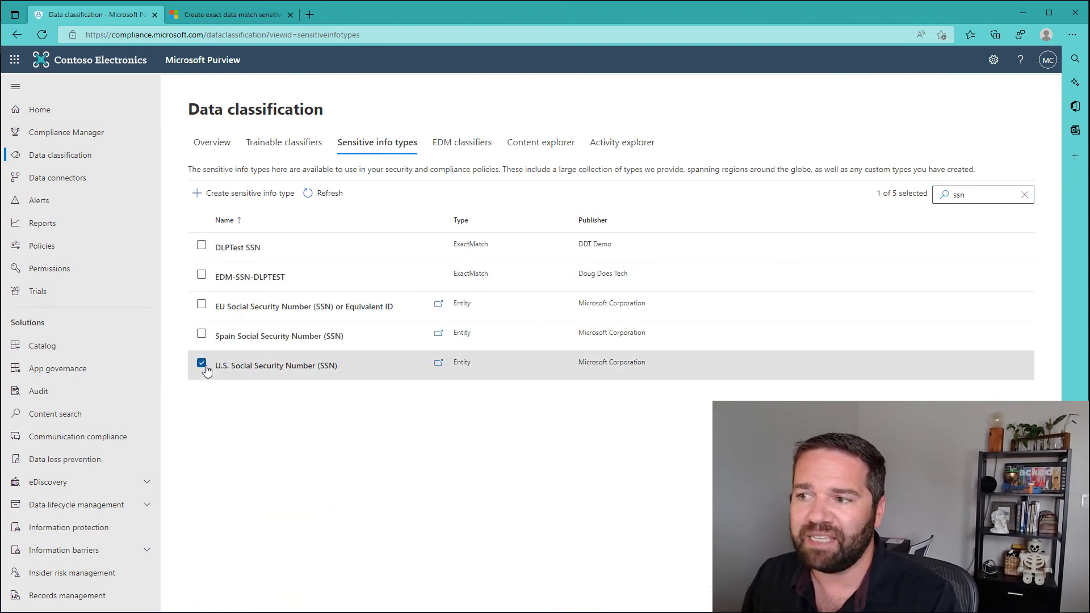
left_click(298, 368)
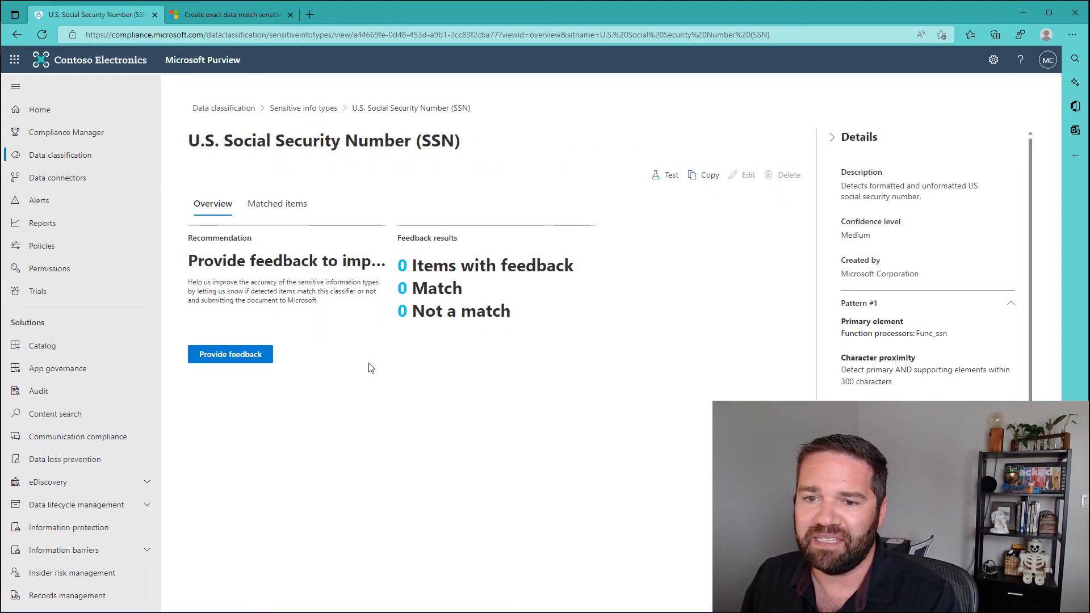
Step: Copy the sensitive info type, name the copy U.S. Social Security Number (SSN) - No Keyword, and continue to its patterns
left_click(704, 175)
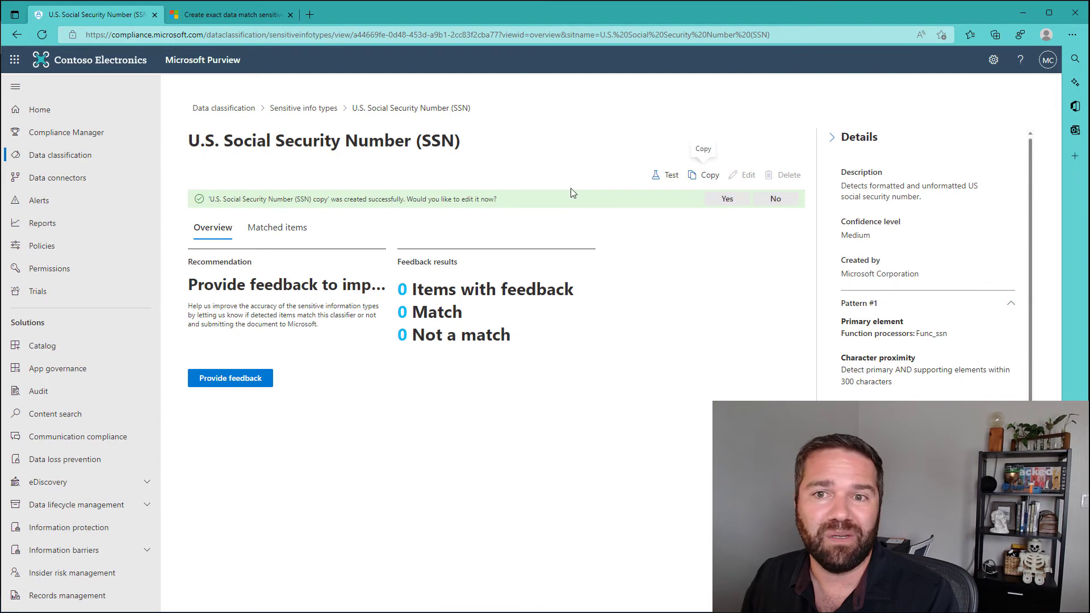
left_click(728, 204)
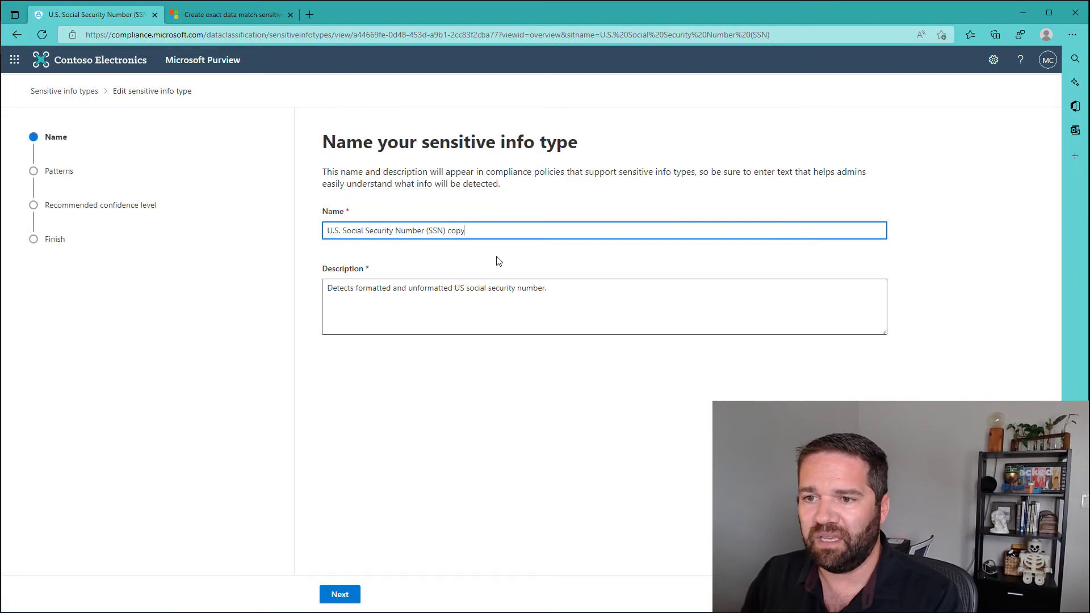
key("BackSpace")
key("BackSpace")
key("BackSpace")
key("BackSpace")
type("-")
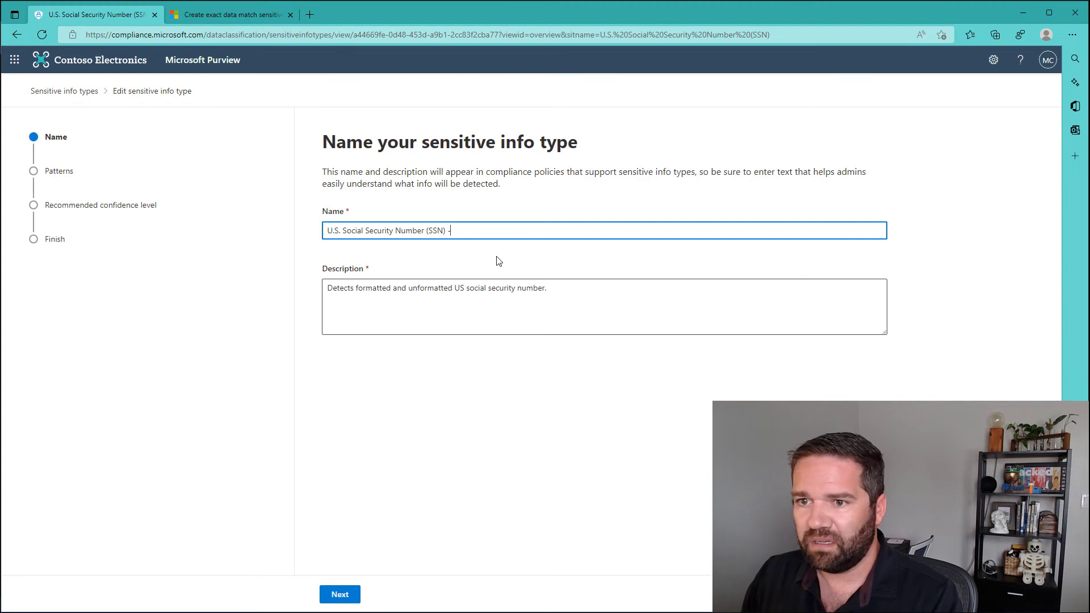
type(" No")
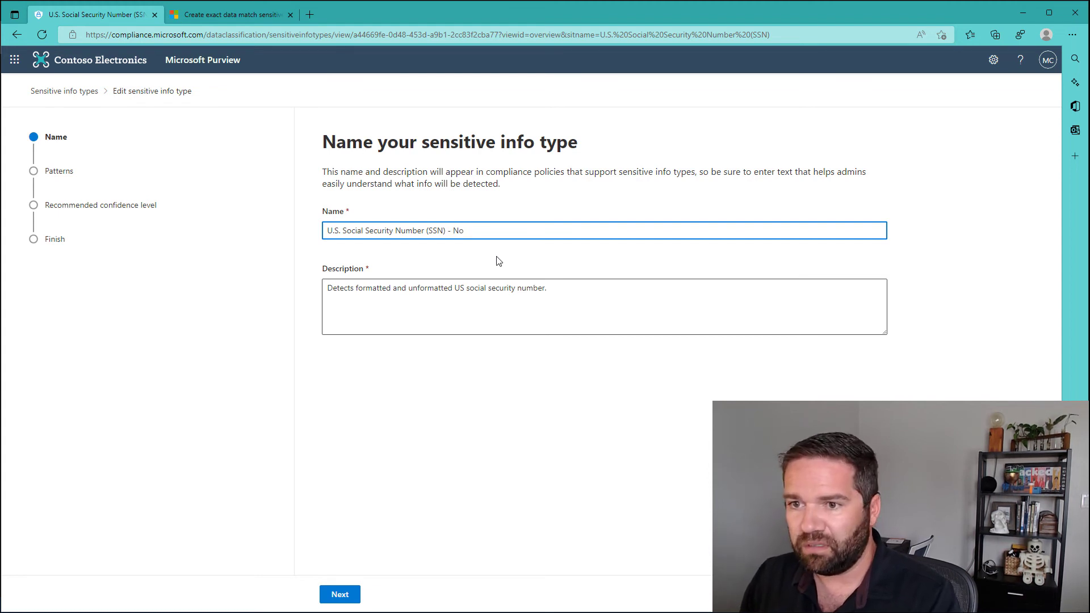
type(" YKeyword")
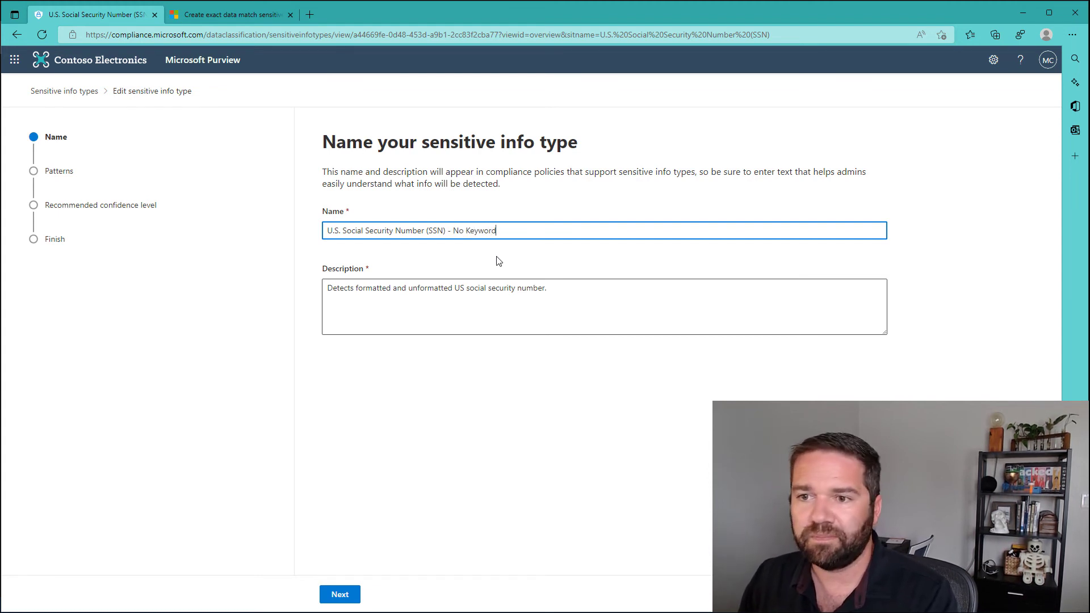
left_click(339, 593)
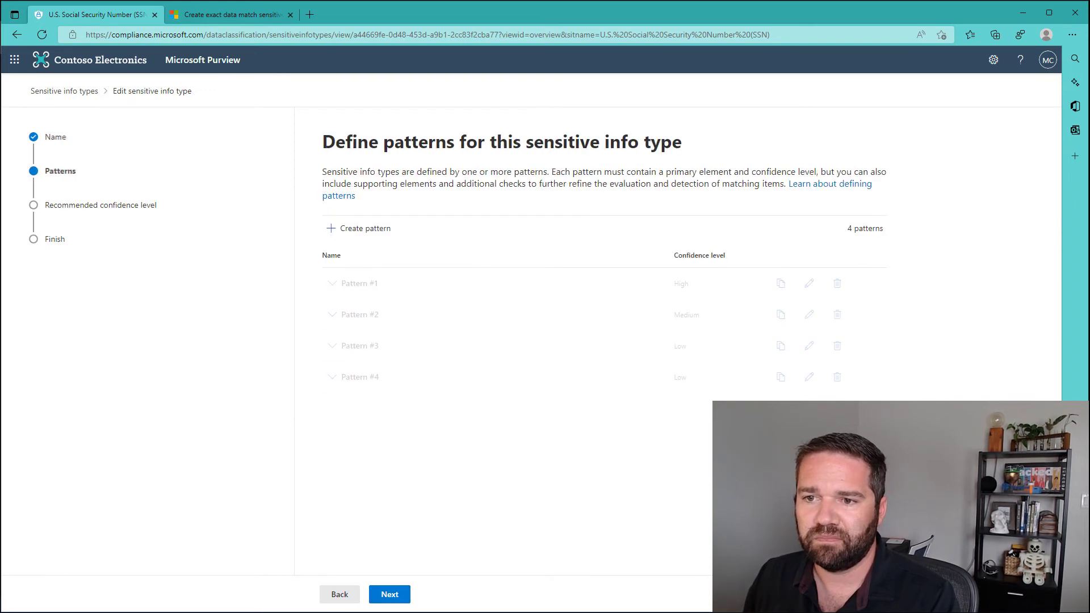
Step: Remove the Keyword_ssn supporting element from Patterns #1 to #4 of the copied sensitive info type
left_click(841, 283)
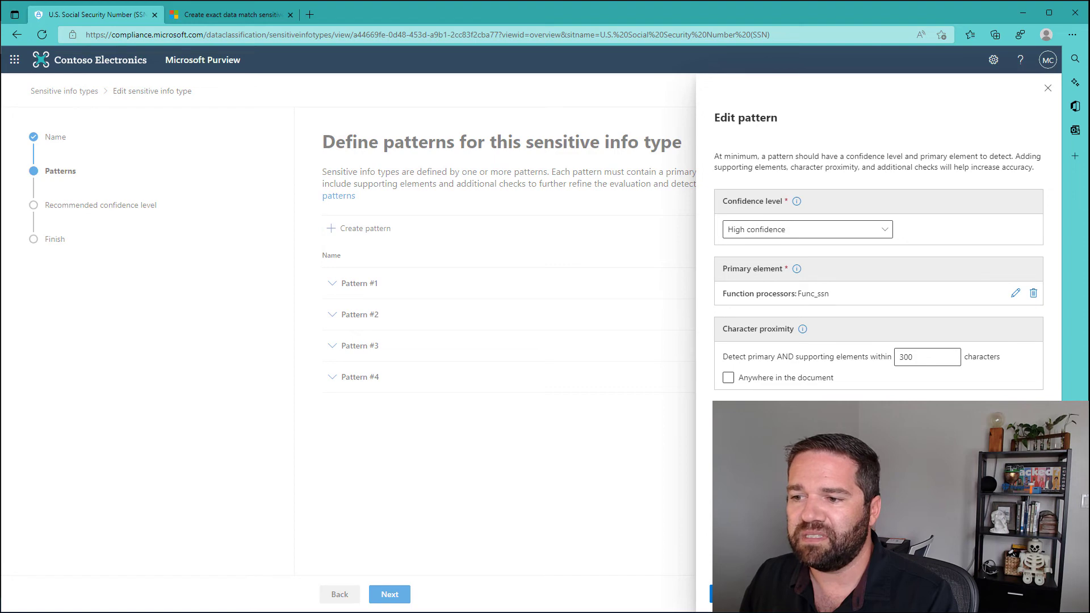
left_click(549, 477)
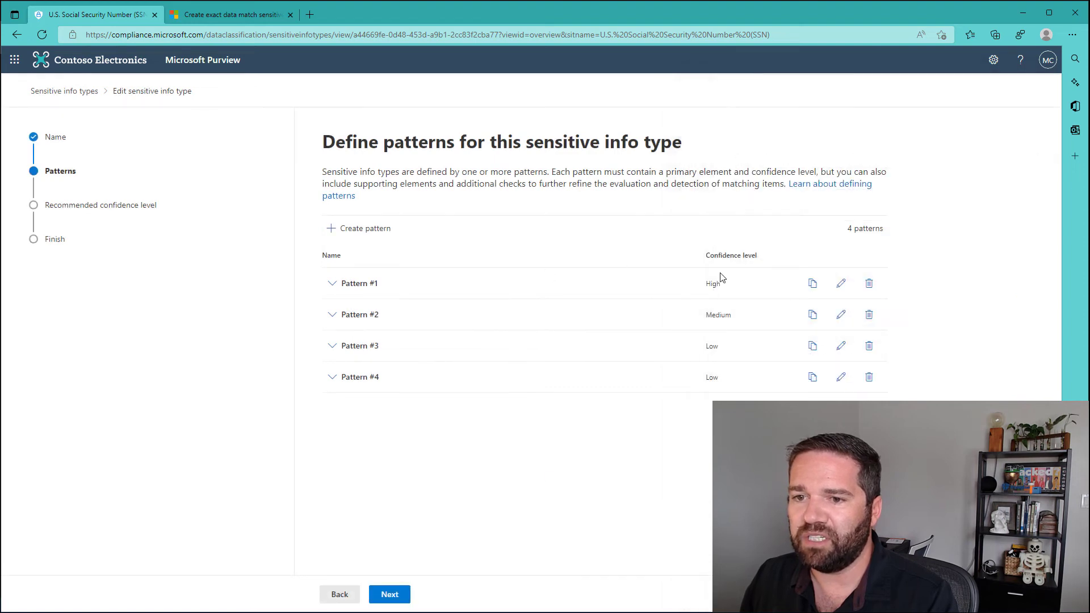
left_click(838, 315)
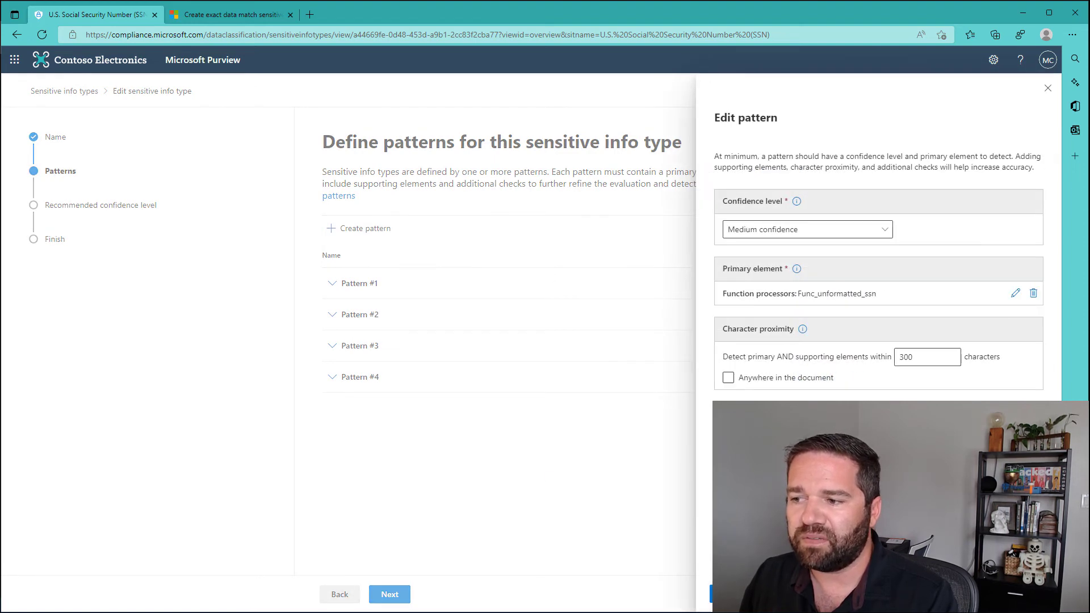
left_click(430, 299)
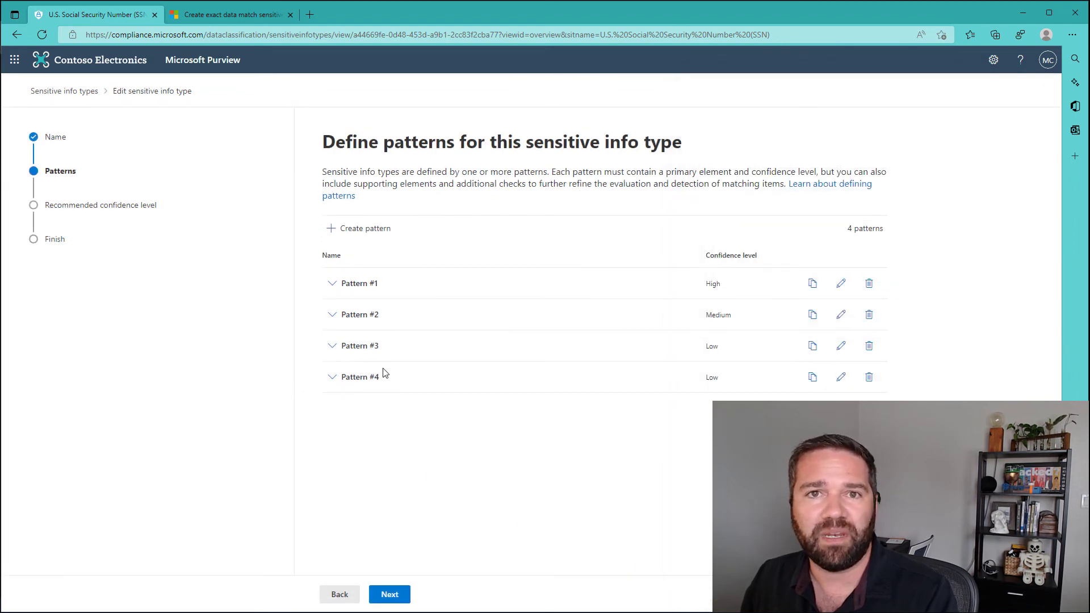
left_click(841, 347)
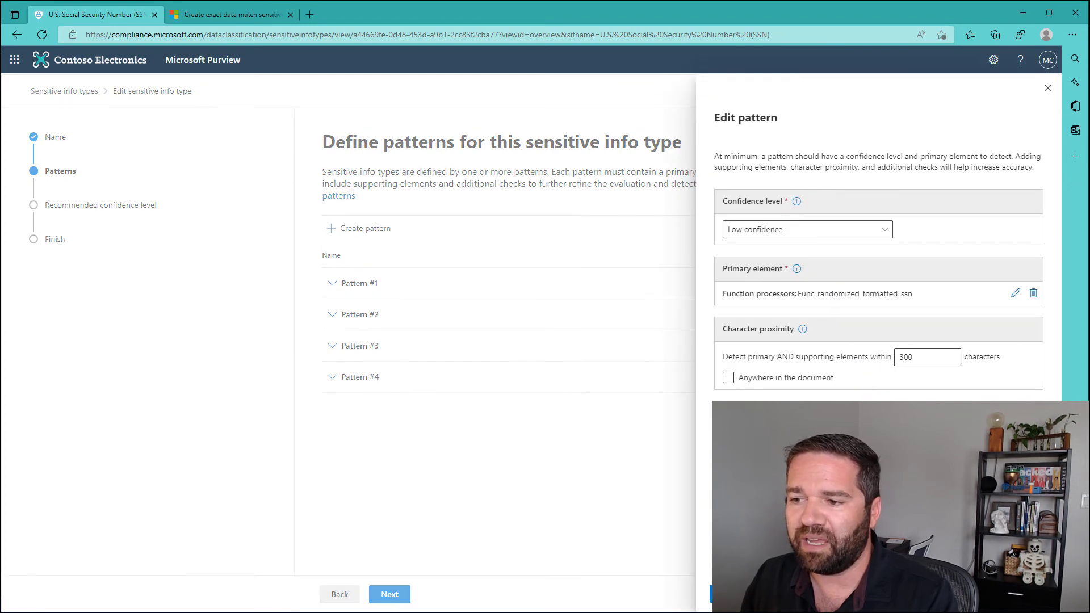
key("Escape")
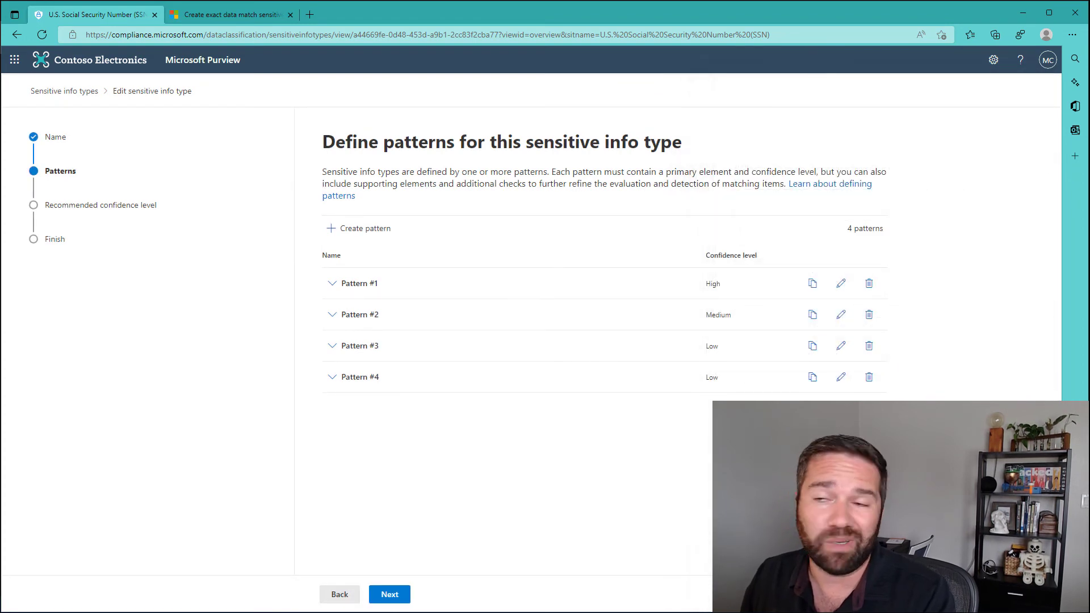
left_click(841, 377)
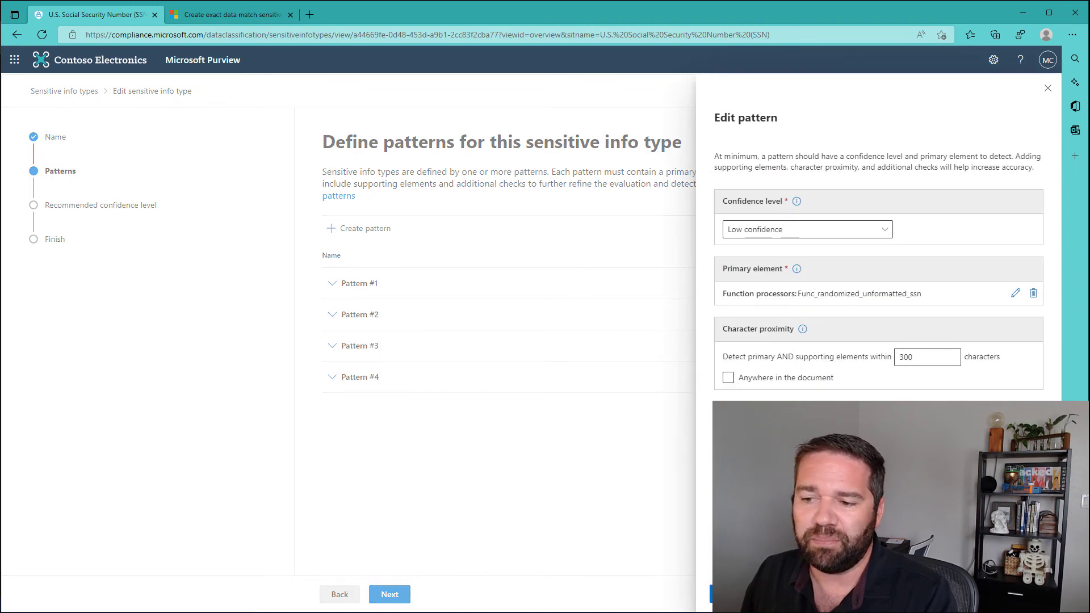
key("Escape")
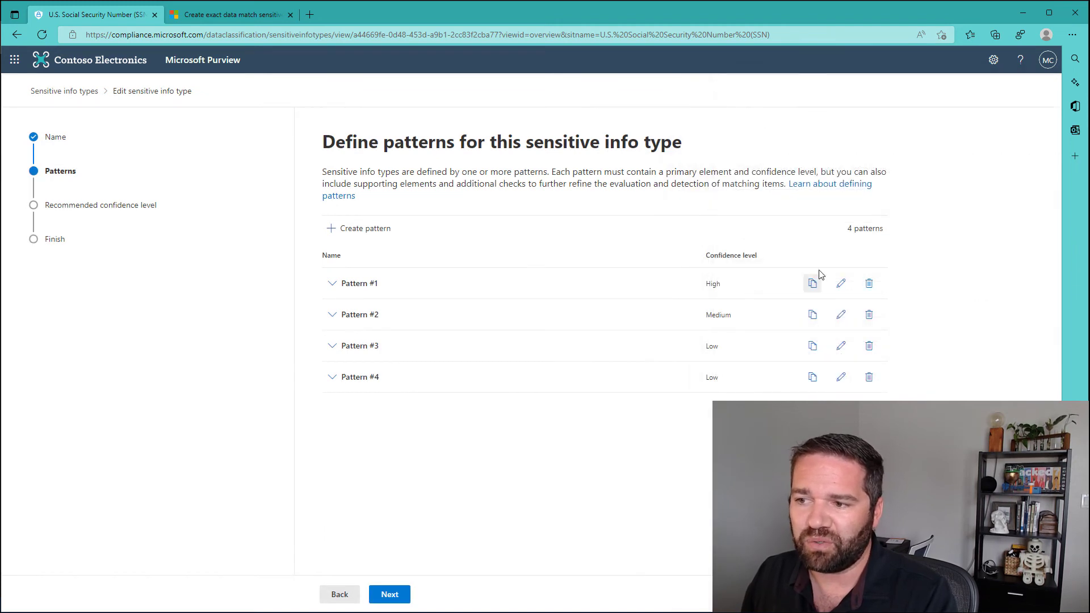
Step: Expand all four patterns and review their primary elements and character proximity for leftover supporting elements
left_click(334, 377)
left_click(333, 346)
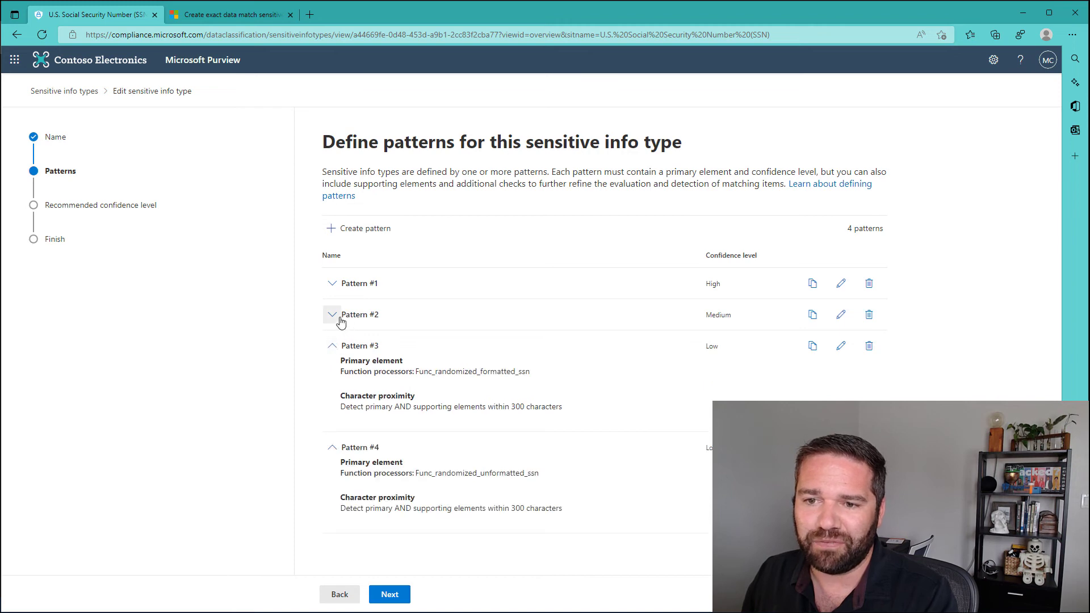
left_click(333, 316)
left_click(333, 284)
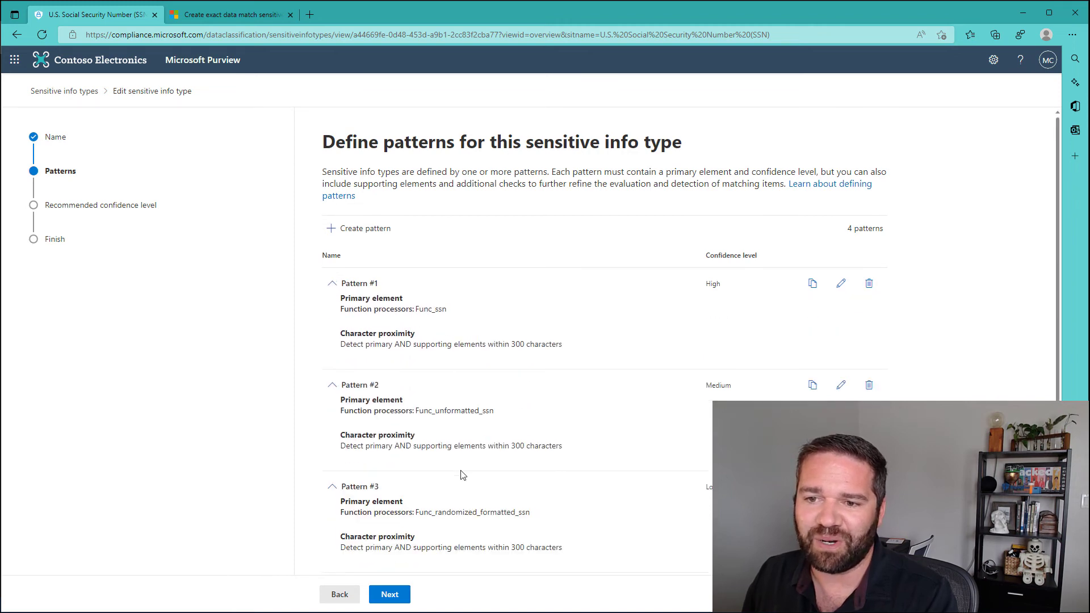
scroll(463, 475, "down", 2)
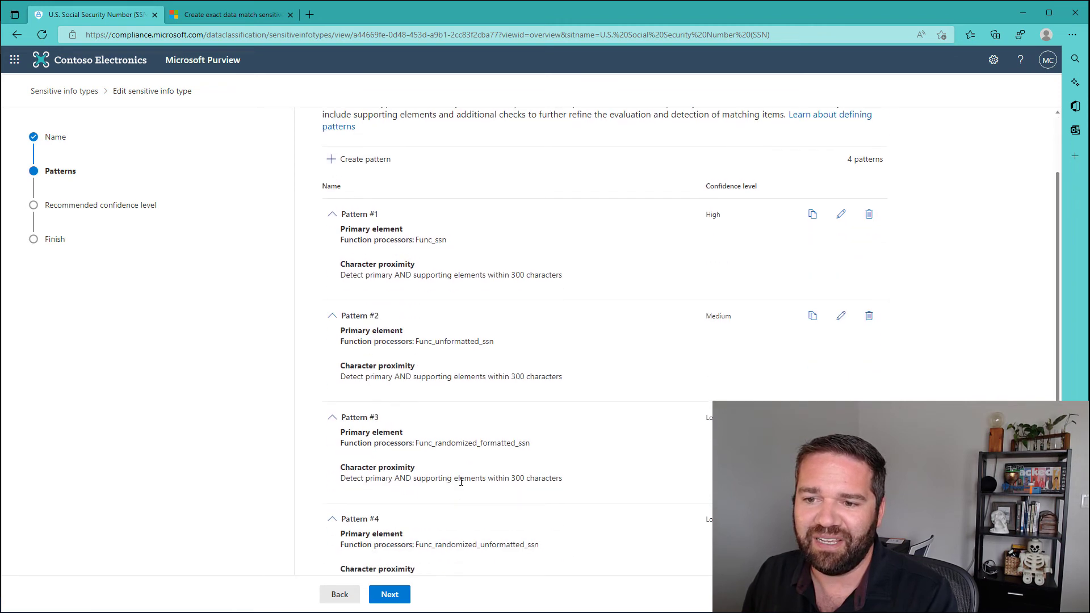
Step: Accept the patterns and medium recommended confidence level, then save the U.S. Social Security Number (SSN) - No Keyword type and finish
left_click(399, 598)
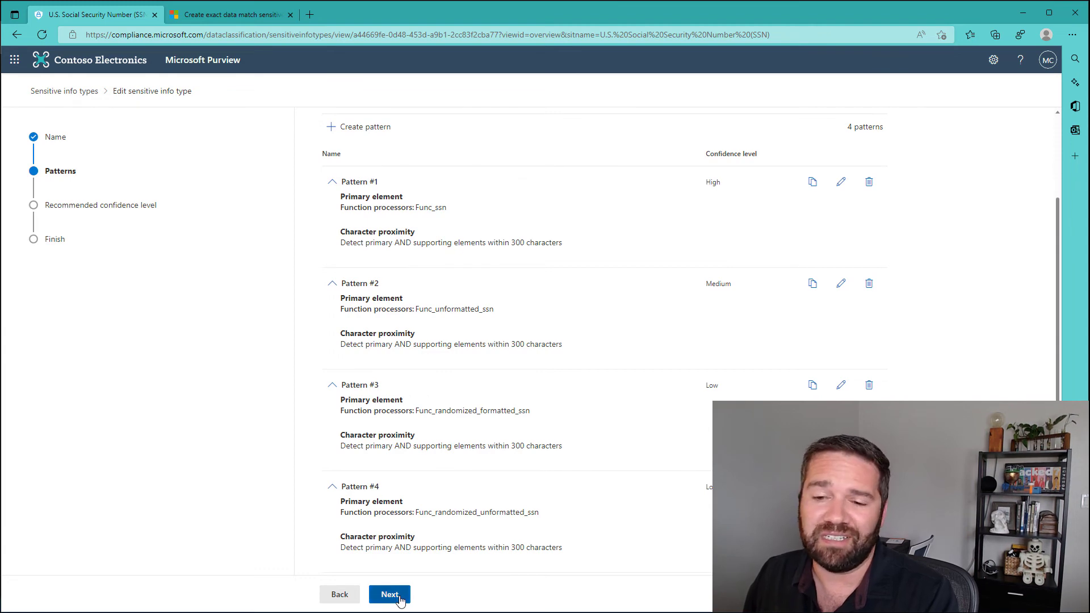
left_click(393, 599)
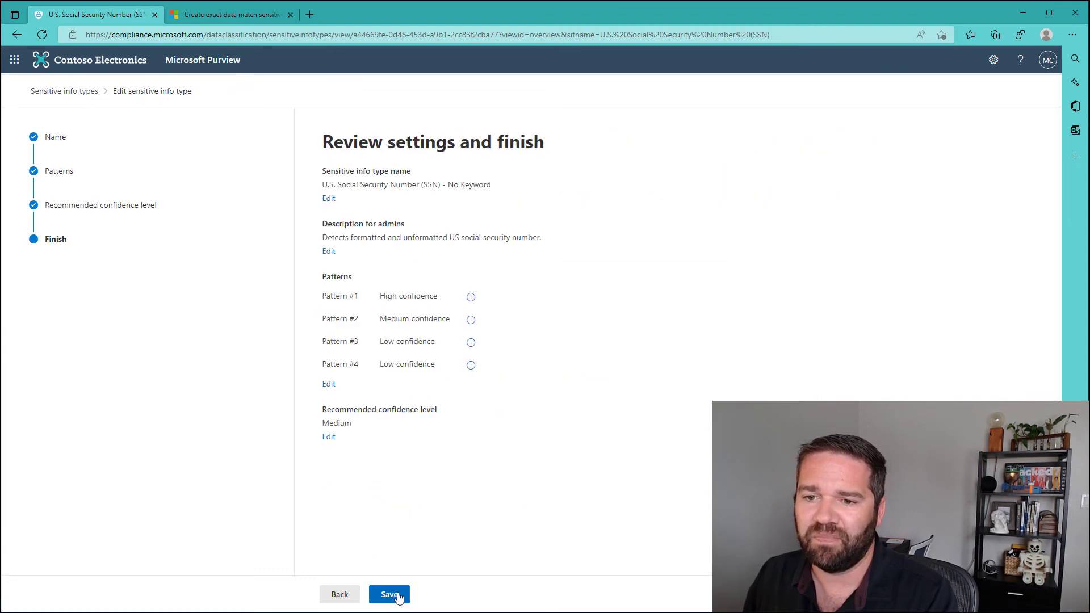
left_click(391, 601)
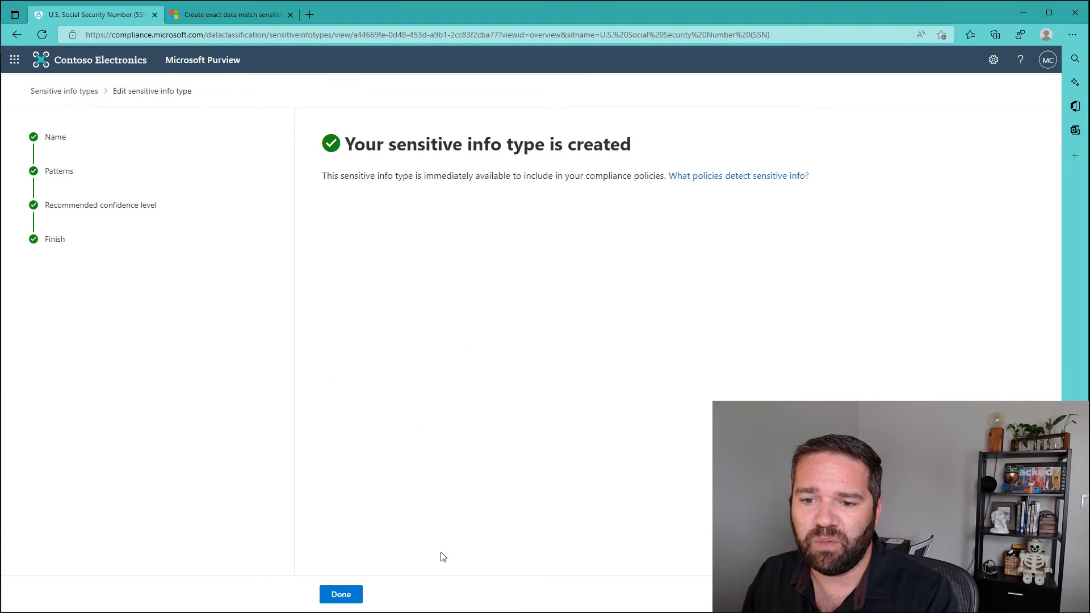
left_click(352, 593)
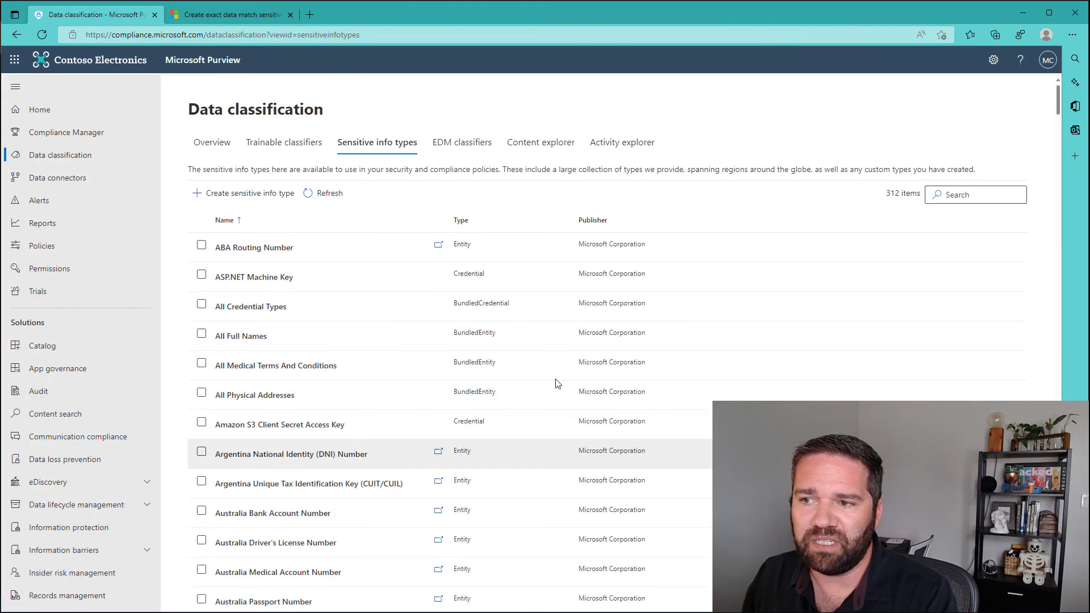
Step: Search the sensitive info types for ssn, refresh the list, and open U.S. Social Security Number (SSN) - No Keyword
left_click(965, 194)
type("ssn")
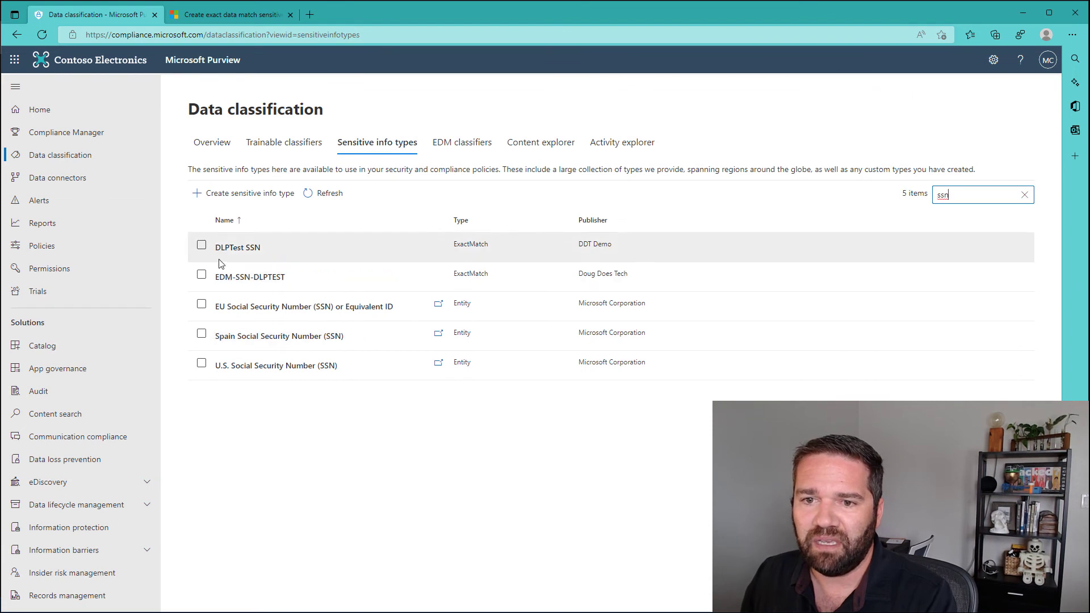
left_click(977, 191)
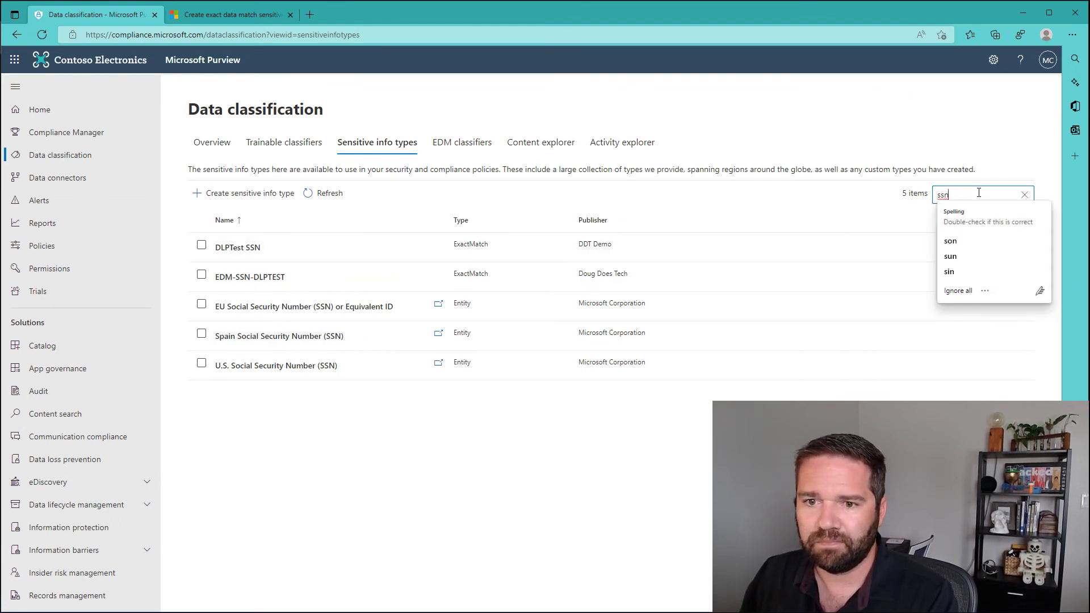
left_click(329, 193)
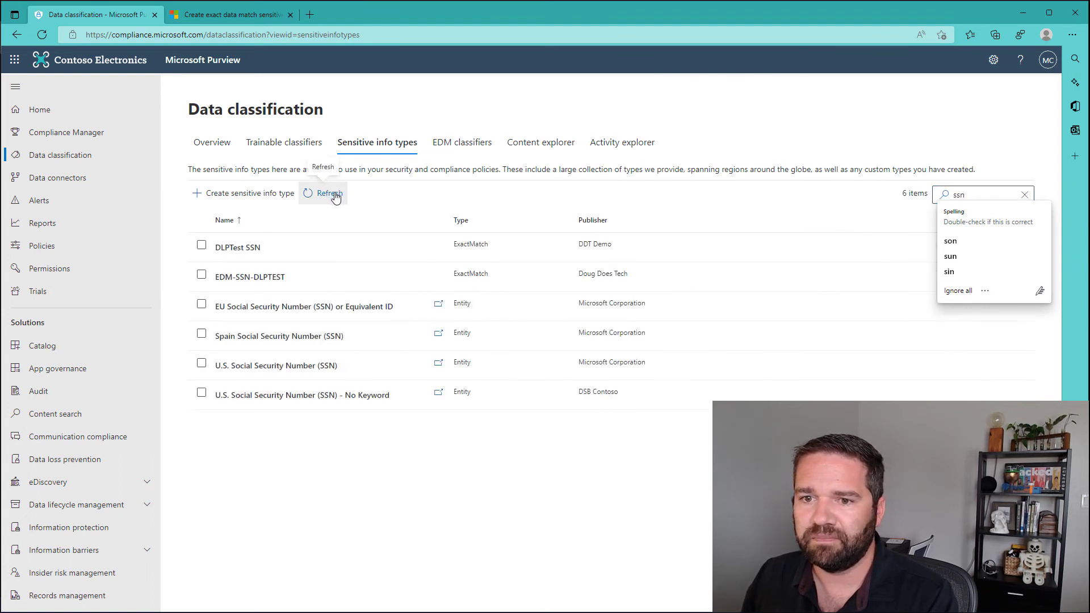
left_click_drag(400, 397, 258, 398)
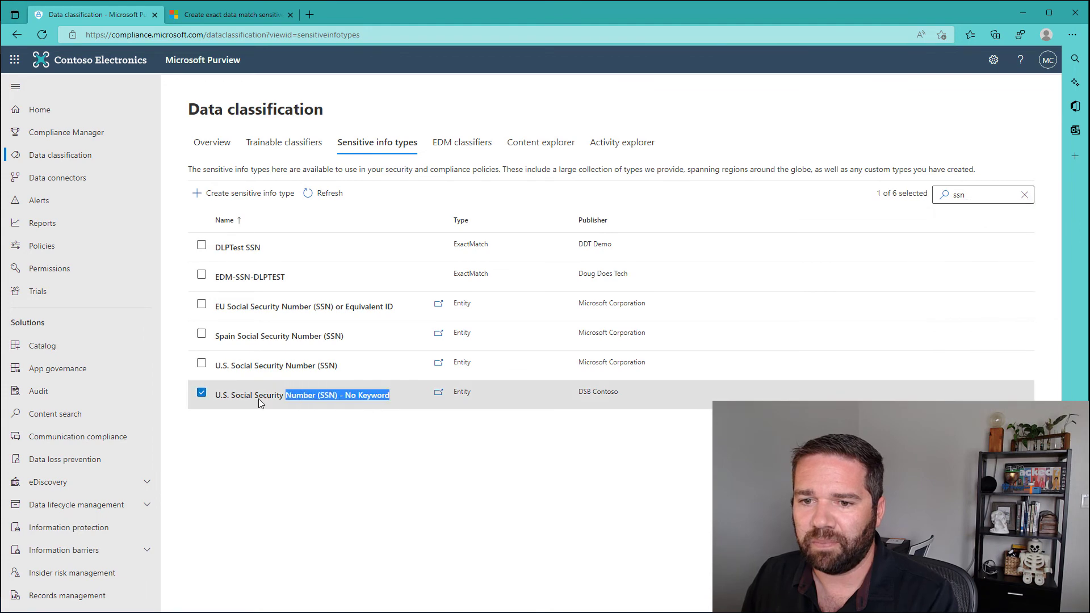
left_click(217, 398)
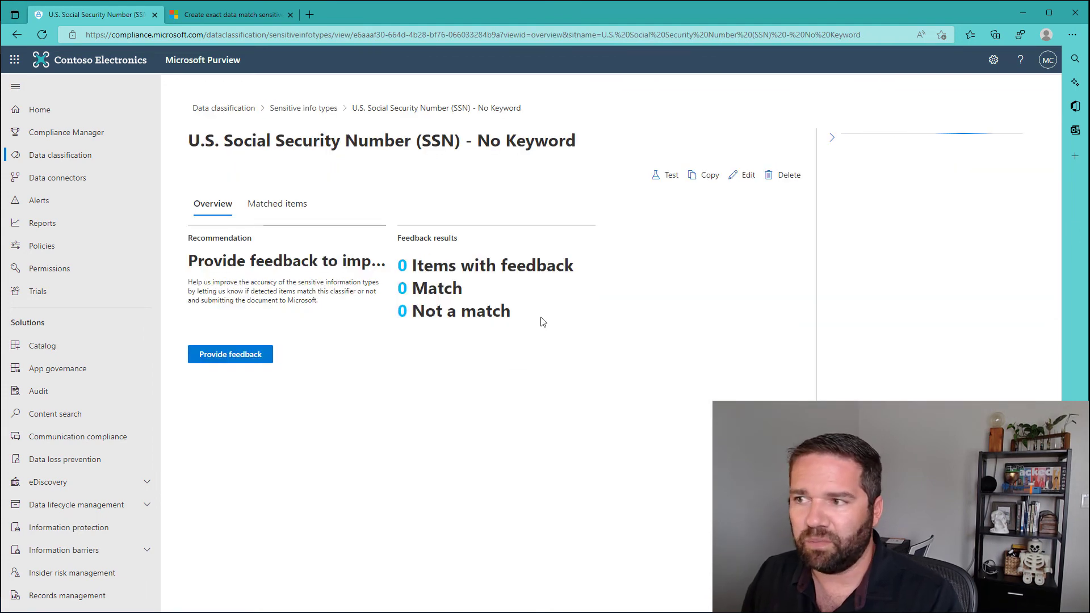
Step: Copy the new type's full name into both SSN idMatch classifications of DLP-Schema-MSFT.xml in Visual Studio Code and save the file
left_click_drag(579, 141, 170, 152)
key("ctrl+c")
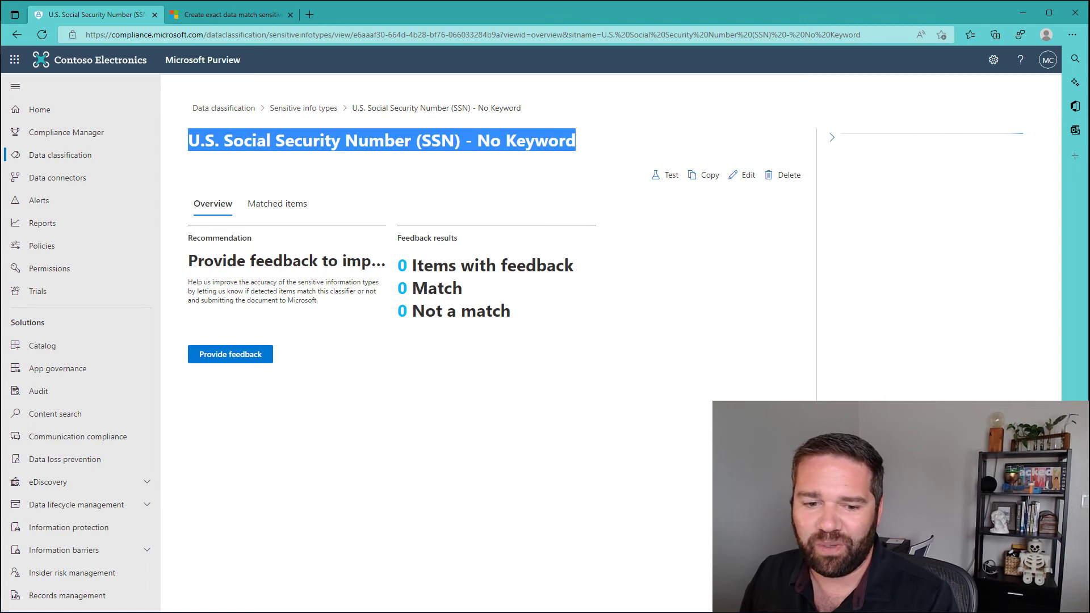
key("alt+Tab")
left_click(540, 261)
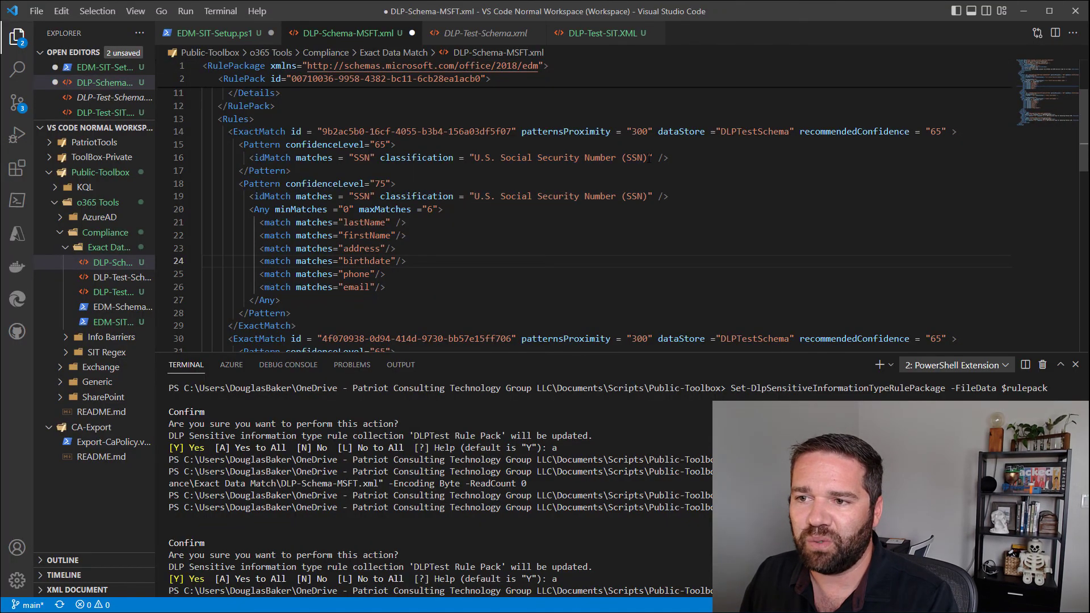
left_click_drag(649, 157, 475, 157)
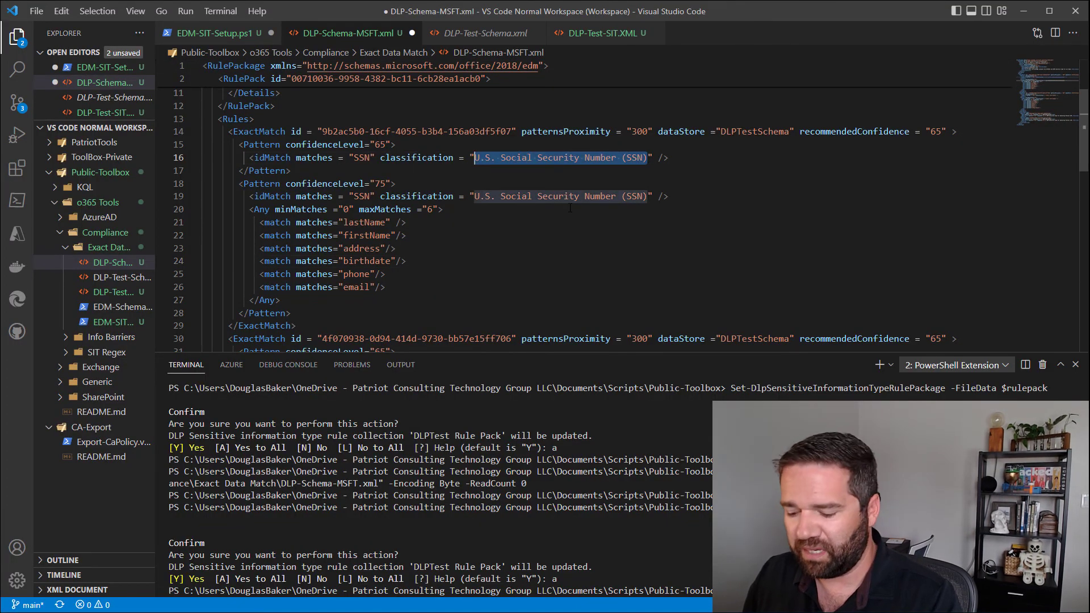
key("ctrl+v")
left_click_drag(649, 196, 474, 195)
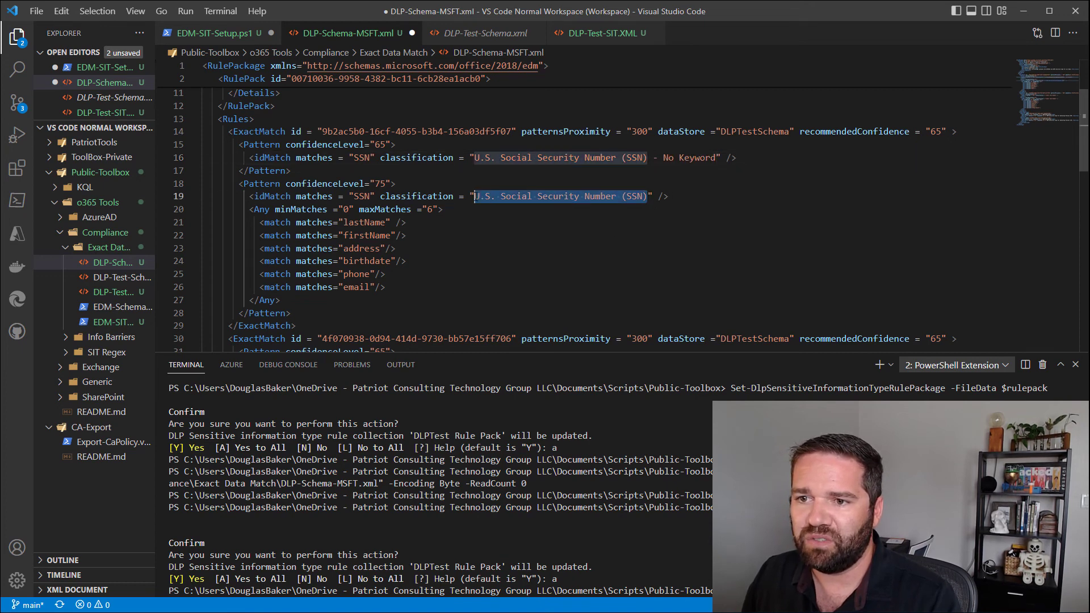
key("ctrl+v")
left_click(591, 254)
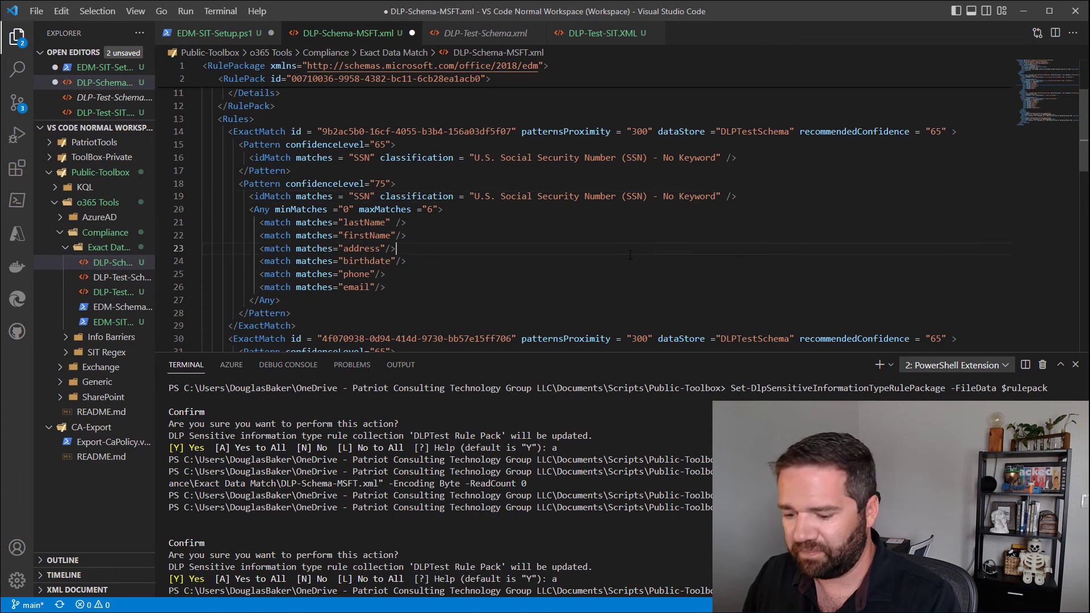
key("ctrl+s")
scroll(591, 313, "down", 1)
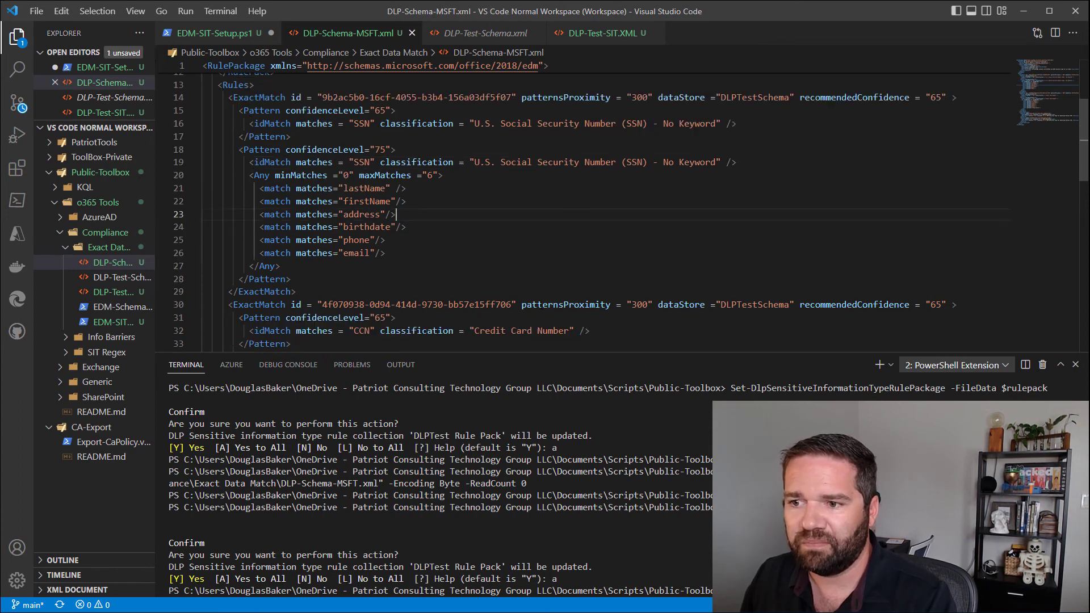
Step: Run the $rulepack Get-Content and Set-DlpSensitiveInformationTypeRulePackage lines of EDM-SIT-Setup.ps1, answering a to approve the rule package update
left_click(217, 34)
left_click(499, 182)
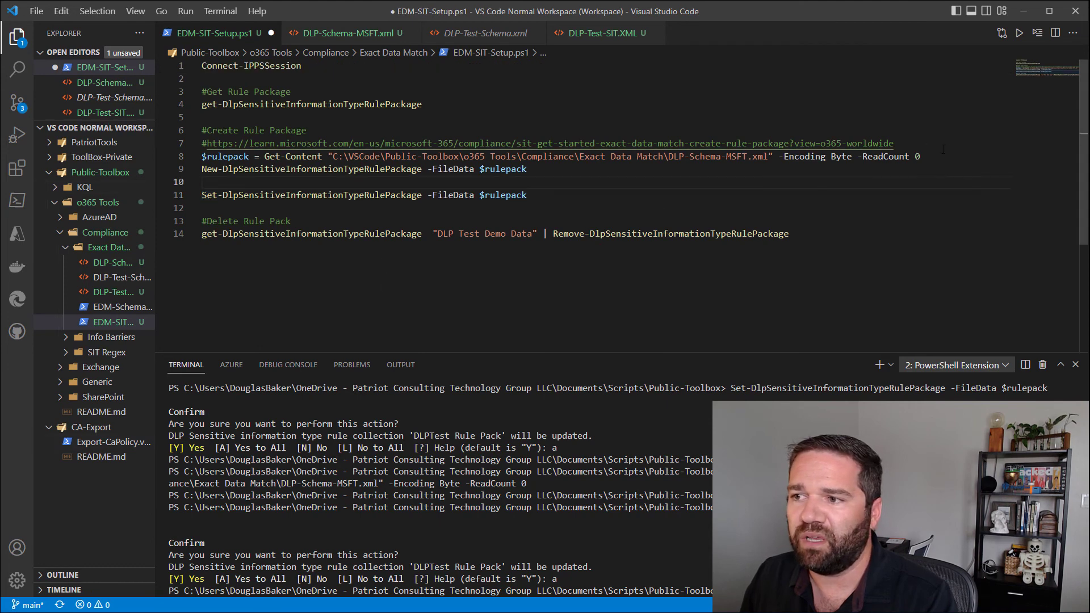
left_click_drag(926, 159, 202, 158)
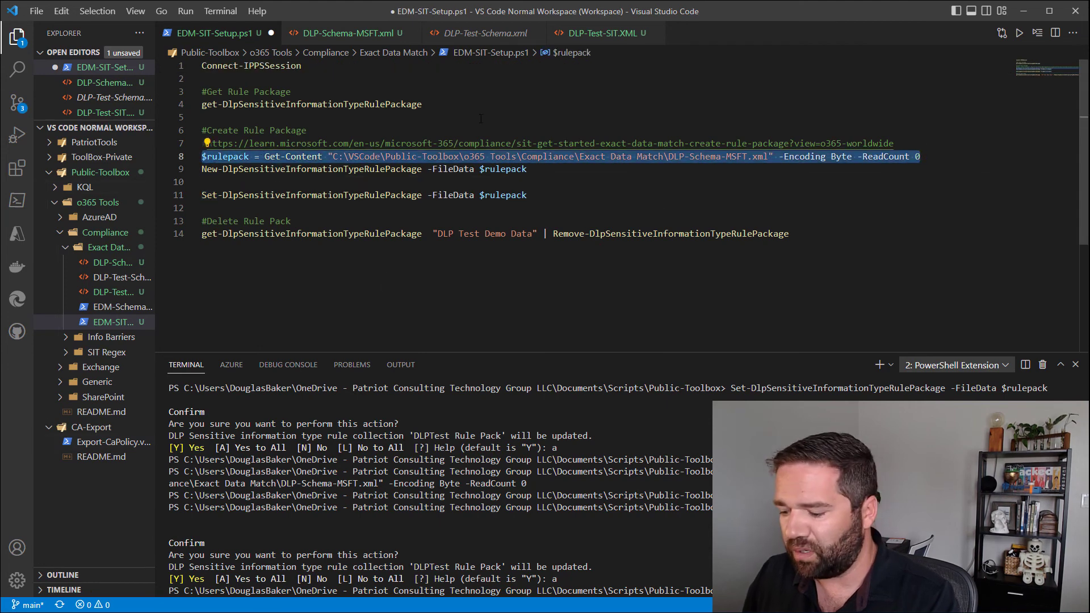
key("F8")
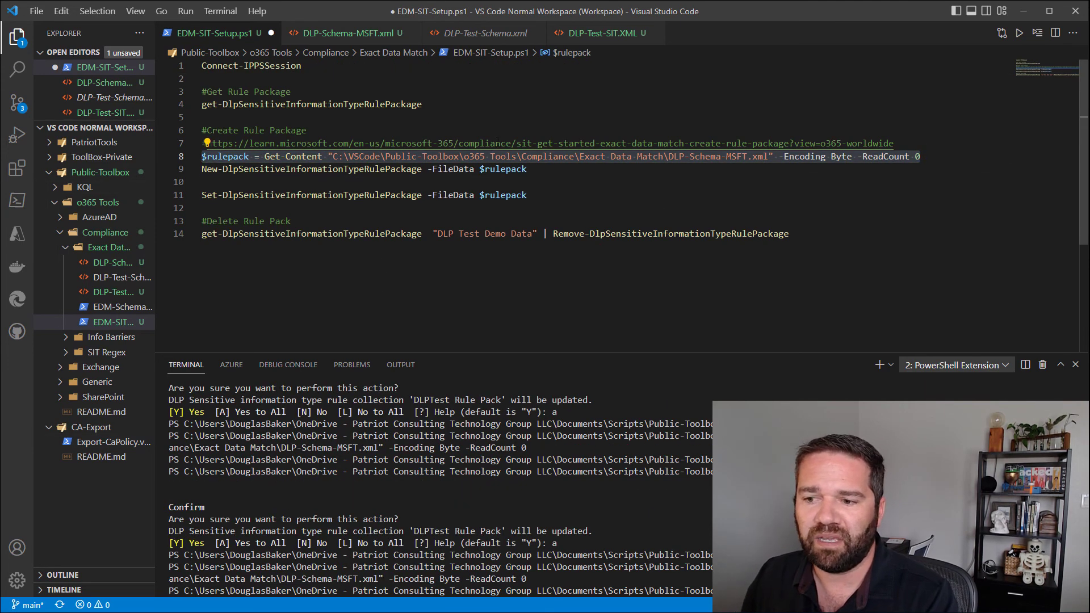
left_click_drag(547, 193, 211, 194)
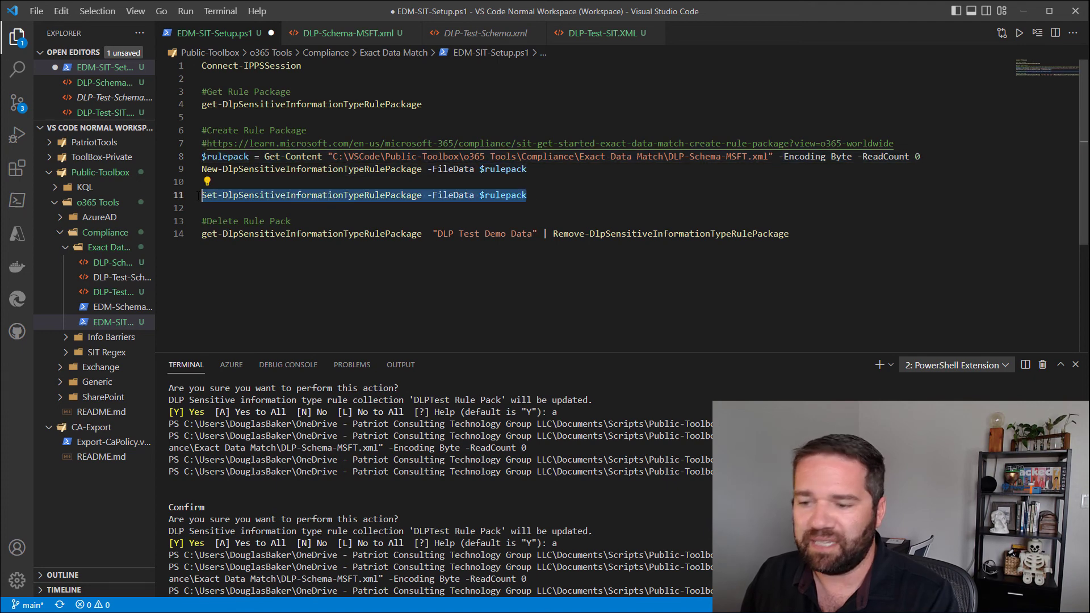
key("F8")
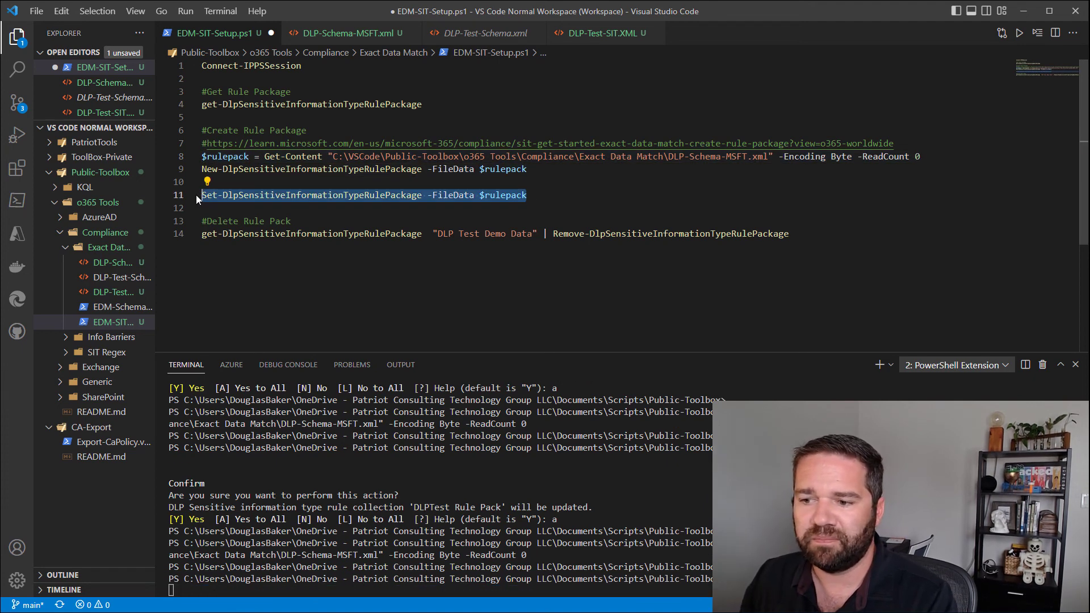
left_click(379, 458)
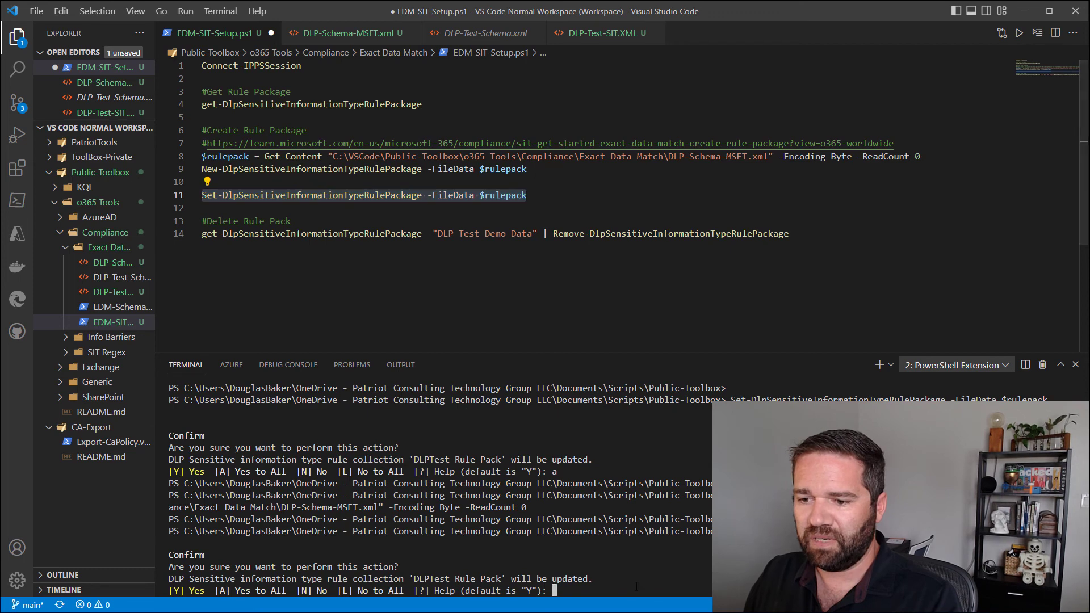
type("a")
key("Return")
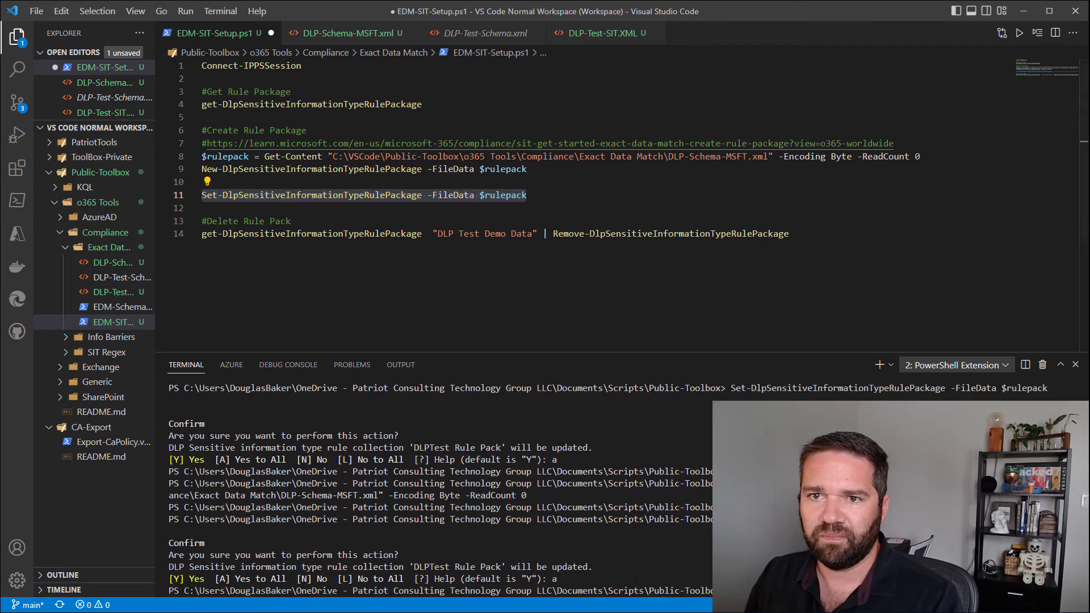
Step: Save the EDM-SIT-Setup.ps1 script
double_click(670, 234)
key("ctrl+s")
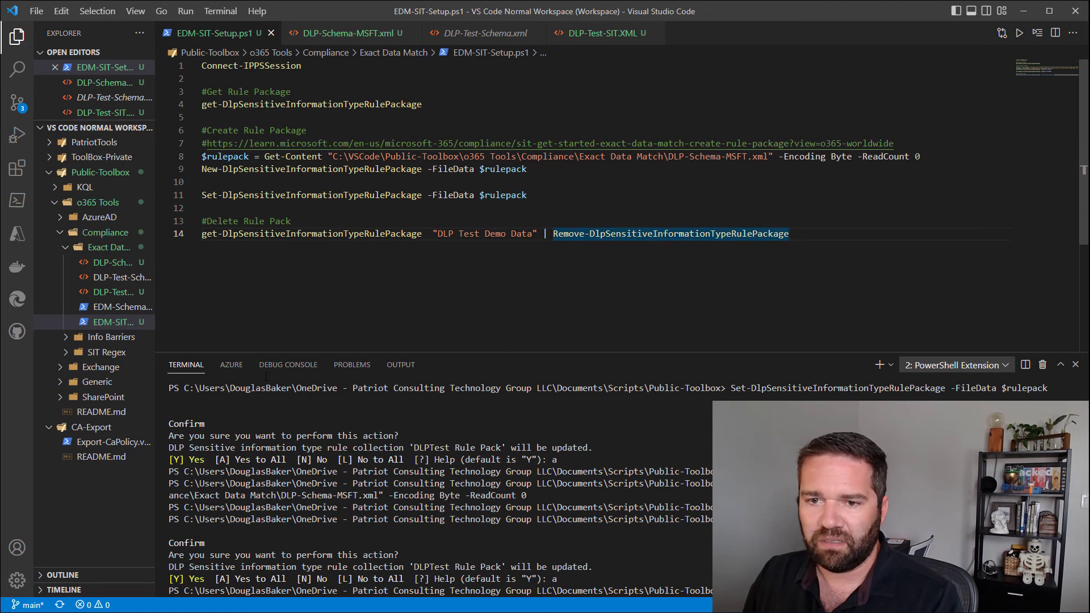
left_click_drag(396, 234, 369, 267)
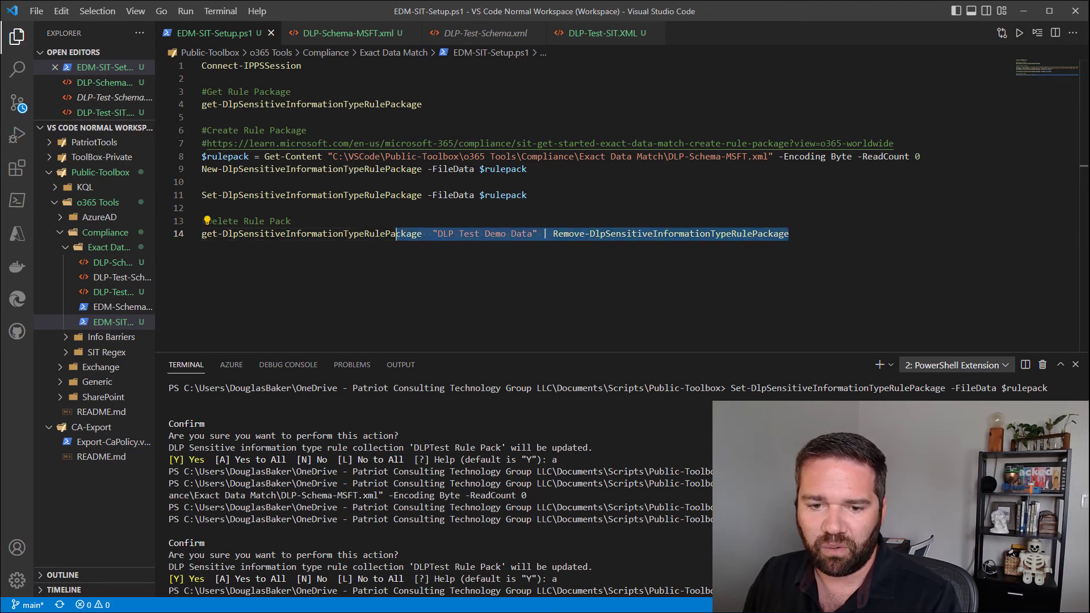
Step: Switch to Microsoft Purview in the browser, return to the sensitive info types list, and search it for edm
key("alt+Tab")
left_click(318, 109)
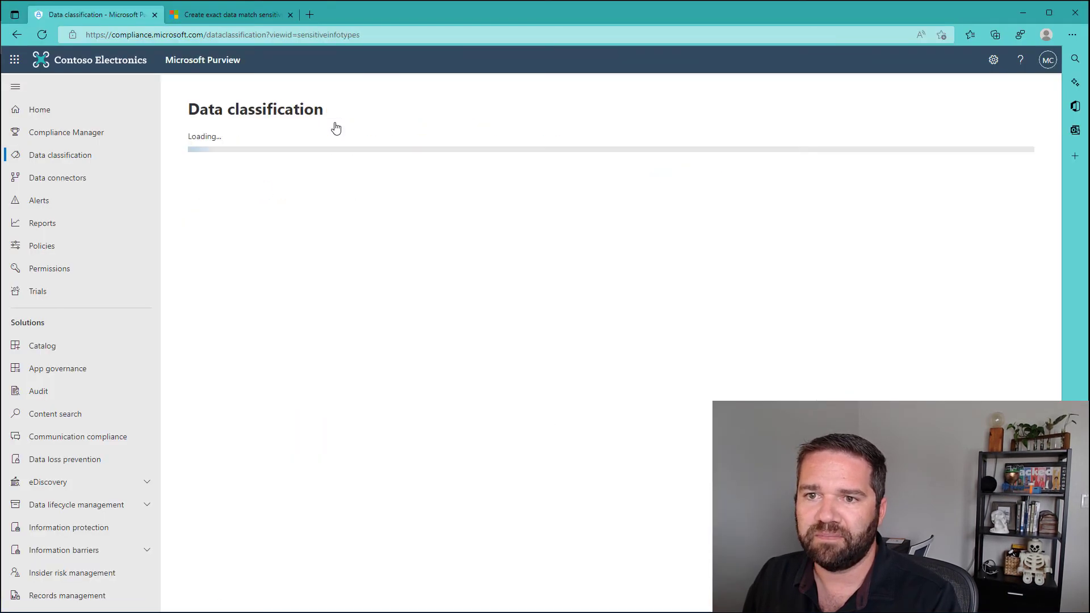
left_click(960, 196)
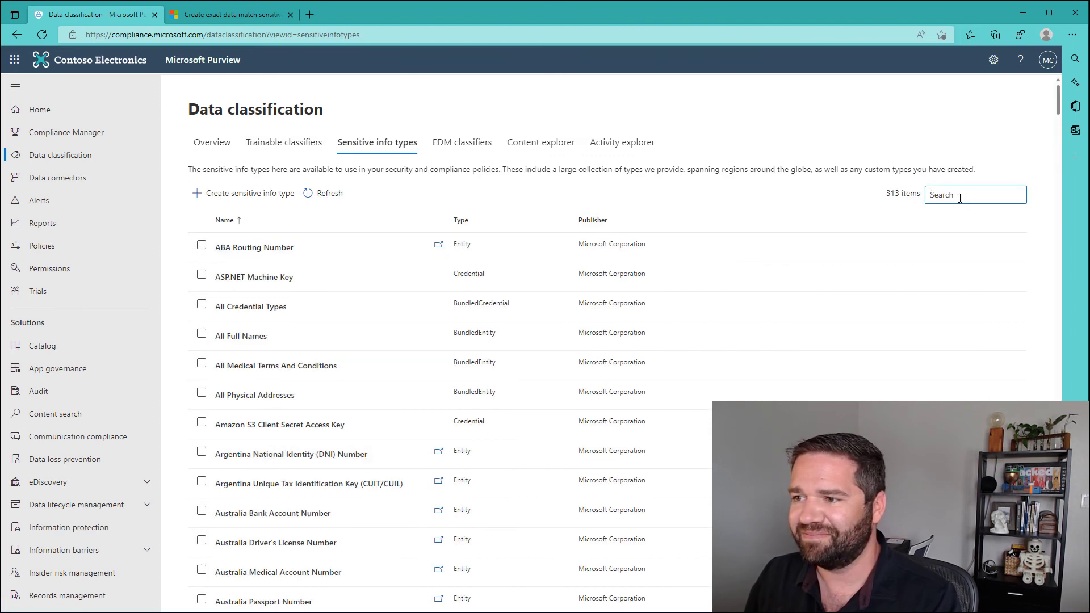
type("ss")
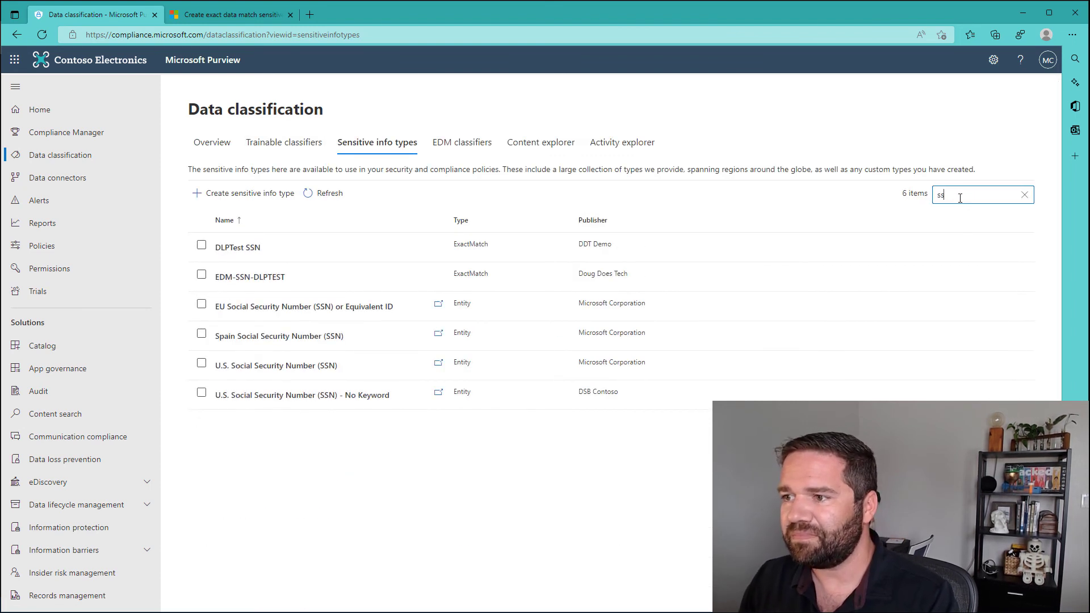
type("nedm")
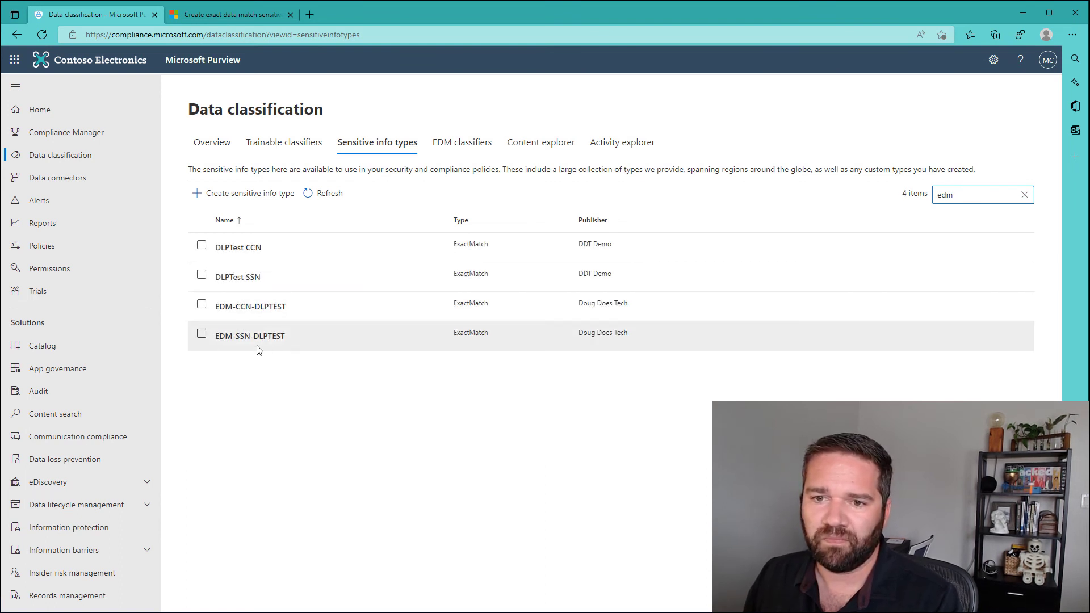
Step: Test EDM-SSN-DLPTEST against the uploaded file TEST Data SSN No Keyword.txt and close the match results
left_click(248, 347)
left_click(758, 175)
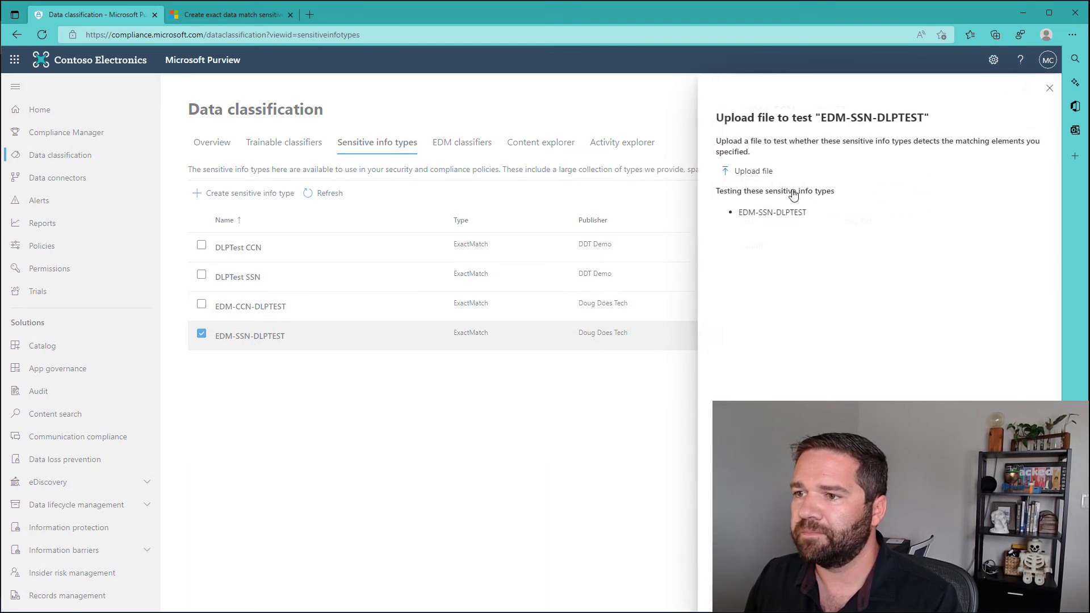
left_click(755, 170)
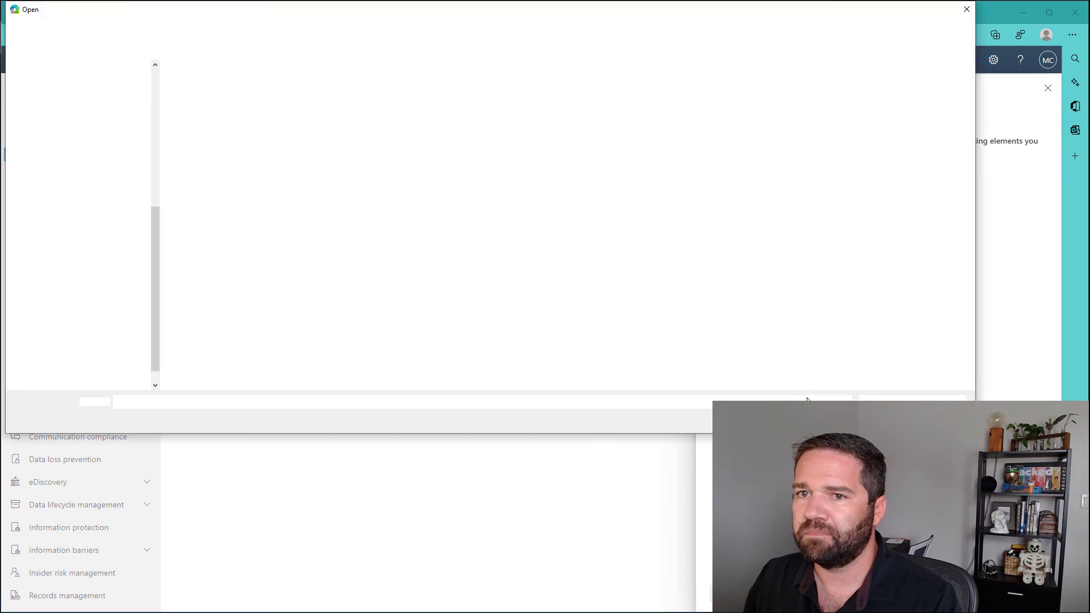
left_click(239, 107)
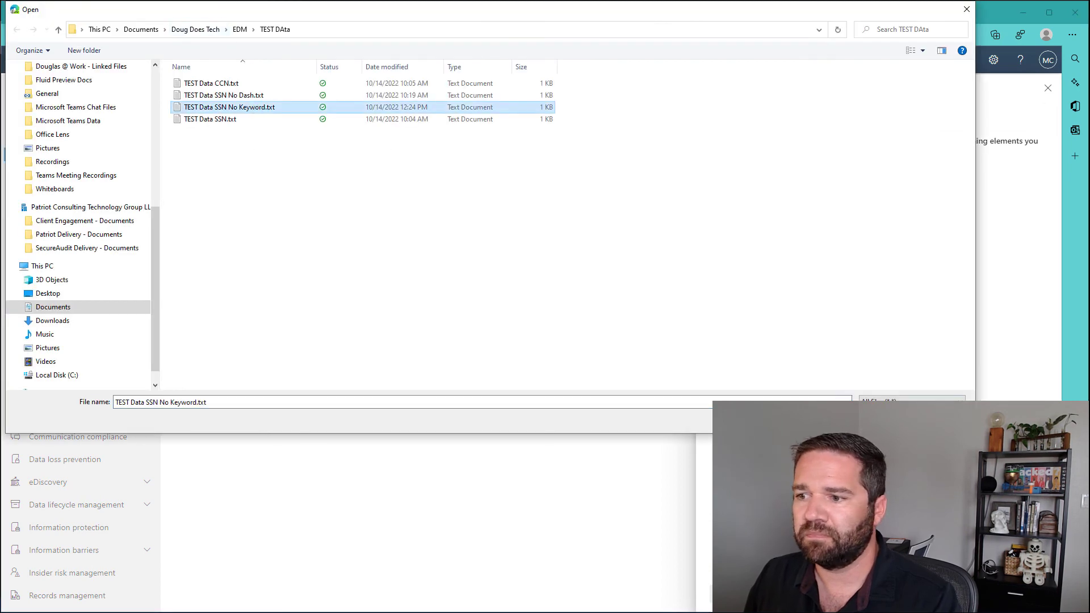
left_click(885, 423)
left_click(730, 594)
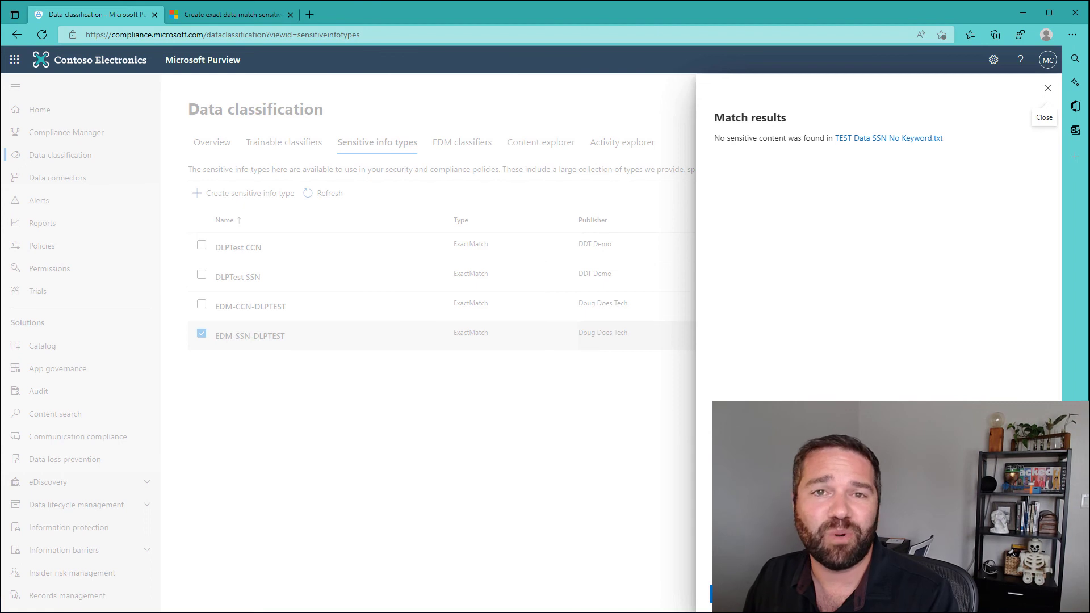
left_click(1048, 88)
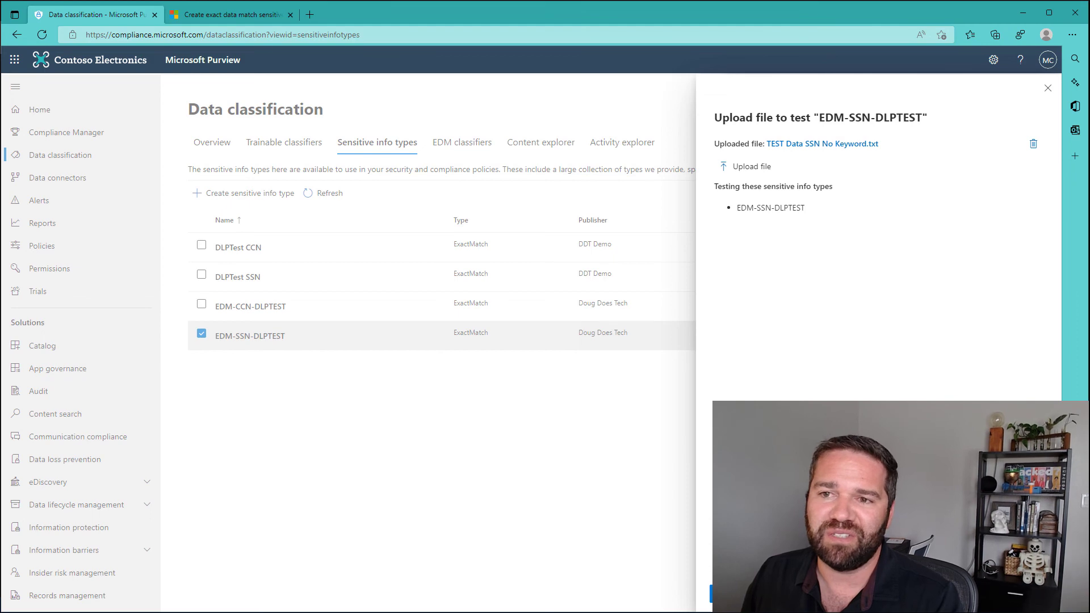
Step: Switch to Visual Studio Code and review the SSN ExactMatch rule in DLP-Schema-MSFT.xml
key("alt+Tab")
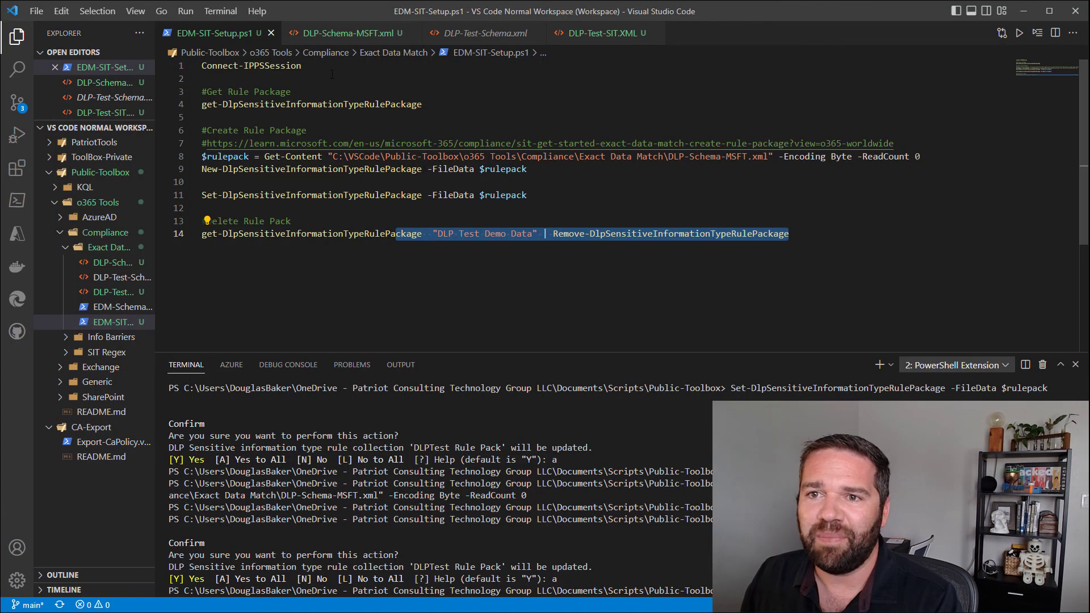
left_click(367, 40)
left_click(447, 252)
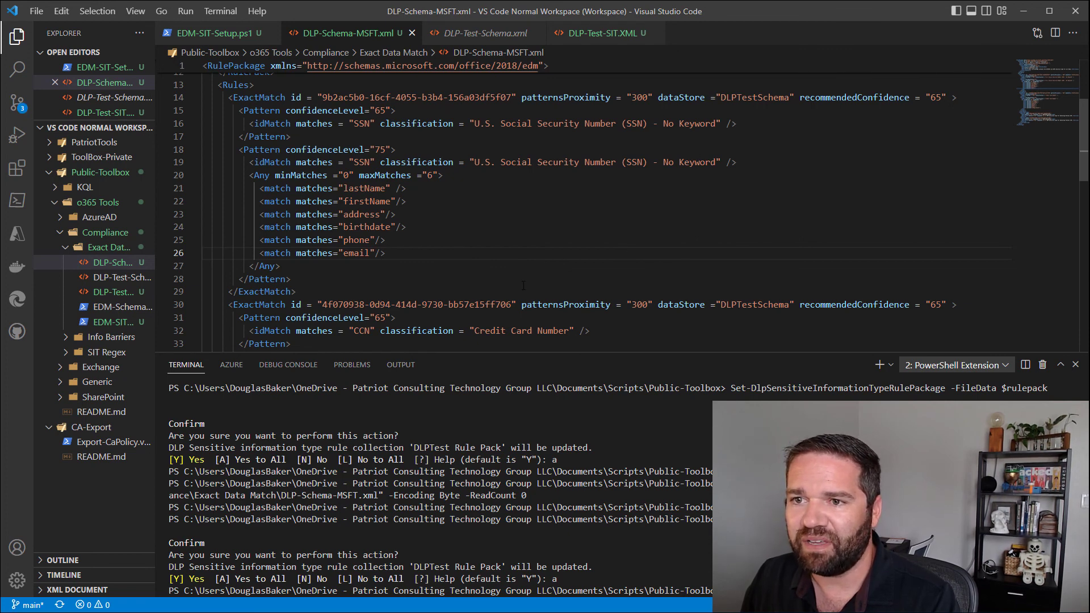
Step: Run the Get-Content line in EDM-SIT-Setup.ps1 to reload DLP-Schema-MSFT.xml into $rulepack
left_click(213, 33)
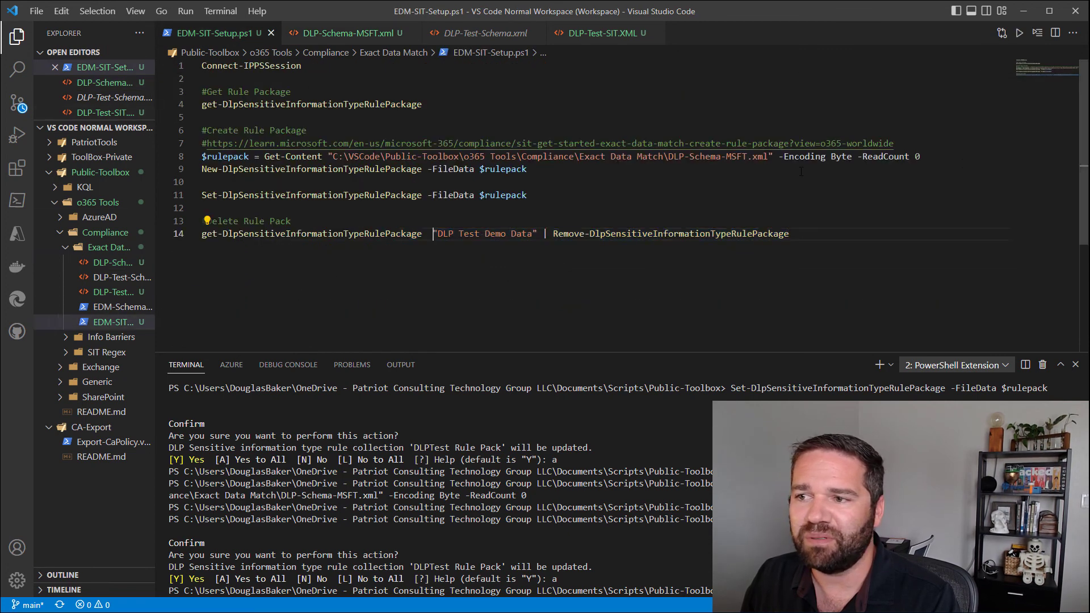
left_click_drag(921, 157, 200, 156)
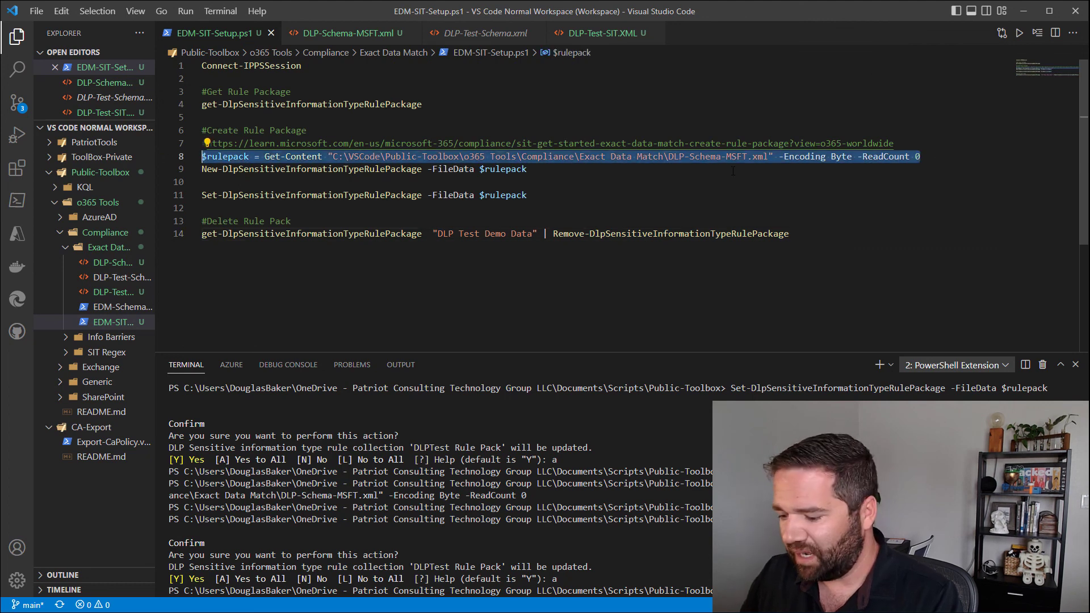
key("F8")
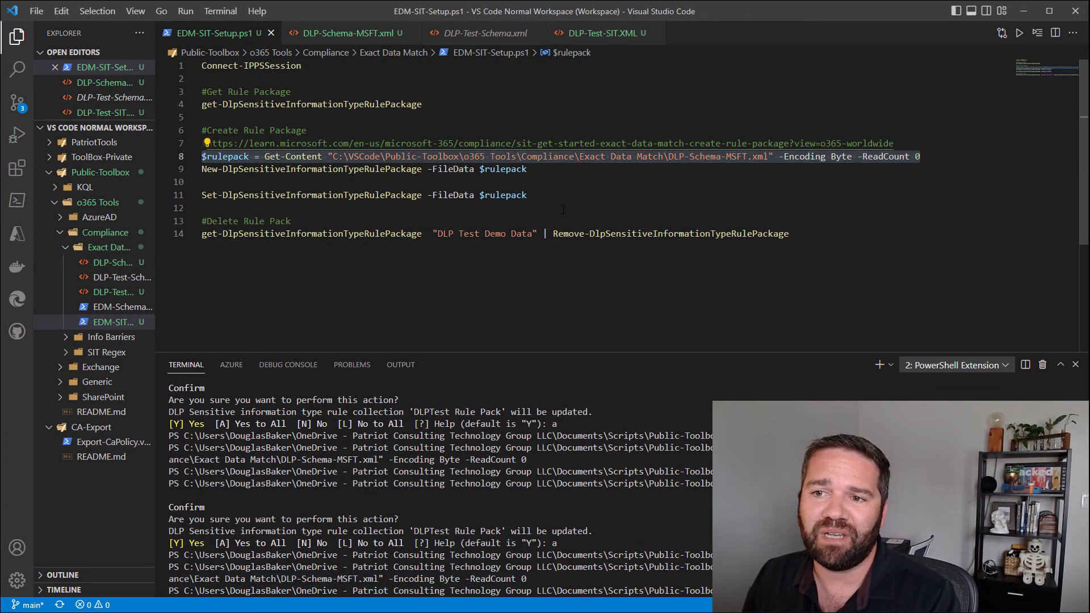
Step: Run Set-DlpSensitiveInformationTypeRulePackage -FileData $rulepack from the script and answer the update confirmation with Yes to All
left_click_drag(526, 195, 200, 196)
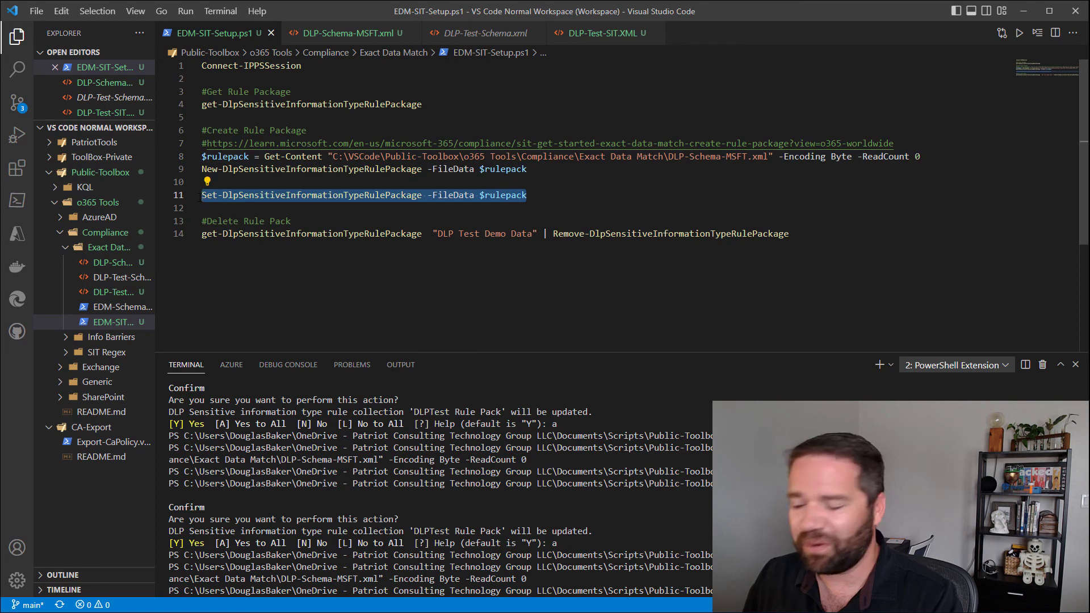
key("F8")
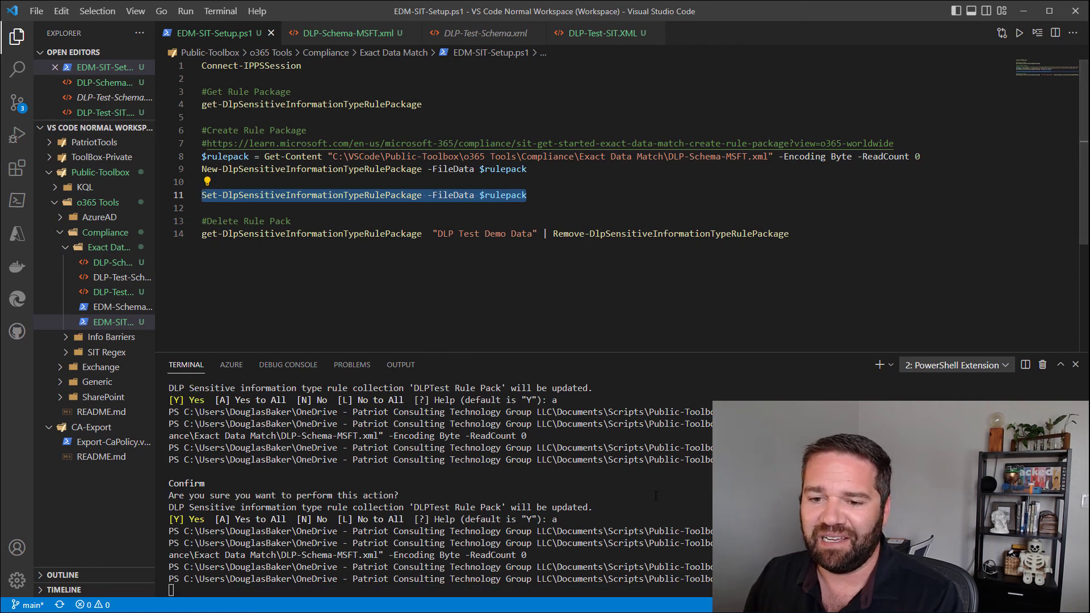
left_click(669, 565)
type("a")
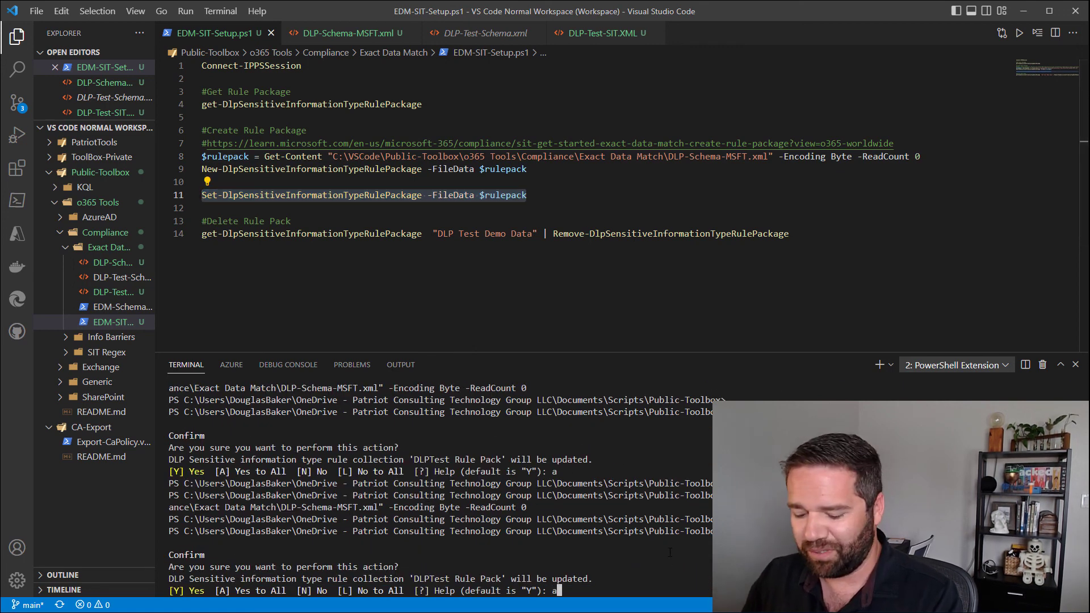
key("Return")
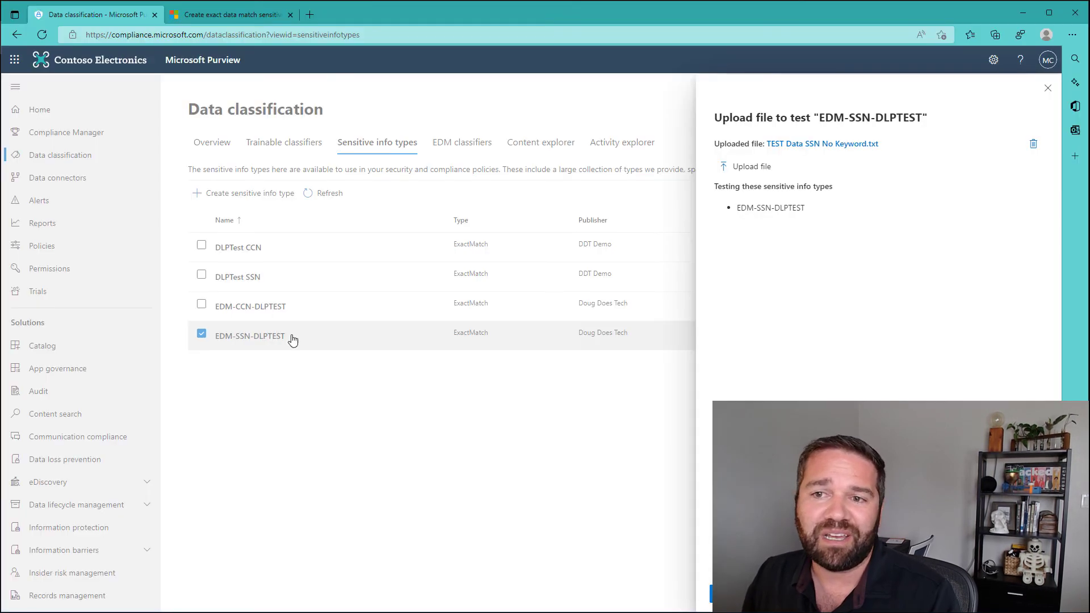
Step: Switch to Microsoft Purview in the browser and dismiss the file upload test for EDM-SSN-DLPTEST
left_click(318, 193)
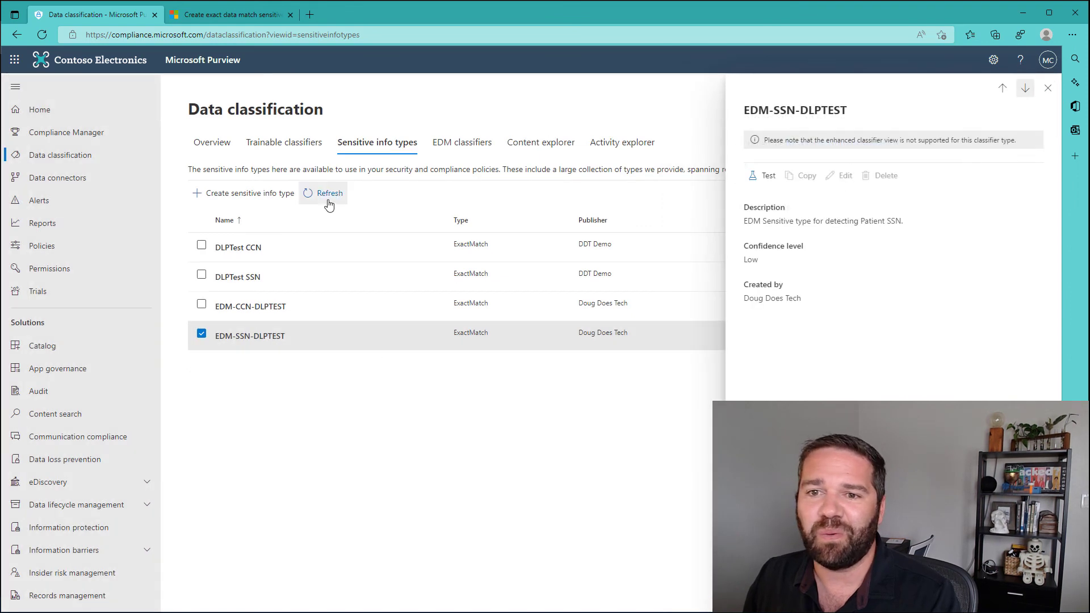